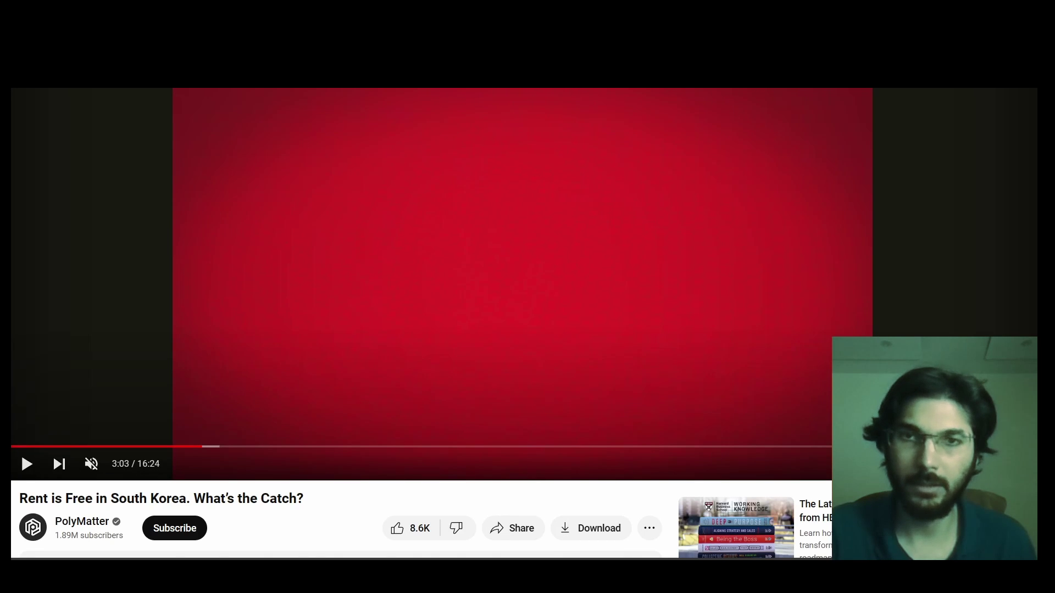
Play the reference video in short stretches to examine how its infographic icons, percentages and economic growth heading are animated.
left_click(916, 335)
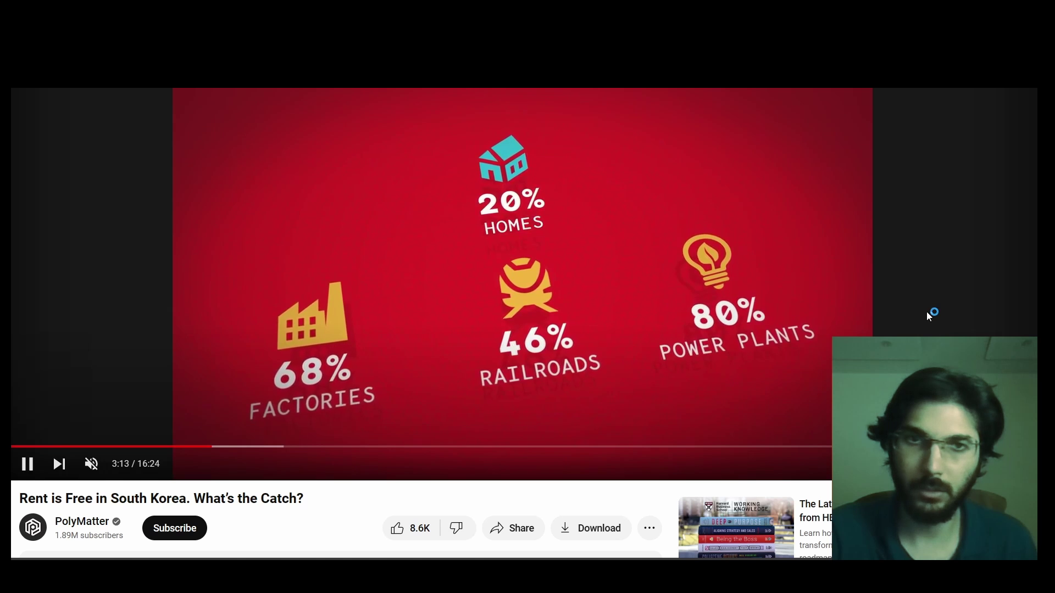
left_click(927, 312)
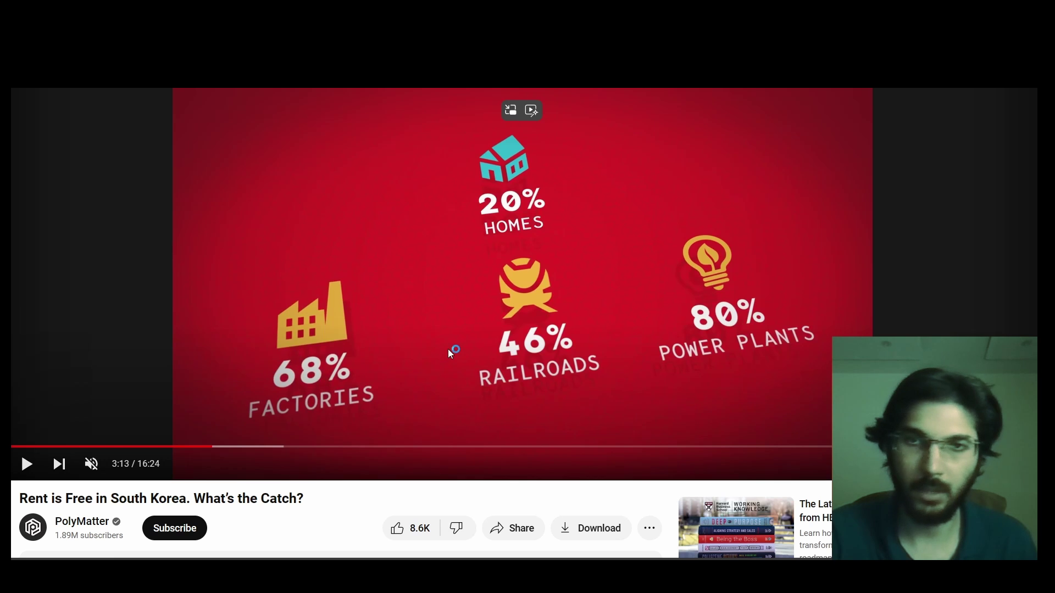
left_click(889, 291)
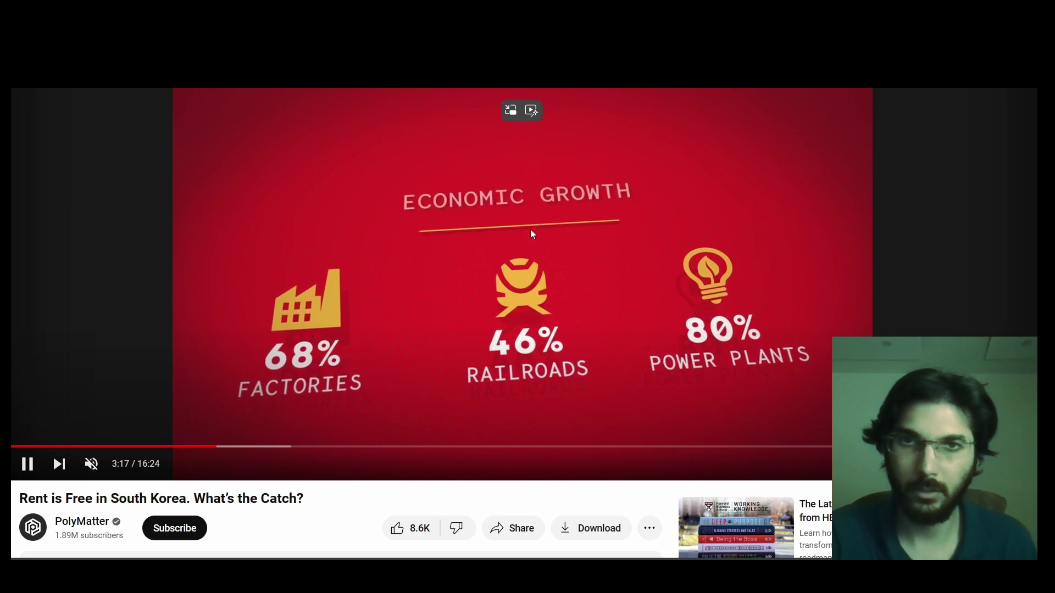
left_click(550, 404)
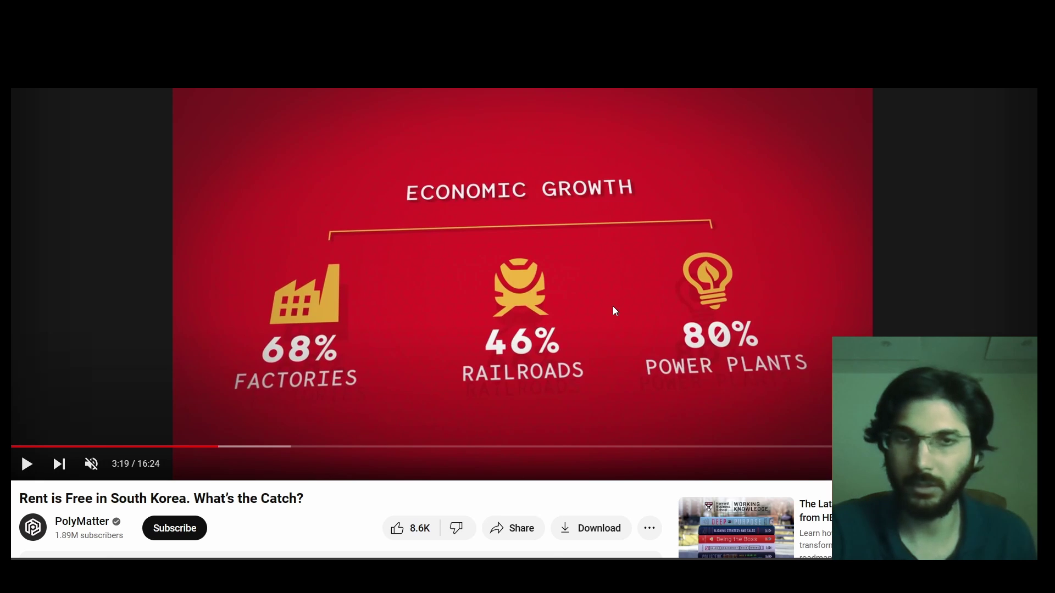
Switch to Freepik, add Icons to the asset types searched, and search for "building".
key("alt+Tab")
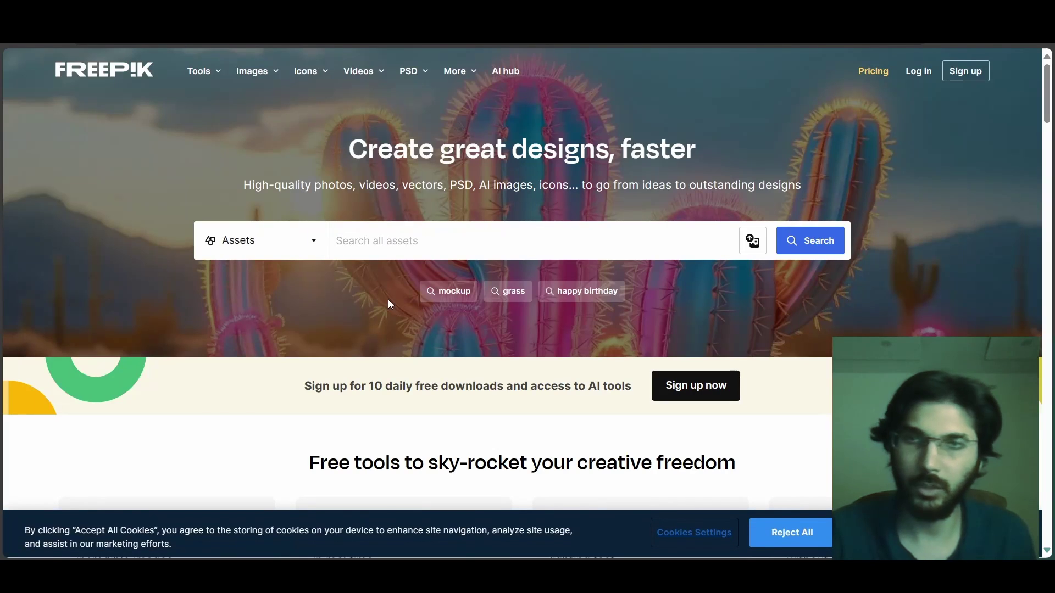
left_click(305, 243)
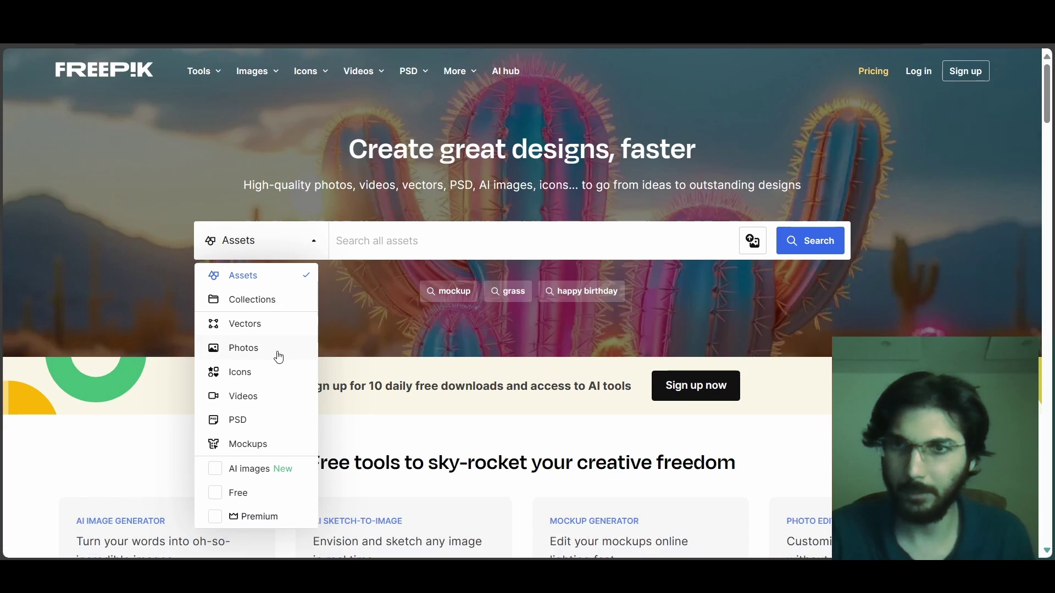
left_click(257, 376)
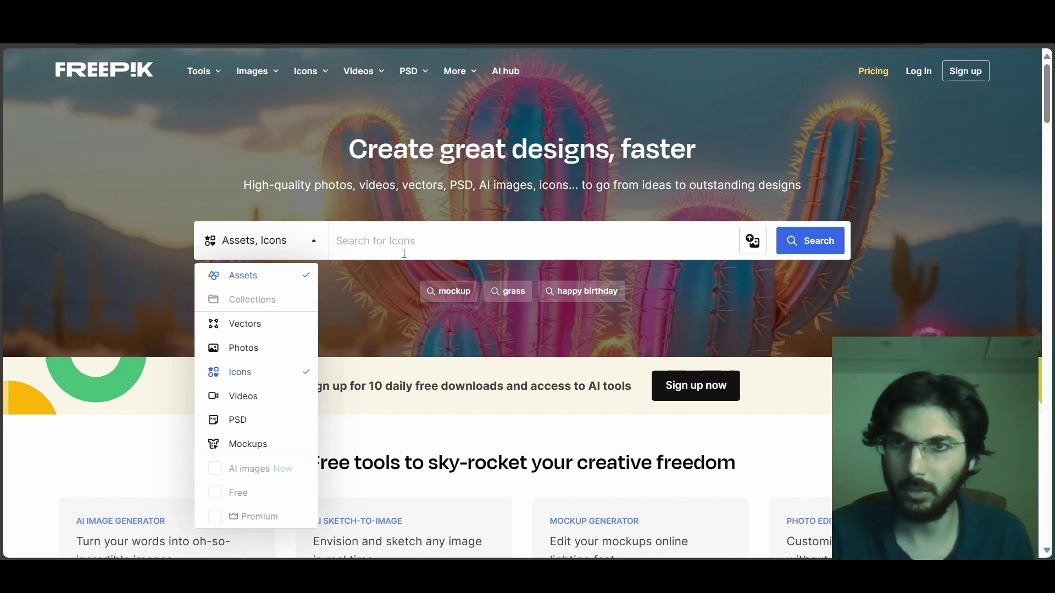
left_click(335, 241)
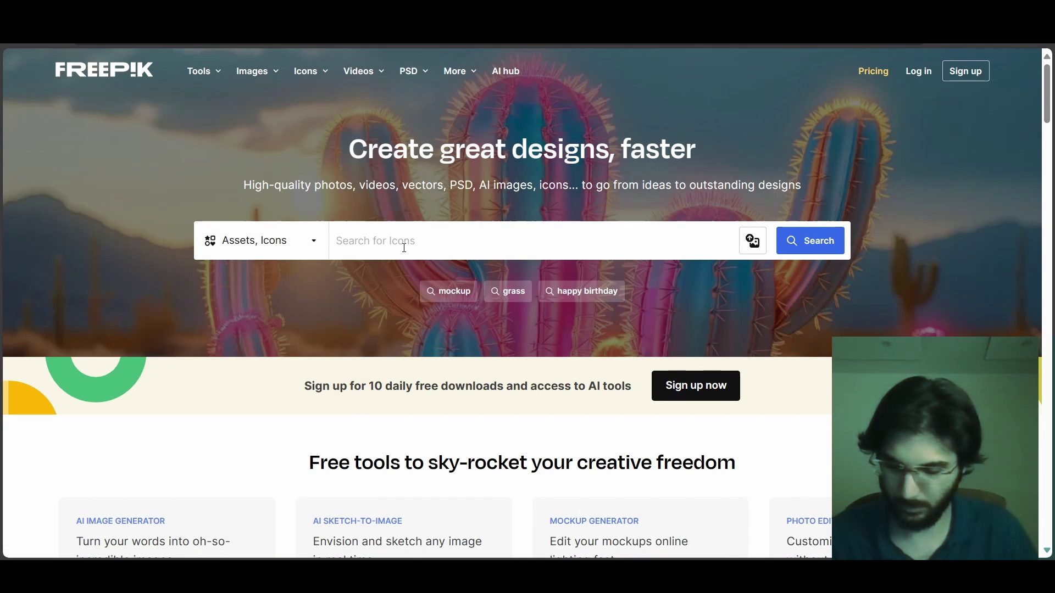
type("building")
key("Return")
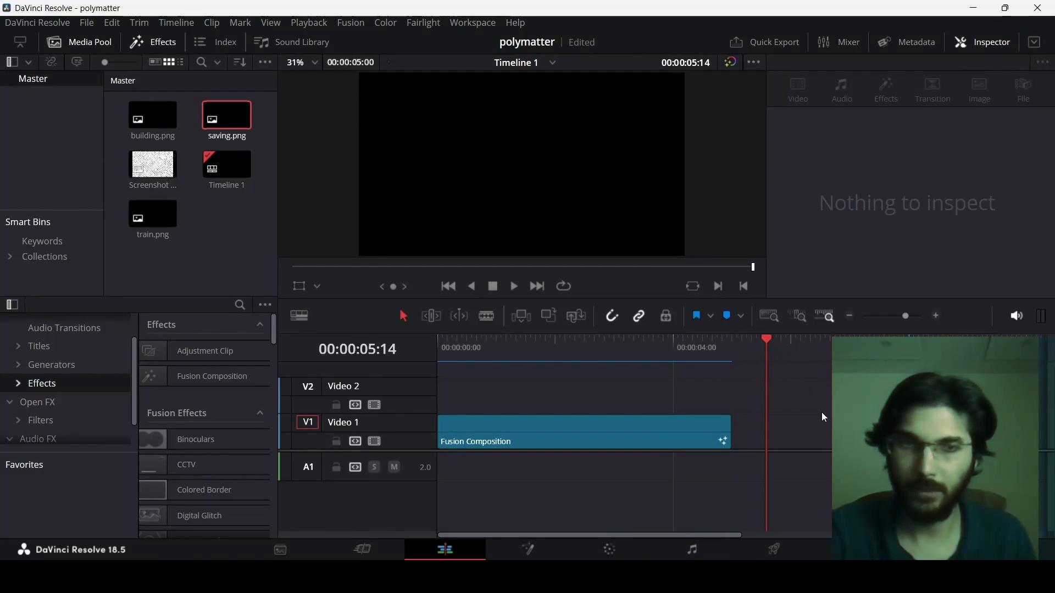
Switch to DaVinci Resolve and place a new Fusion Composition on Video 1 starting at 00:00:05:14.
left_click_drag(820, 413, 505, 431)
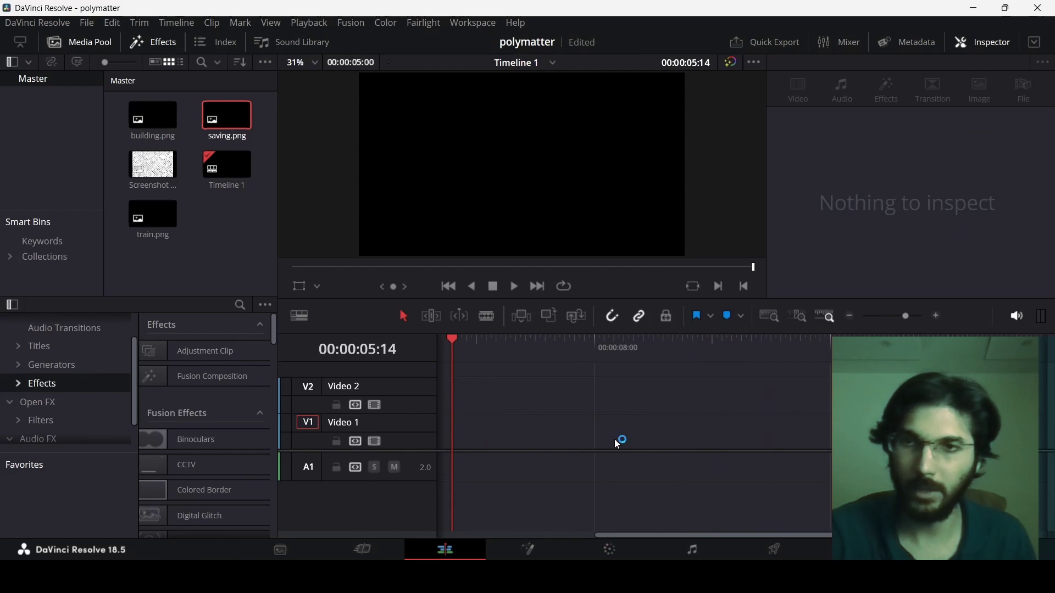
left_click_drag(181, 378, 546, 479)
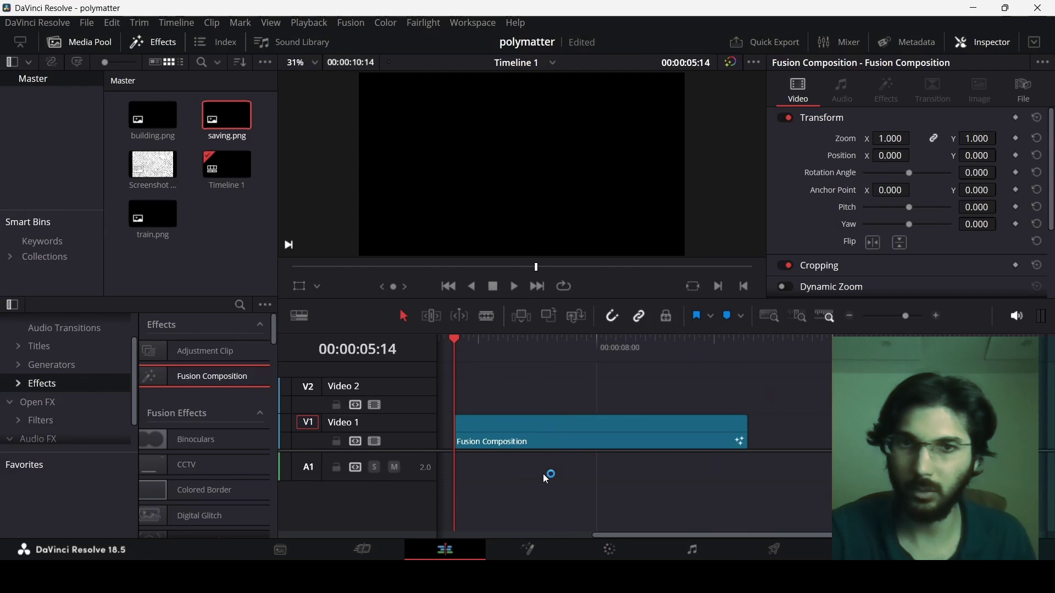
left_click(531, 435)
left_click(159, 172)
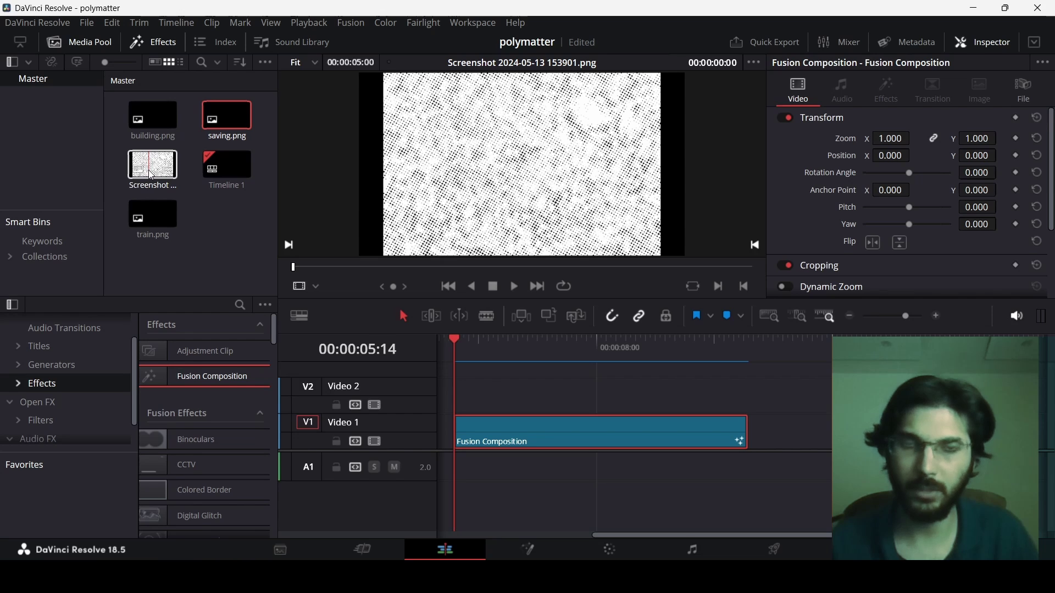
Open the new composition in Fusion and feed a Background node through a Merge node into MediaOut1.
left_click(551, 541)
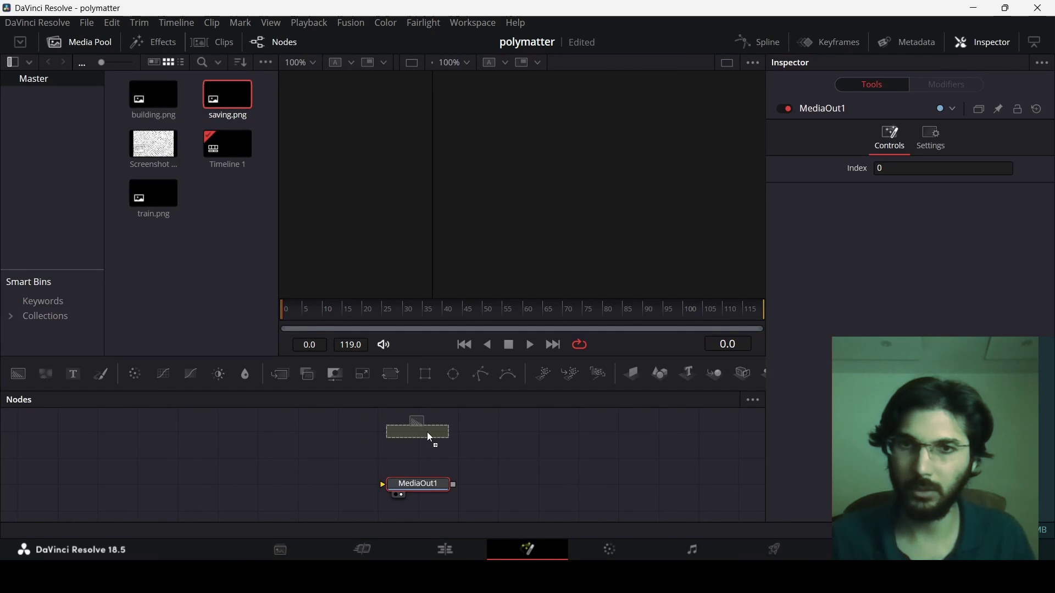
left_click_drag(431, 437, 434, 444)
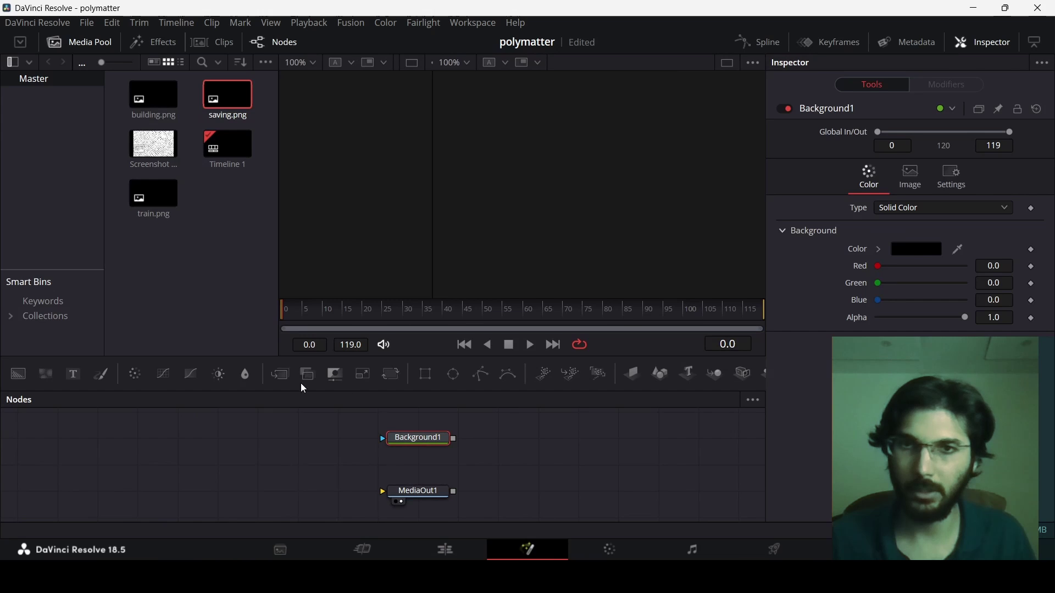
left_click_drag(278, 376, 452, 467)
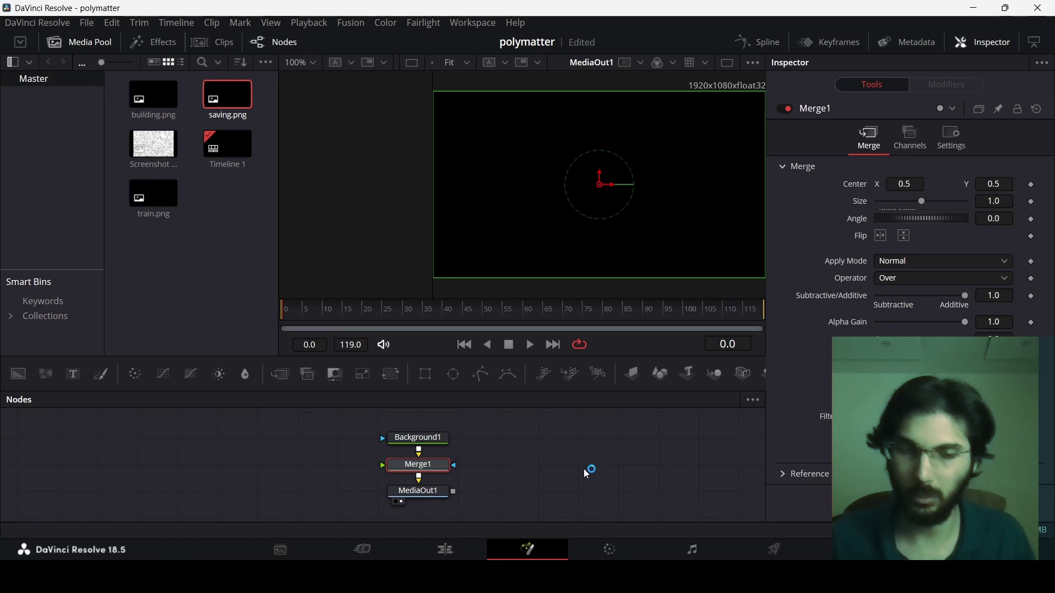
Change the Background1 fill to a gradient of the Radial type.
left_click(439, 440)
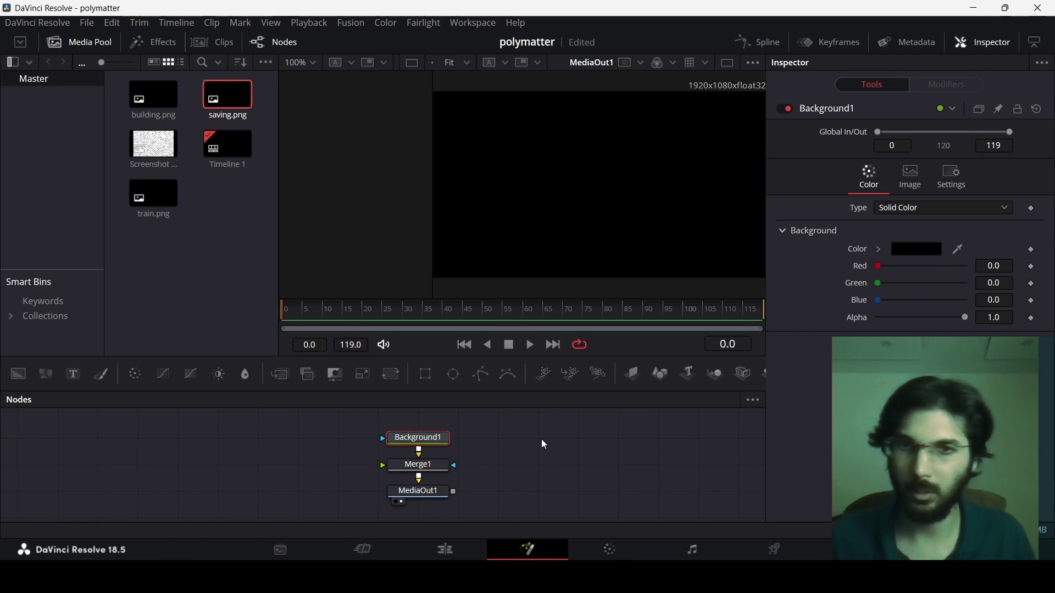
left_click(921, 211)
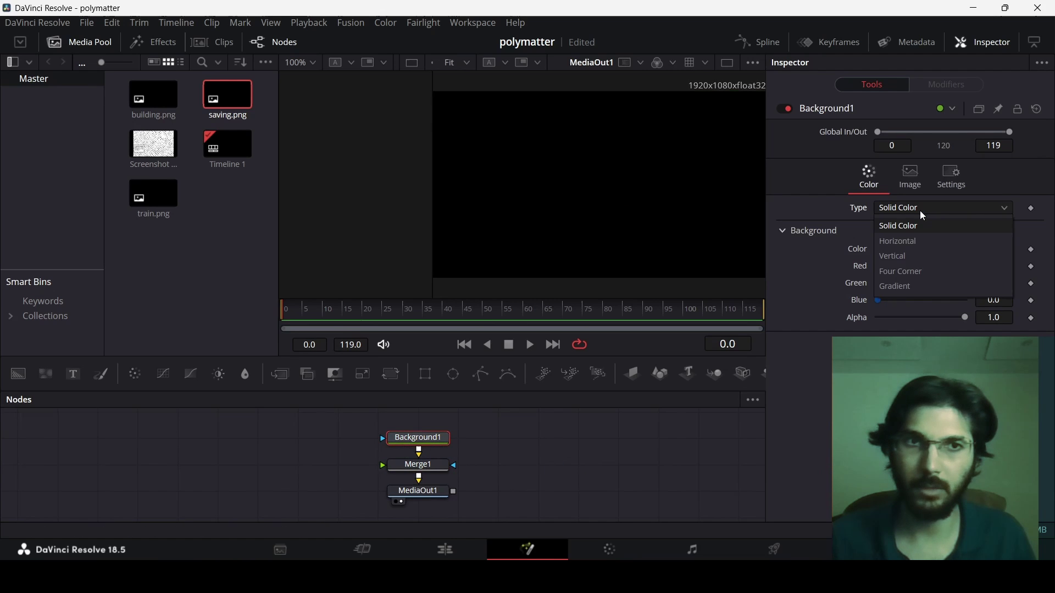
left_click(907, 291)
left_click(886, 249)
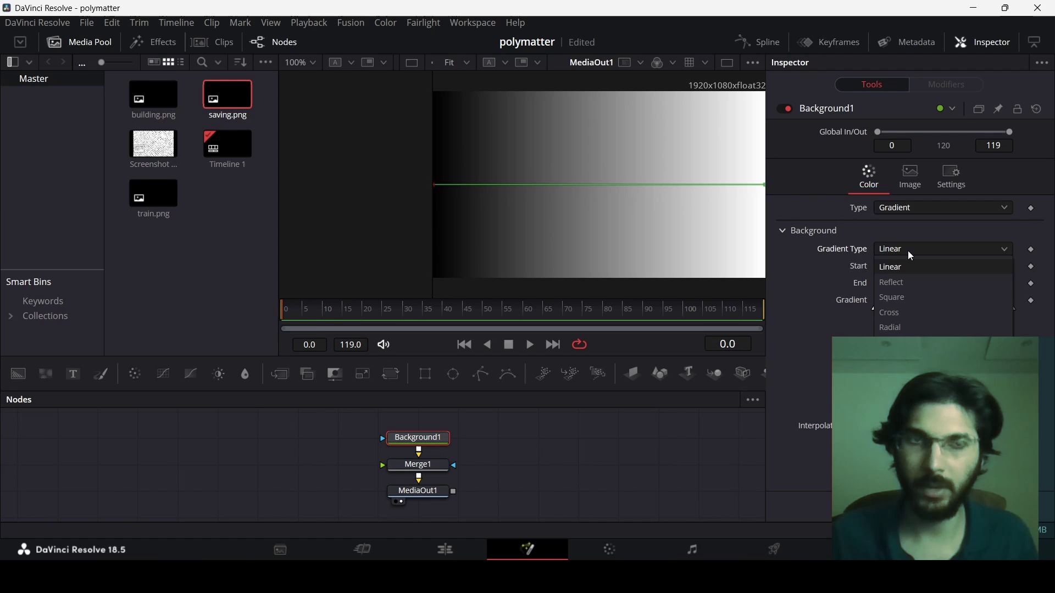
left_click(904, 329)
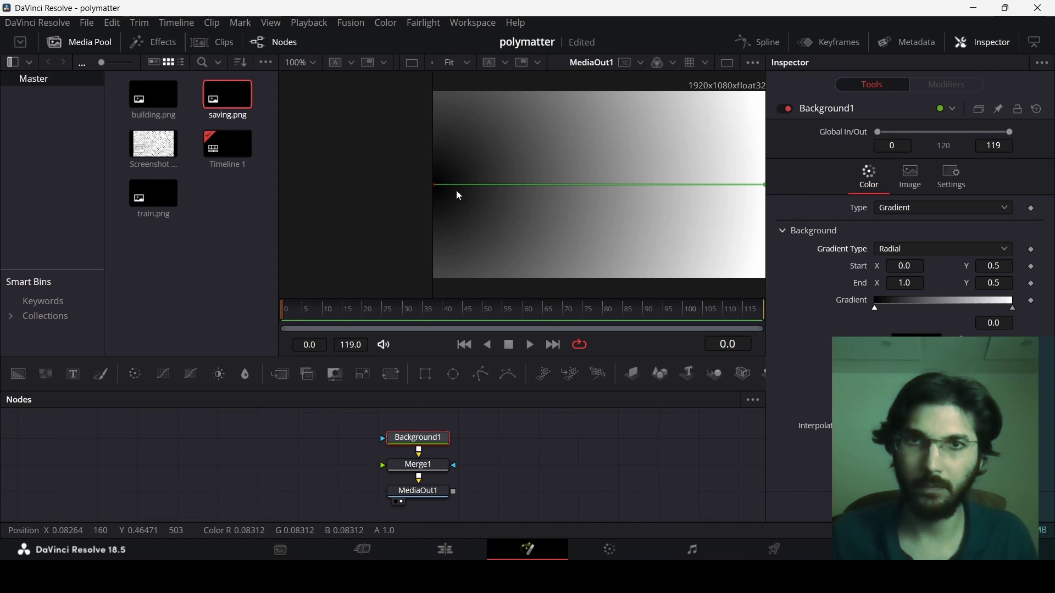
Move the radial gradient's start point to the frame's centre, about X 0.49, Y 0.49, using the viewer guides for alignment.
left_click_drag(434, 185, 597, 185)
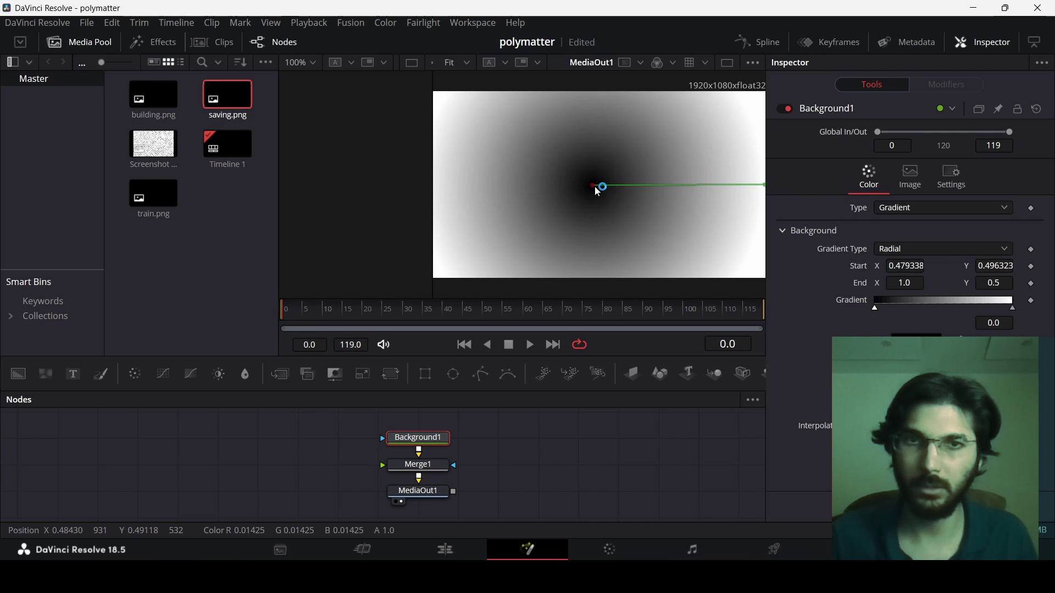
right_click(544, 164)
mouse_move(597, 203)
left_click(685, 202)
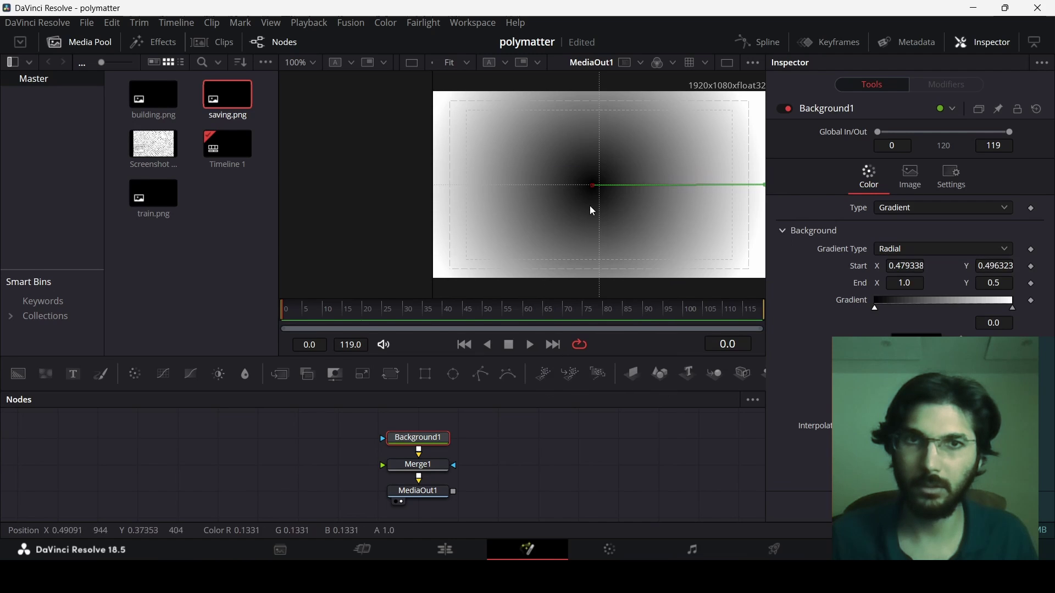
left_click_drag(594, 186, 600, 188)
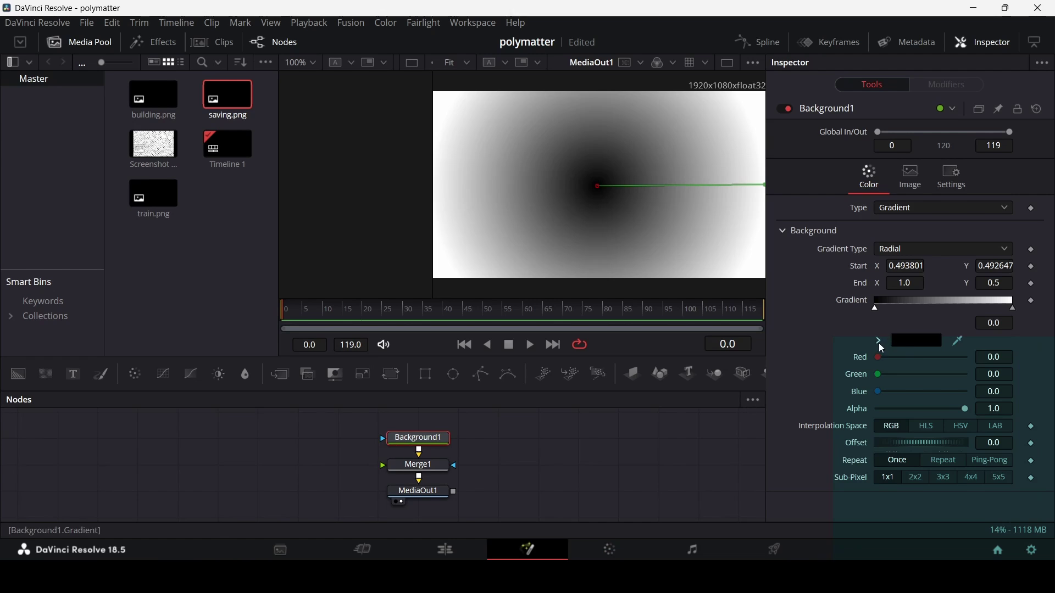
Colour the gradient's start pure red with Red 1.0 and its end dark red with Red 0.425.
left_click_drag(883, 360, 997, 362)
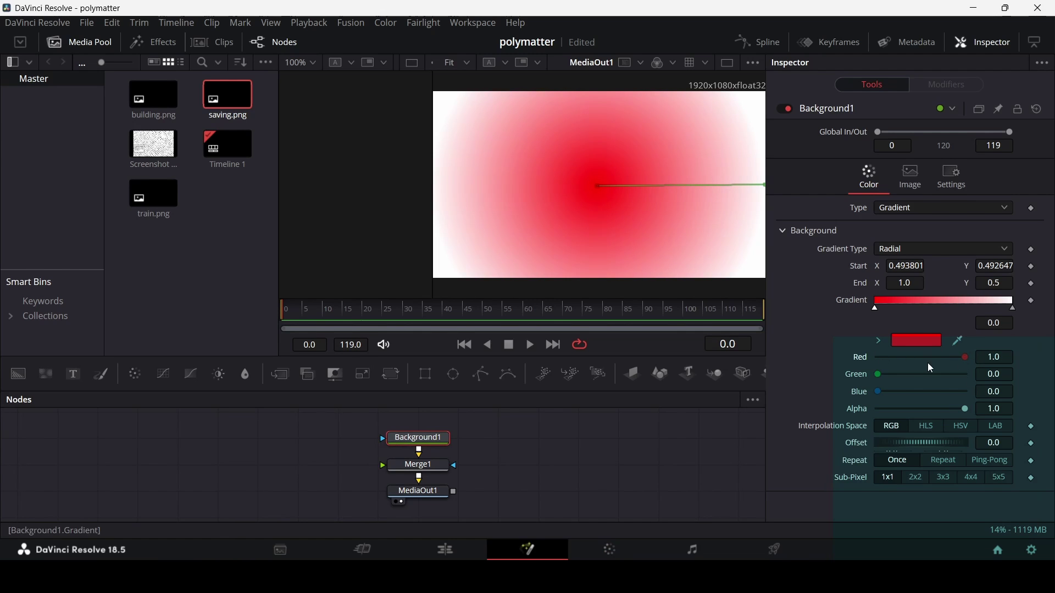
left_click(1014, 310)
left_click(918, 340)
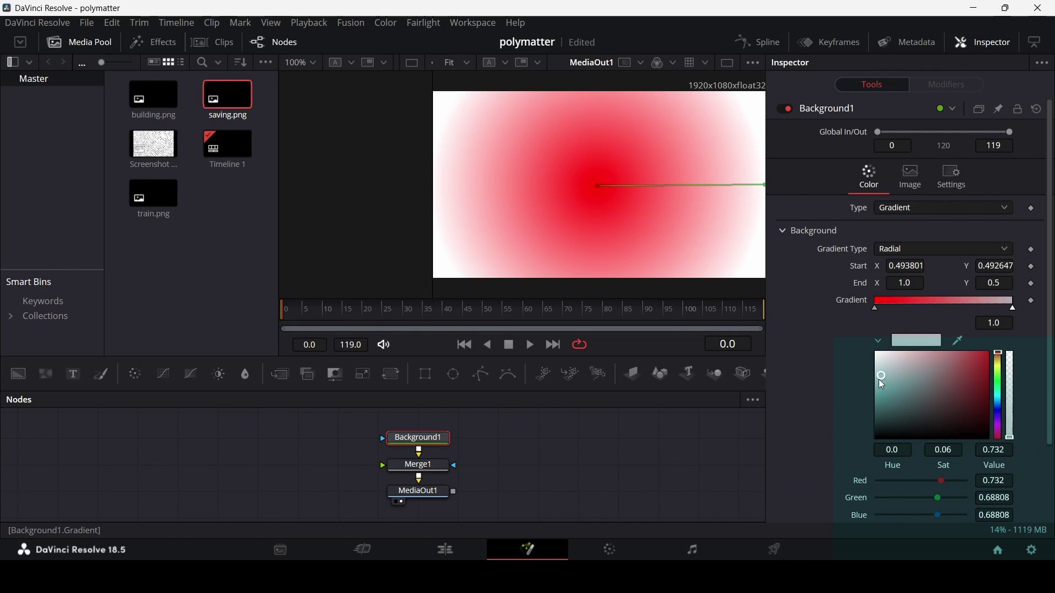
mouse_move(878, 379)
left_mouse_down()
mouse_move(855, 426)
mouse_move(854, 407)
mouse_move(992, 366)
mouse_move(1002, 397)
left_mouse_up()
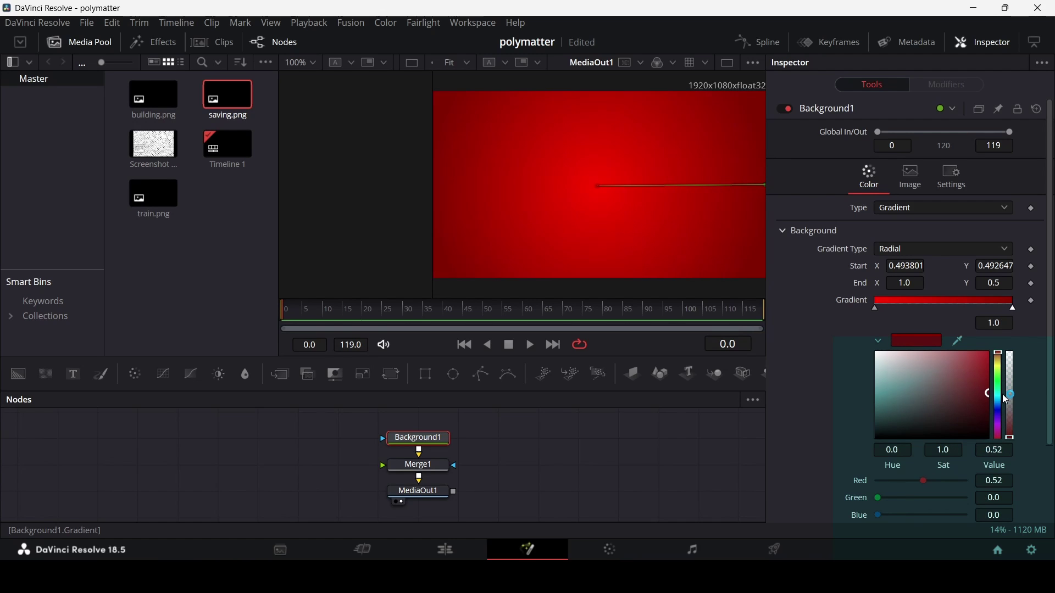
left_click(879, 341)
left_click_drag(922, 357, 914, 361)
left_click(583, 463)
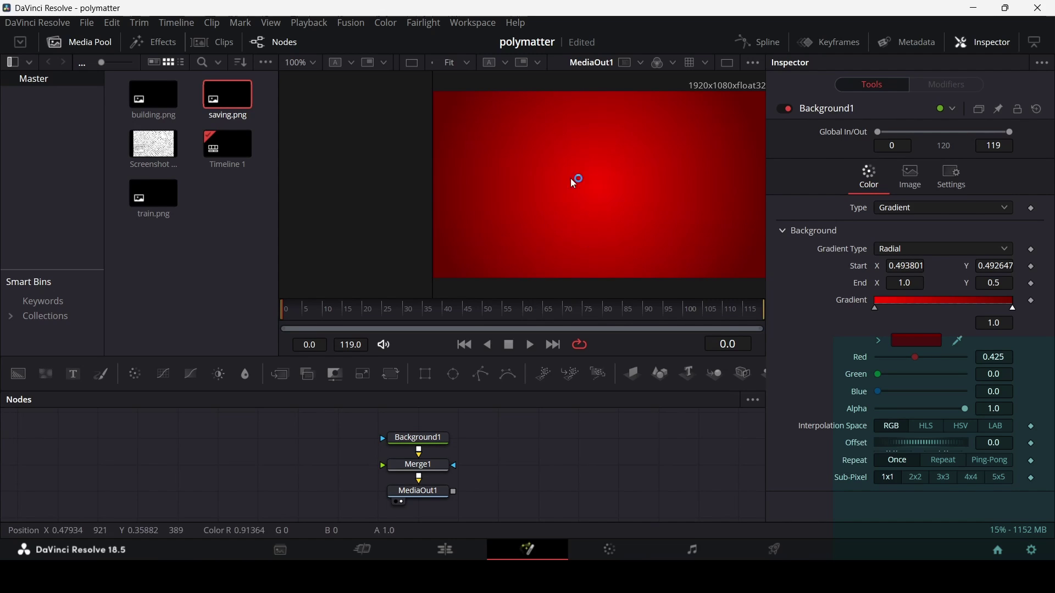
Connect the dotted texture screenshot to Merge1 as foreground and enlarge it with a Transform node at size 2.52.
left_click_drag(154, 147, 382, 466)
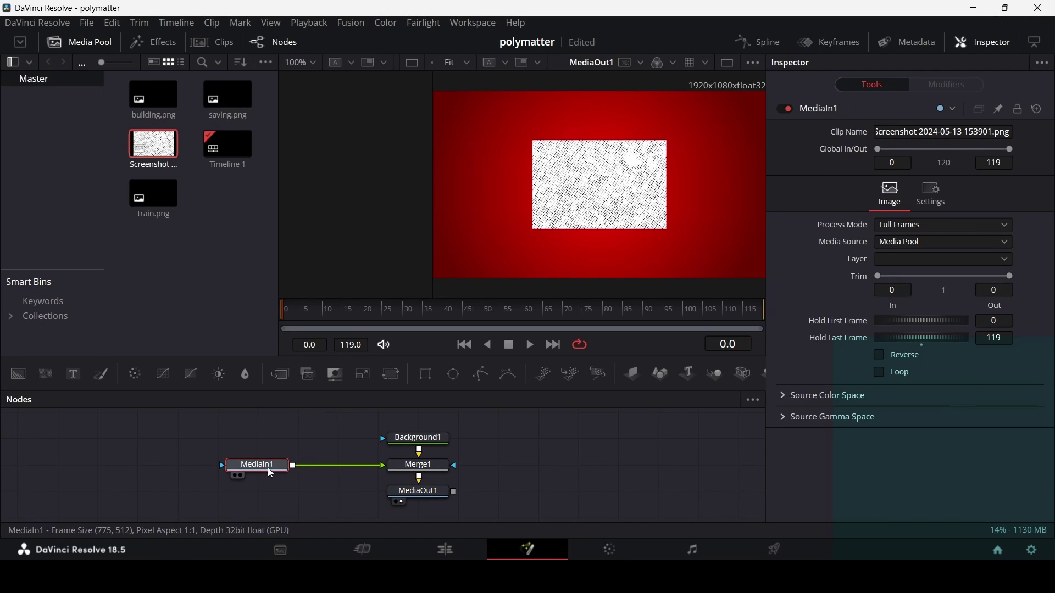
left_click(386, 378)
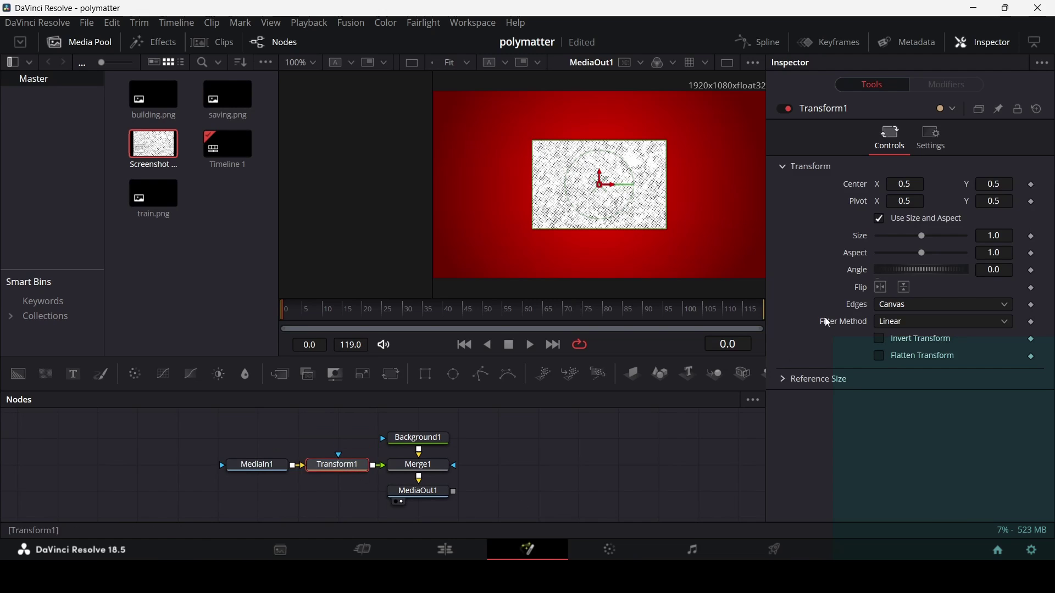
left_click_drag(927, 242, 946, 239)
scroll(537, 177, "down", 2)
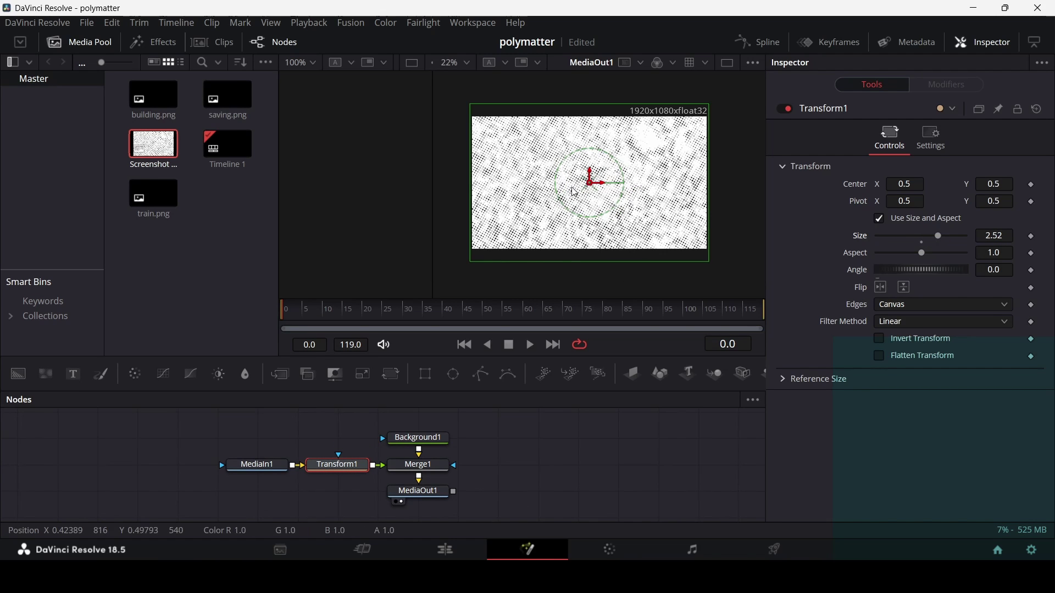
Blend the texture into the red background by setting Merge1 to the Darken apply mode with a Blend of 0.1.
left_click(424, 465)
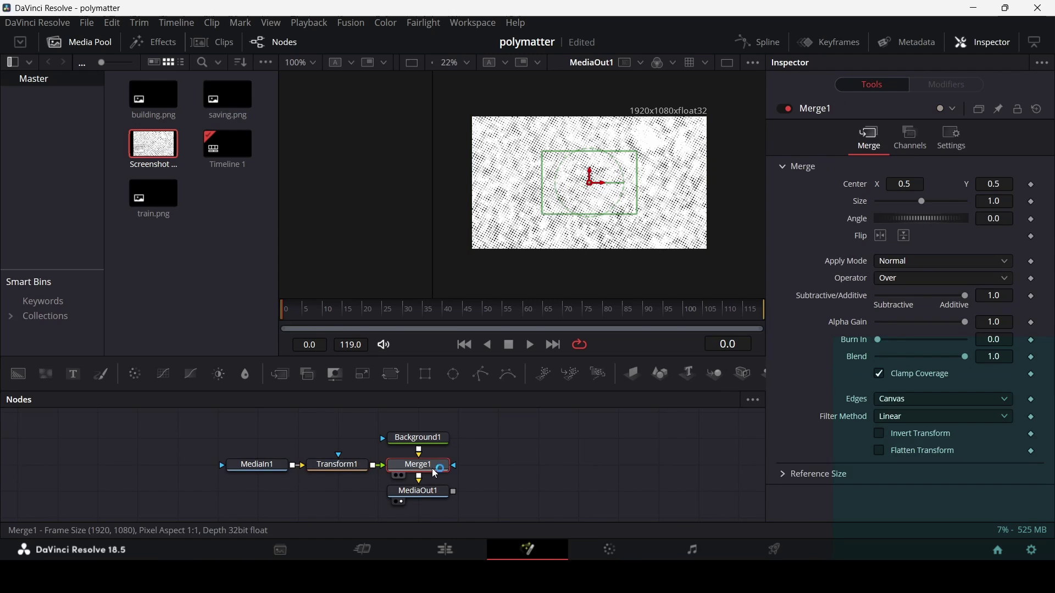
left_click(905, 264)
left_click(907, 337)
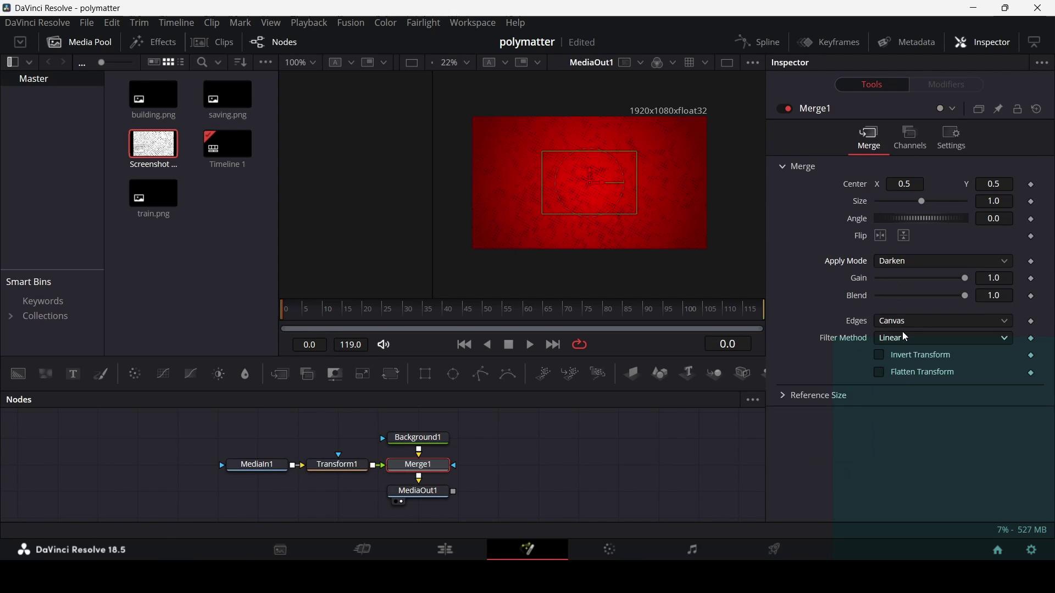
left_click(998, 295)
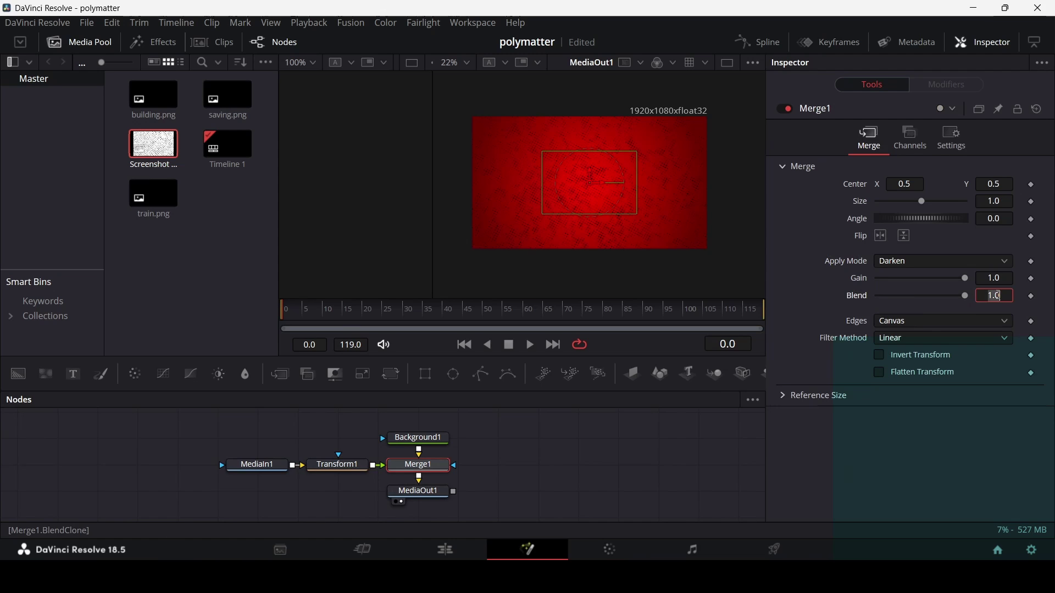
type("0.5")
key("Tab")
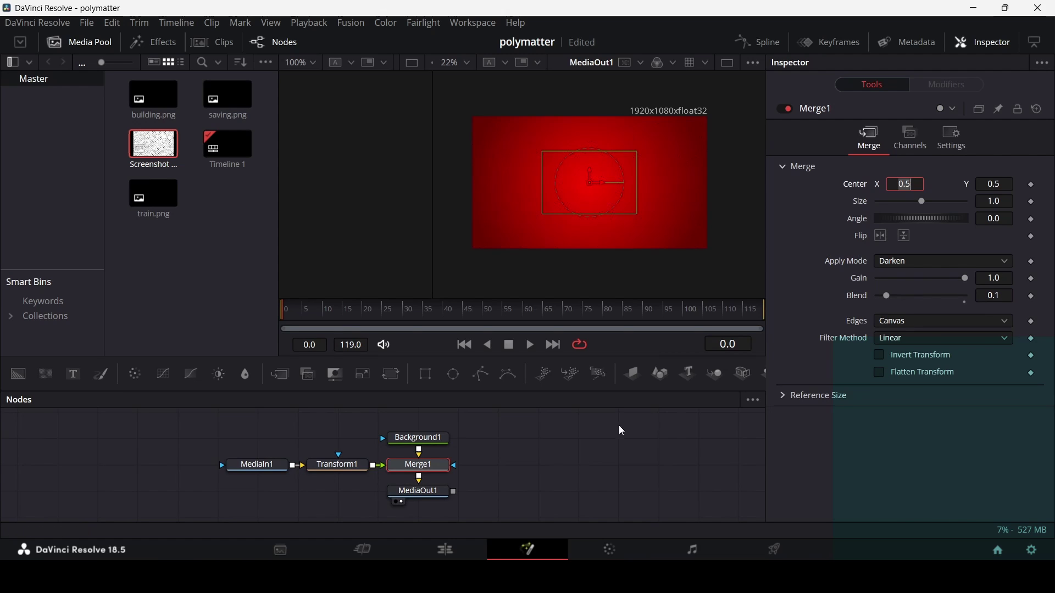
left_click(622, 431)
scroll(597, 193, "up", 1)
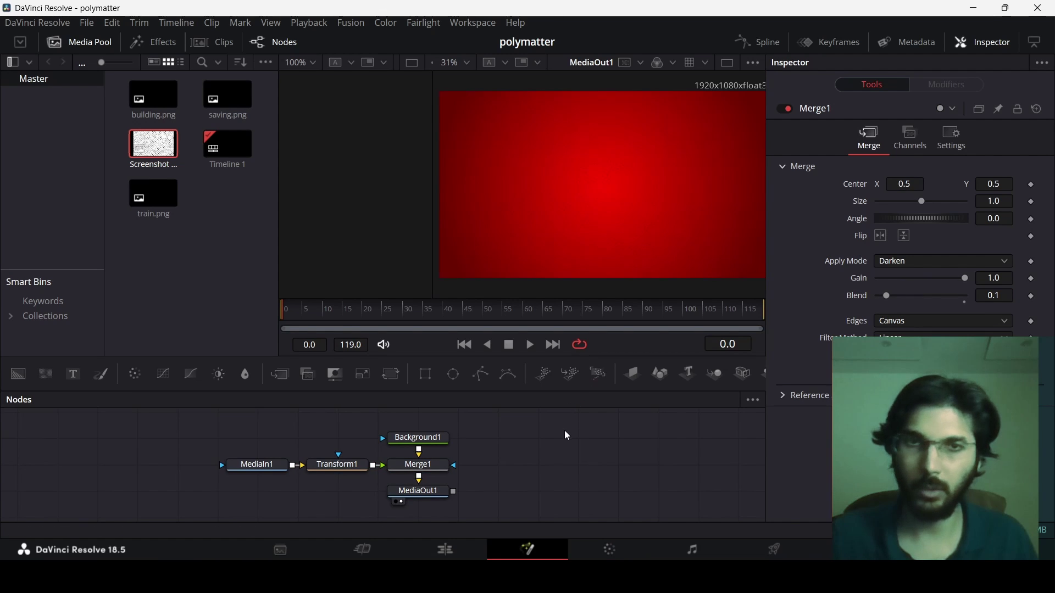
scroll(506, 456, "down", 1)
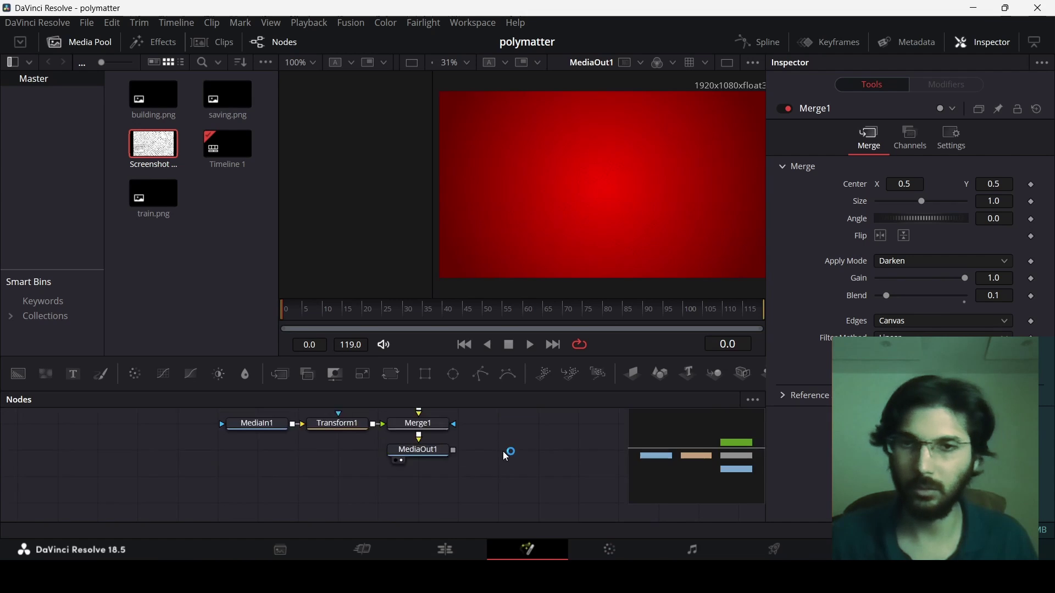
Move the MediaOut1 node further down the node graph and add building.png as a new media node.
scroll(494, 445, "down", 1)
left_click_drag(425, 417, 429, 500)
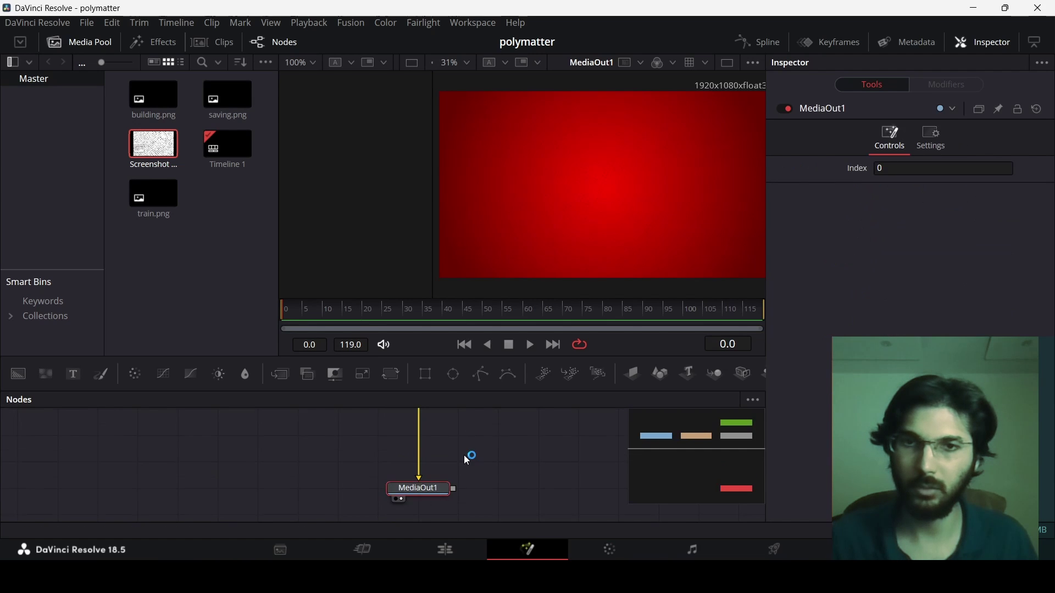
scroll(466, 455, "up", 3)
scroll(466, 455, "down", 3)
scroll(464, 459, "up", 2)
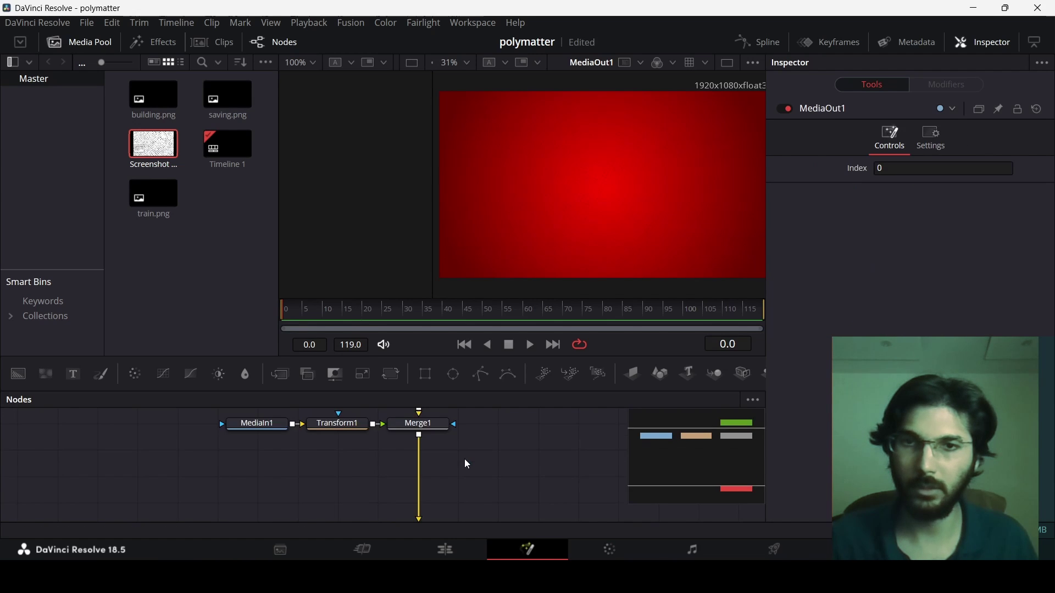
left_click_drag(145, 102, 259, 493)
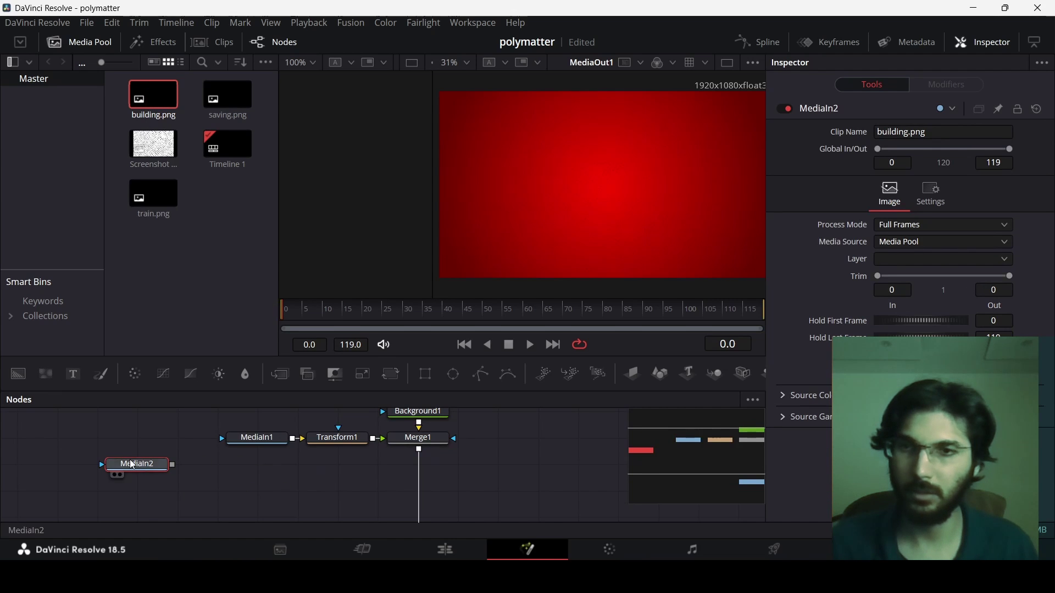
Mask a new yellow background (Red 1.0, Green 1.0) with the building image and merge it over the red background through a Transform node.
left_click_drag(19, 374, 220, 465)
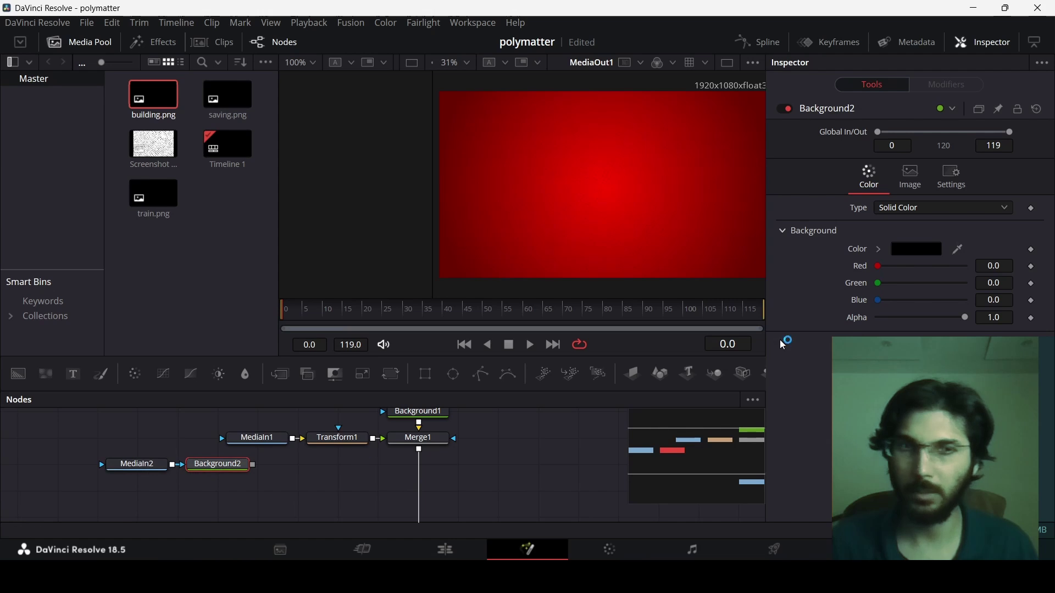
left_click_drag(878, 266, 971, 284)
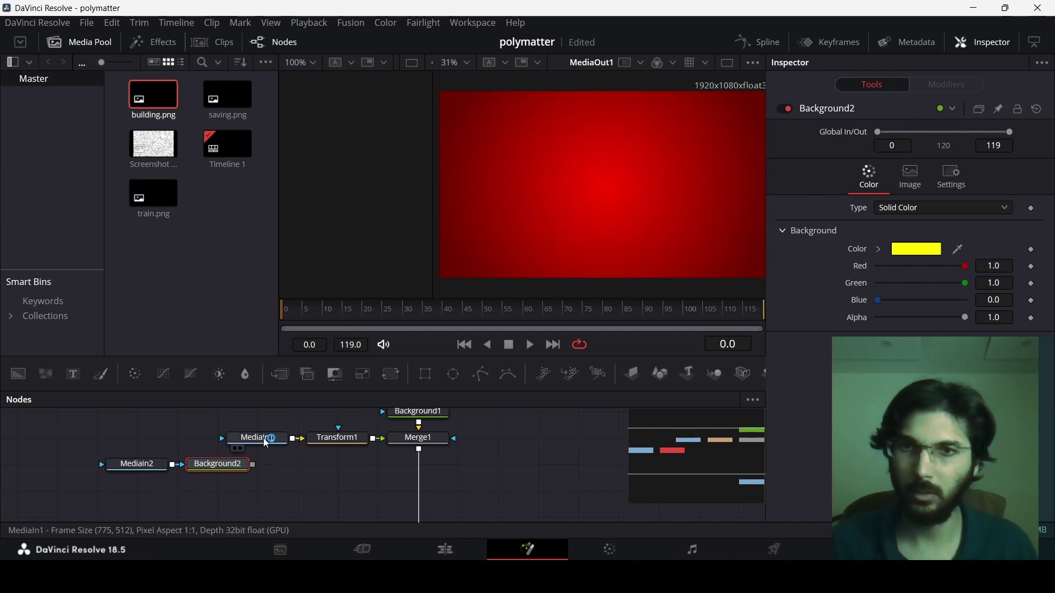
key("ctrl+v")
left_click_drag(256, 477, 422, 451)
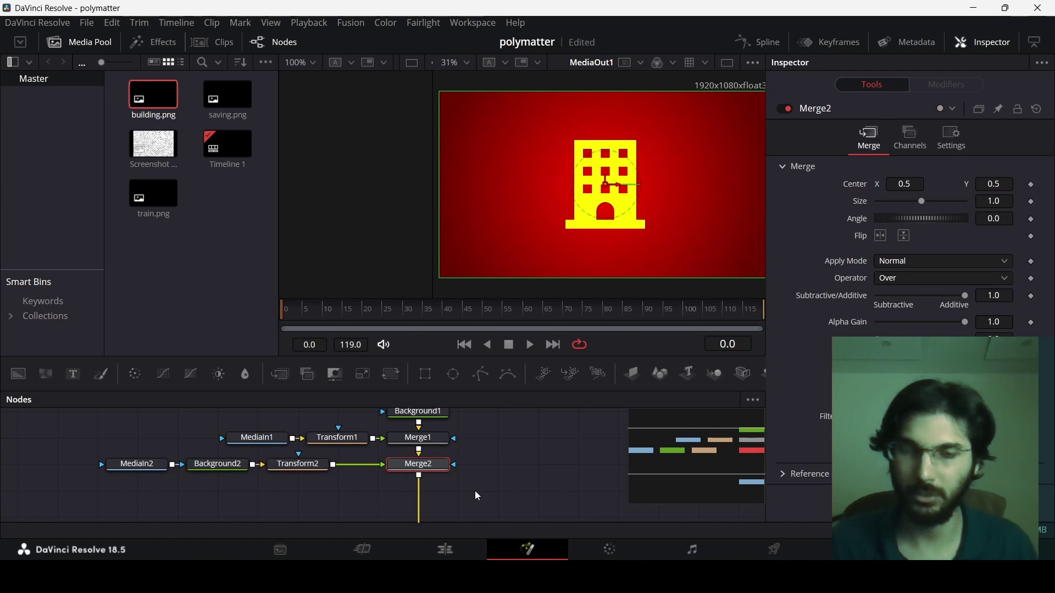
left_click(525, 490)
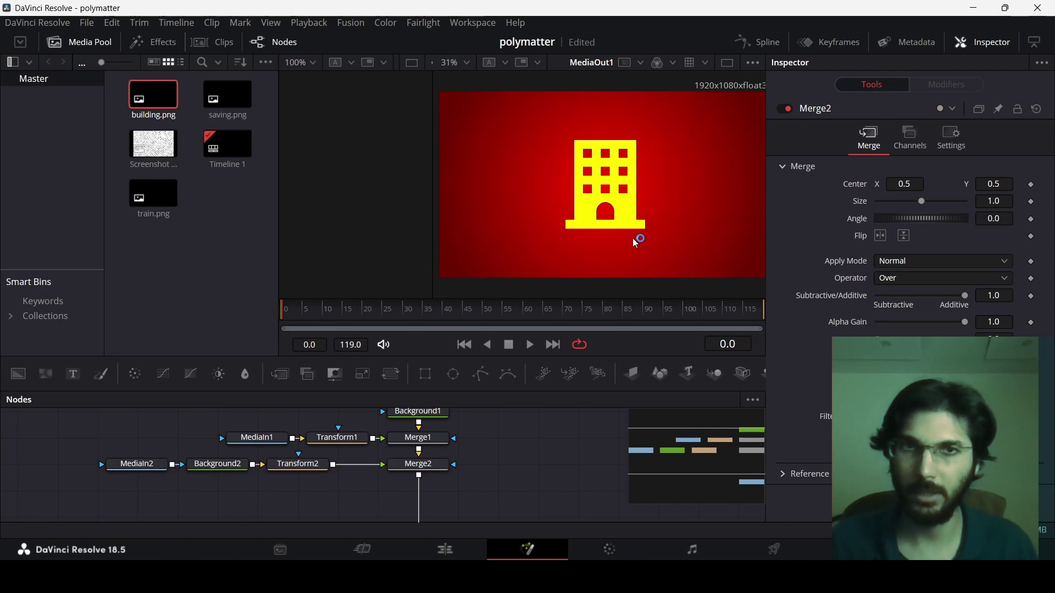
Scale the building icon to size 0.3 and move it to the left half of the frame, about X 0.29, Y 0.41.
left_click(308, 464)
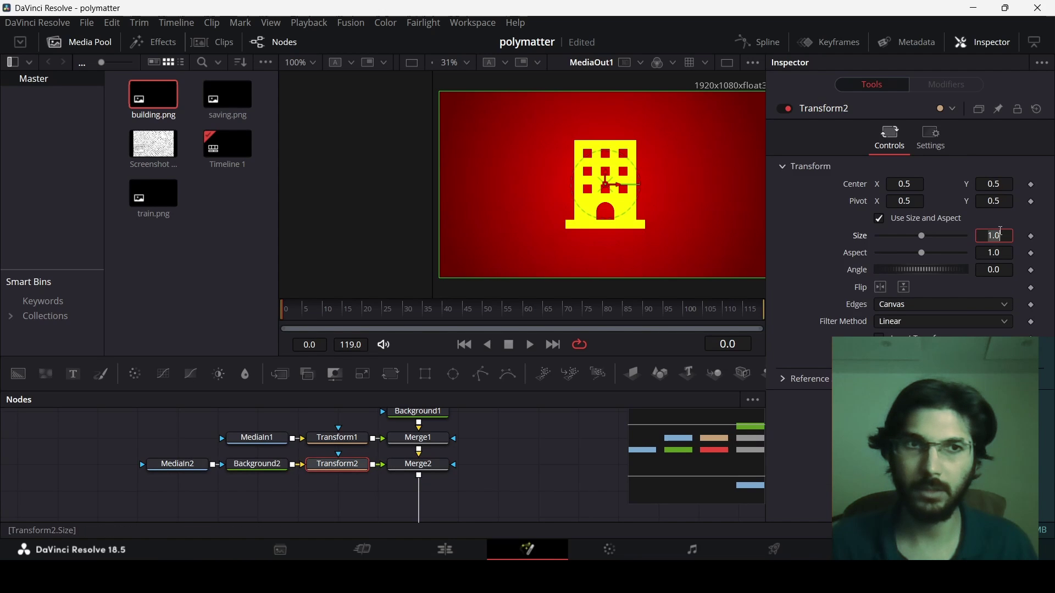
left_click(1000, 231)
type("0.3")
key("Return")
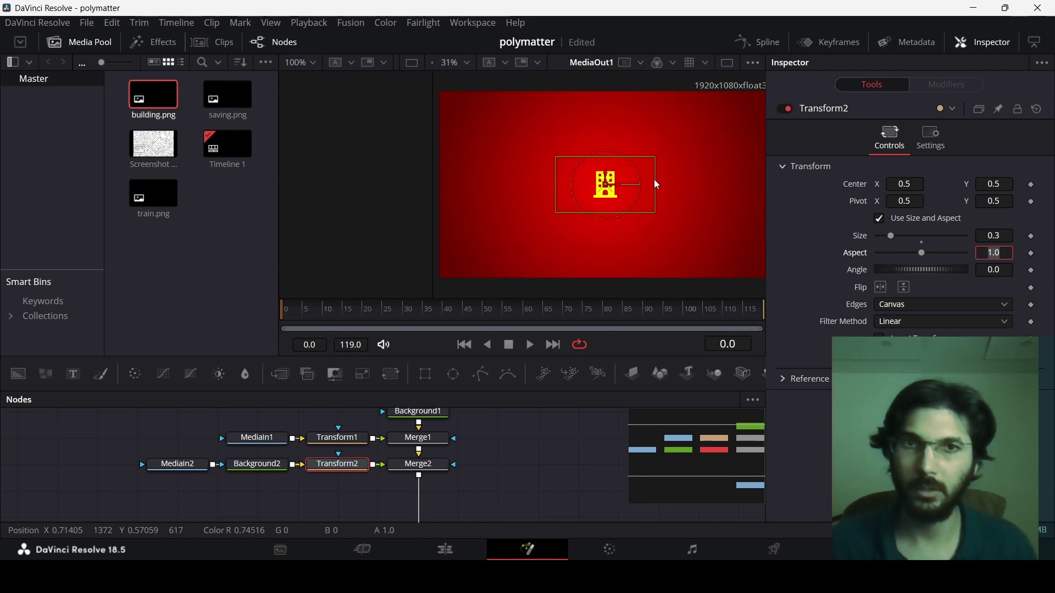
left_click_drag(615, 192, 557, 213)
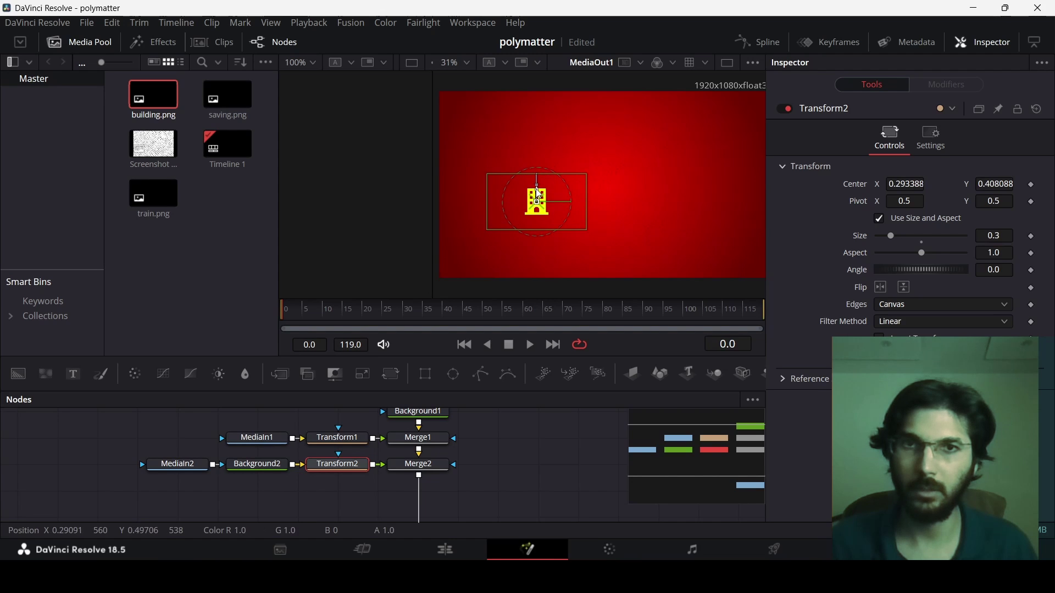
left_click(515, 448)
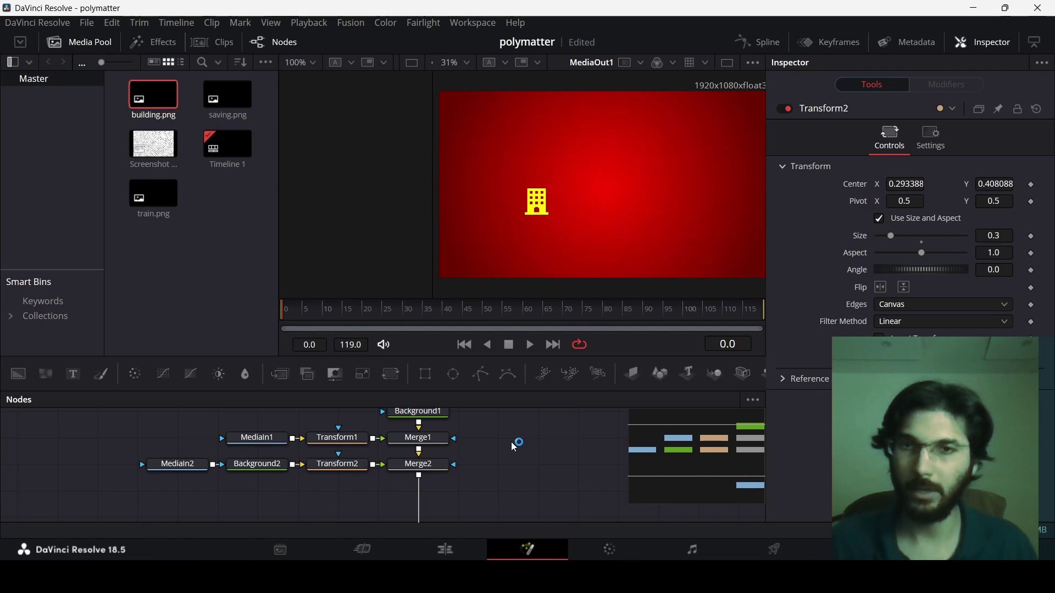
scroll(537, 237, "up", 2)
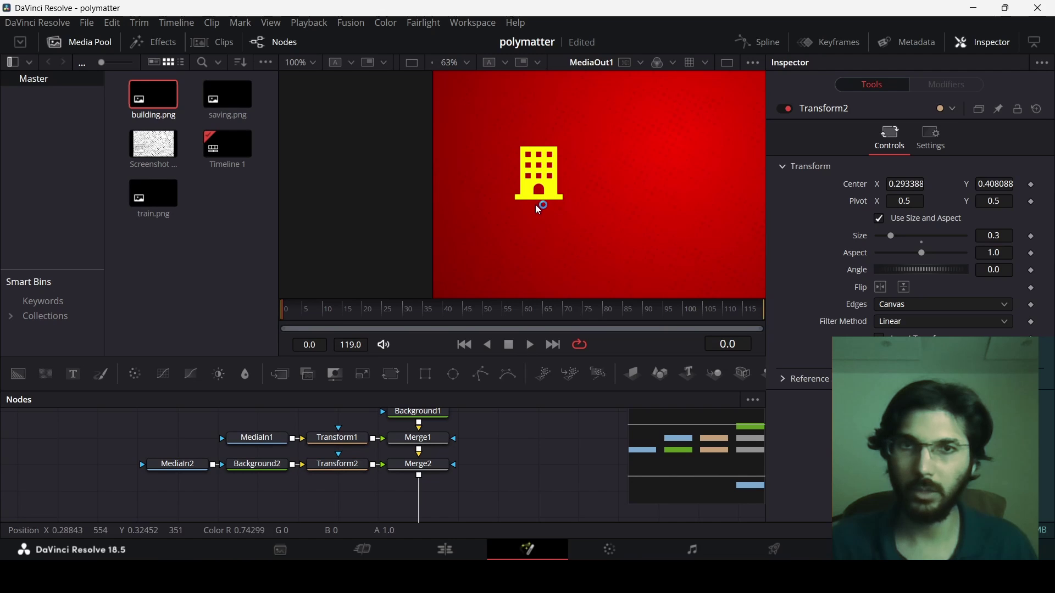
scroll(537, 203, "up", 2)
scroll(529, 214, "down", 1)
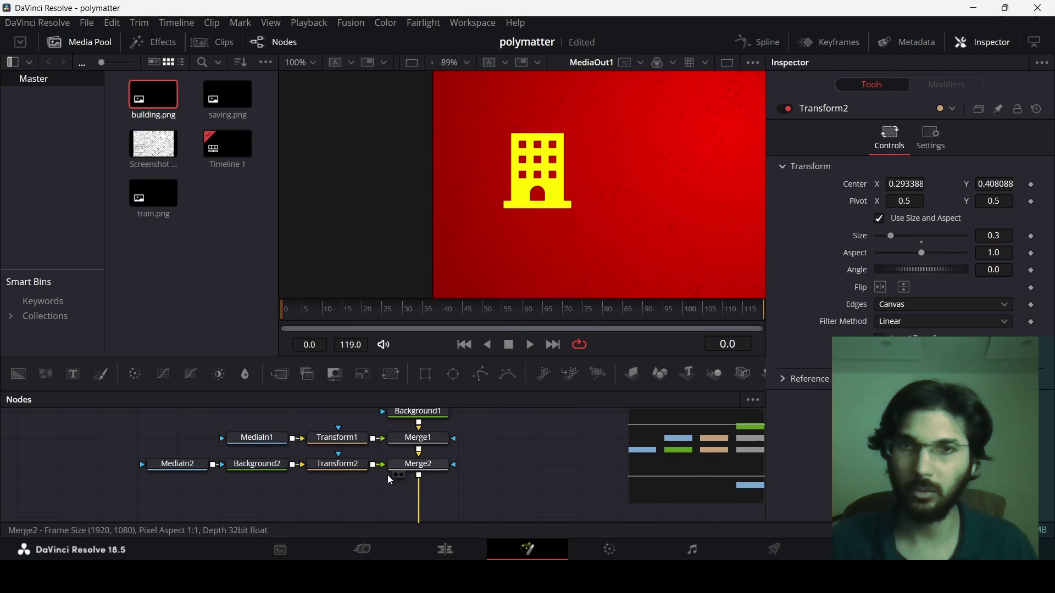
Make room after the building's Transform2 node and insert a Drop Shadow node between it and Merge2.
left_click_drag(256, 476, 176, 476)
left_click(264, 470)
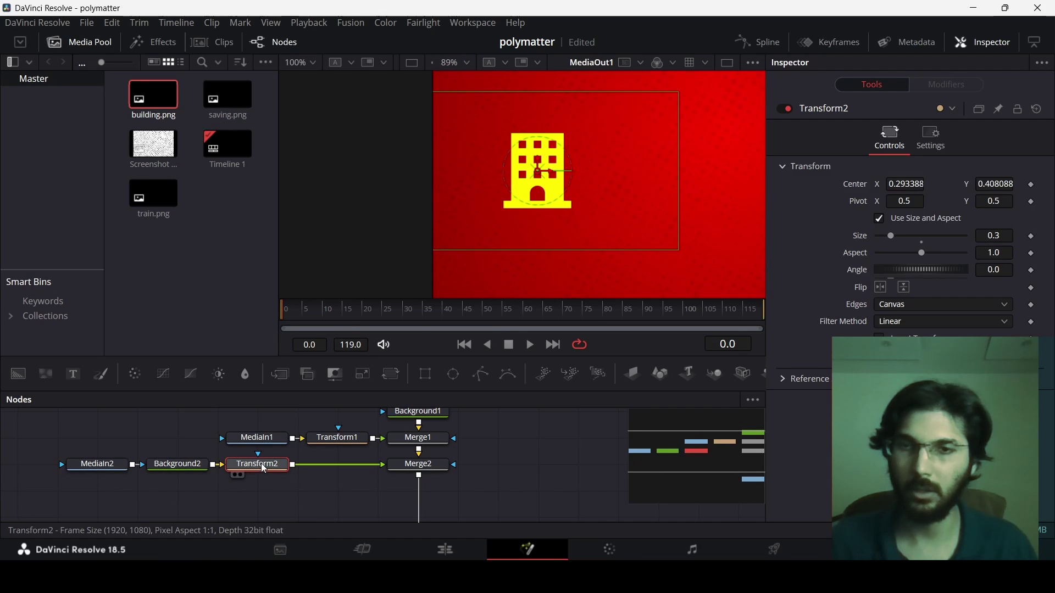
key("shift+space")
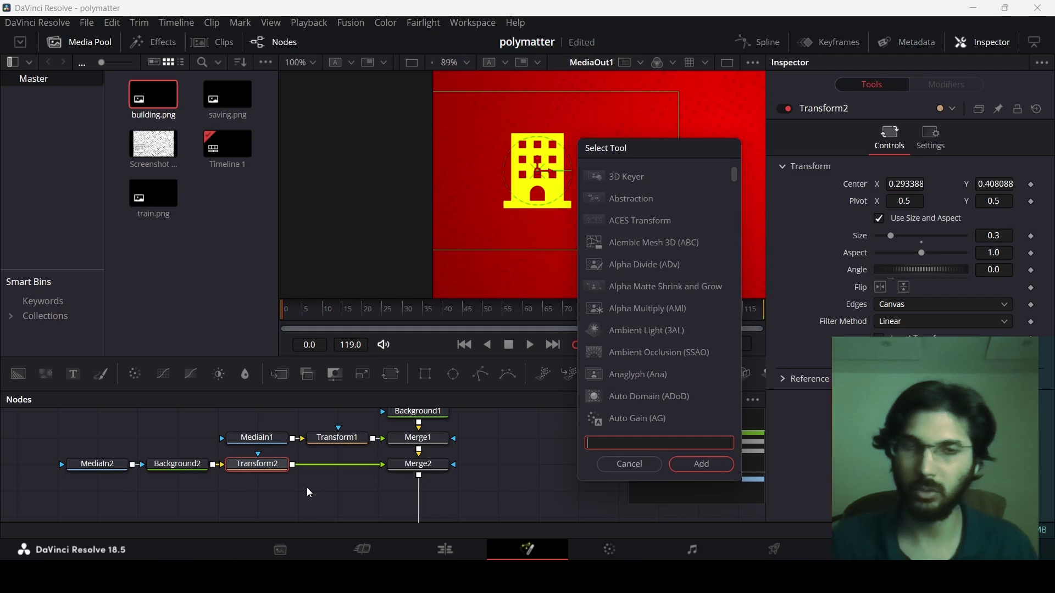
type("drop")
key("Return")
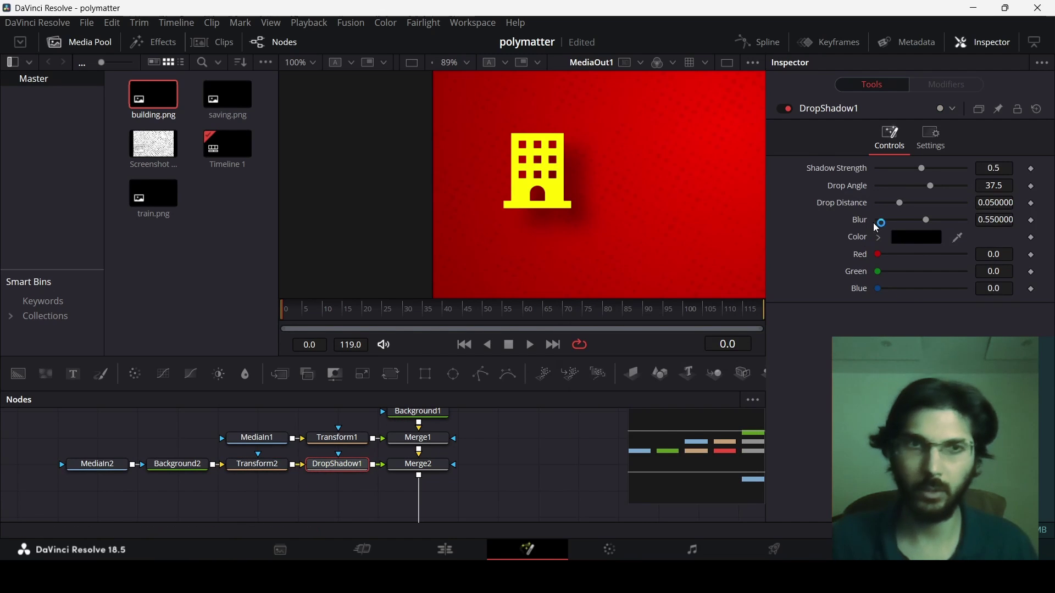
Set the building's drop shadow to a strength of about 0.283, a drop angle of 30 and a drop distance of 0.05.
left_click_drag(927, 172, 918, 174)
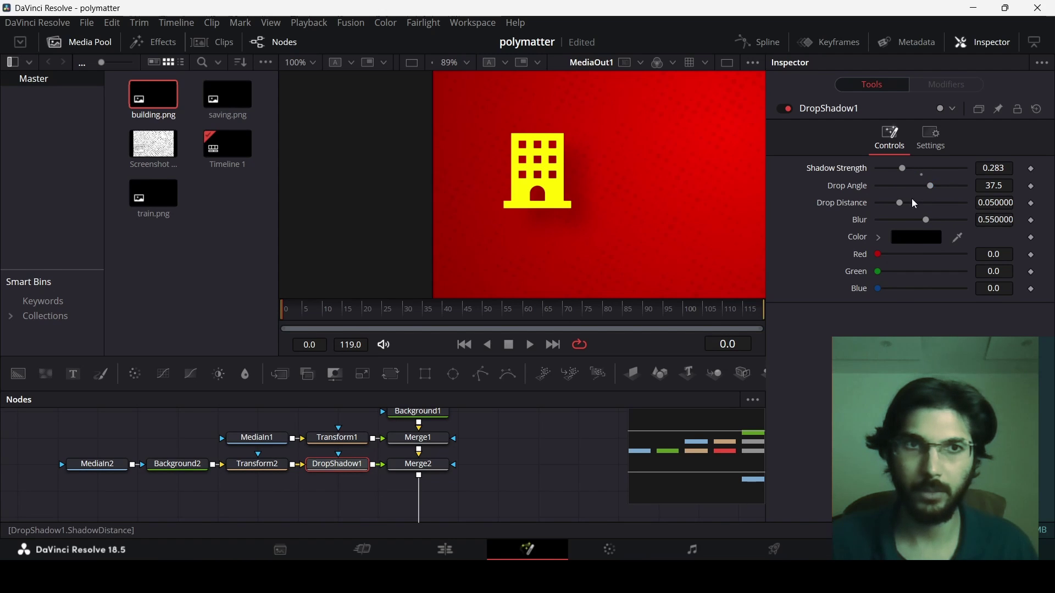
left_click(1007, 187)
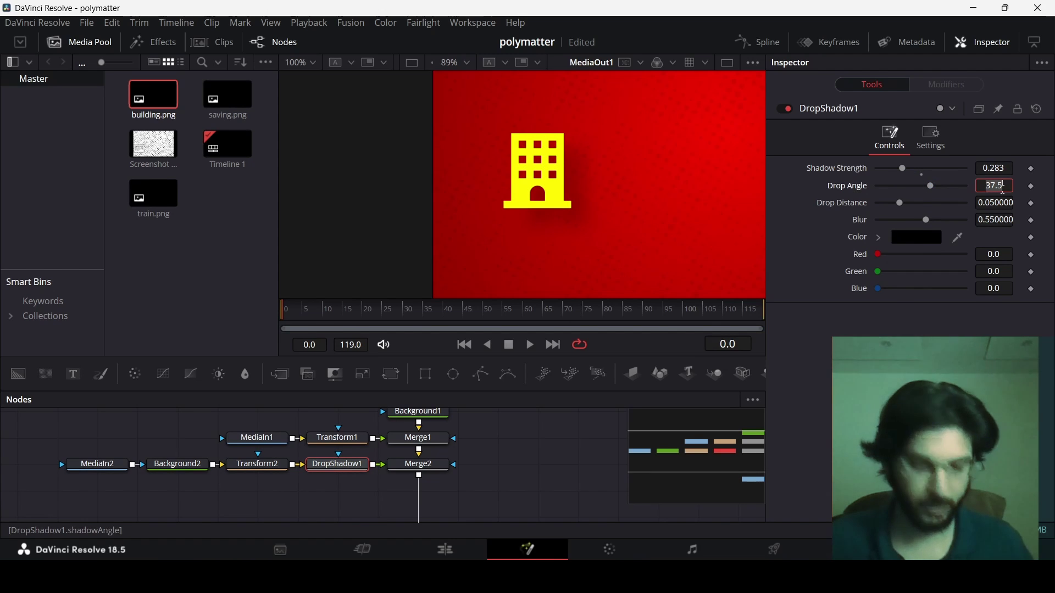
type("30")
key("Tab")
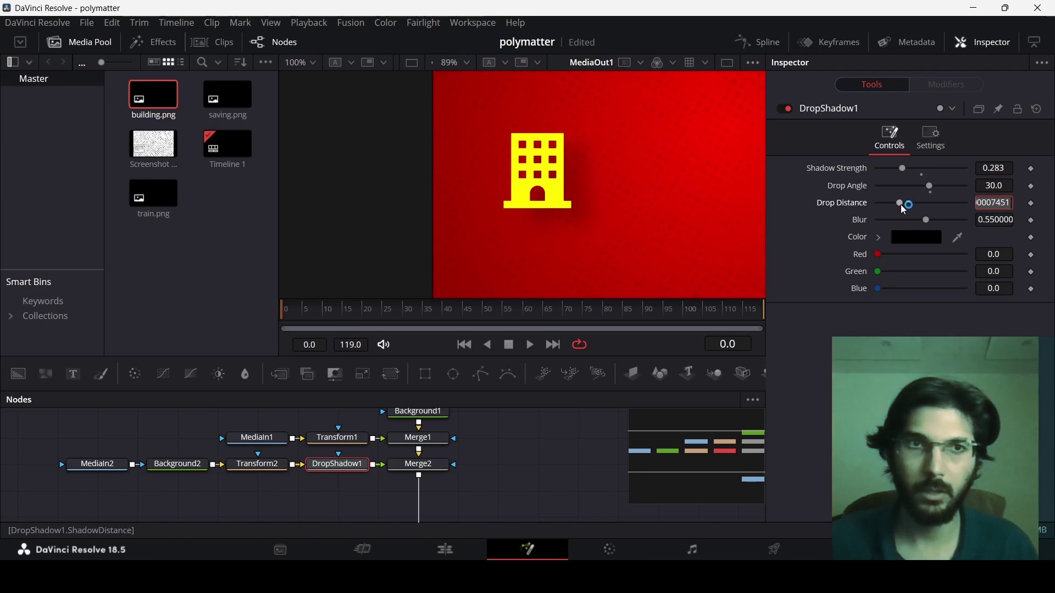
left_click_drag(903, 208, 915, 207)
left_click(996, 203)
type("0.05")
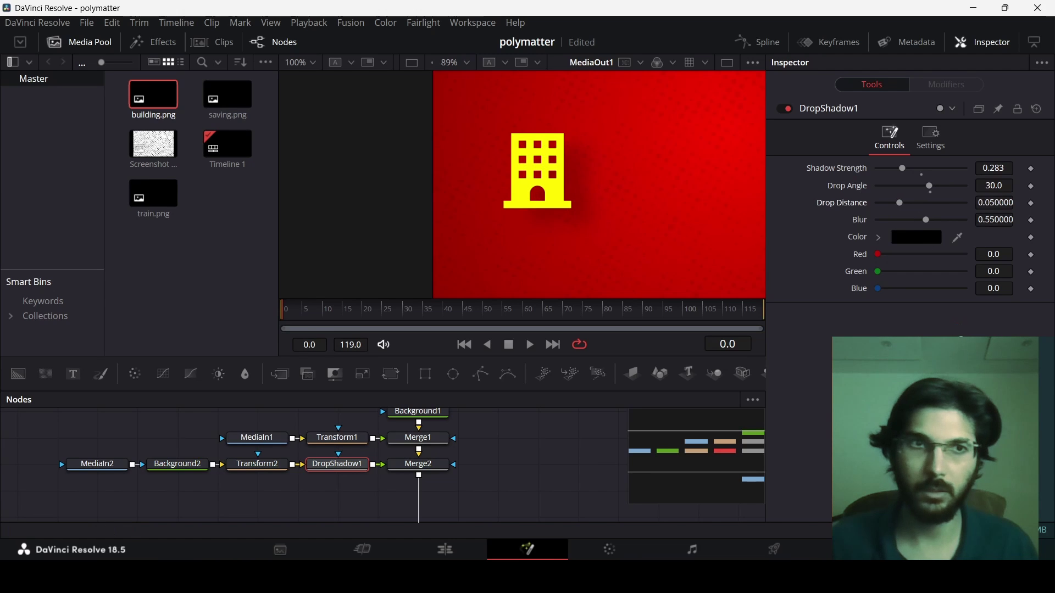
key("Return")
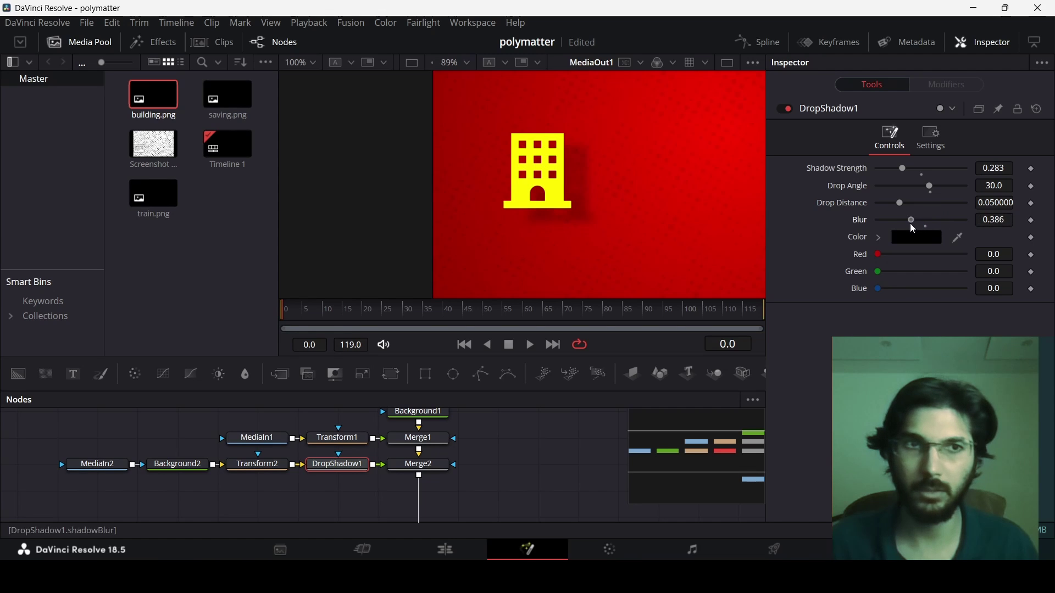
Set the drop shadow's blur to 0.4 and inspect the shadow around the building icon.
left_click_drag(915, 229, 907, 228)
left_click(995, 220)
type("0.4")
key("Tab")
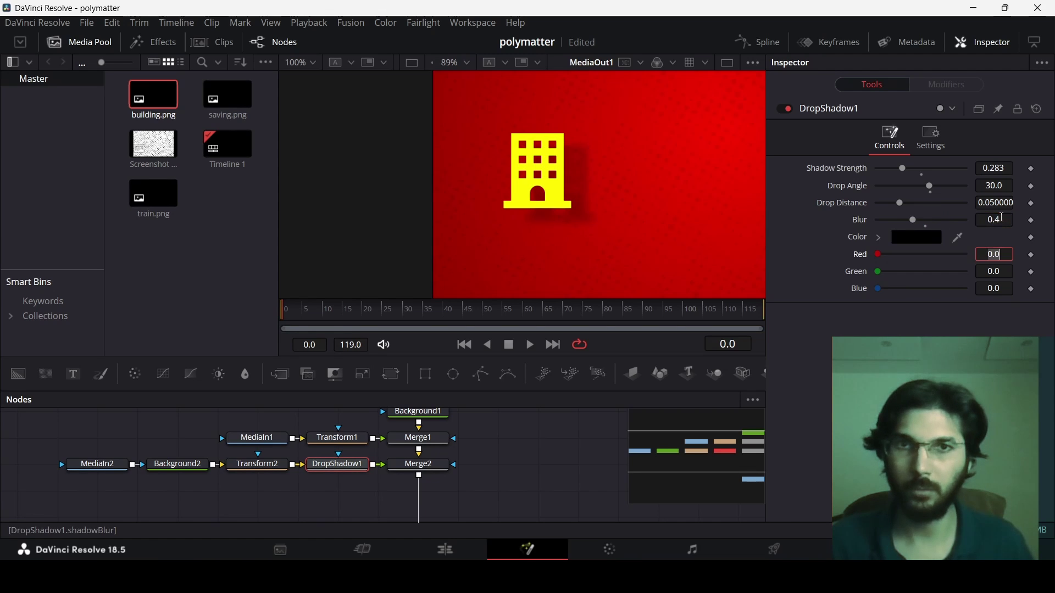
left_click(552, 440)
scroll(579, 208, "down", 5)
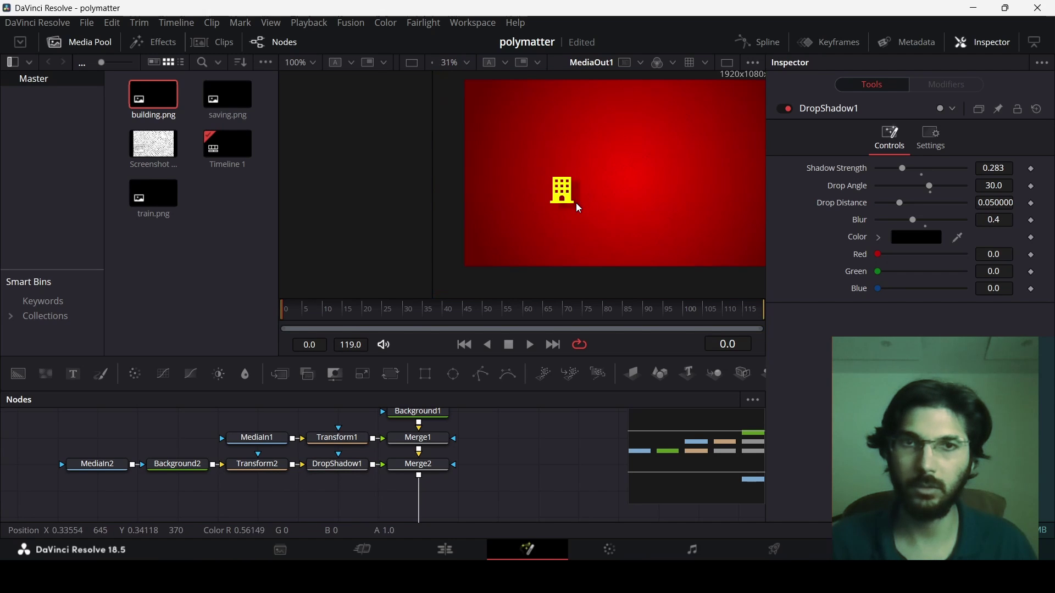
scroll(579, 208, "up", 3)
scroll(577, 208, "down", 3)
scroll(571, 207, "up", 2)
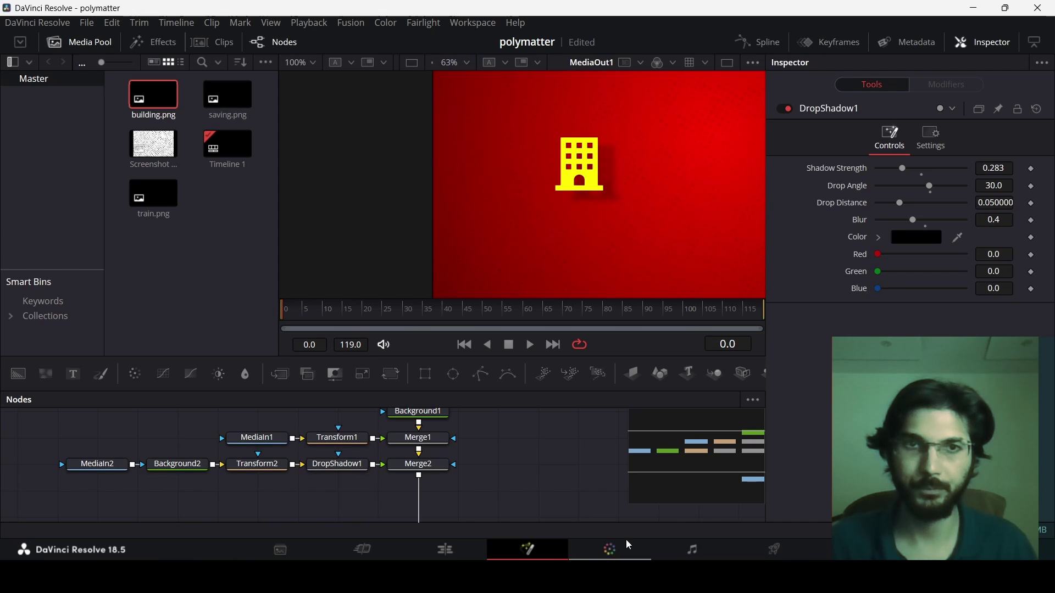
Merge a new text node into the composition after Merge2, reading "40%" in the Montserrat font.
left_click_drag(74, 374, 386, 491)
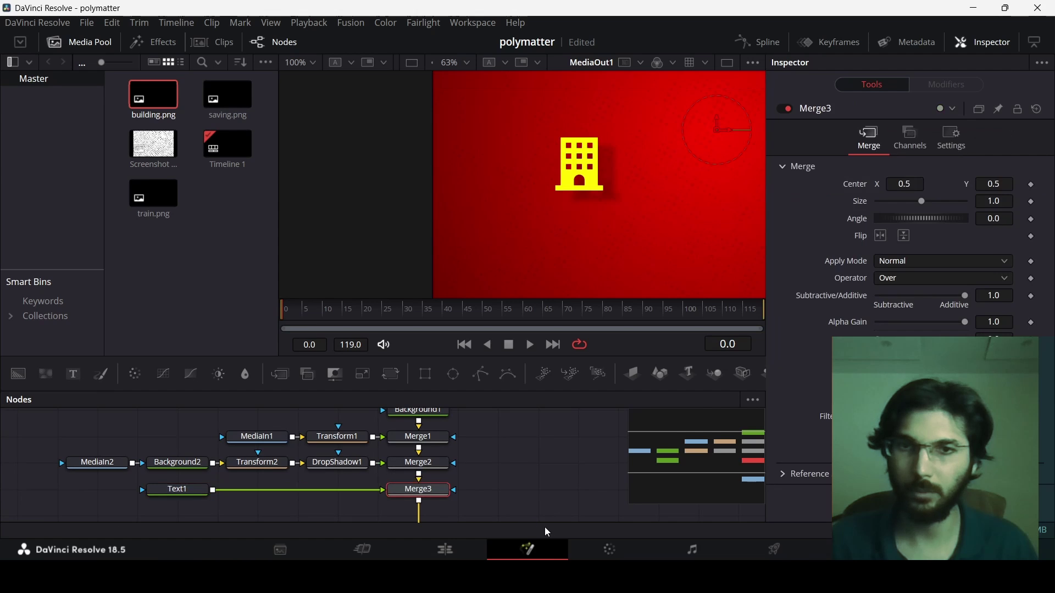
left_click(179, 494)
left_click(844, 227)
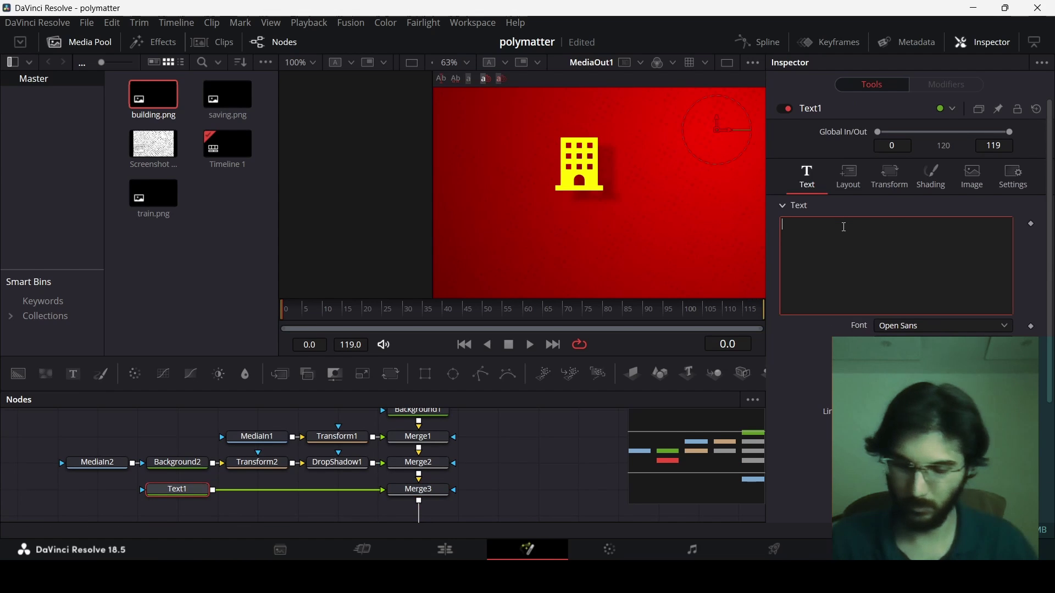
type("40%")
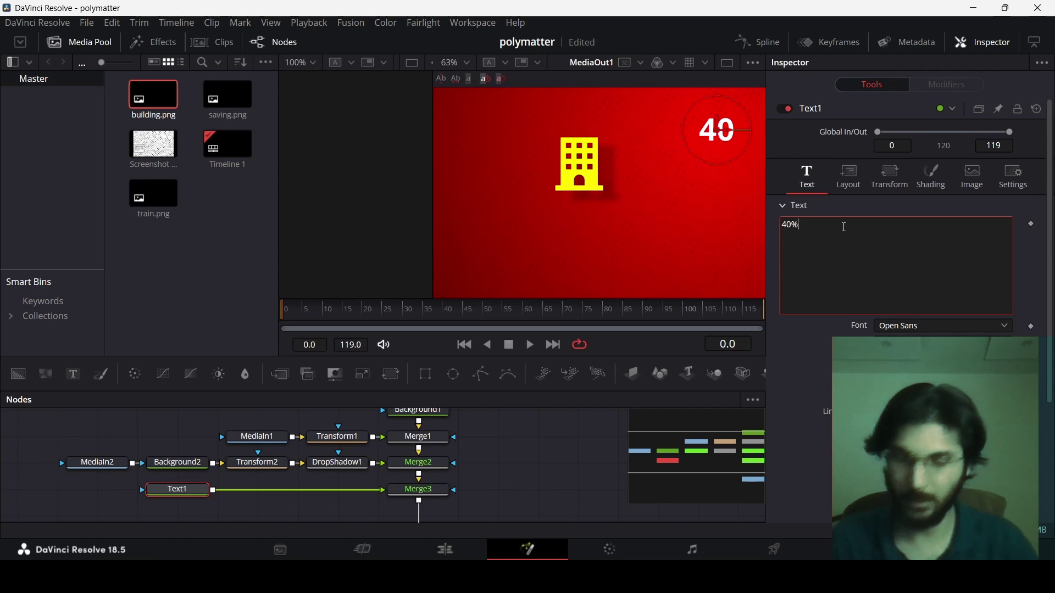
left_click(906, 326)
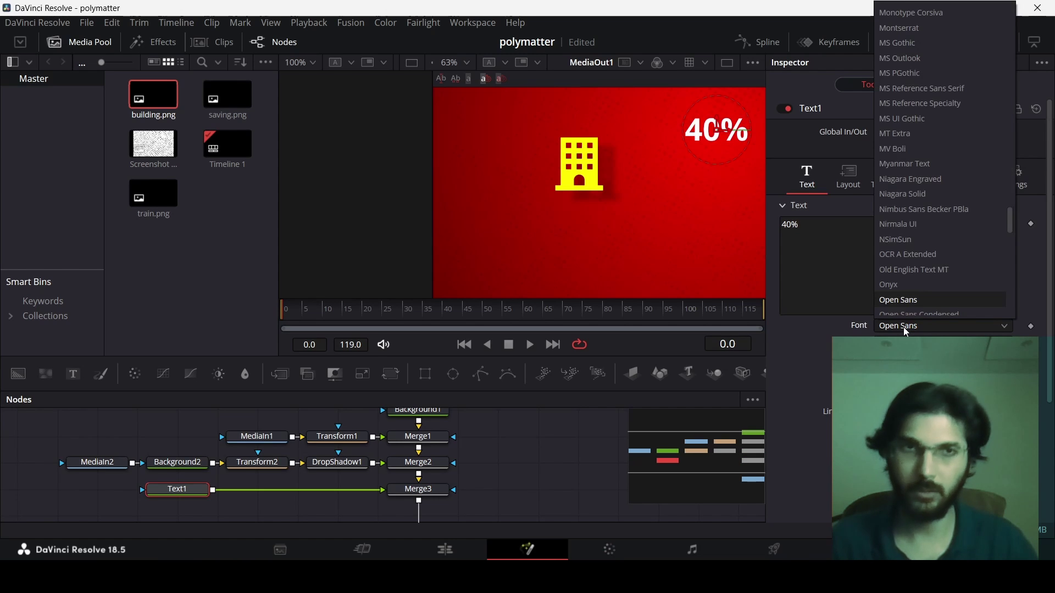
scroll(906, 330, "up", 20)
scroll(903, 328, "down", 2)
left_click(903, 327)
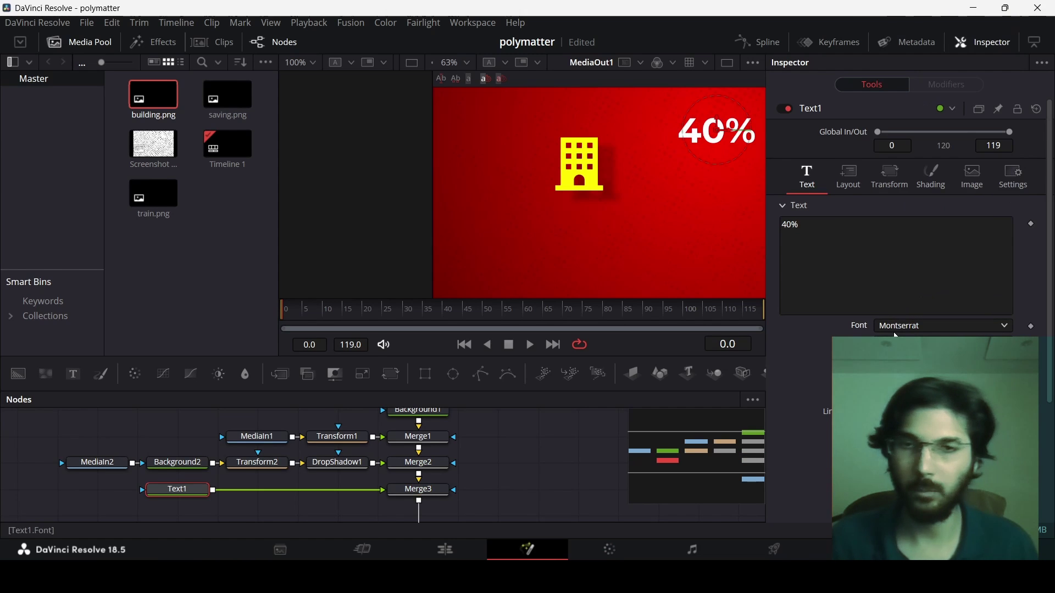
Place the 40% text directly beneath the building icon and set its size to 0.05.
left_click_drag(718, 133, 585, 215)
scroll(585, 214, "up", 2)
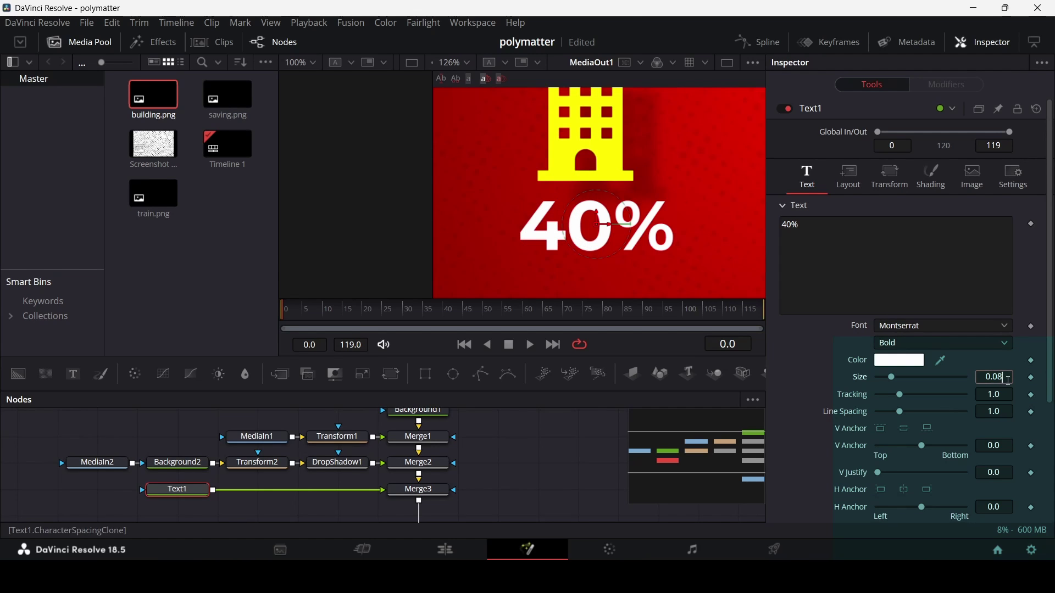
left_click(1008, 380)
type("0.05")
key("Tab")
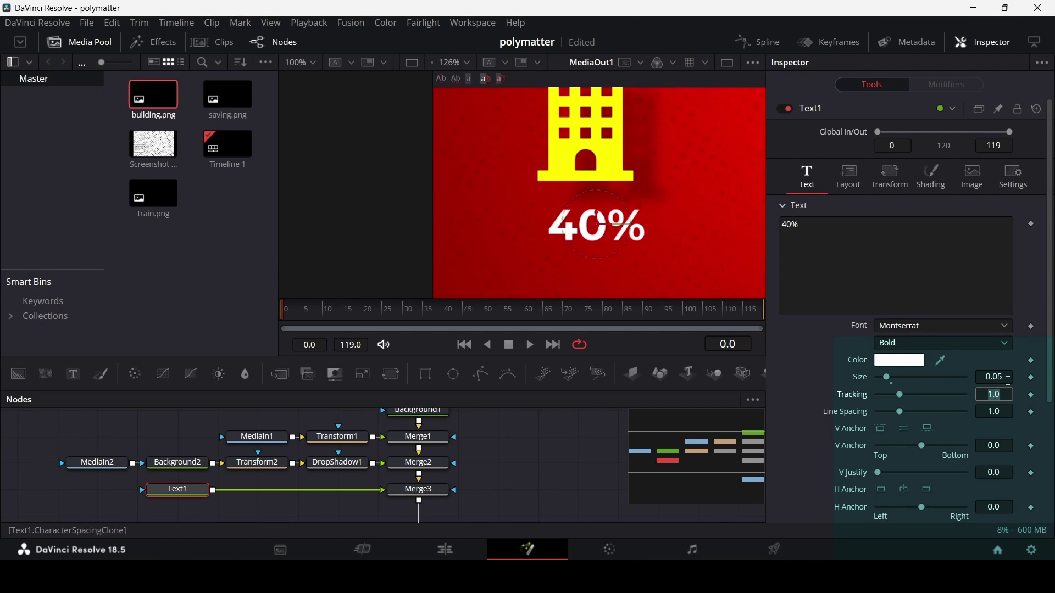
mouse_move(596, 212)
left_mouse_down()
mouse_move(595, 192)
mouse_move(592, 201)
left_mouse_up()
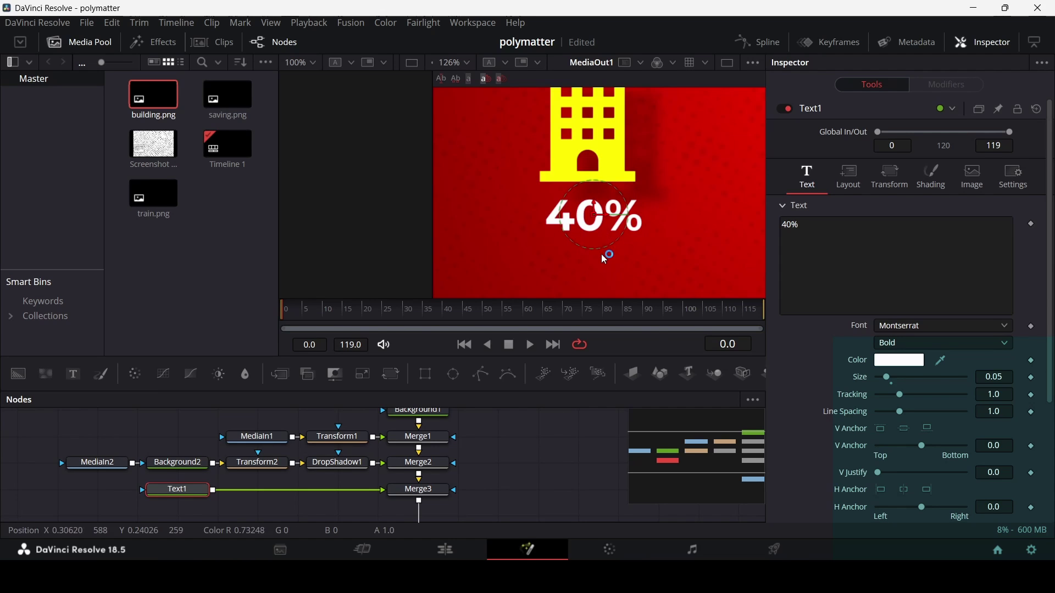
Add a second text node, paste the 40% text node's settings onto it, and merge it into the composition after Merge3.
left_click_drag(494, 492, 608, 431)
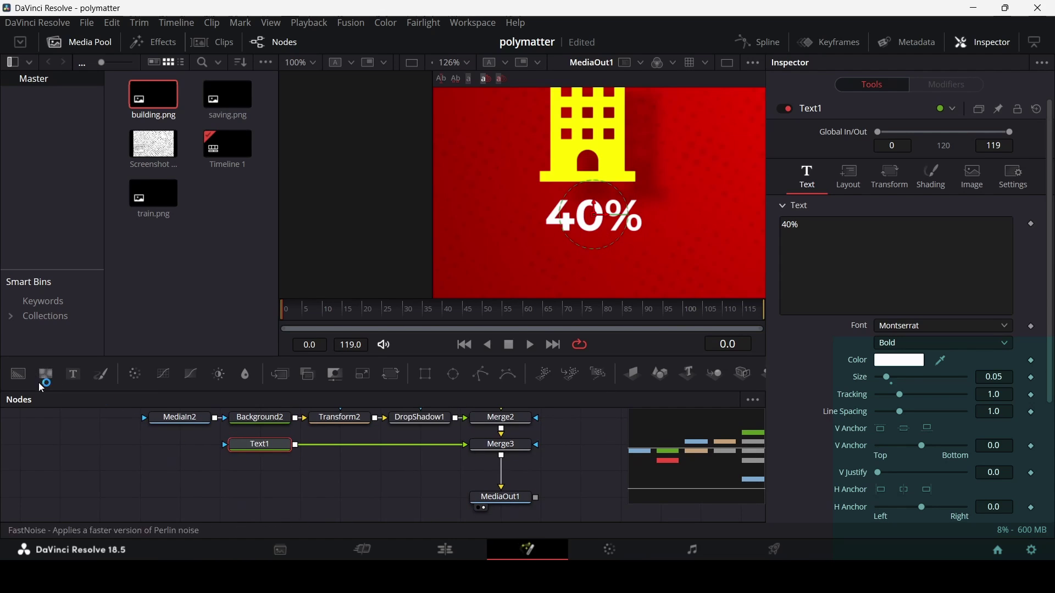
left_click_drag(73, 374, 260, 471)
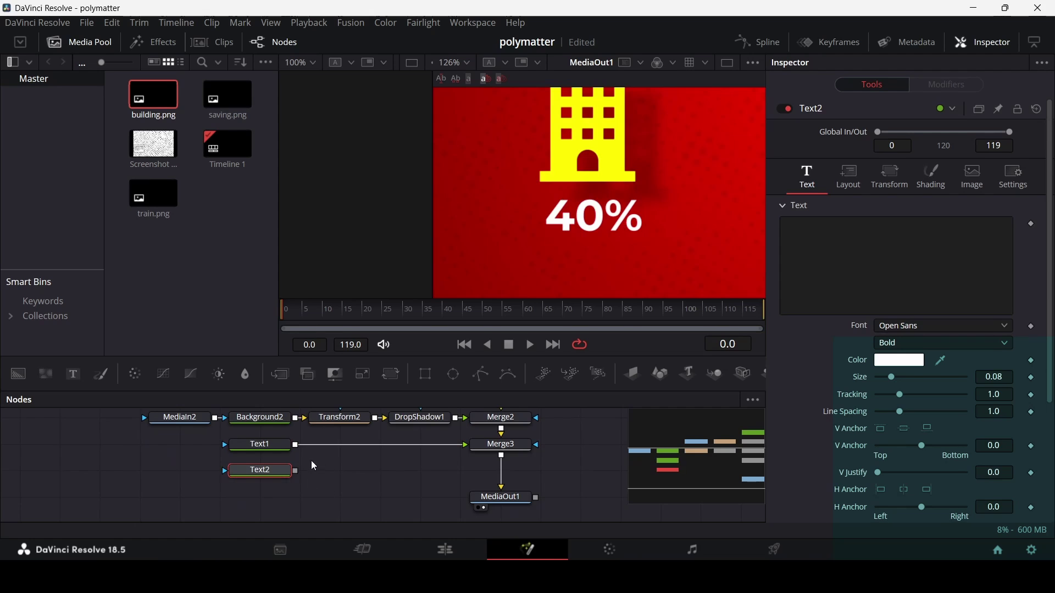
left_click(272, 446)
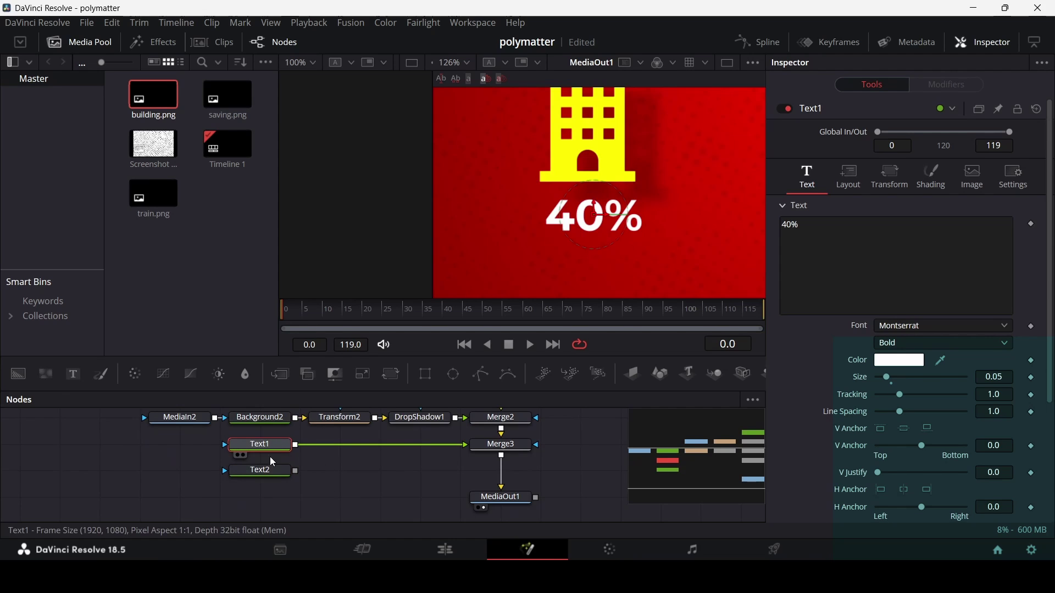
right_click(266, 471)
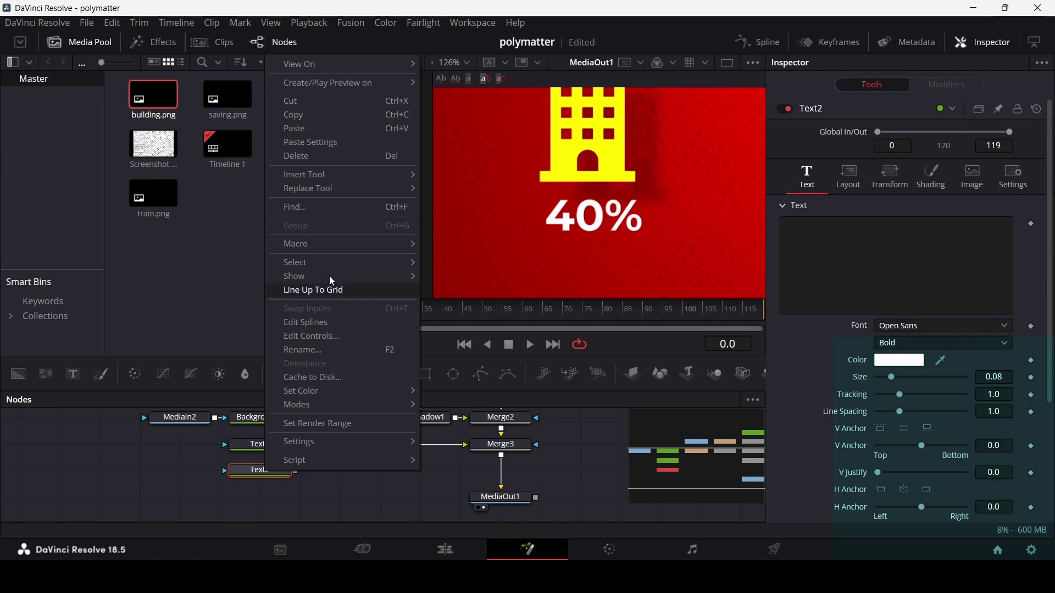
left_click(320, 143)
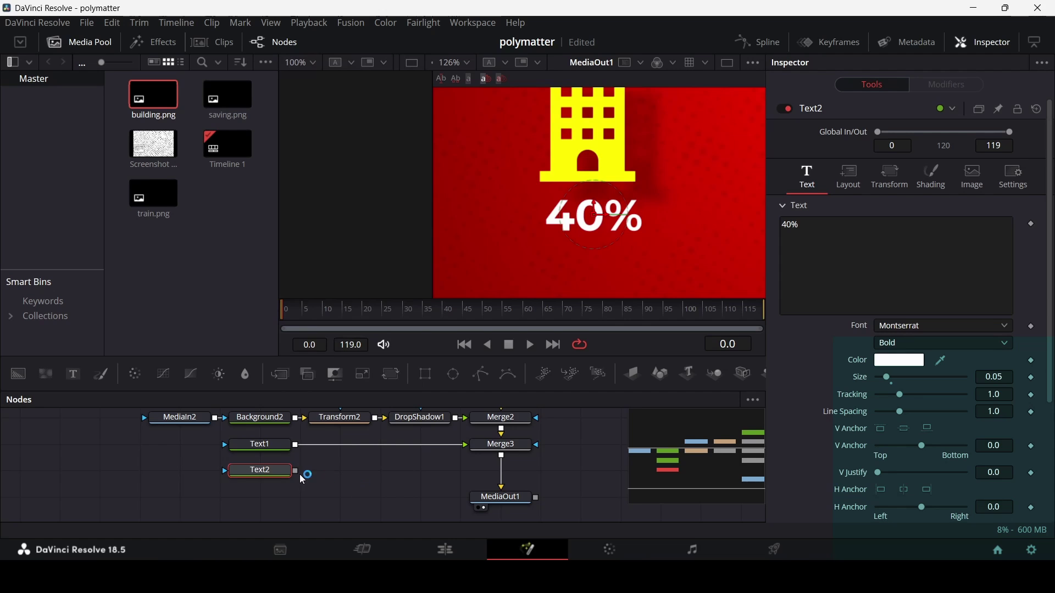
left_click_drag(297, 471, 502, 460)
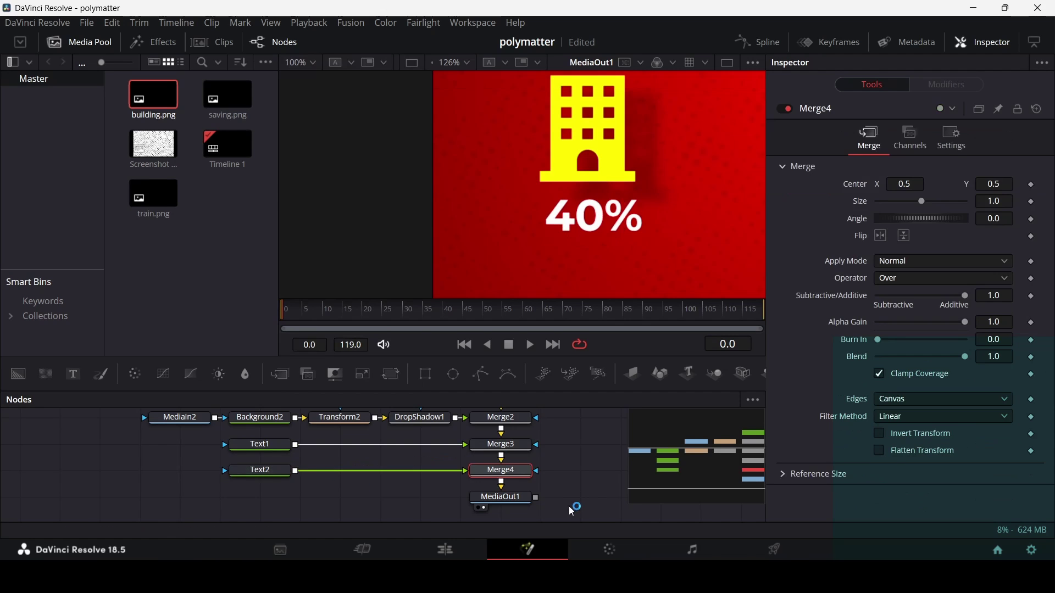
Move the second text straight down below the 40% caption and change its wording to "BUILDINGS".
left_click(261, 471)
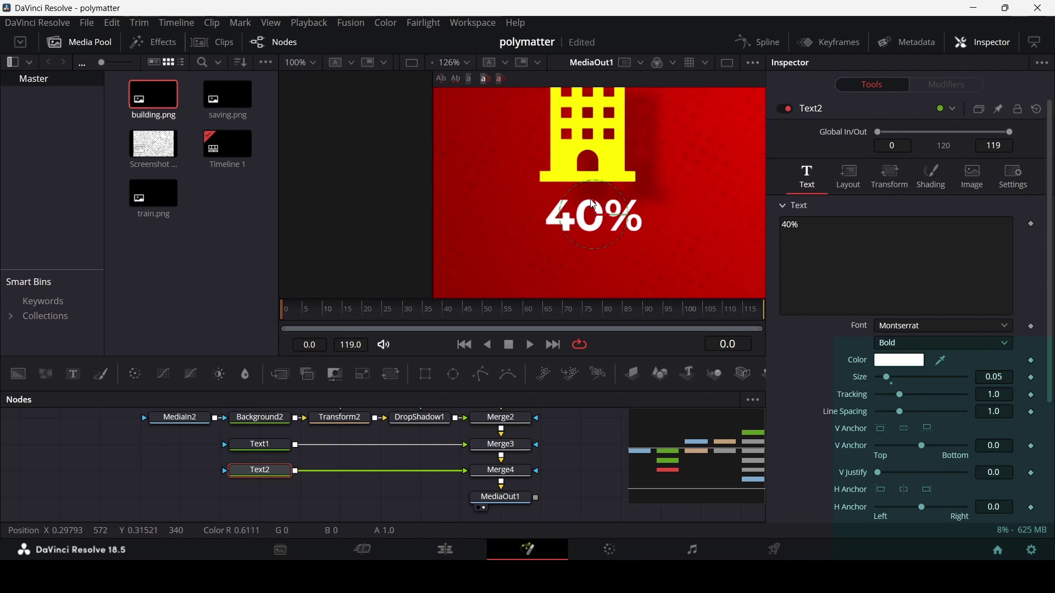
left_click_drag(595, 214, 595, 261)
triple_click(813, 237)
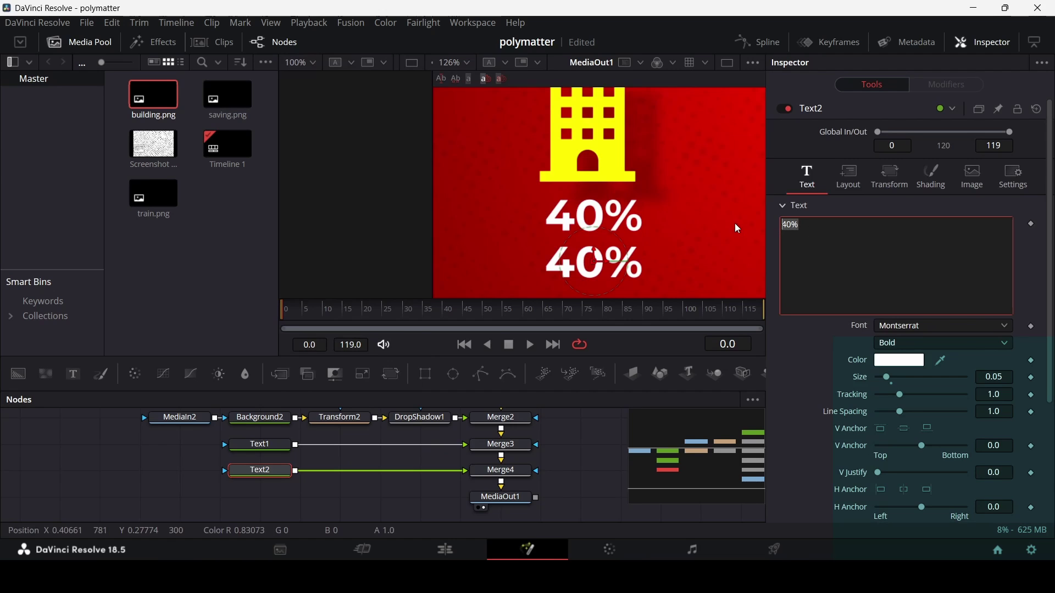
type("BUILGINS")
key("BackSpace")
key("BackSpace")
key("BackSpace")
key("BackSpace")
type("DINGS")
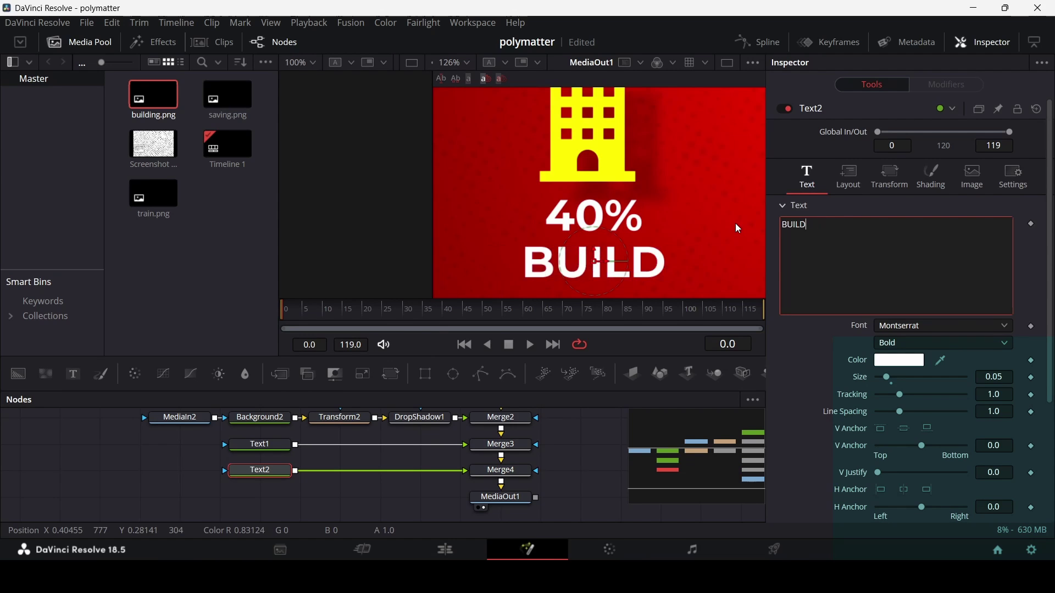
Set the BUILDINGS text to Medium weight and size 0.03, and bring it up close beneath the 40% caption.
left_click(904, 344)
left_click(901, 129)
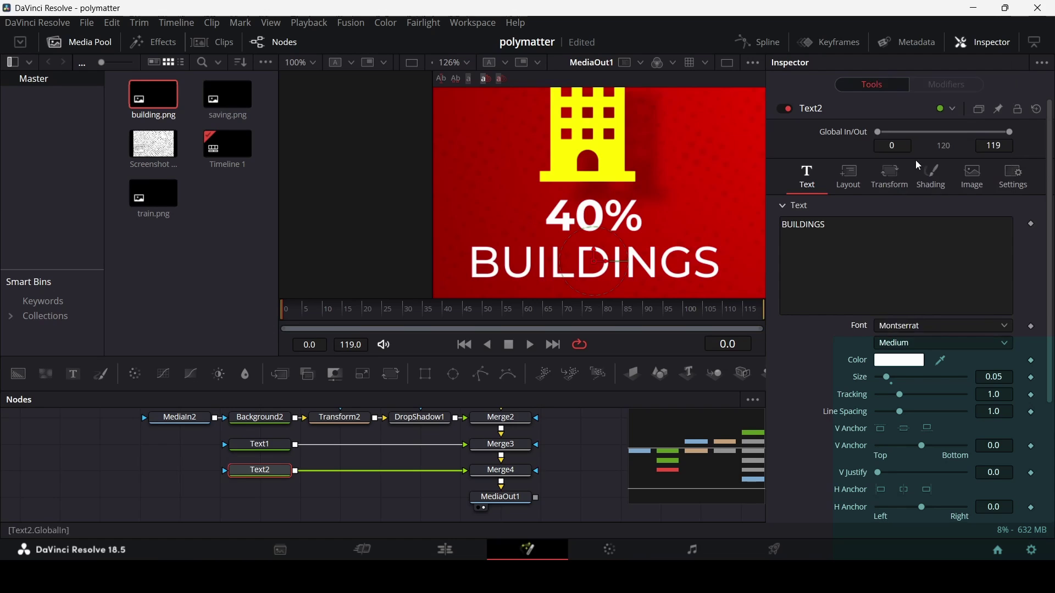
left_click(1006, 376)
key("BackSpace")
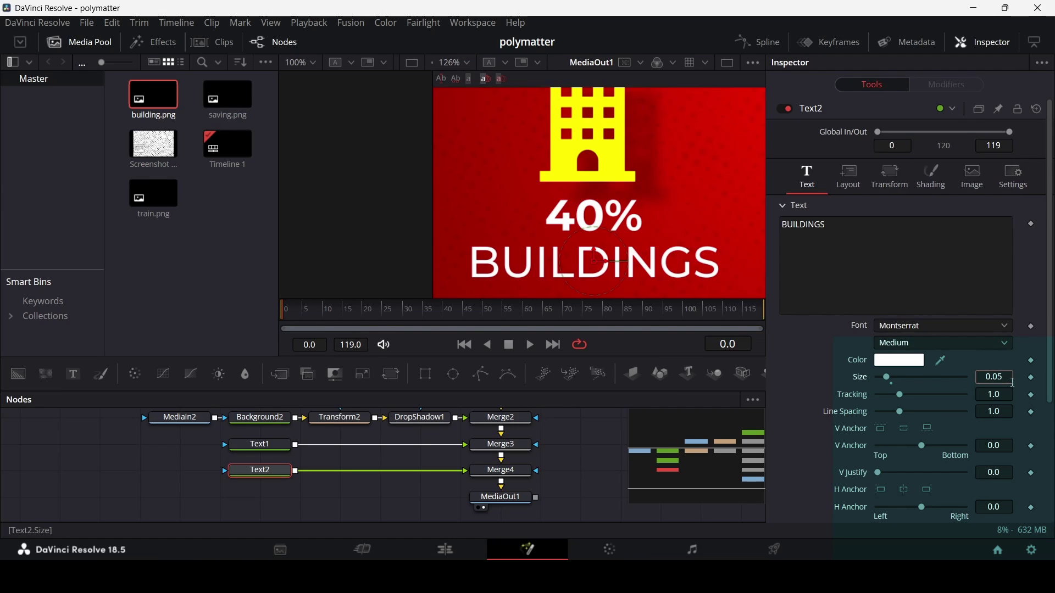
type("3")
key("Tab")
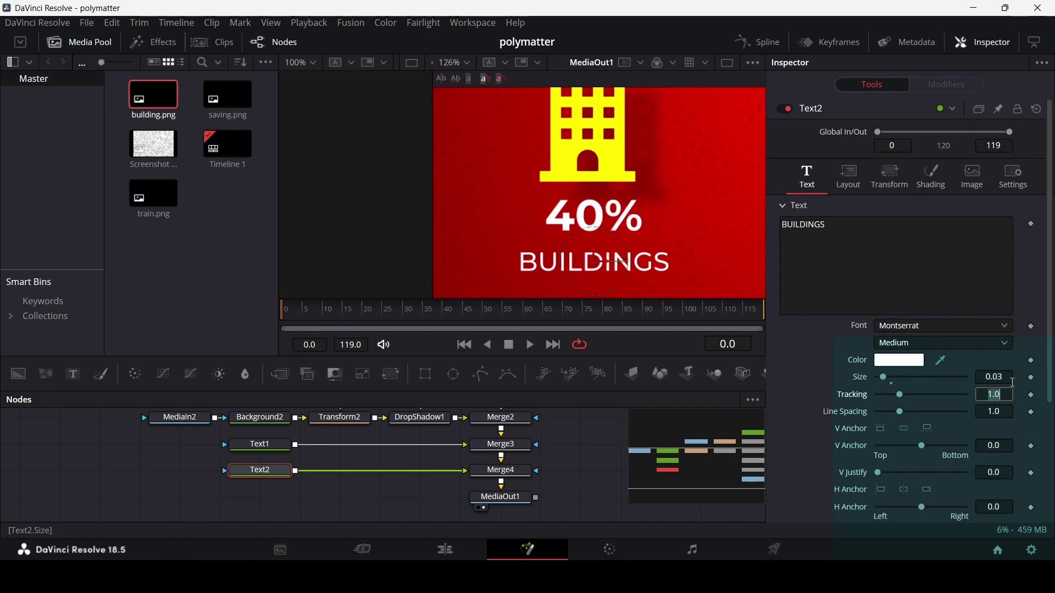
left_click(596, 258)
Insert a Drop Shadow node after each of the two text nodes, 40% and BUILDINGS.
left_click(273, 445)
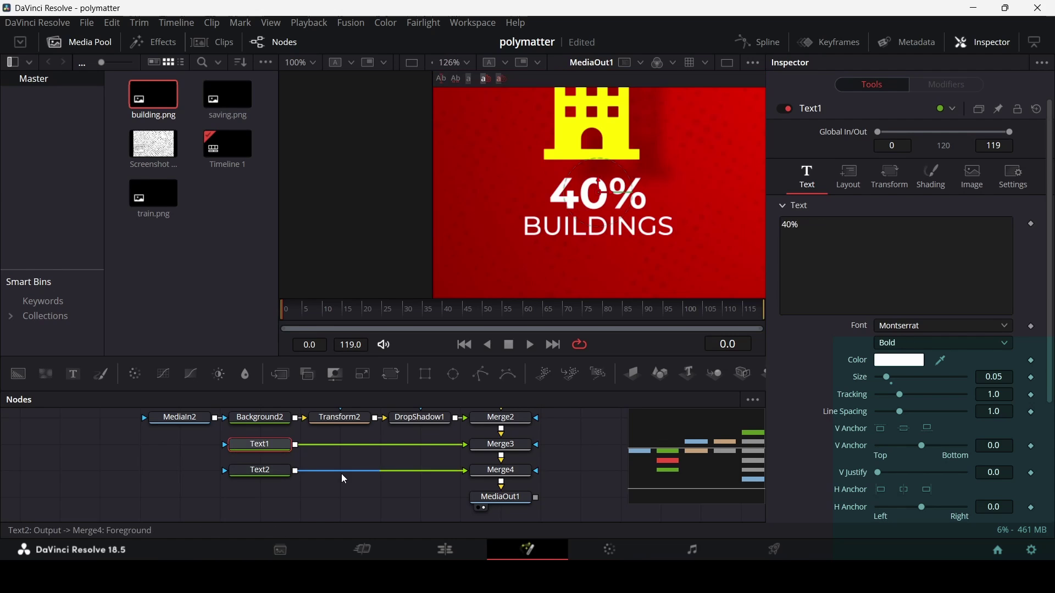
key("shift+space")
type("drop")
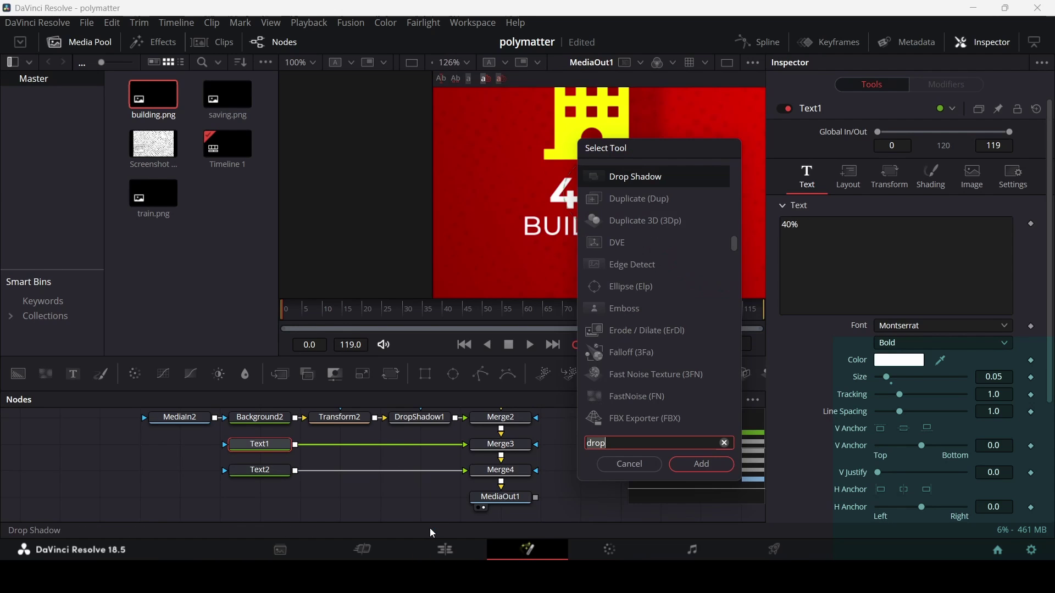
key("Return")
left_click(288, 474)
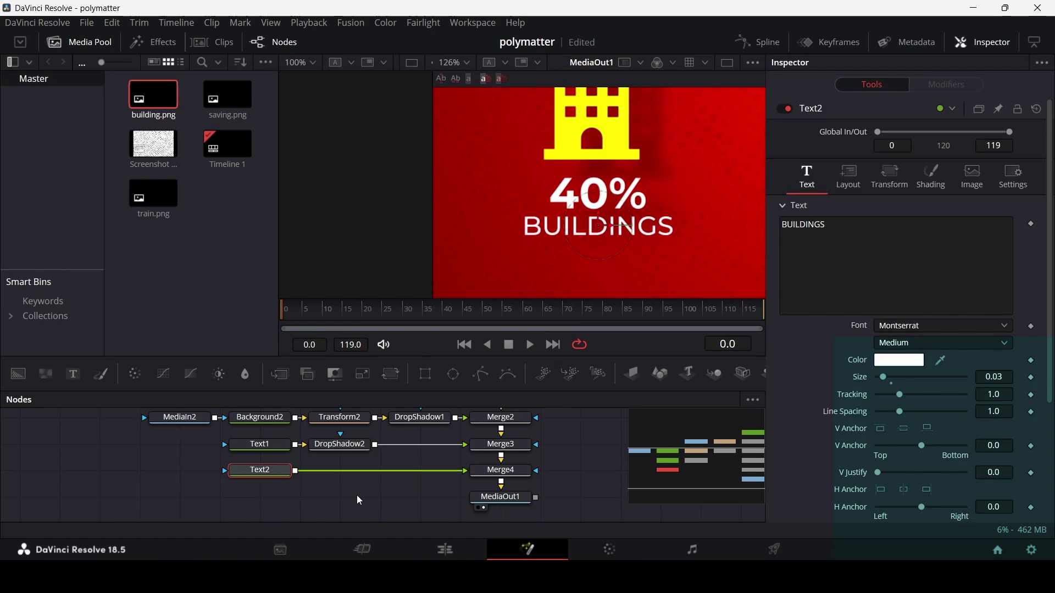
key("shift+space")
type("drop")
key("Return")
Copy the building icon's drop shadow settings and paste them onto the drop shadows of both text nodes.
left_click(419, 418)
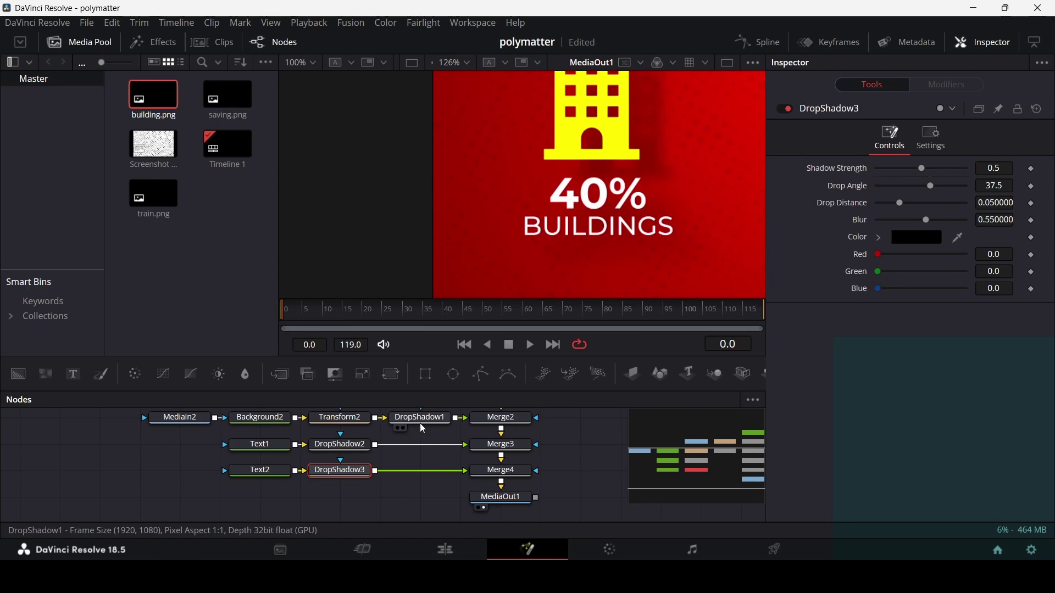
scroll(419, 440, "up", 1)
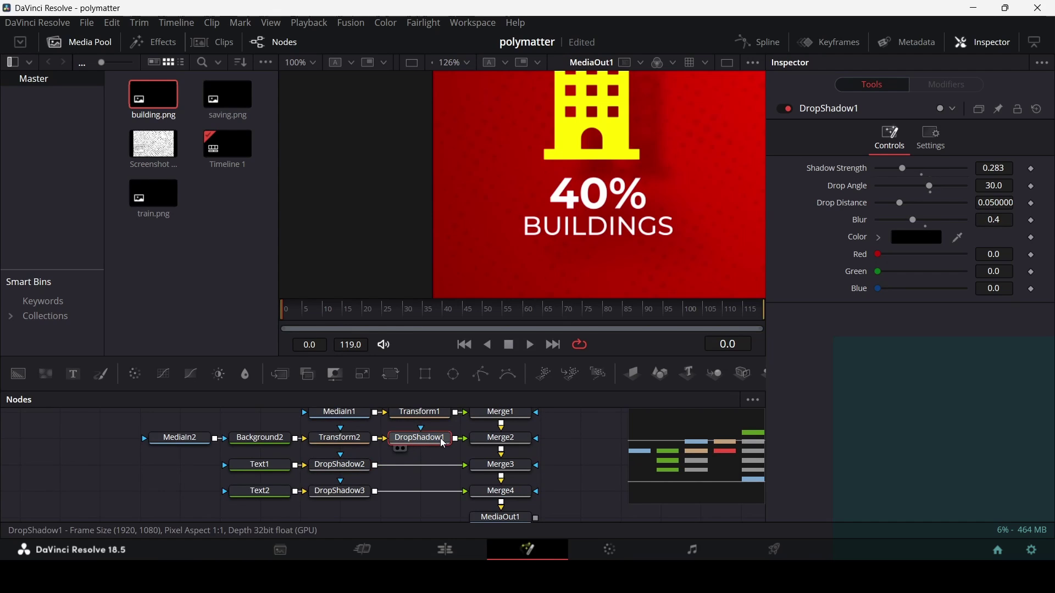
right_click(436, 441)
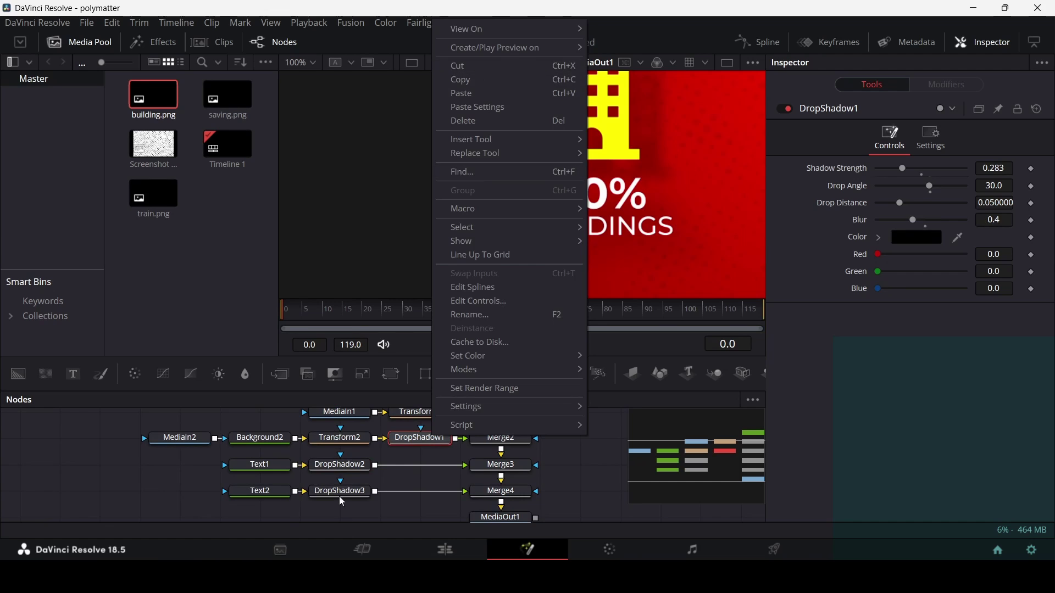
left_click(338, 465)
right_click(348, 466)
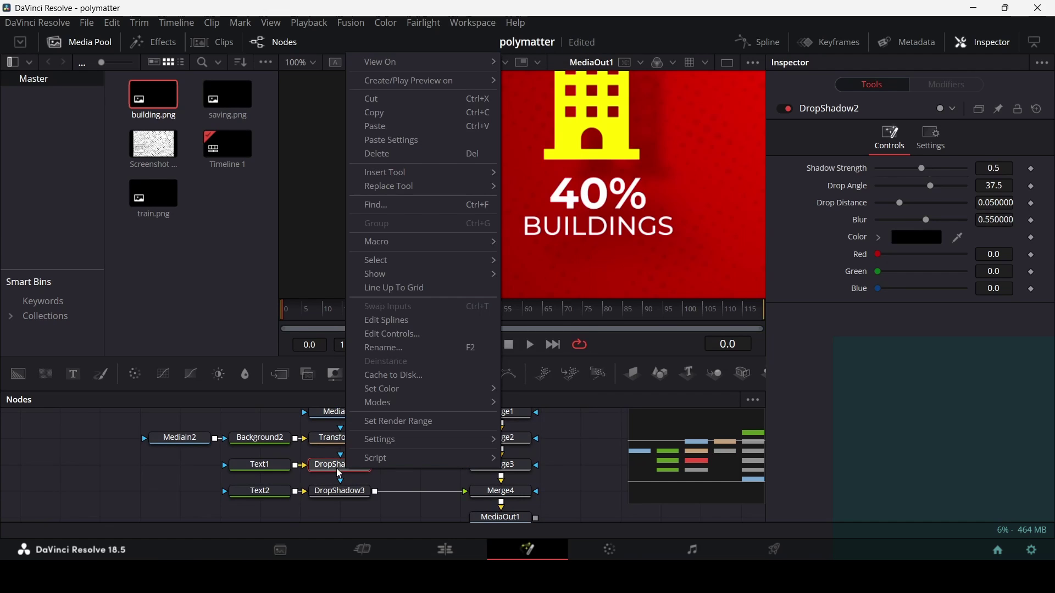
left_click(404, 141)
left_click(343, 492)
right_click(345, 493)
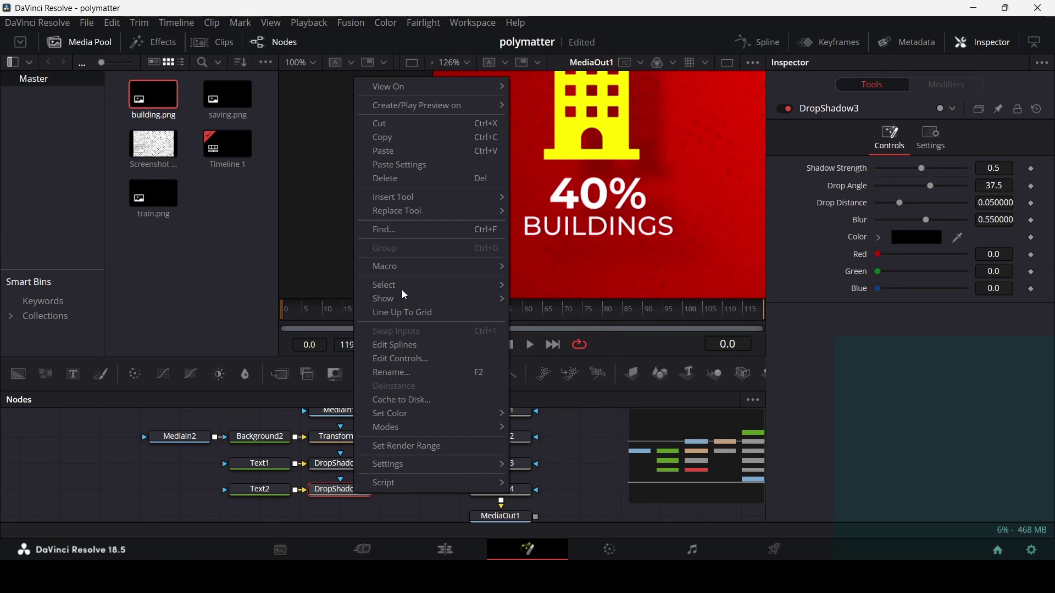
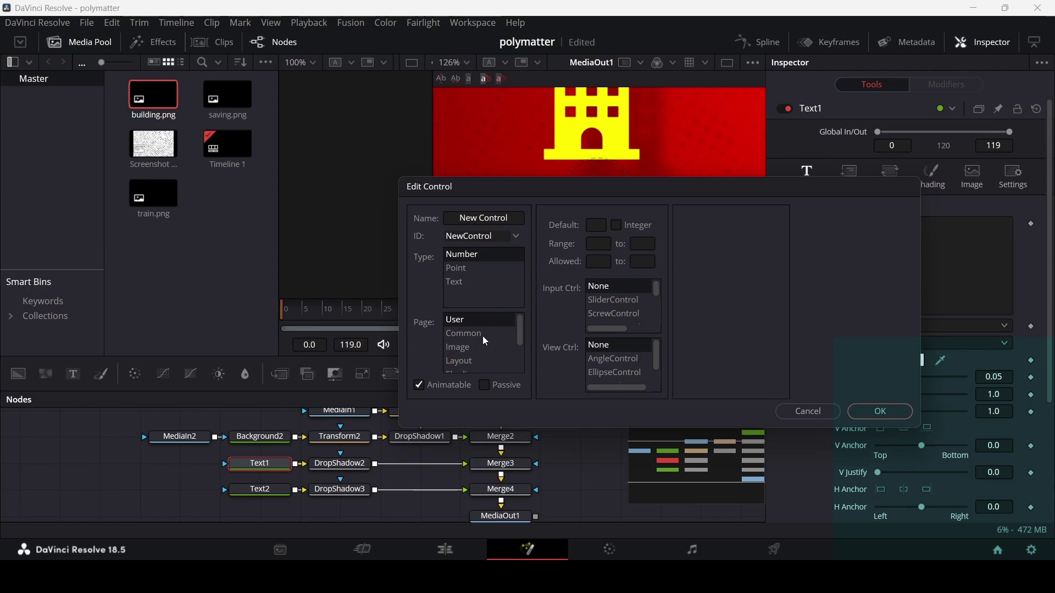
Create an integer SliderControl named New Control on the 40% text node's Text page, with its range starting at 0.
scroll(486, 348, "down", 1)
left_click(469, 351)
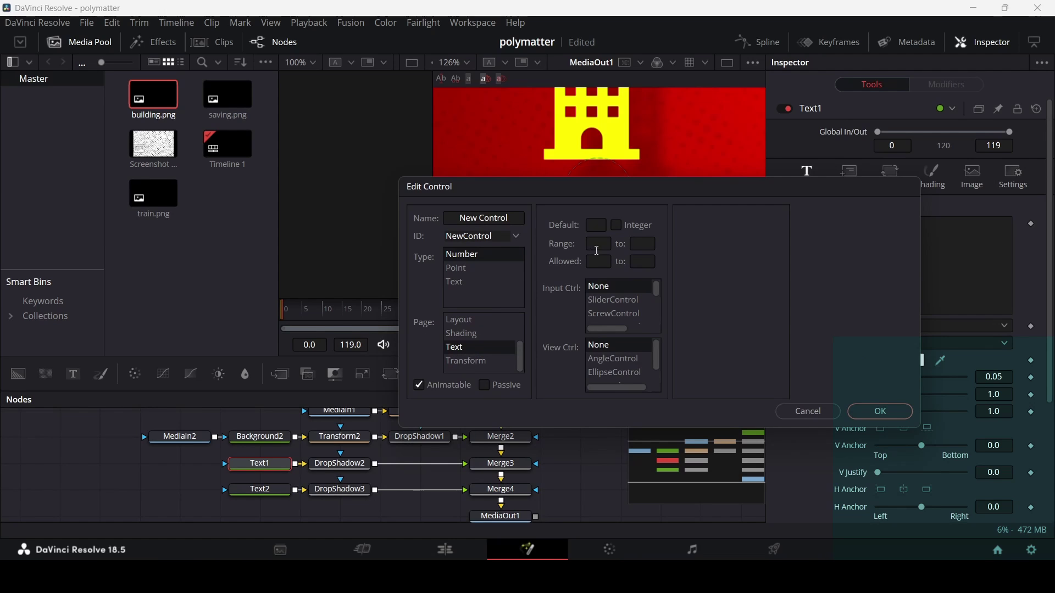
left_click(601, 302)
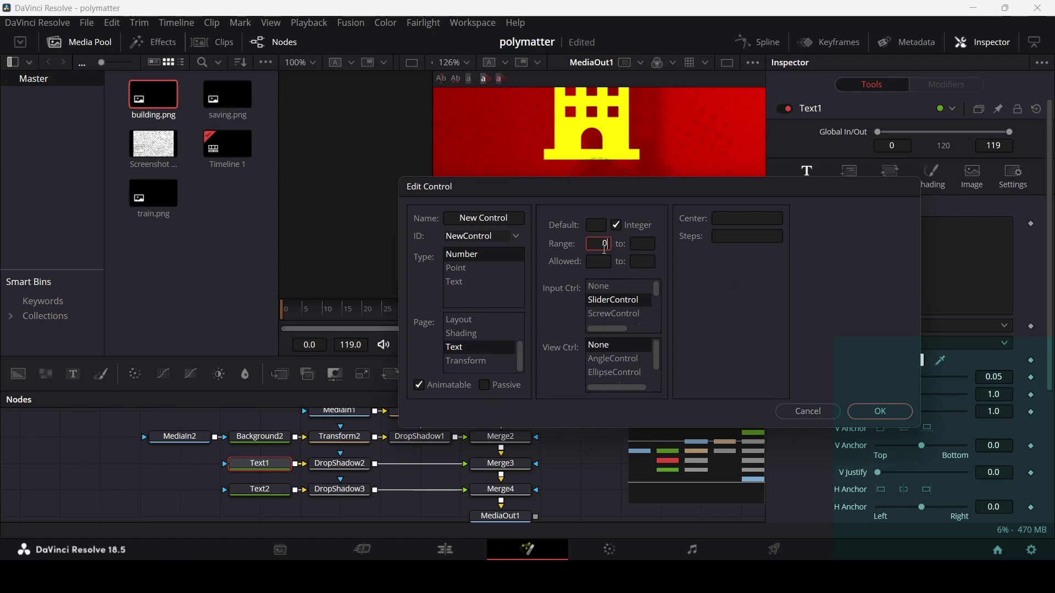
left_click(637, 245)
type("00")
left_click(866, 411)
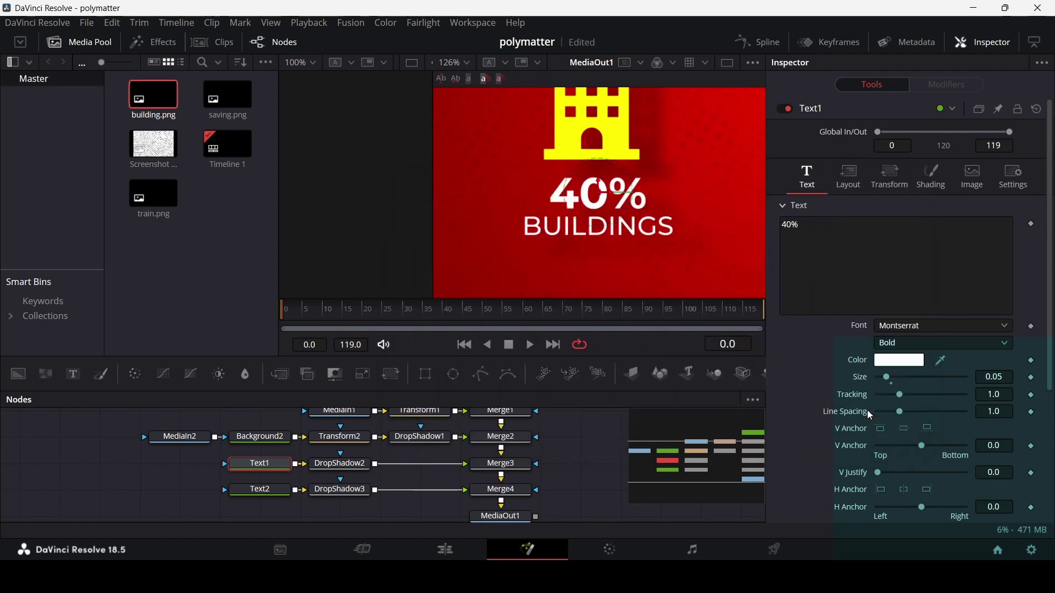
Add an expression to the 40% caption's text, link it to the New Control slider, and complete it as (NewControl).
scroll(821, 334, "down", 4)
mouse_move(879, 511)
left_mouse_down()
mouse_move(925, 511)
mouse_move(878, 513)
left_mouse_up()
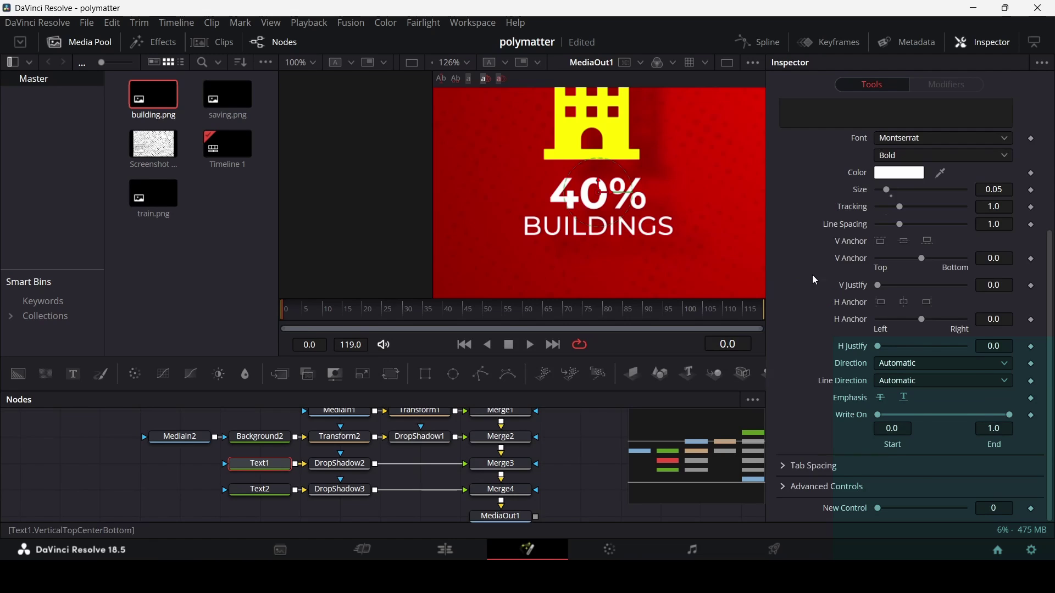
scroll(815, 280, "up", 5)
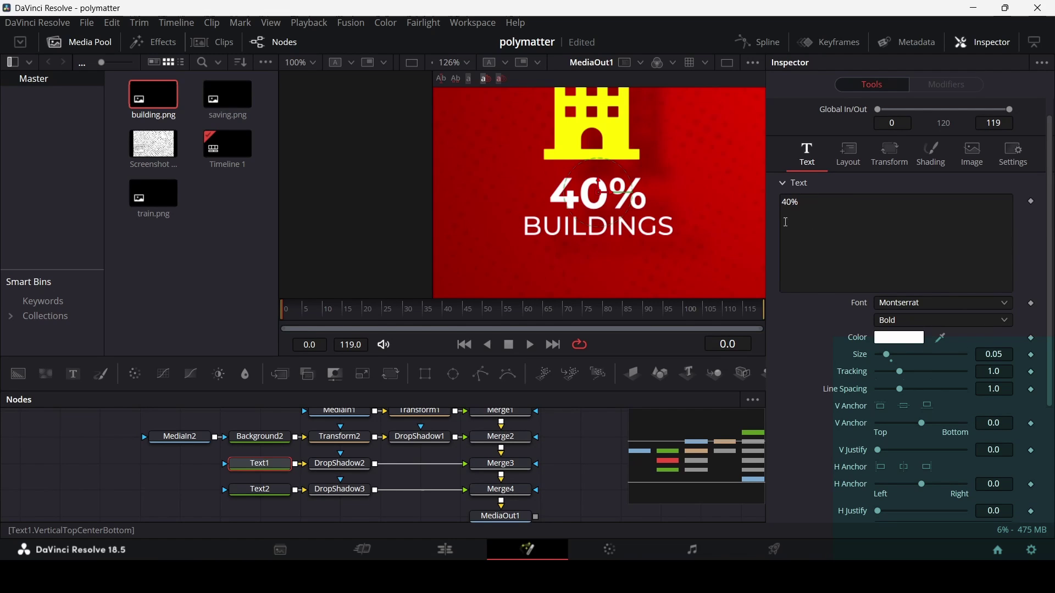
right_click(808, 207)
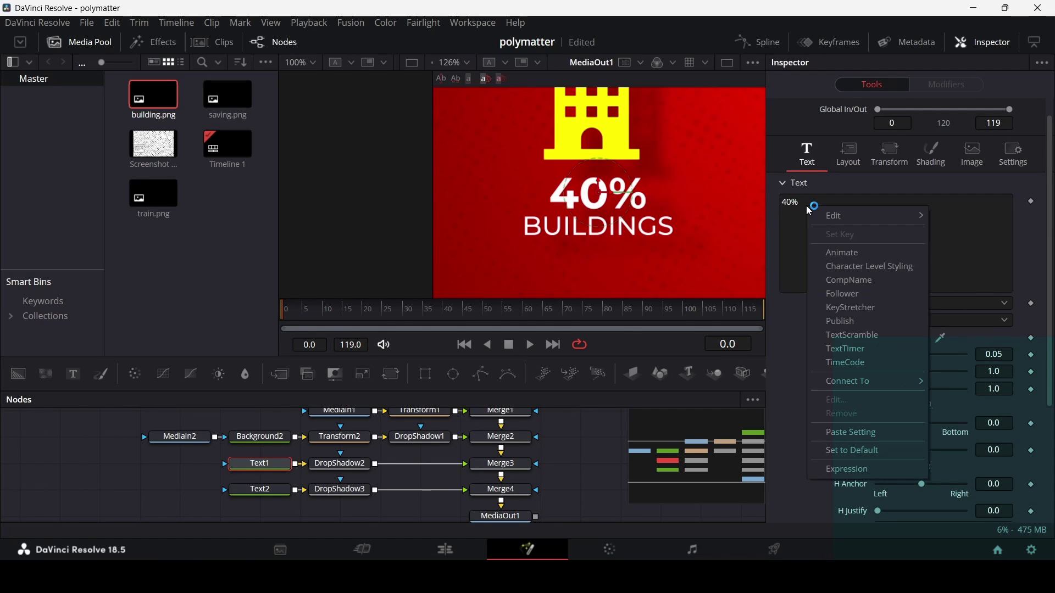
left_click(846, 472)
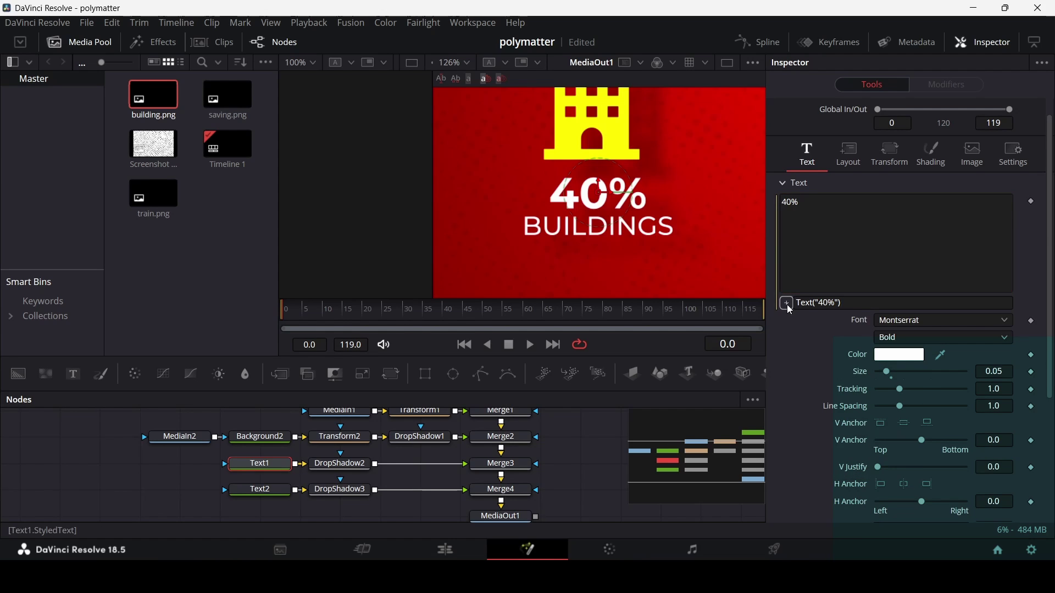
left_click_drag(803, 327, 849, 514)
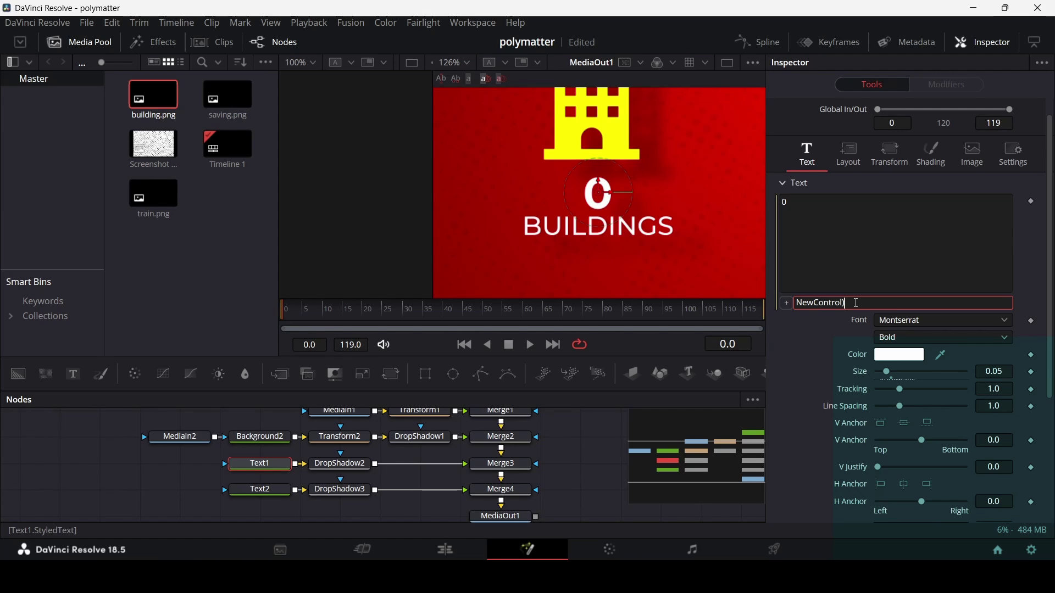
type("(")
key("Return")
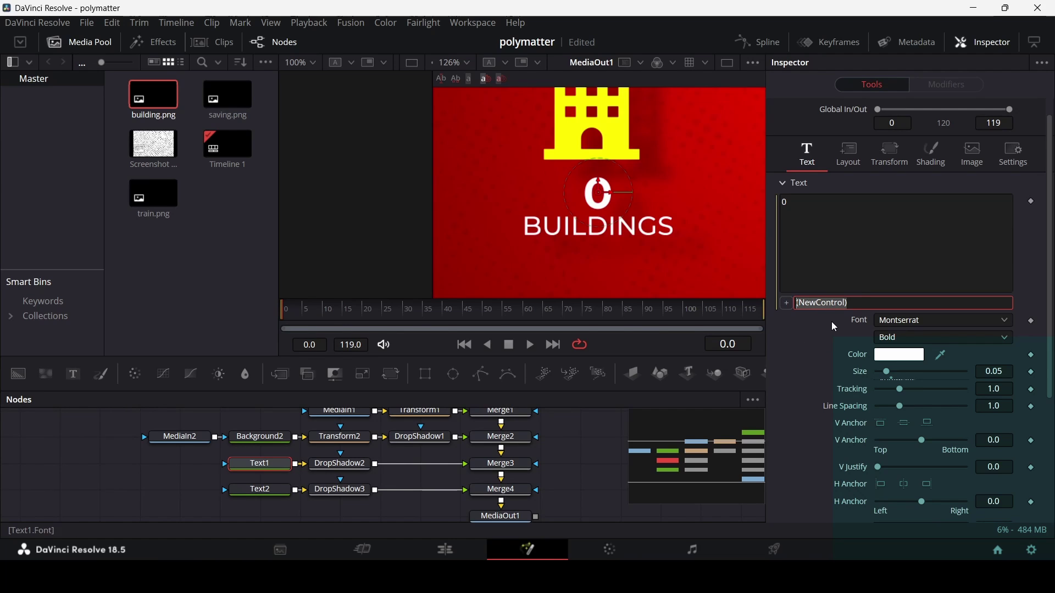
Append a percent sign to the caption's expression so it reads (NewControl).."%".
left_click(833, 305)
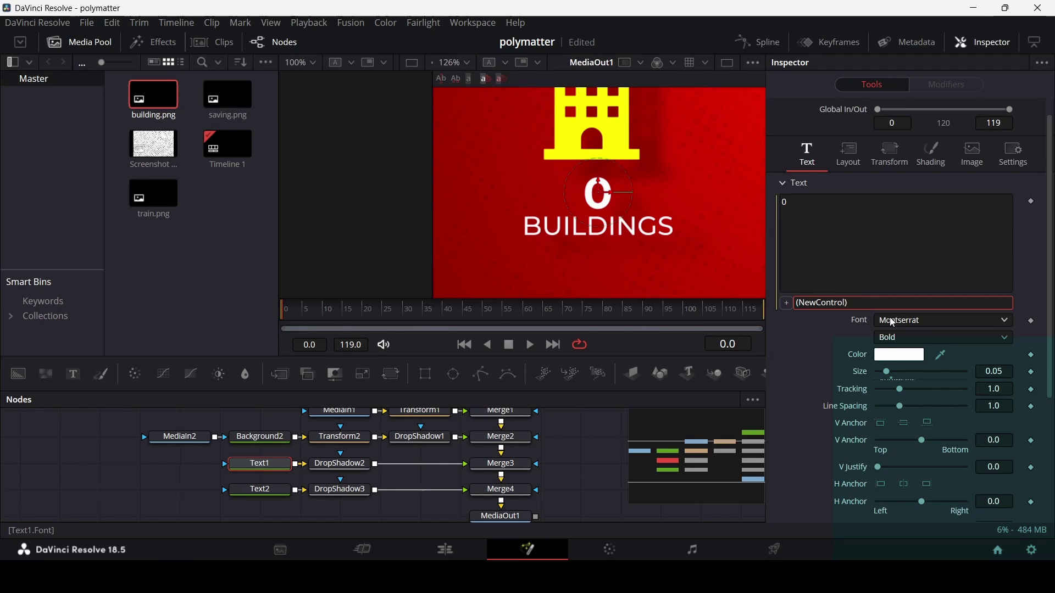
type("..")
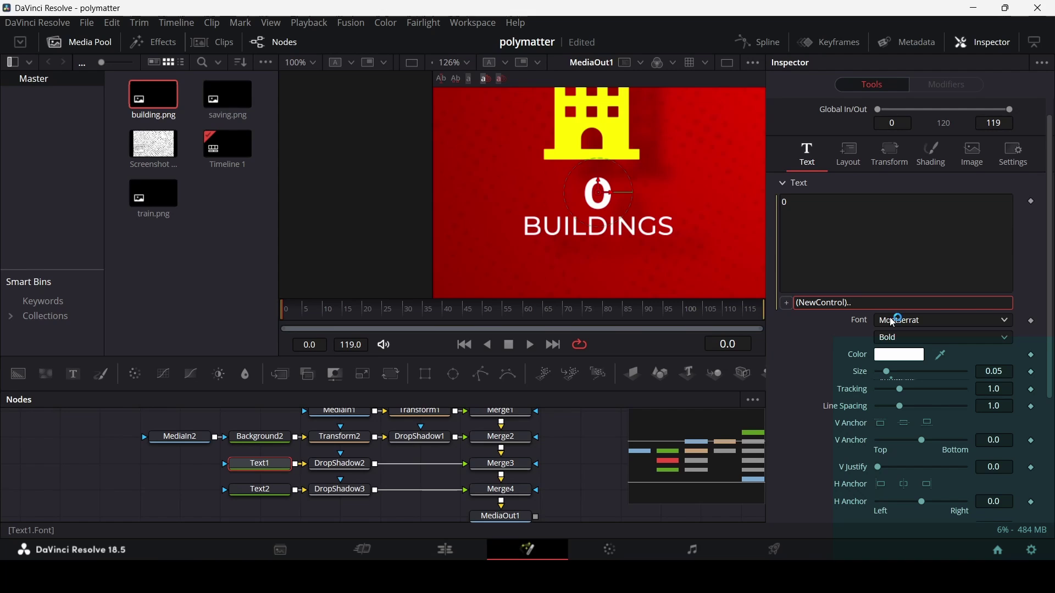
type("\"\"")
type("%")
key("Return")
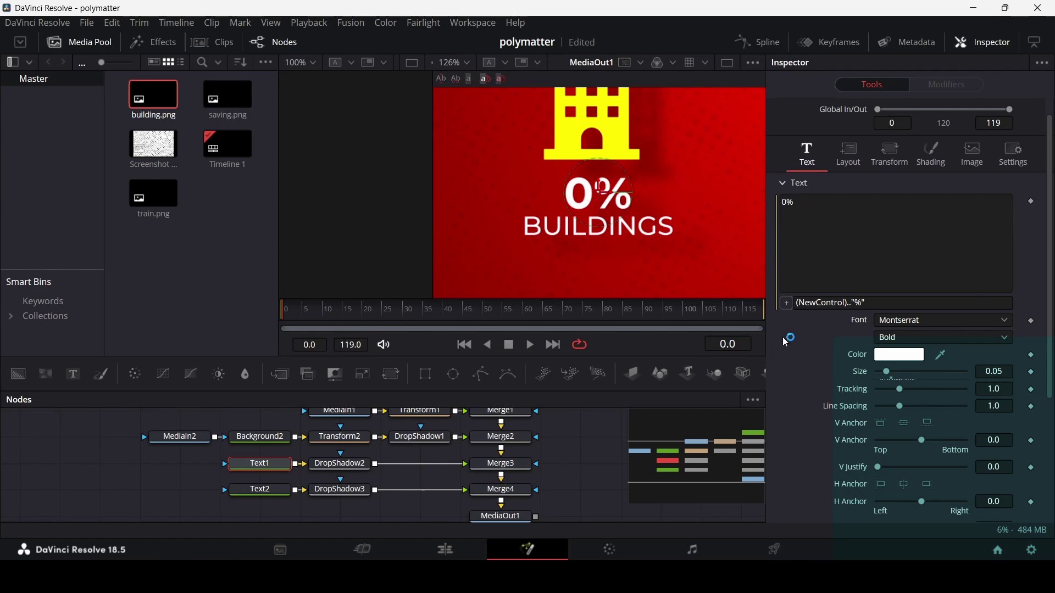
Try raising the New Control slider to test the percentage caption, undo the change, and deselect the text node.
scroll(820, 361, "down", 3)
left_click_drag(880, 510, 960, 503)
key("ctrl+z")
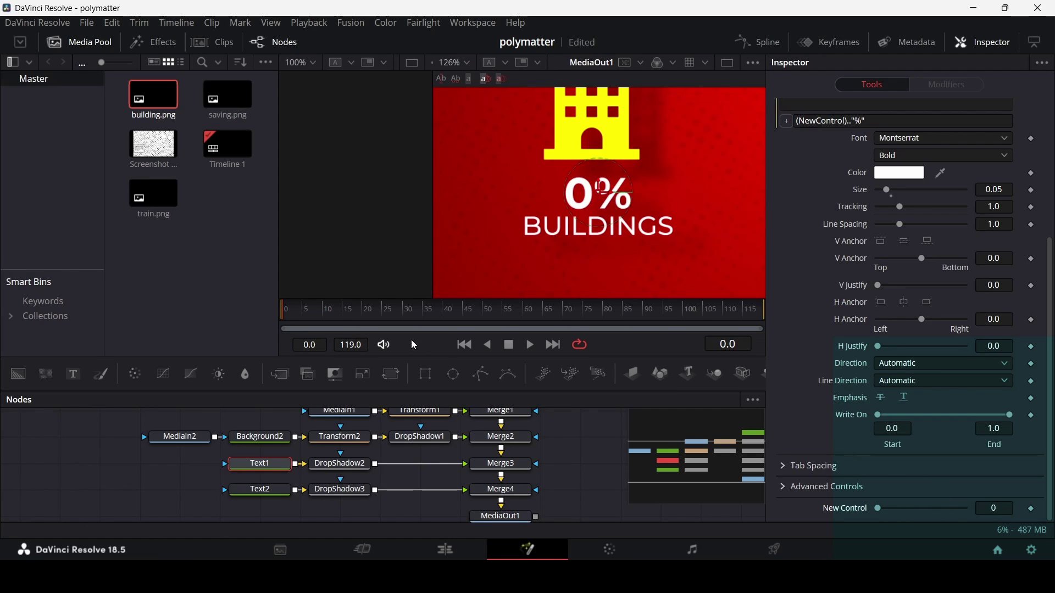
left_click(592, 449)
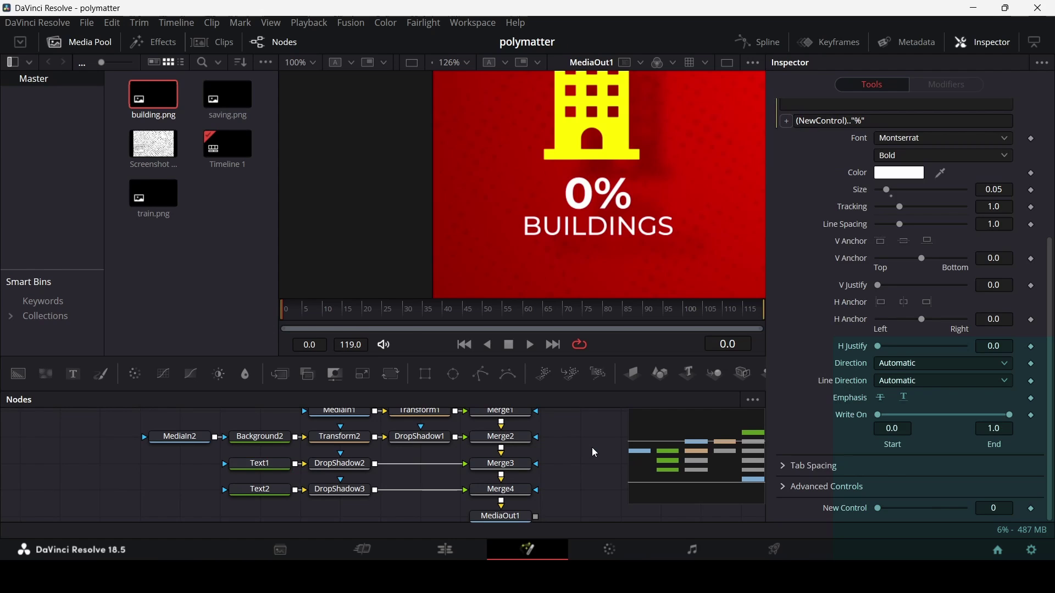
Add train.png from the media pool to the node graph, below the BUILDINGS text node.
scroll(811, 357, "up", 5)
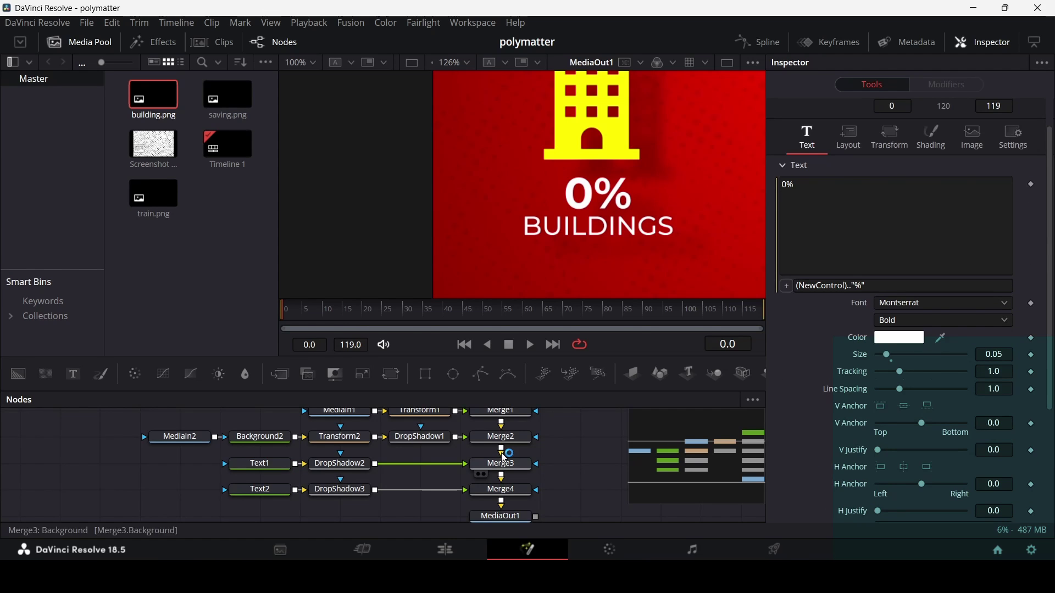
scroll(602, 260, "down", 5)
left_click_drag(626, 261, 539, 241)
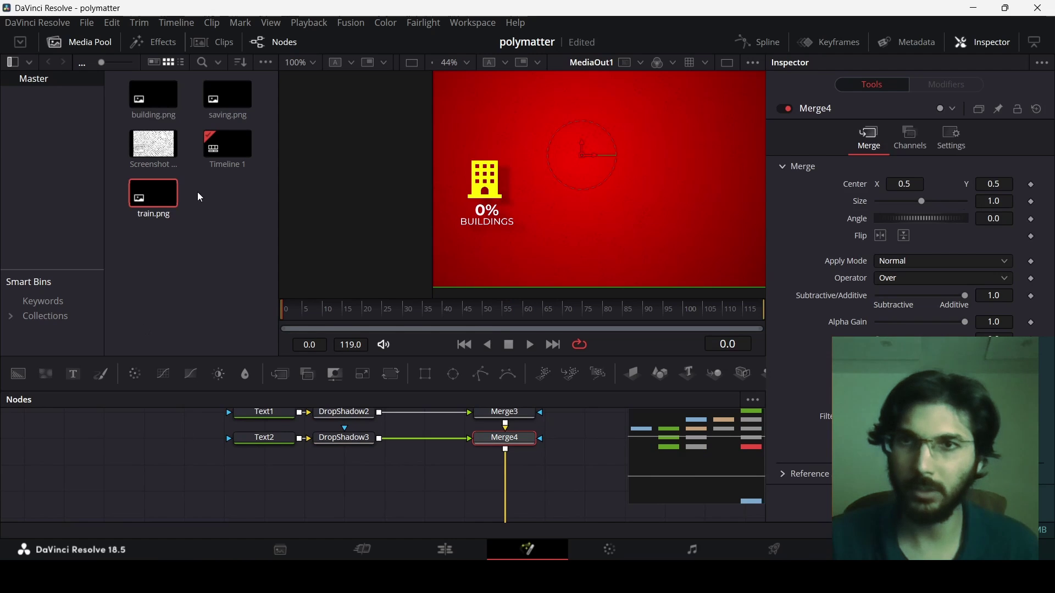
left_click_drag(152, 206, 191, 479)
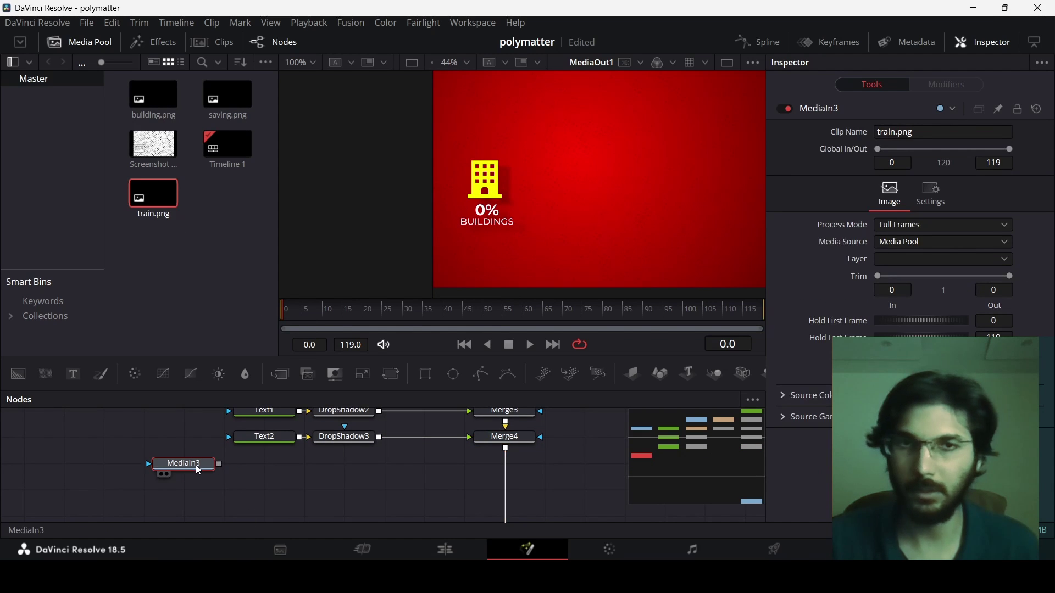
scroll(259, 479, "up", 2)
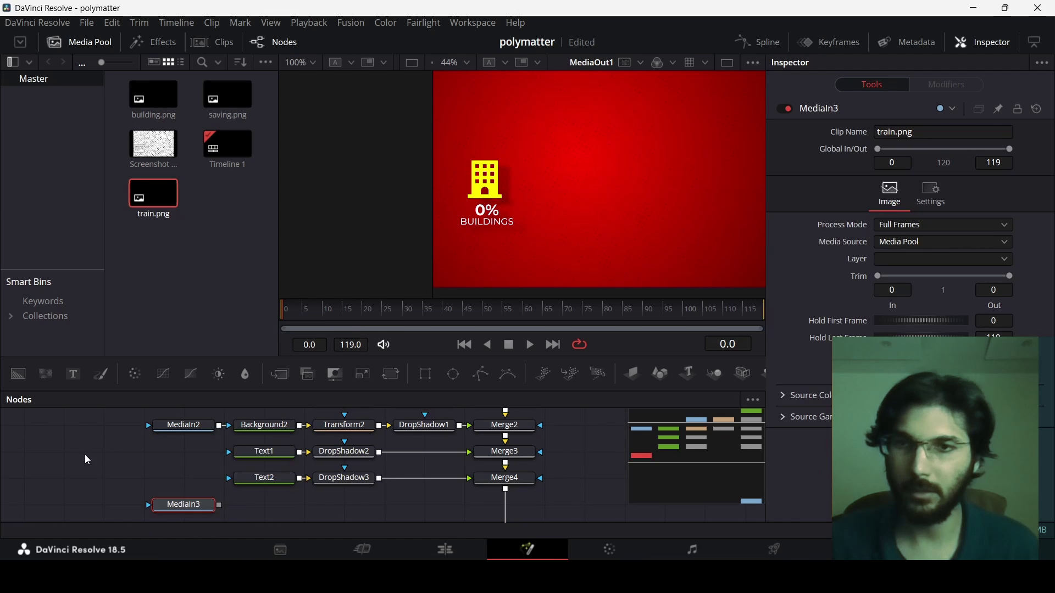
Build the train's node chain by adding a Background, a Transform and a Drop Shadow after its media input.
left_click_drag(19, 375, 229, 490)
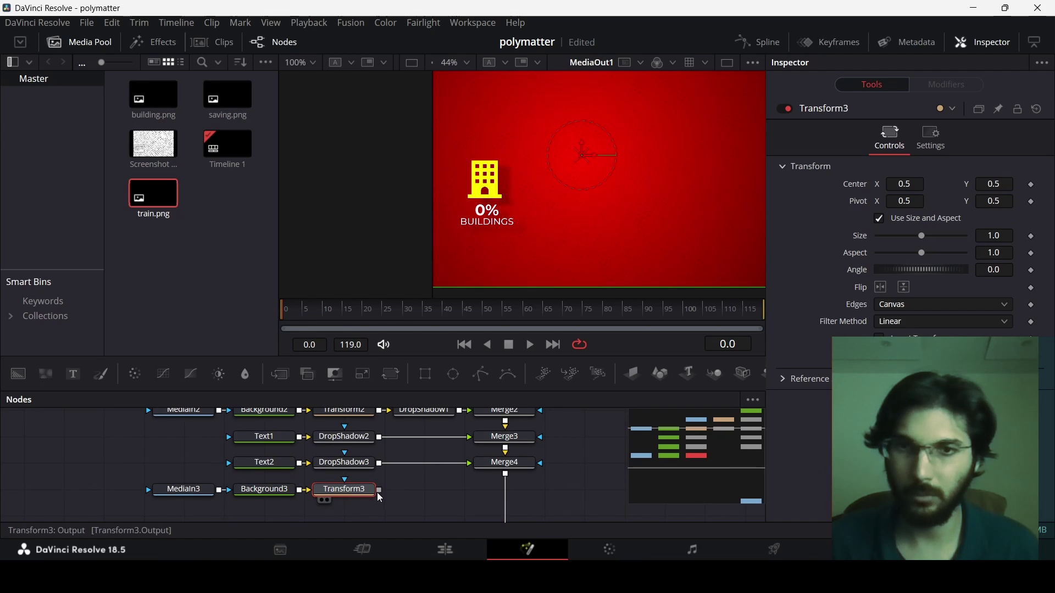
key("shift+space")
type("drop")
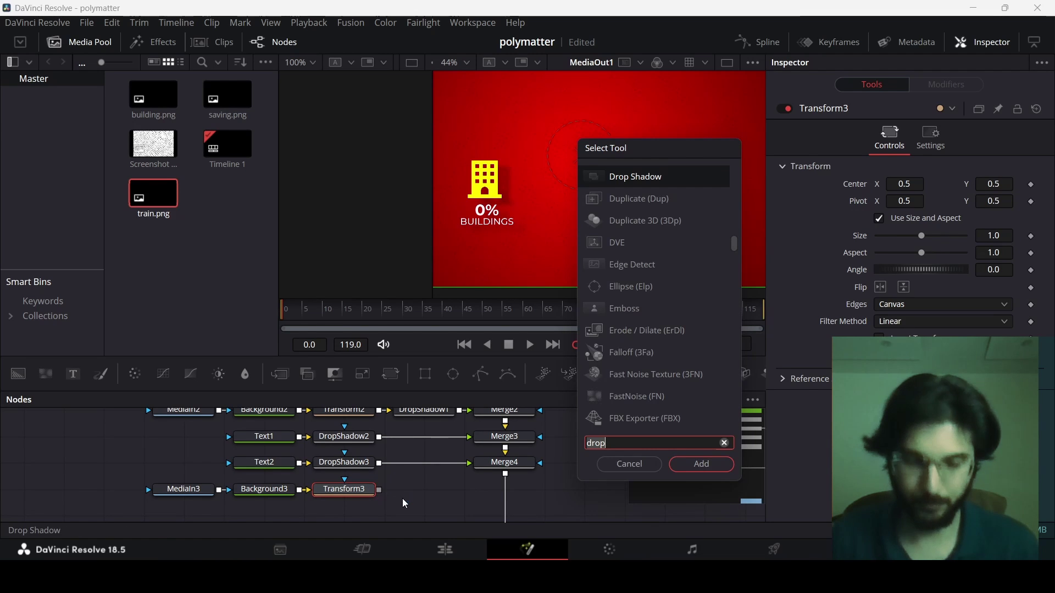
key("Return")
left_click_drag(460, 489, 504, 478)
Copy the building icon's yellow Background settings onto the train's Background node.
scroll(307, 472, "up", 2)
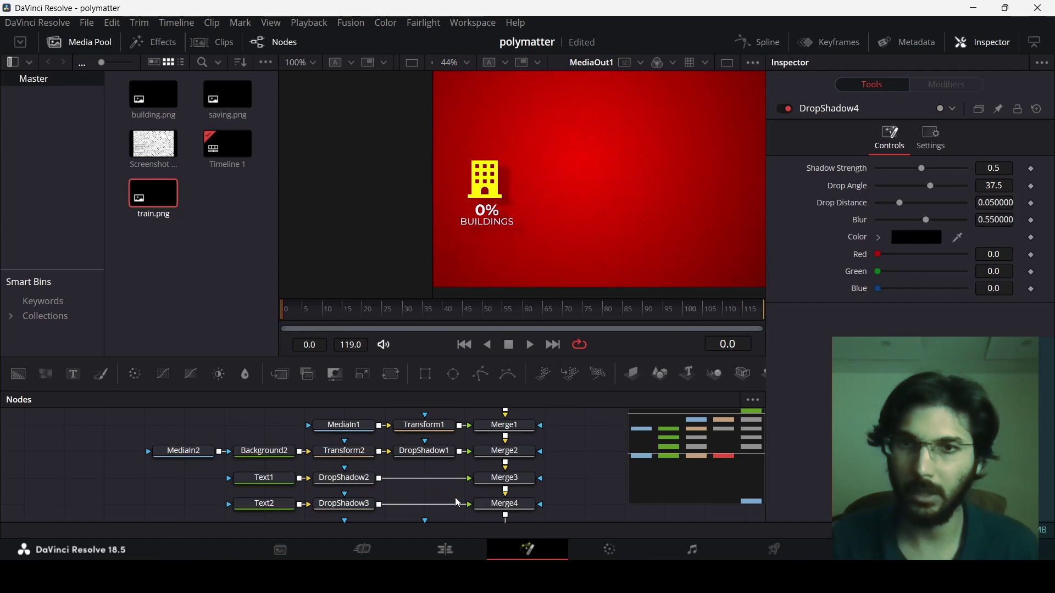
right_click(270, 453)
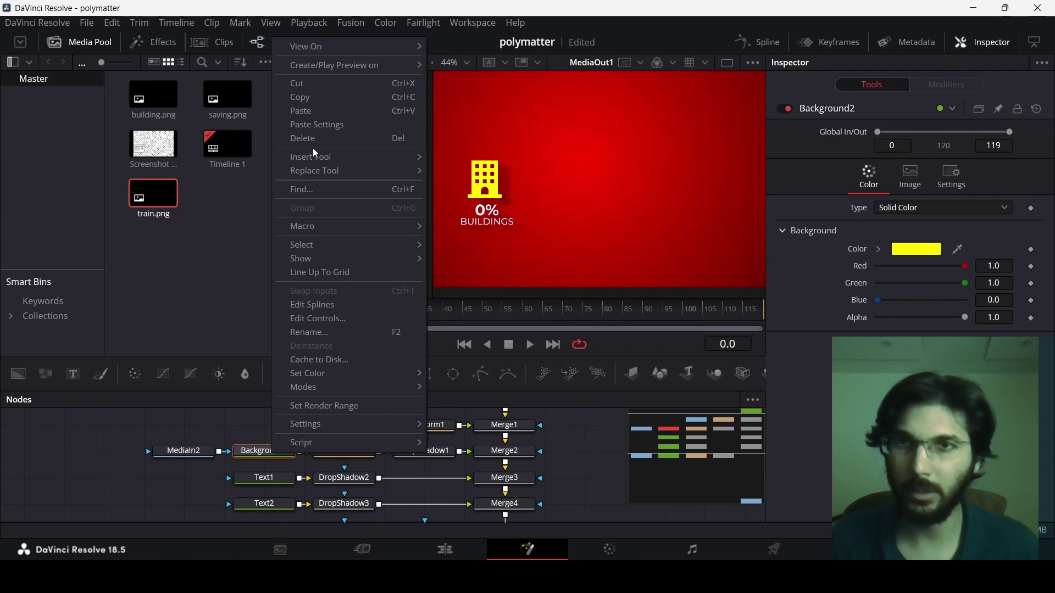
left_click(319, 109)
scroll(286, 475, "down", 2)
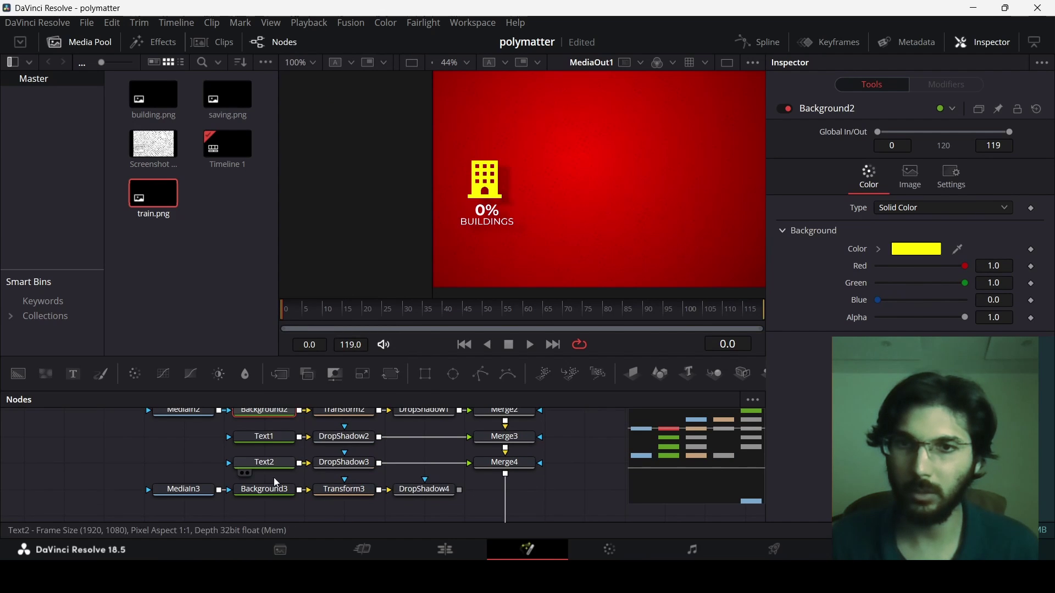
left_click(273, 492)
right_click(274, 493)
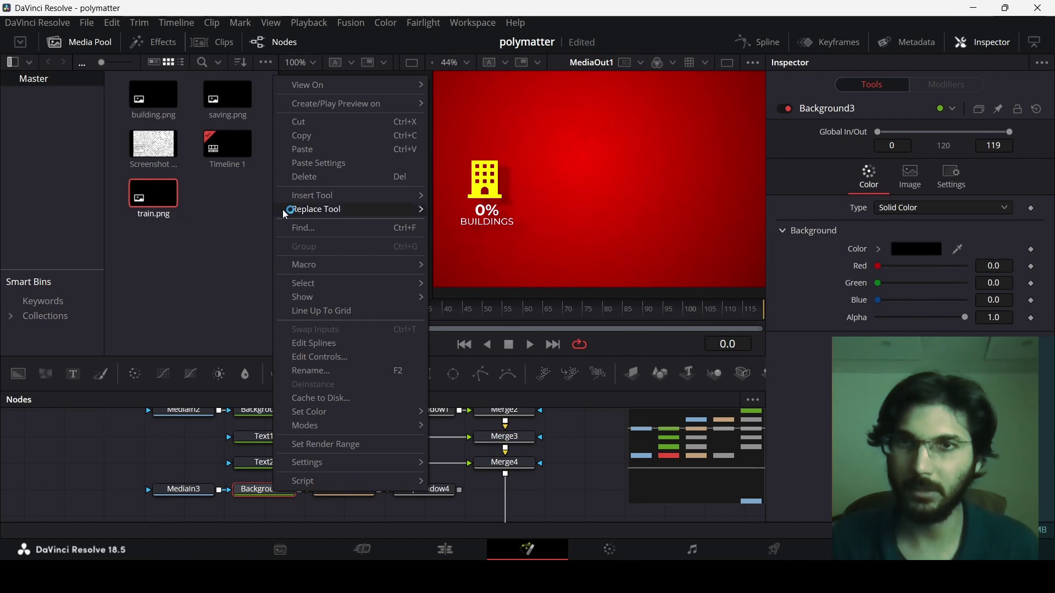
left_click(328, 164)
Copy the building icon's Transform settings onto the train's Transform node.
scroll(367, 499, "up", 2)
right_click(351, 454)
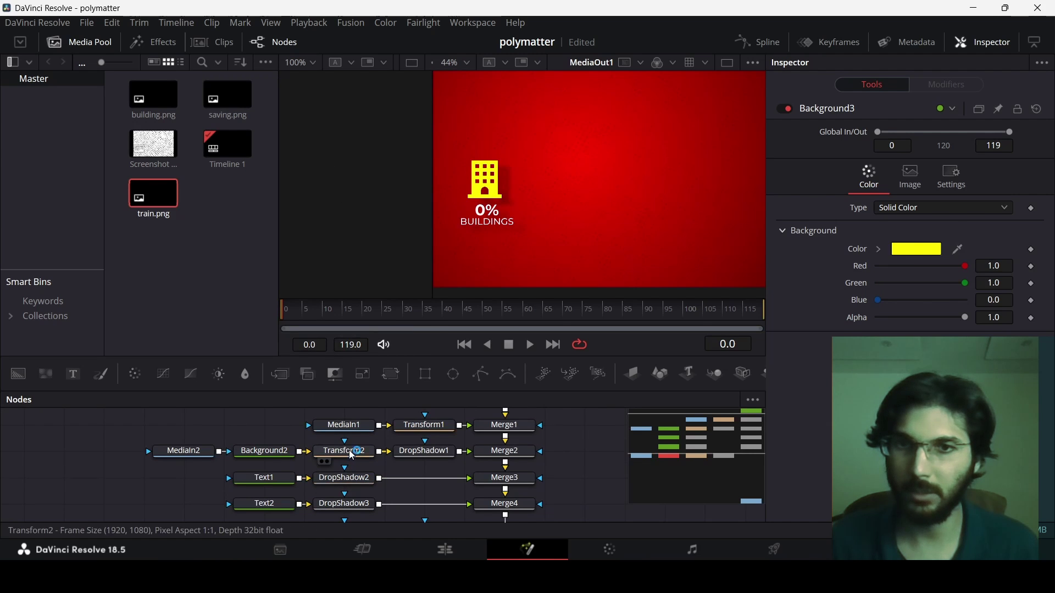
left_click(379, 94)
scroll(395, 478, "down", 2)
left_click(340, 490)
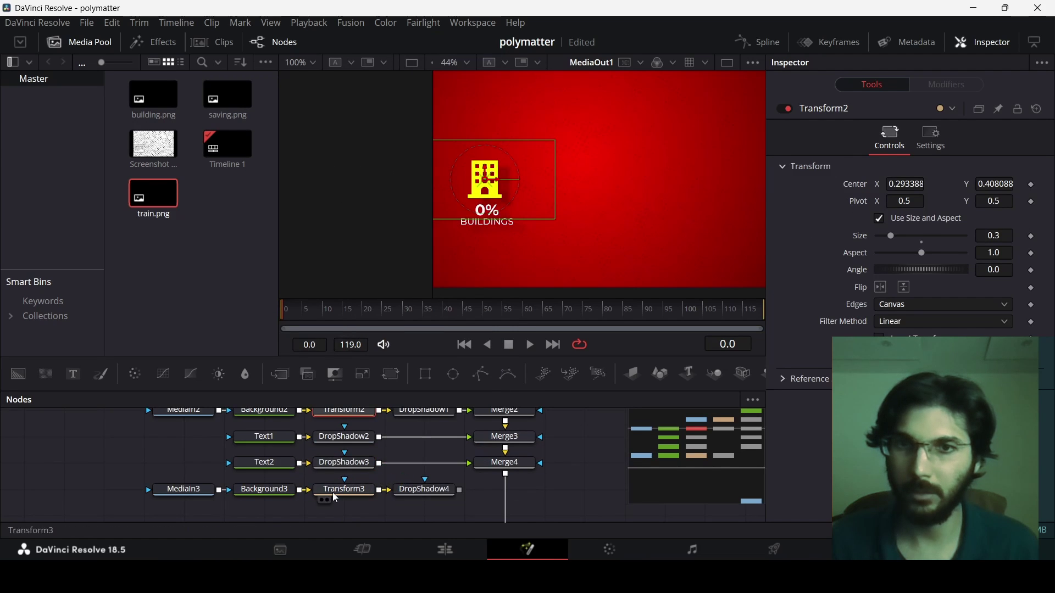
right_click(336, 490)
left_click(379, 164)
Copy the building icon's Drop Shadow settings onto the train's Drop Shadow node.
scroll(385, 467, "up", 2)
left_click(430, 450)
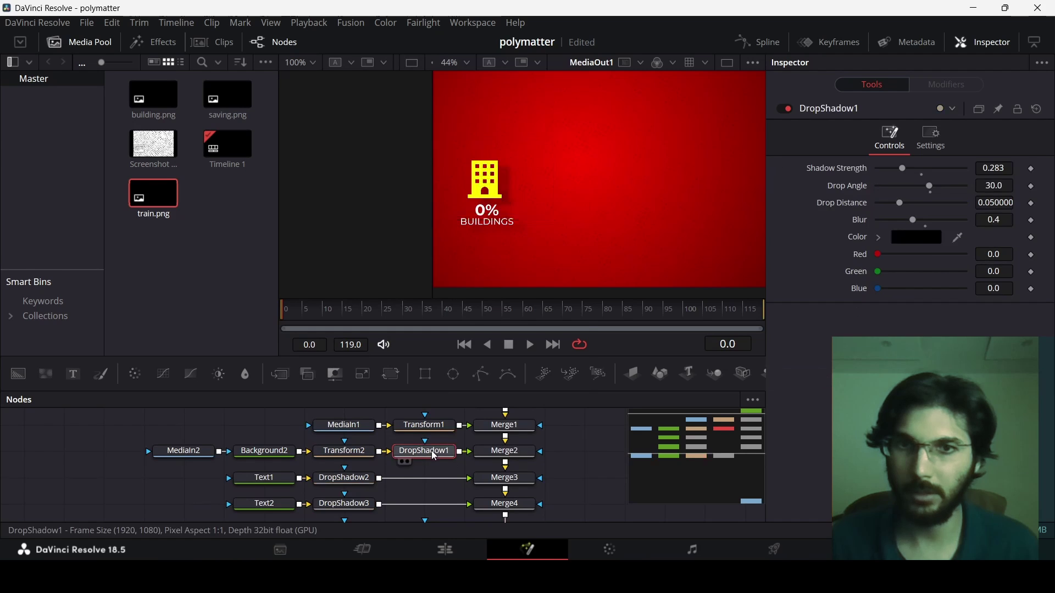
right_click(431, 450)
left_click(487, 97)
scroll(434, 439, "down", 2)
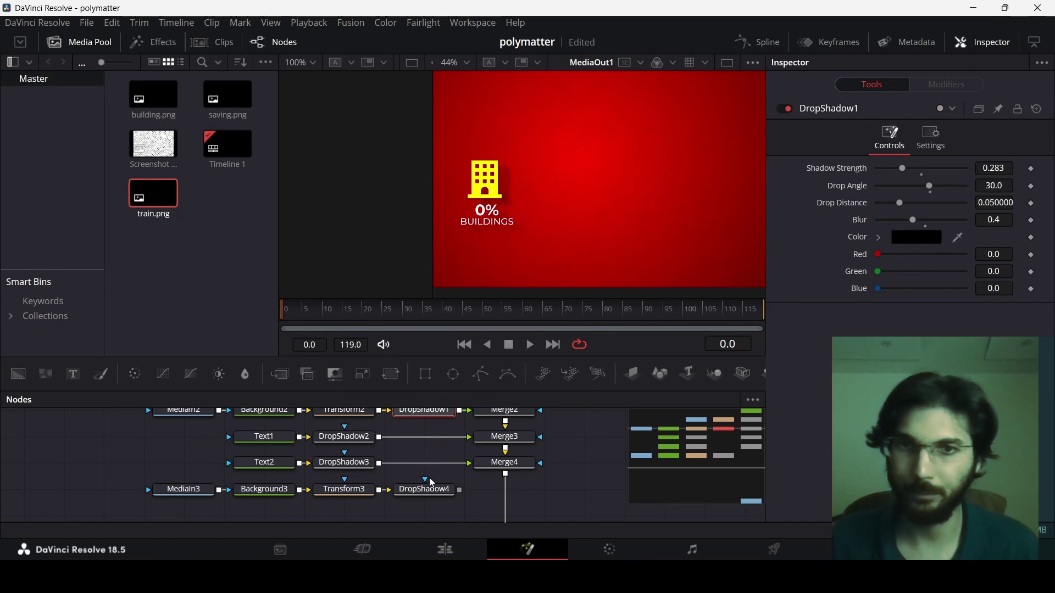
left_click(431, 490)
right_click(432, 490)
left_click(481, 168)
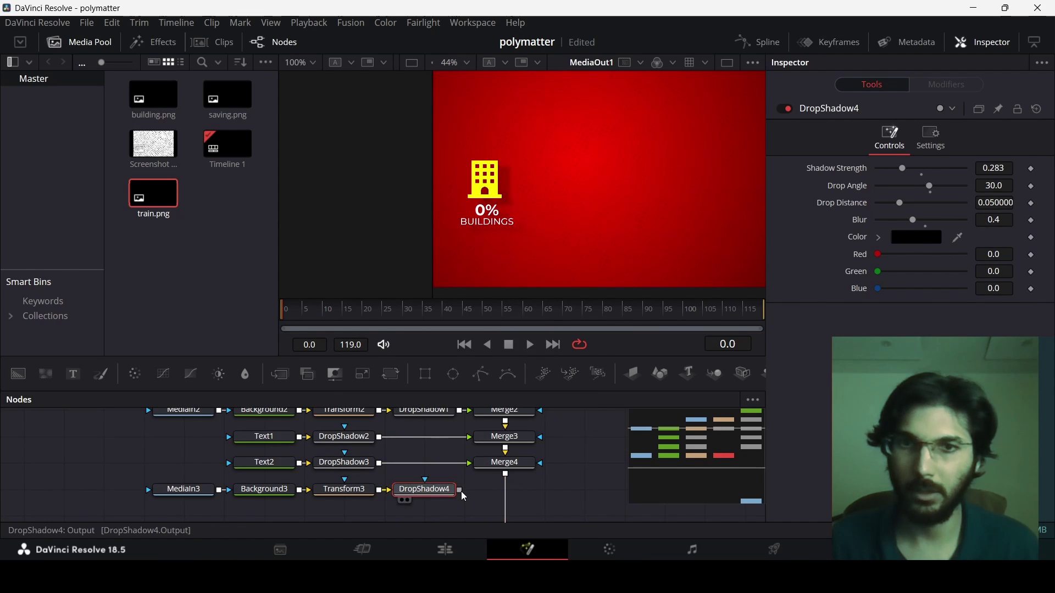
Merge the train chain into the composite after Merge4 and move the train icon right of the building, to about X 0.516.
left_click_drag(500, 482, 508, 478)
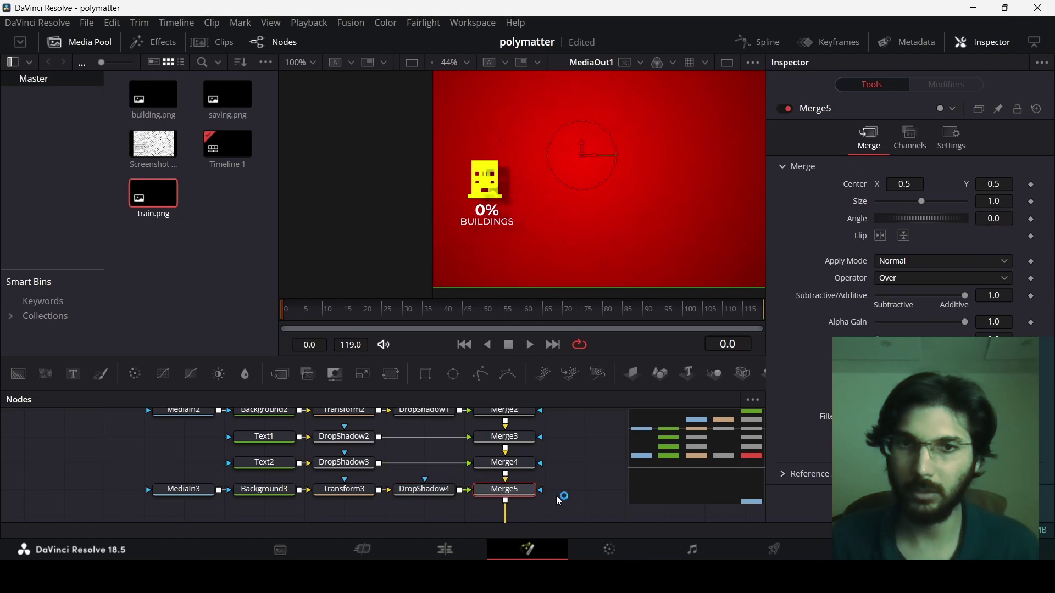
left_click(356, 492)
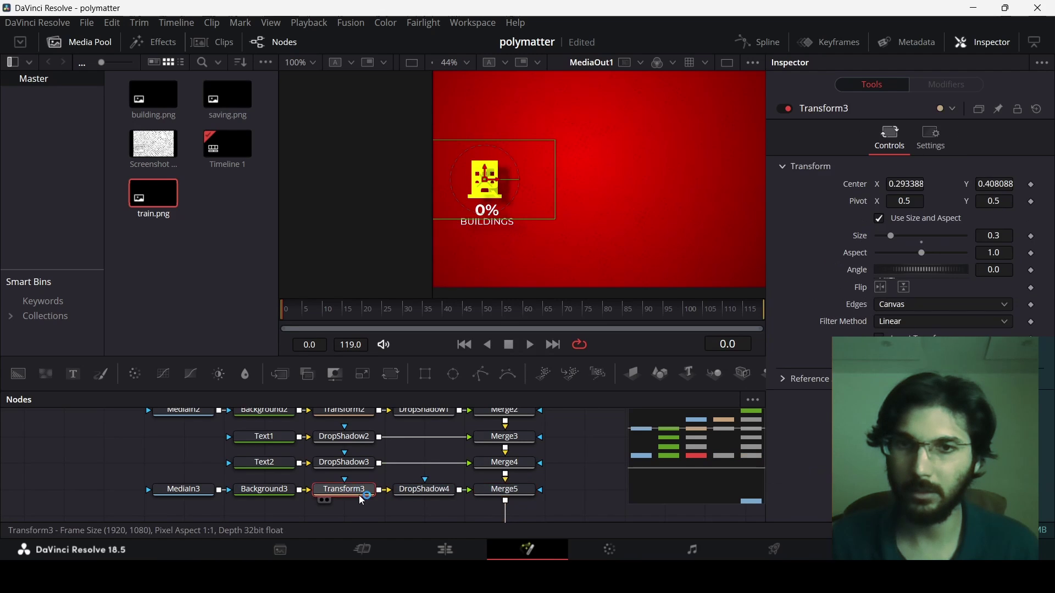
left_click_drag(503, 187, 604, 187)
scroll(575, 209, "down", 2)
scroll(576, 209, "up", 2)
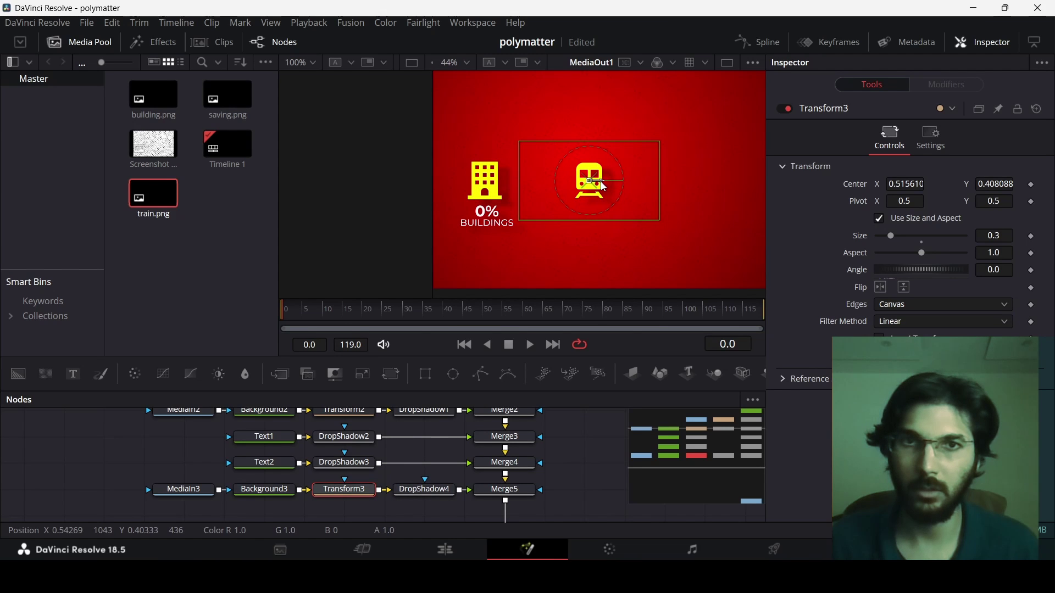
scroll(583, 211, "down", 2)
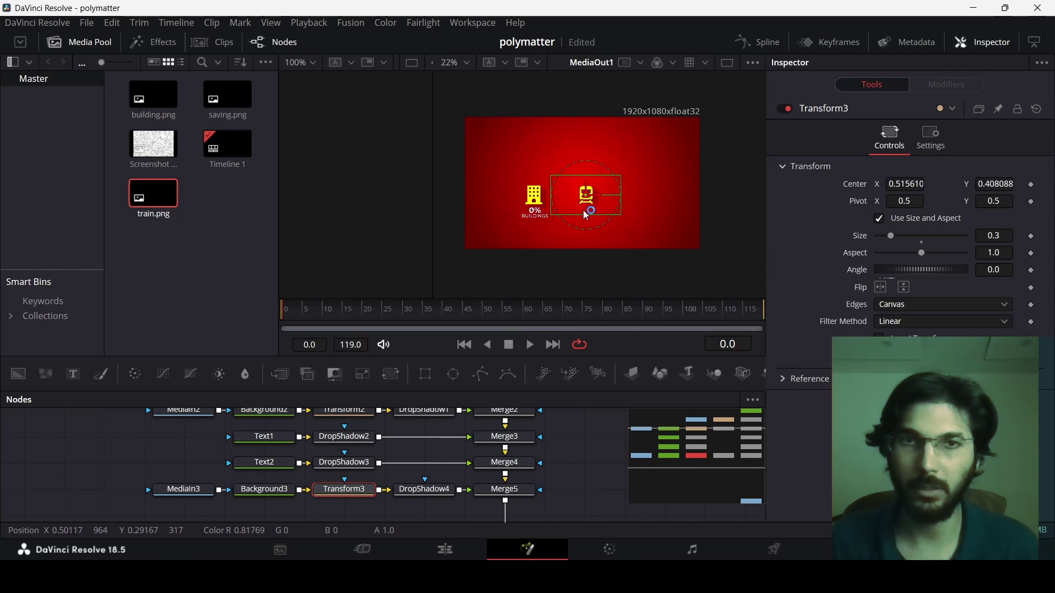
scroll(582, 211, "up", 2)
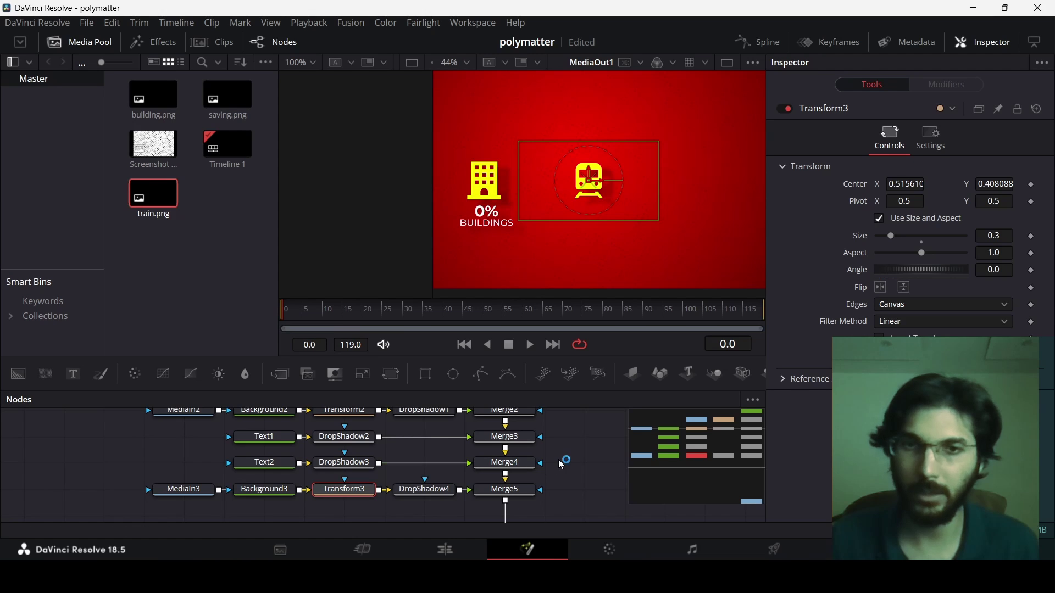
Add a Text+ node below the train's Background node.
scroll(560, 463, "down", 3)
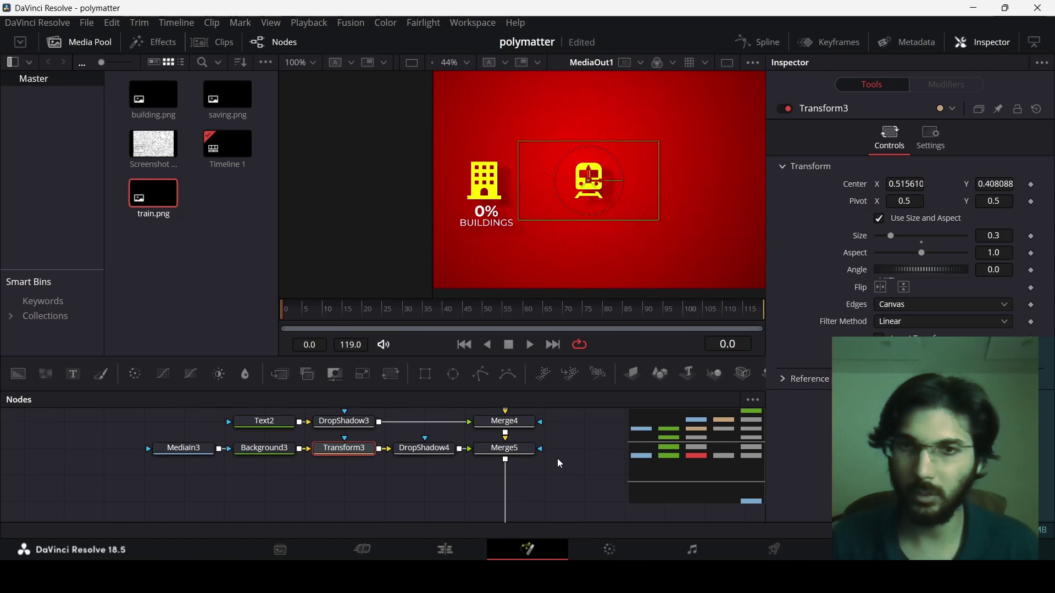
left_click(359, 482)
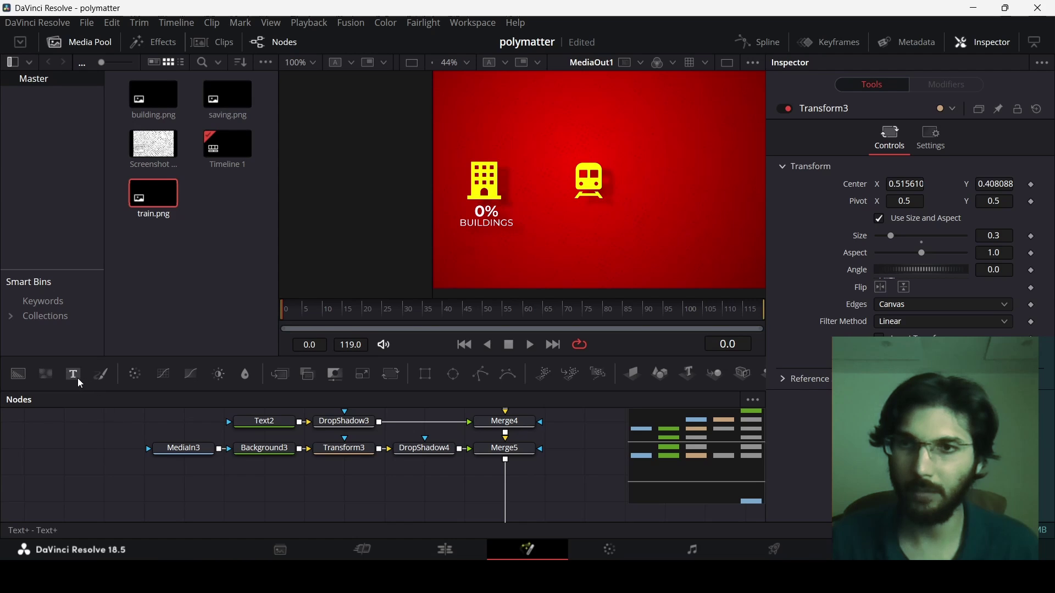
left_click_drag(77, 378, 266, 475)
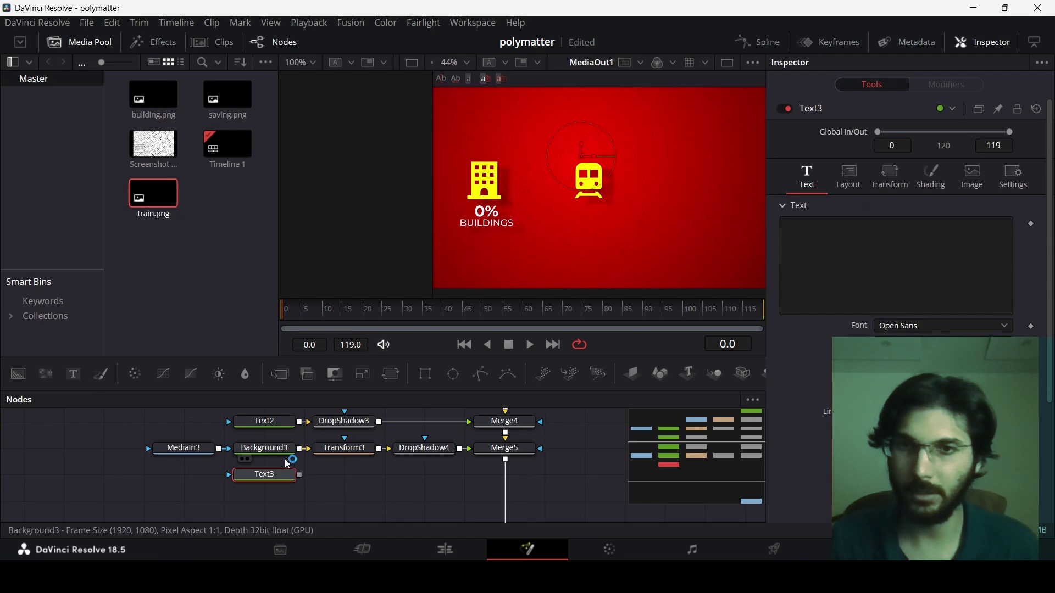
Copy the percentage caption's settings from Text1 onto the new text node and merge it into the composite after Merge5.
scroll(277, 424, "up", 1)
left_click(278, 440)
scroll(278, 439, "up", 2)
left_click(272, 439)
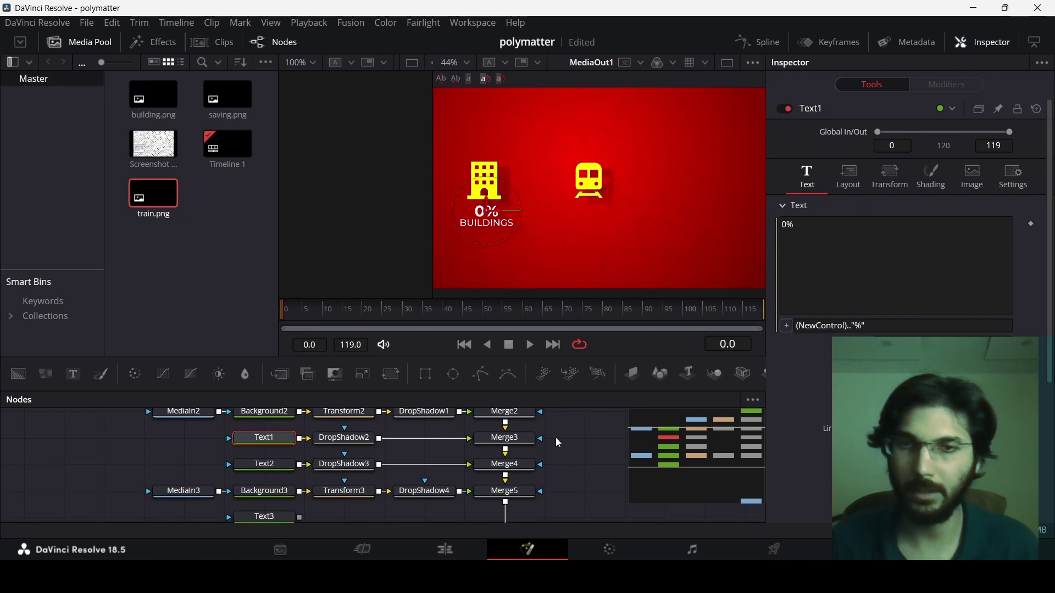
right_click(282, 437)
left_click(269, 438)
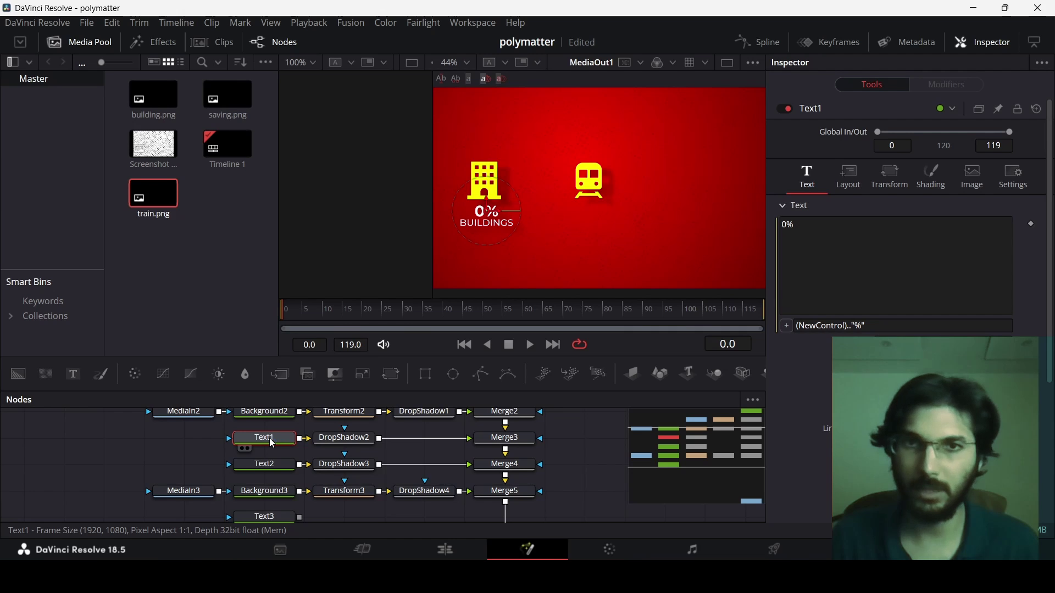
scroll(291, 451, "down", 2)
left_click(274, 476)
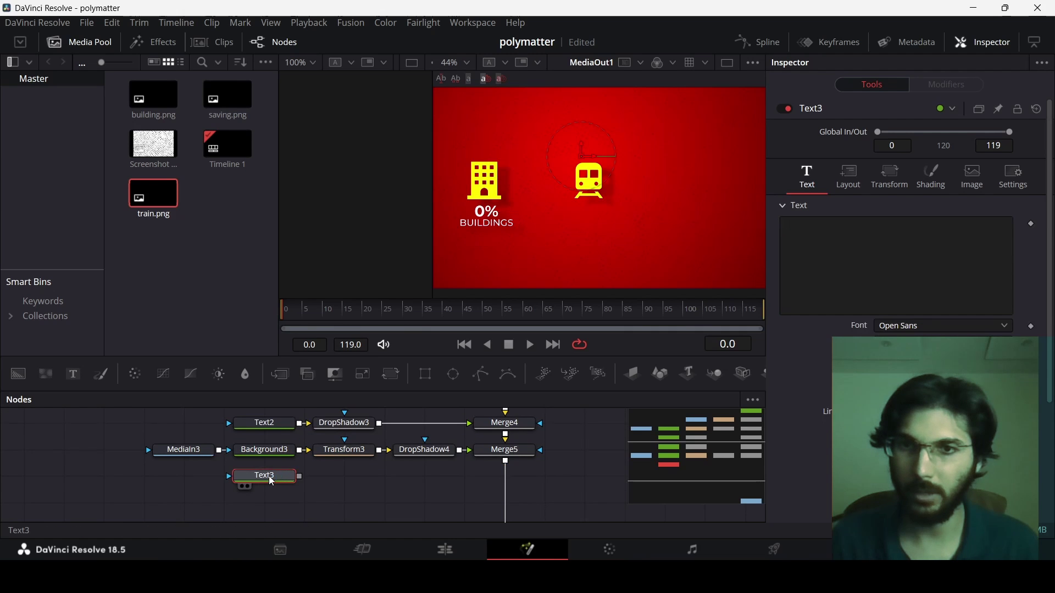
right_click(265, 478)
left_click(330, 148)
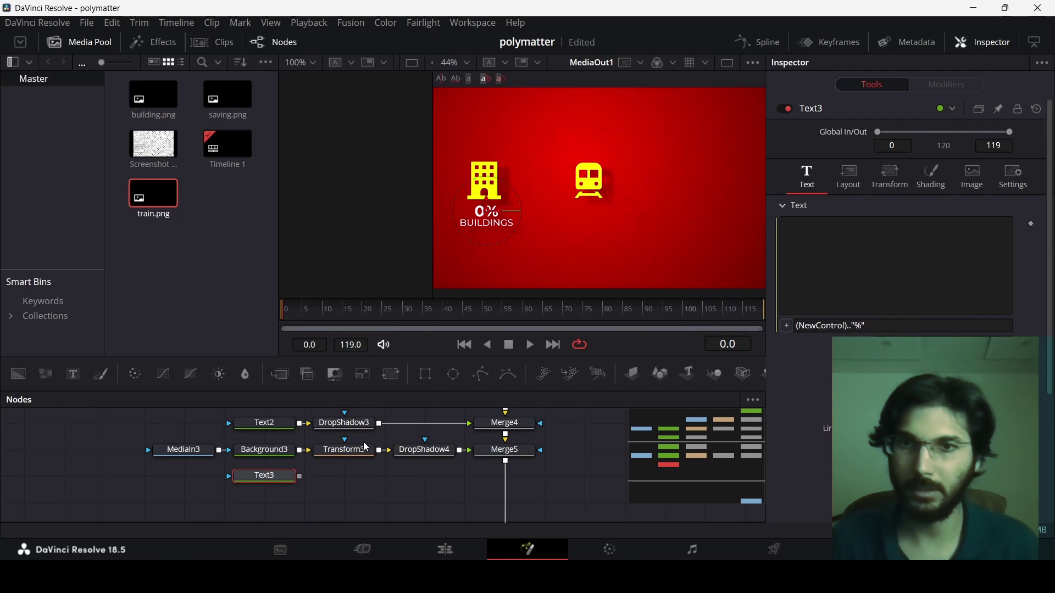
left_click_drag(300, 476, 506, 460)
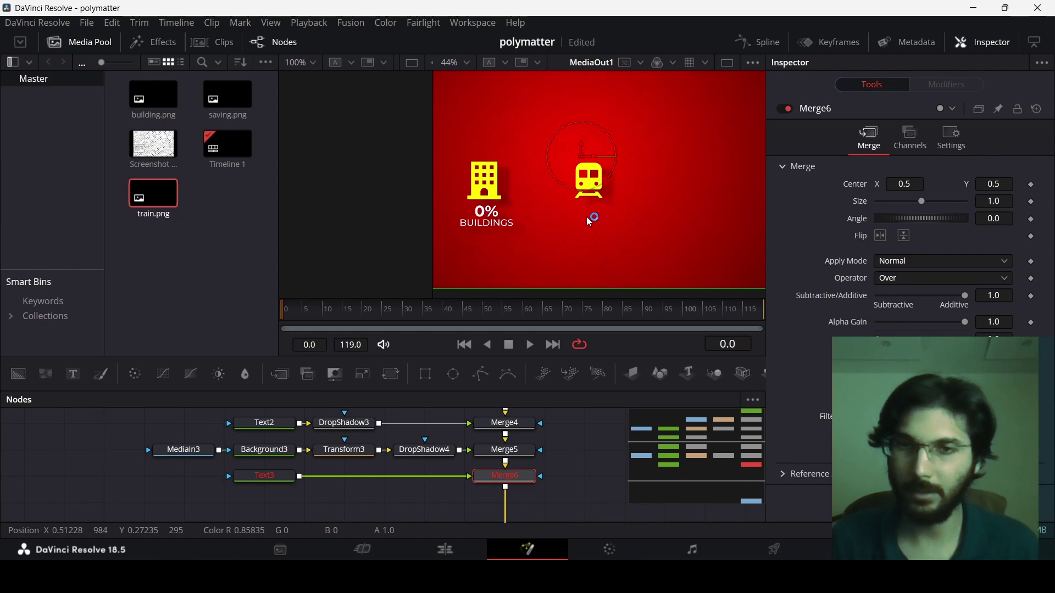
Create an integer SliderControl named New Control on the Text3 node's Text page, with a range of 0 to 100.
left_click(263, 476)
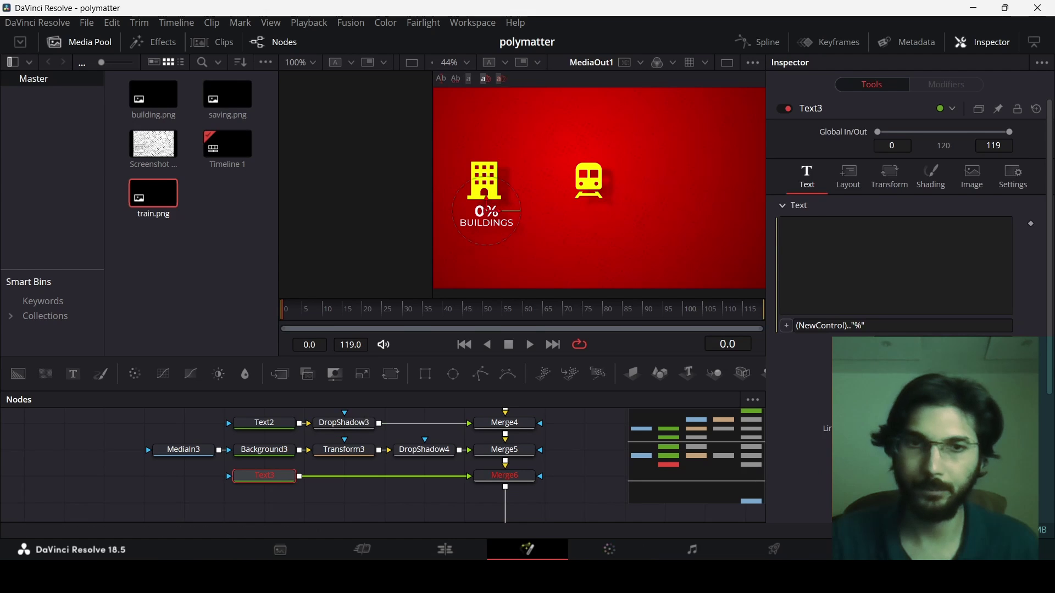
right_click(811, 134)
right_click(858, 109)
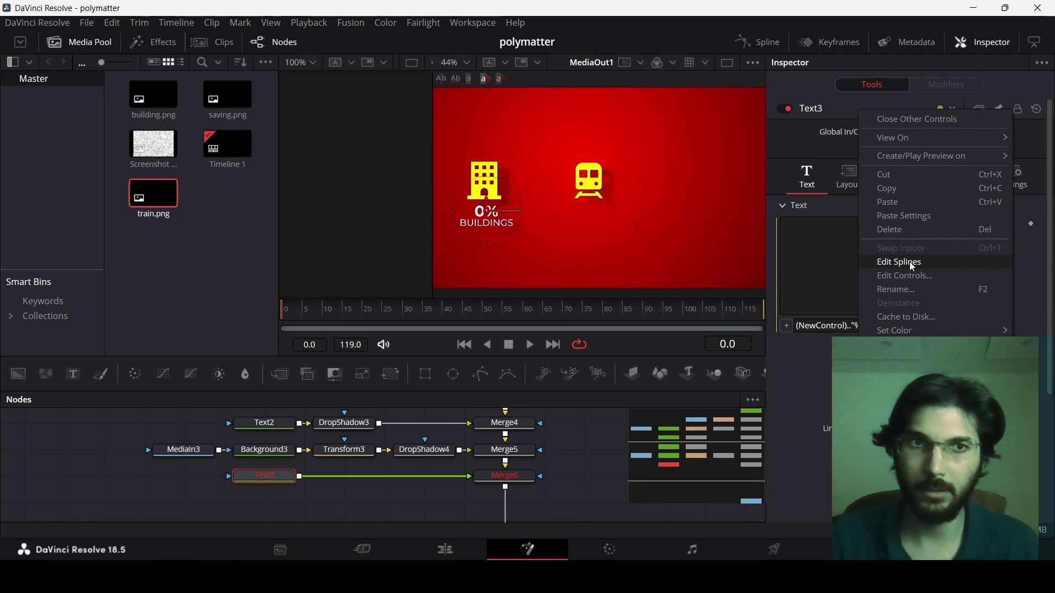
left_click(898, 275)
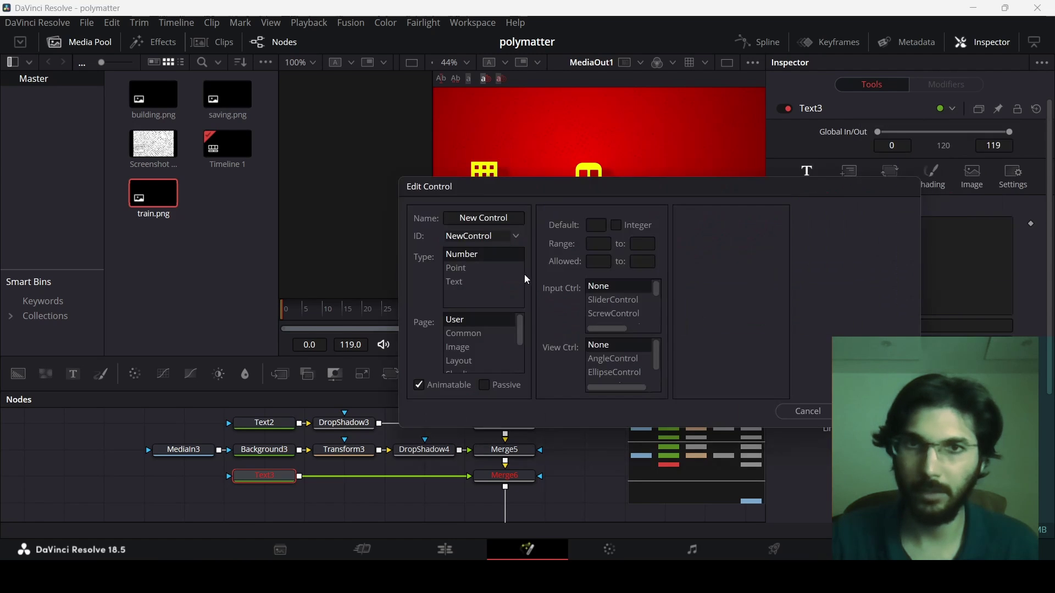
scroll(467, 341, "down", 3)
left_click(466, 347)
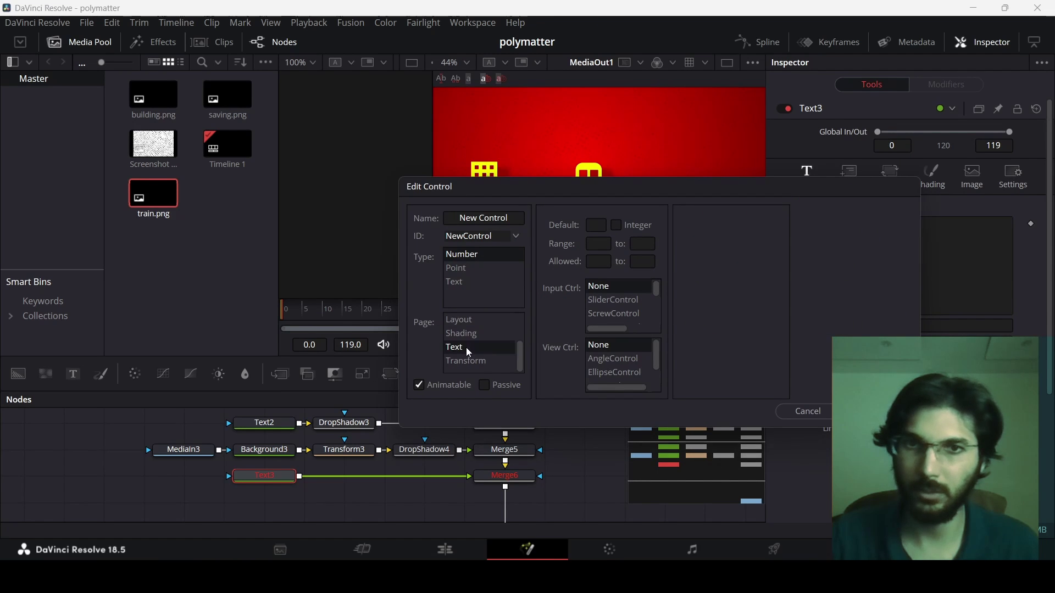
left_click(616, 226)
left_click(606, 242)
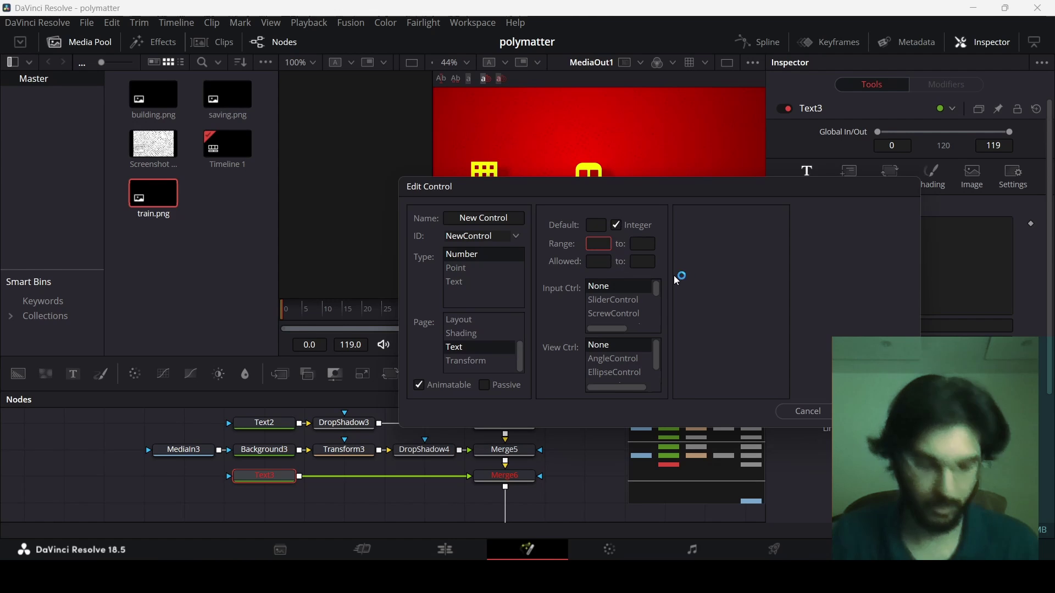
type("0")
key("Tab")
type("100")
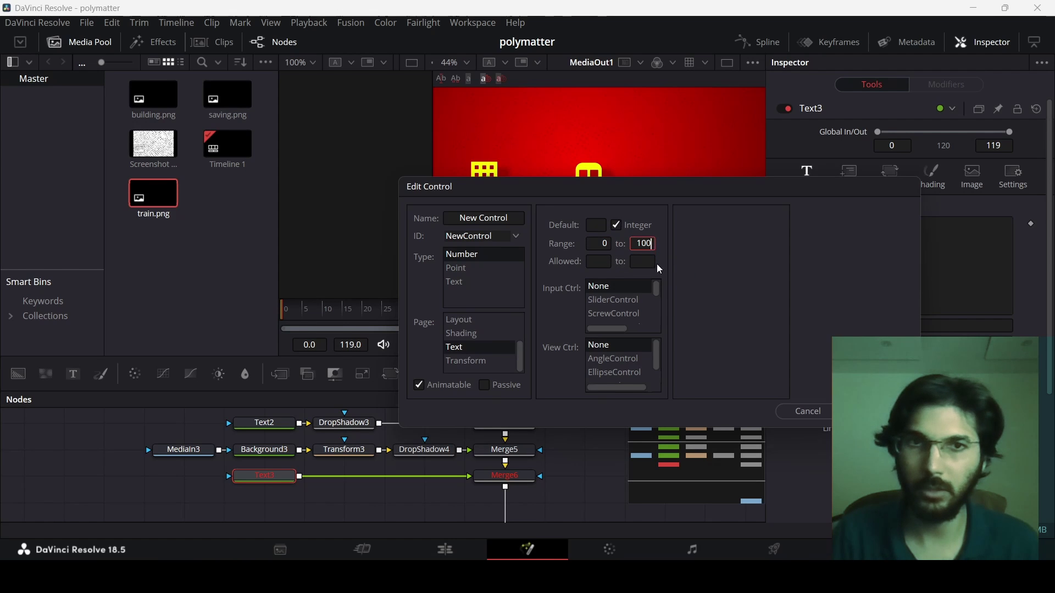
left_click(637, 301)
left_click(854, 411)
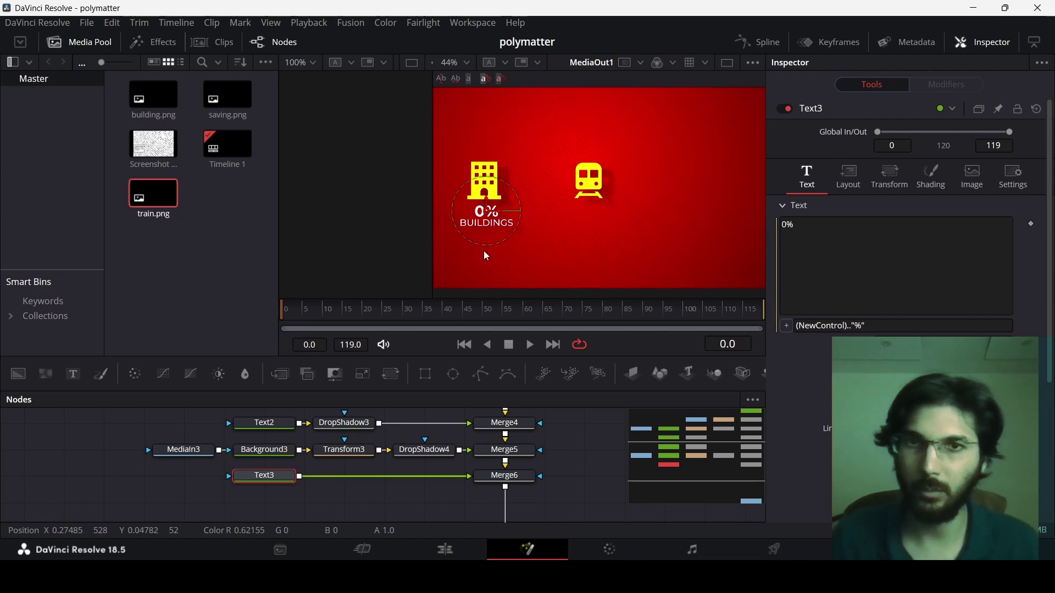
Move the new 0% caption beneath the train icon and add a Text+ node below Text3.
left_click_drag(497, 211, 596, 212)
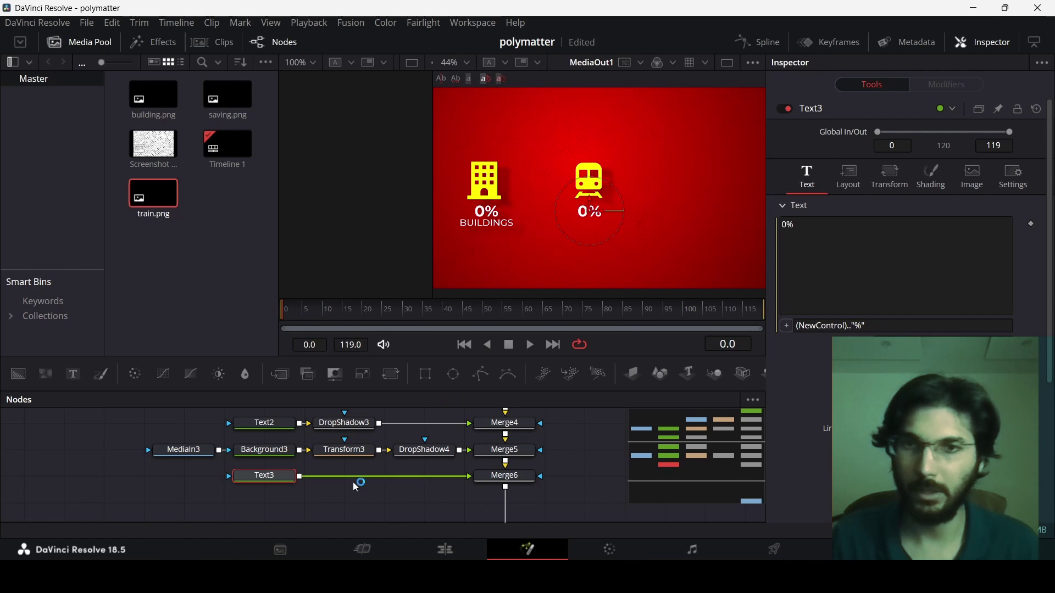
left_click_drag(73, 374, 258, 503)
Copy the BUILDINGS caption's settings from Text2 onto Text4 and merge it into the composite after Merge6.
left_click(275, 413)
scroll(275, 417, "up", 1)
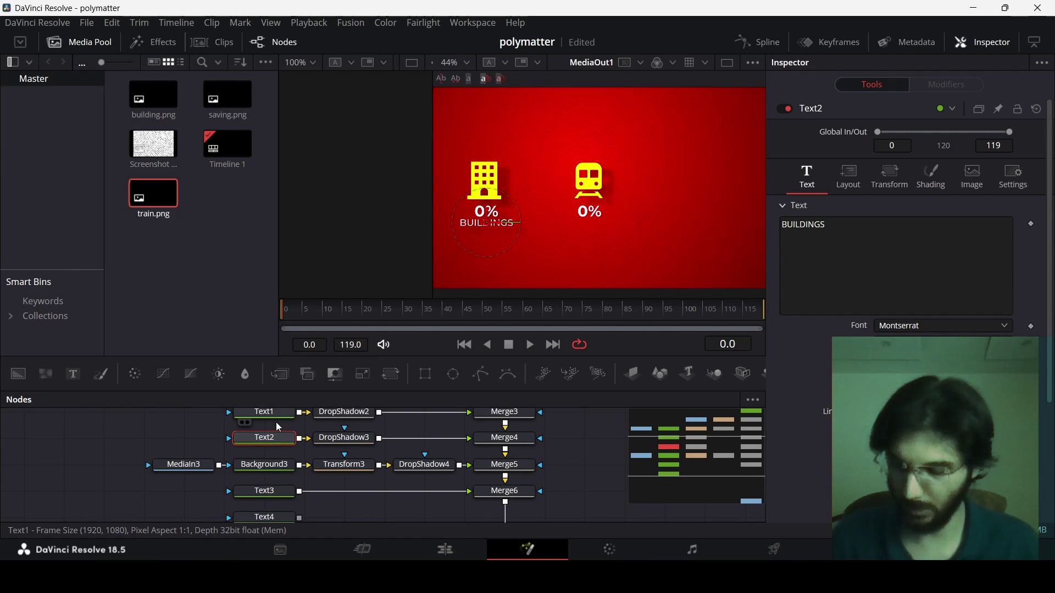
scroll(273, 532, "down", 1)
right_click(264, 517)
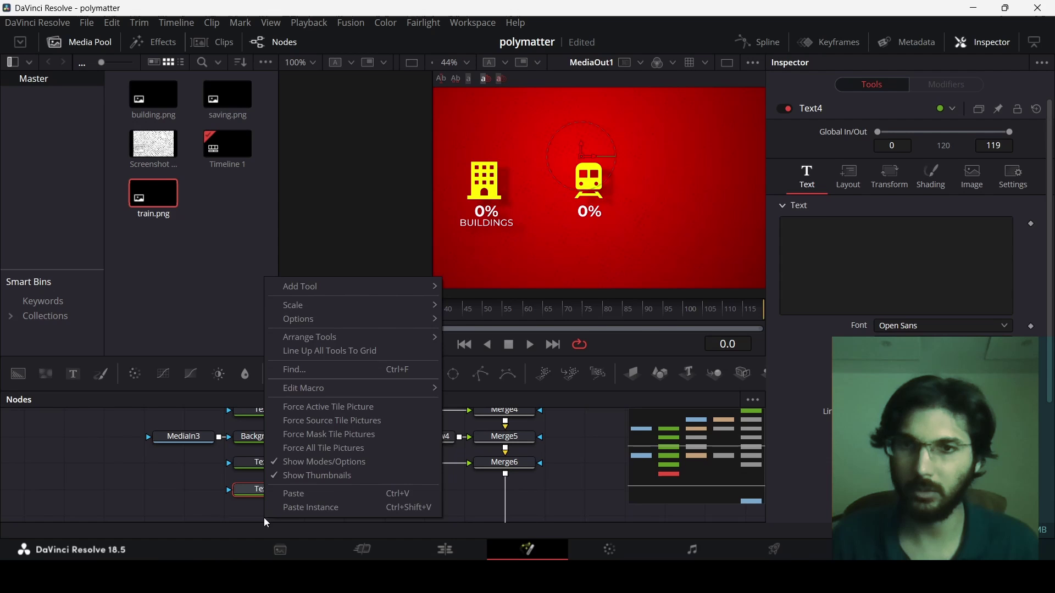
right_click(265, 490)
left_click(318, 163)
left_click_drag(300, 490, 507, 479)
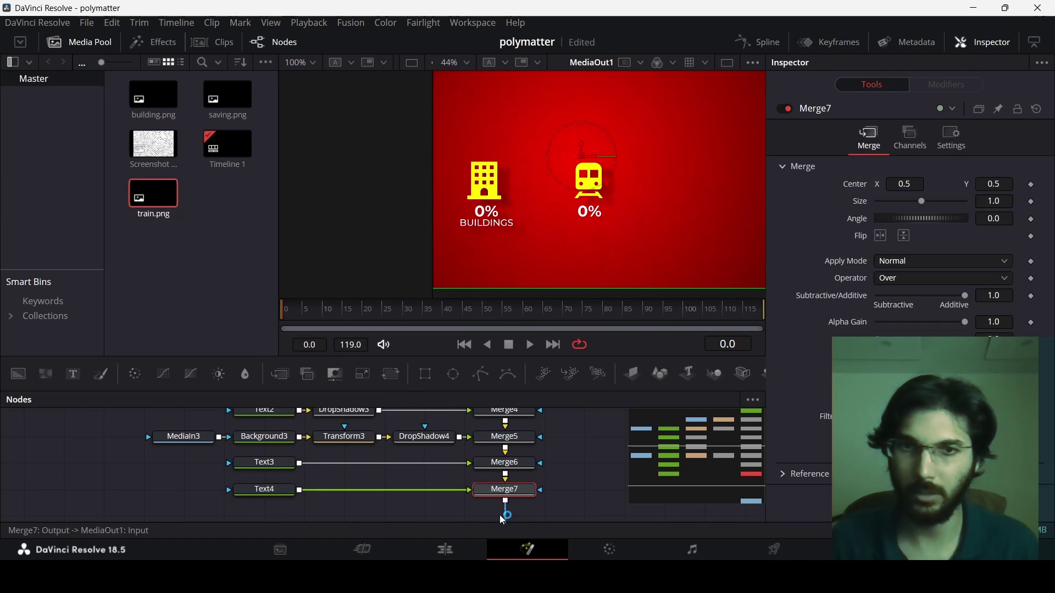
Move the copied label beneath the train's percentage caption and change its text to RAILWAY.
left_click(280, 488)
left_click_drag(493, 225, 598, 234)
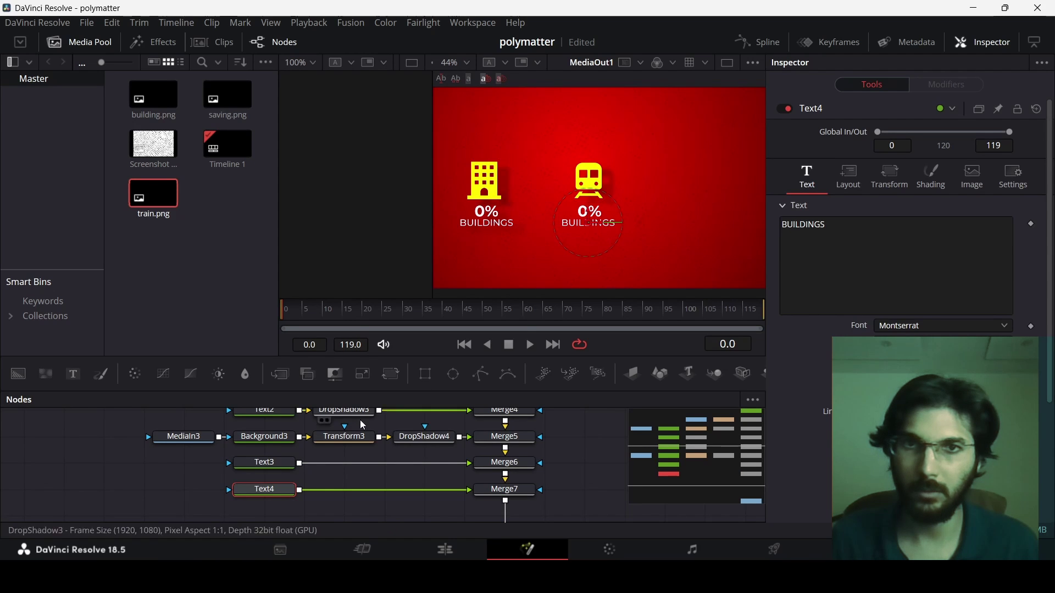
left_click(873, 228)
left_click_drag(873, 229, 765, 228)
type("RAILWAY")
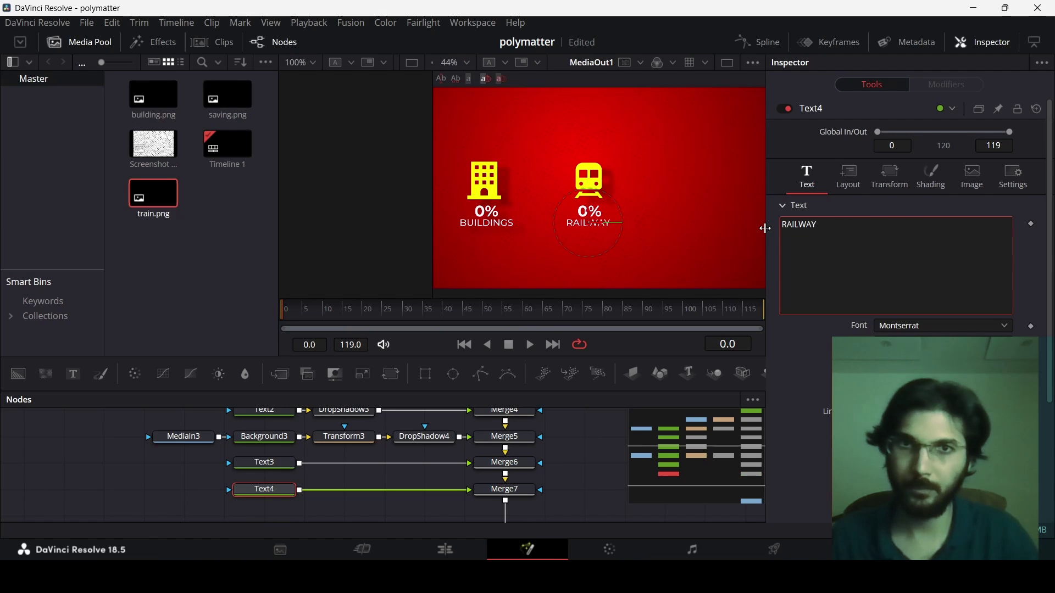
left_click(579, 443)
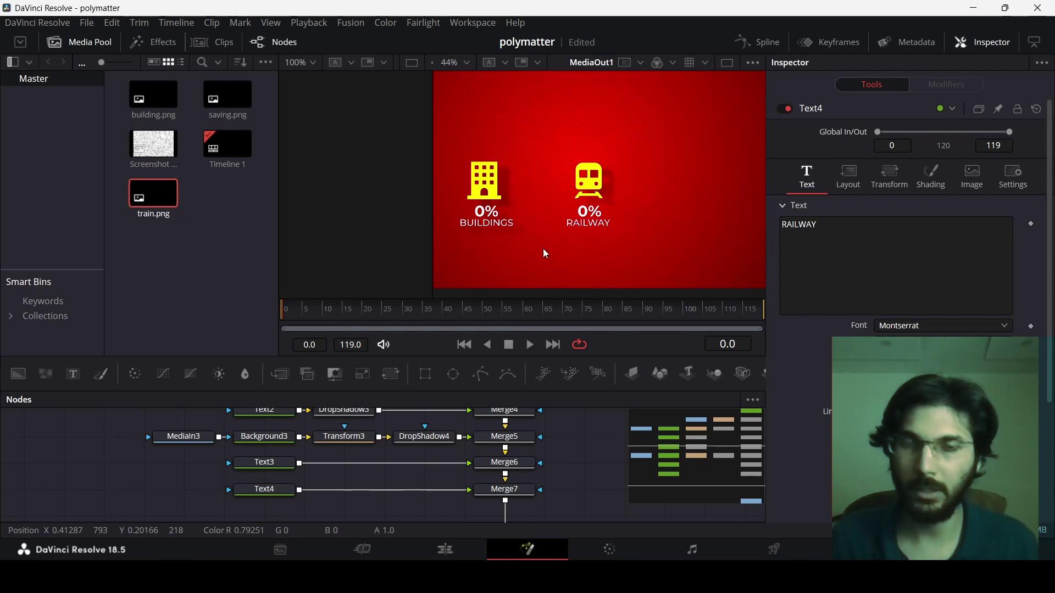
Insert a Drop Shadow node after Text3, the train's percentage caption.
left_click(269, 464)
key("shift+space")
type("drop")
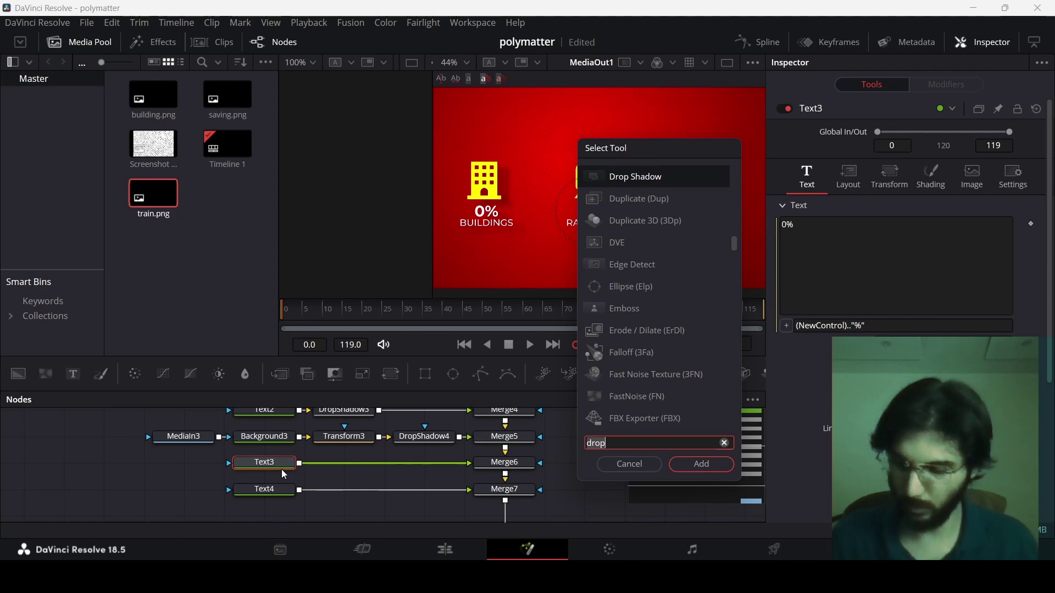
key("Return")
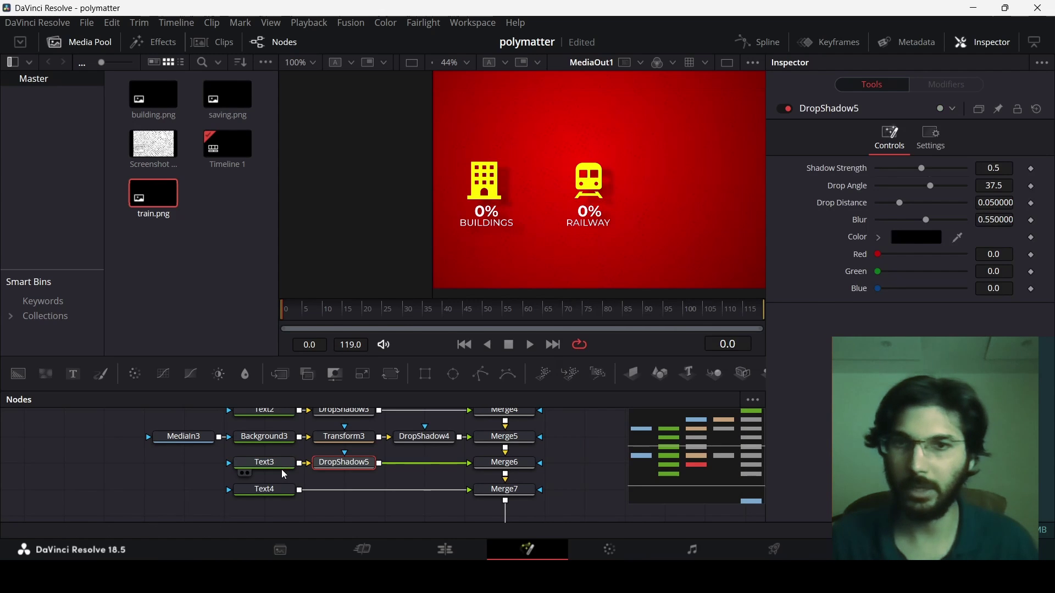
Insert a Drop Shadow node after Text4, the RAILWAY label.
left_click(282, 494)
key("shift+space")
type("d")
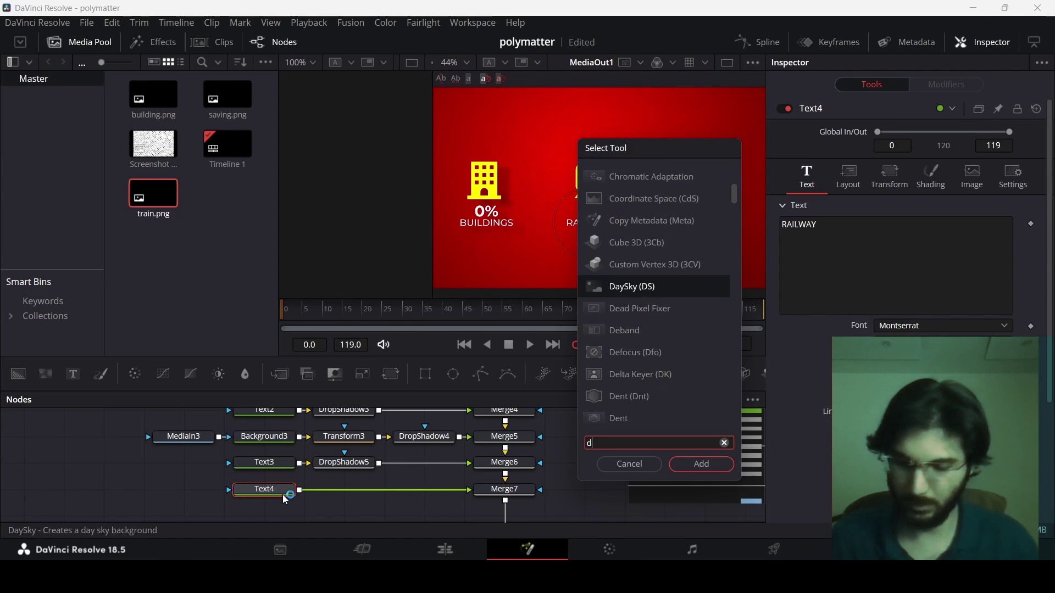
type("rop")
key("BackSpace")
key("BackSpace")
key("BackSpace")
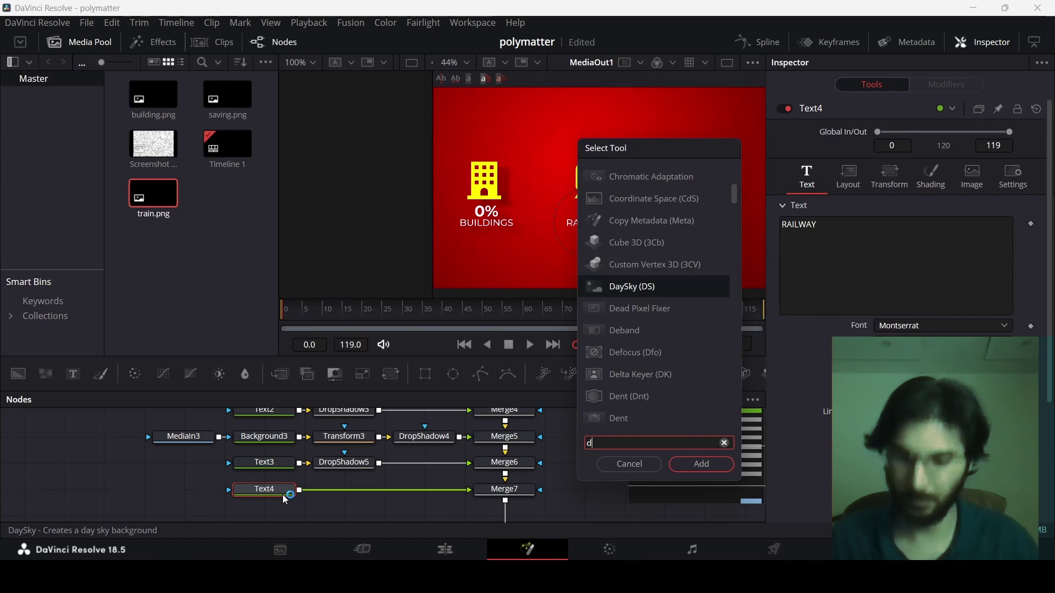
type("rop")
key("Return")
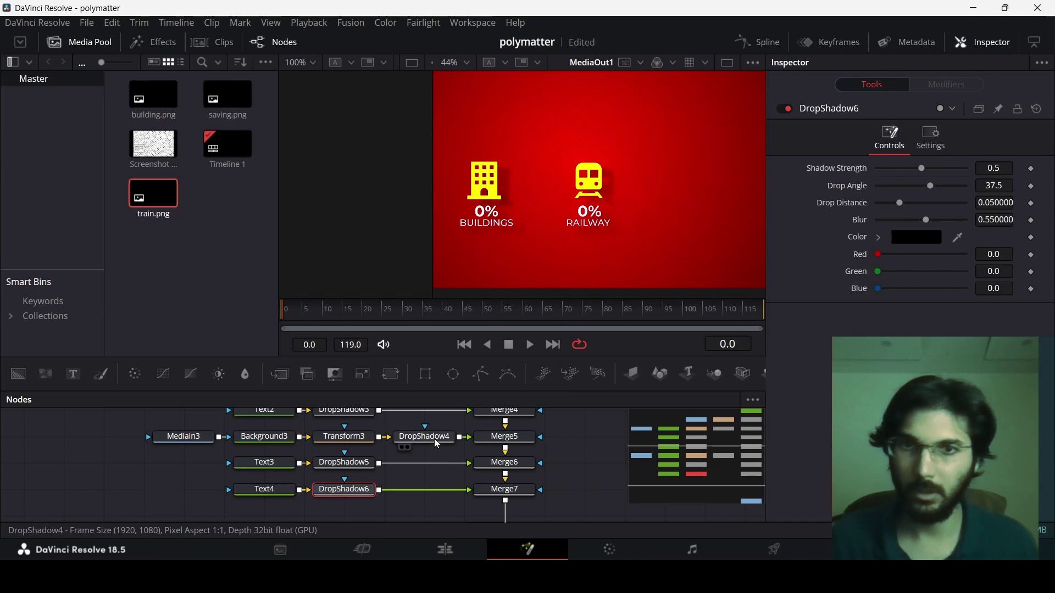
Paste the copied drop shadow settings onto DropShadow5 and DropShadow6, and check the train captions up close.
left_click(347, 463)
right_click(356, 463)
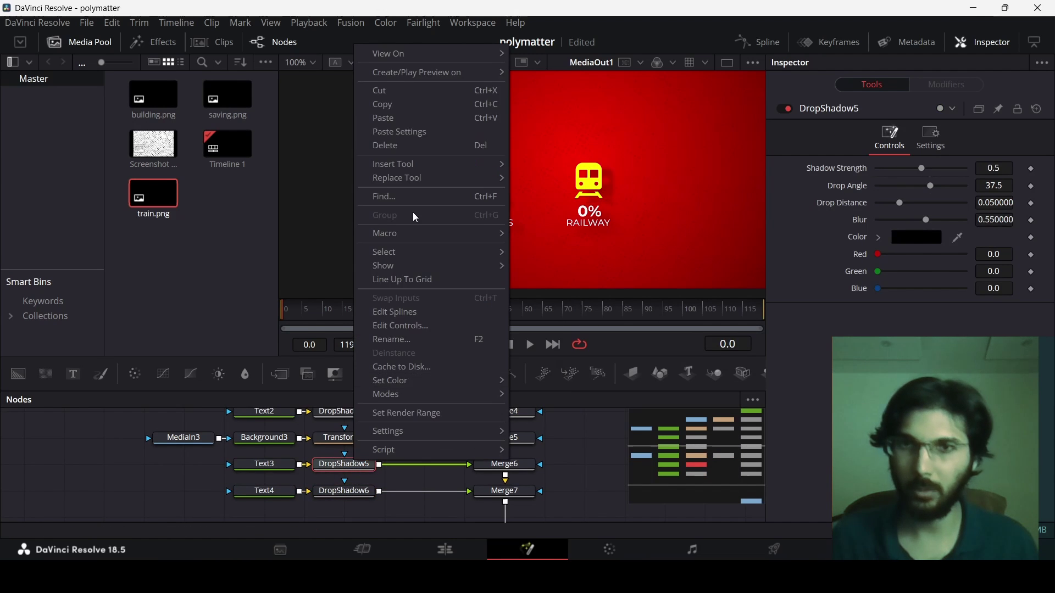
left_click(400, 132)
left_click(347, 489)
right_click(351, 489)
left_click(400, 163)
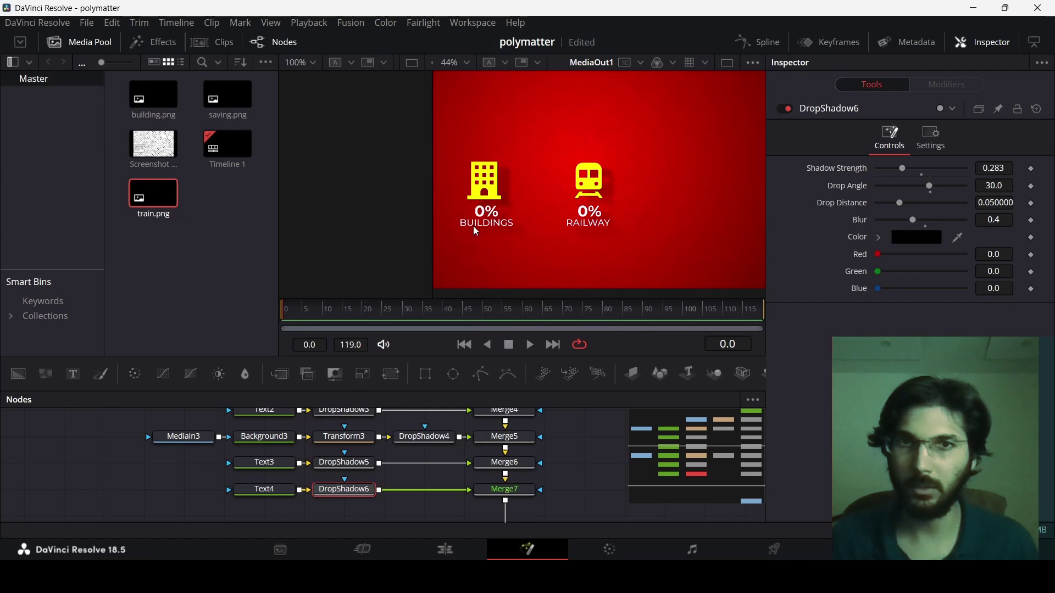
scroll(591, 229, "up", 3)
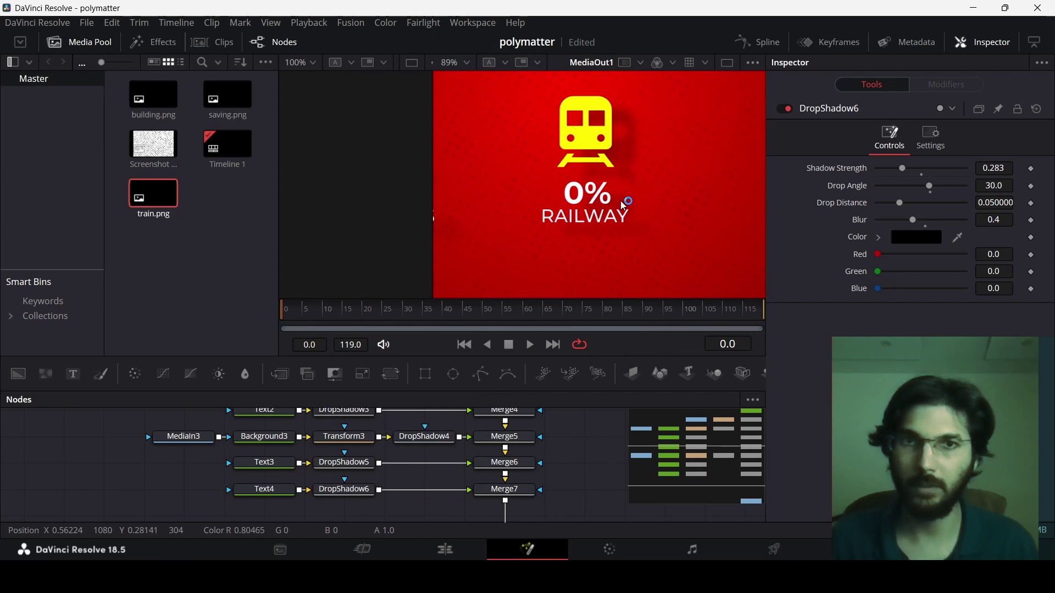
scroll(608, 225, "down", 4)
scroll(607, 225, "up", 1)
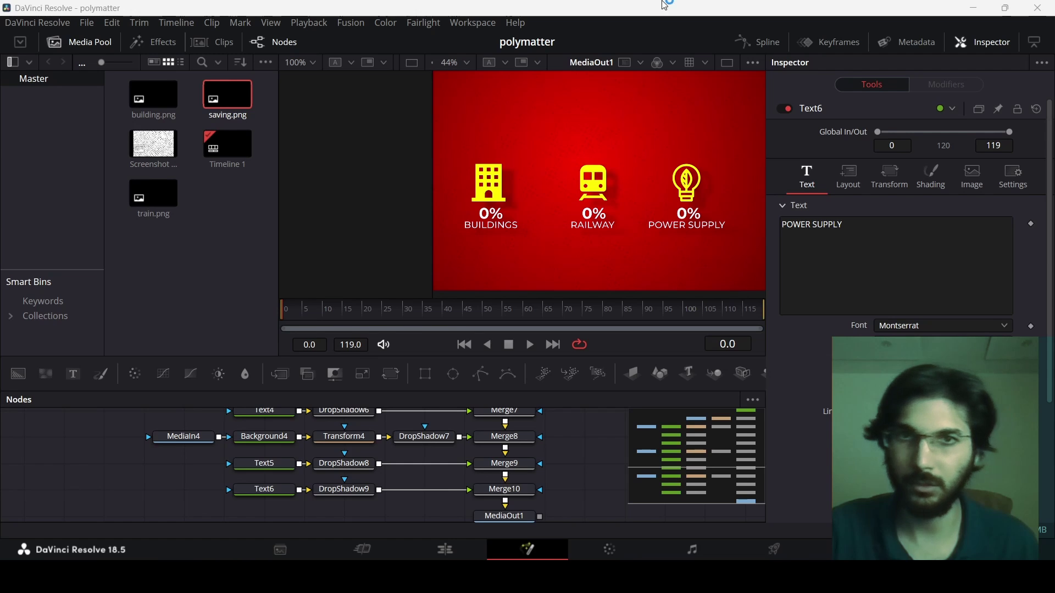
Fade in the building icon by keyframing Merge2's Blend at 0.0 on frame 0 and 1.0 on frame 10.
scroll(451, 448, "up", 3)
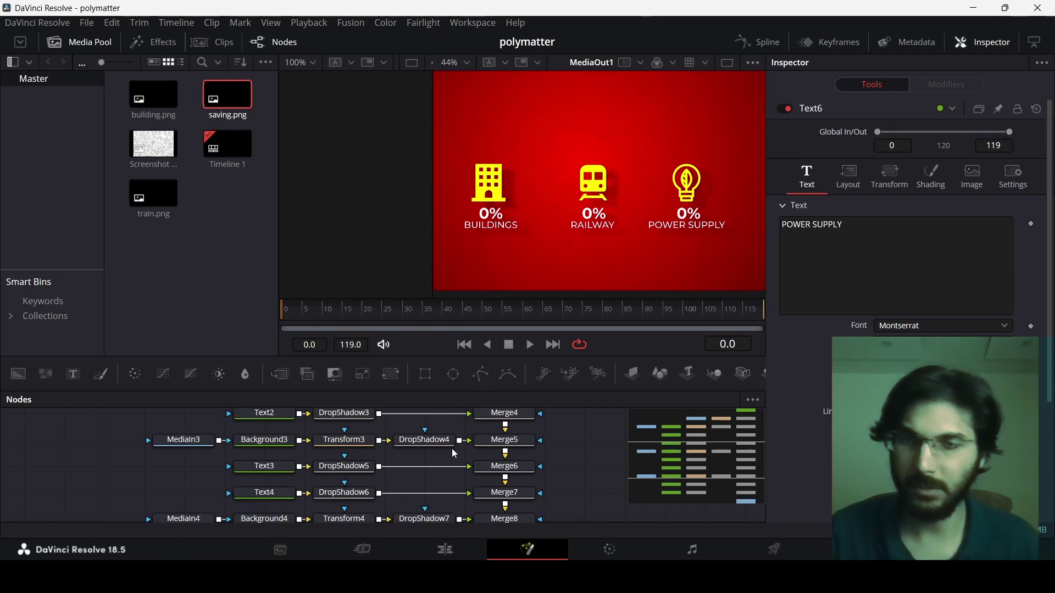
scroll(454, 454, "up", 4)
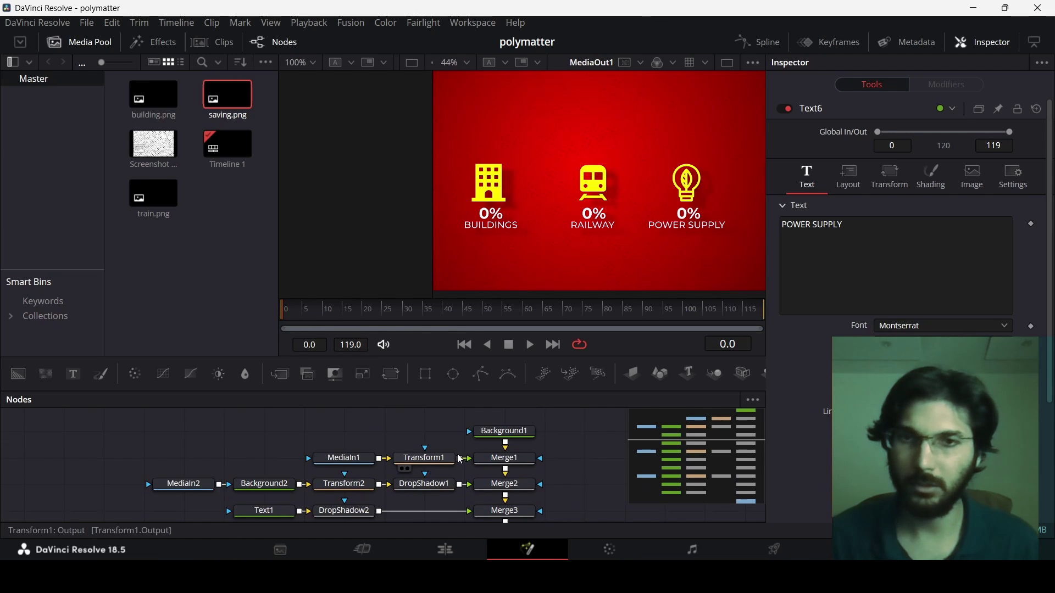
left_click(500, 458)
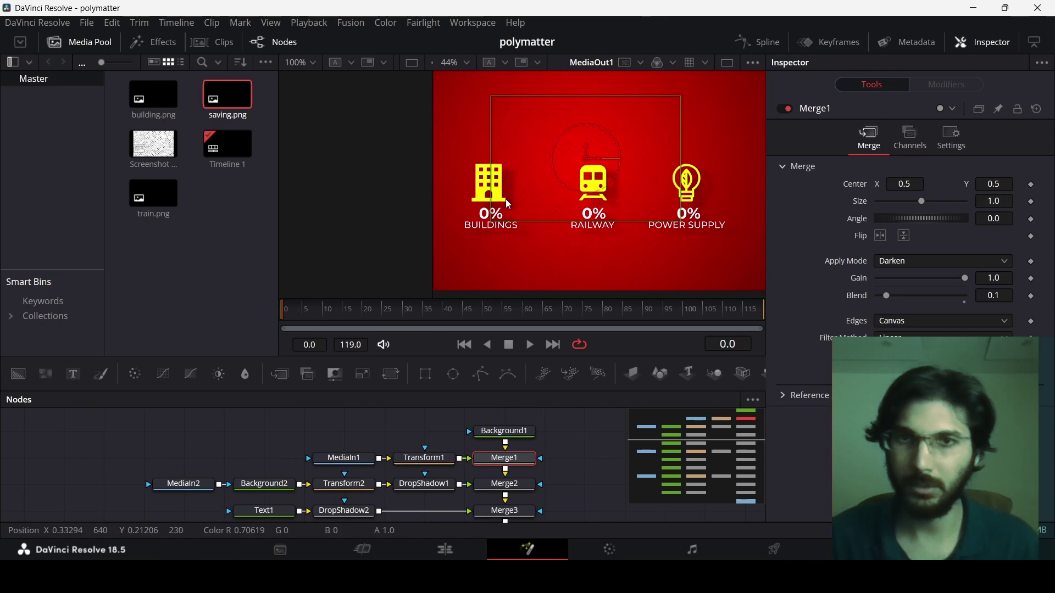
scroll(315, 476, "down", 1)
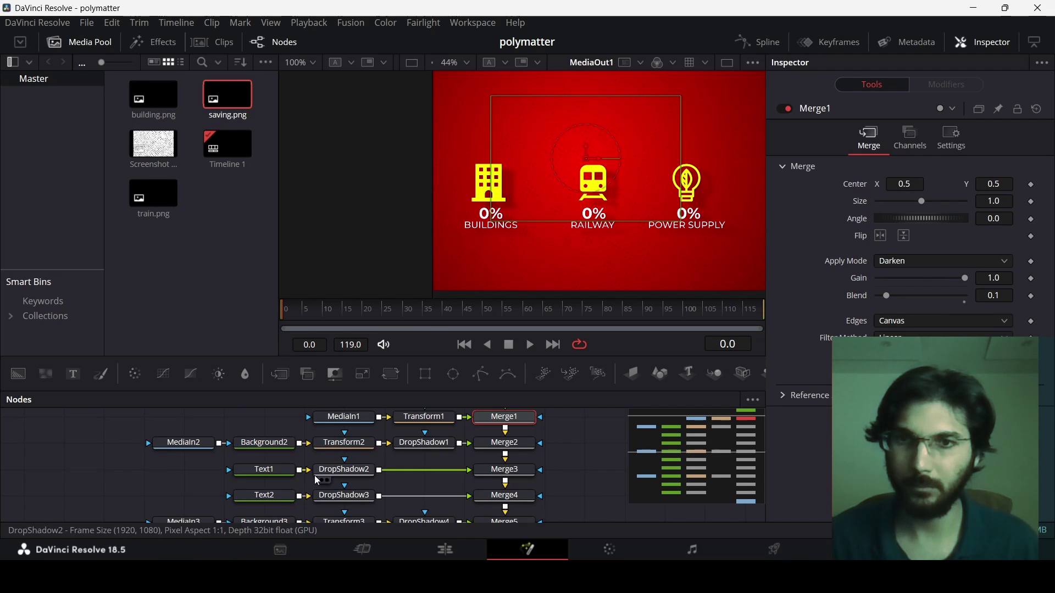
left_click(508, 454)
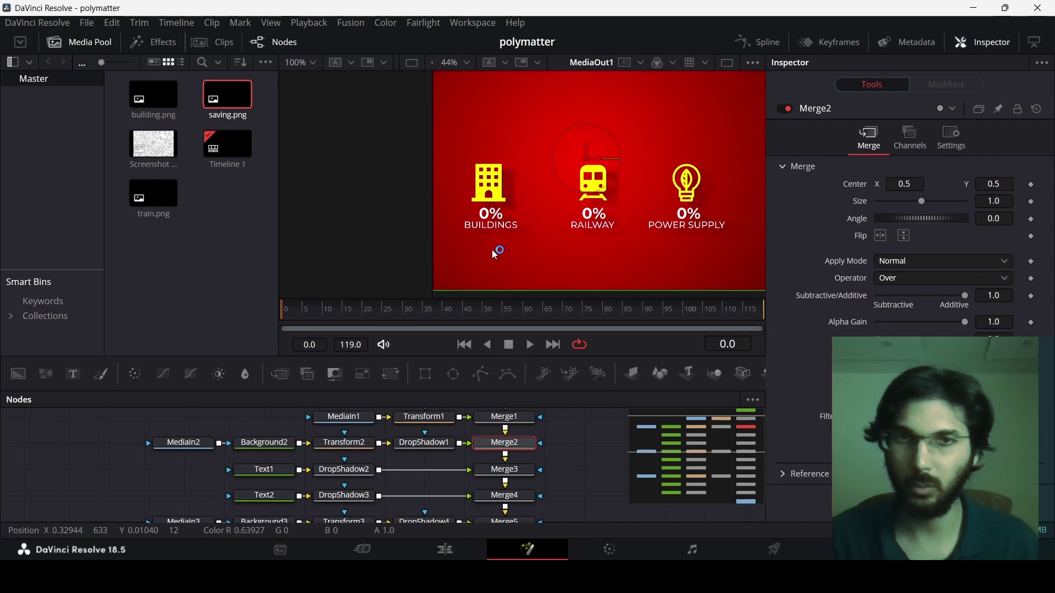
scroll(466, 187, "up", 5)
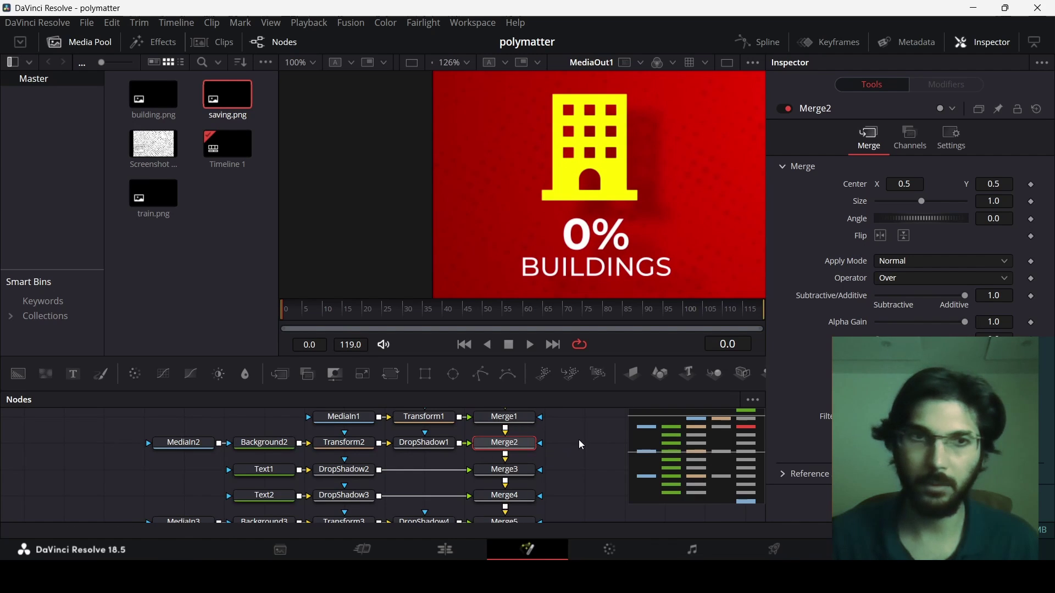
left_click(333, 317)
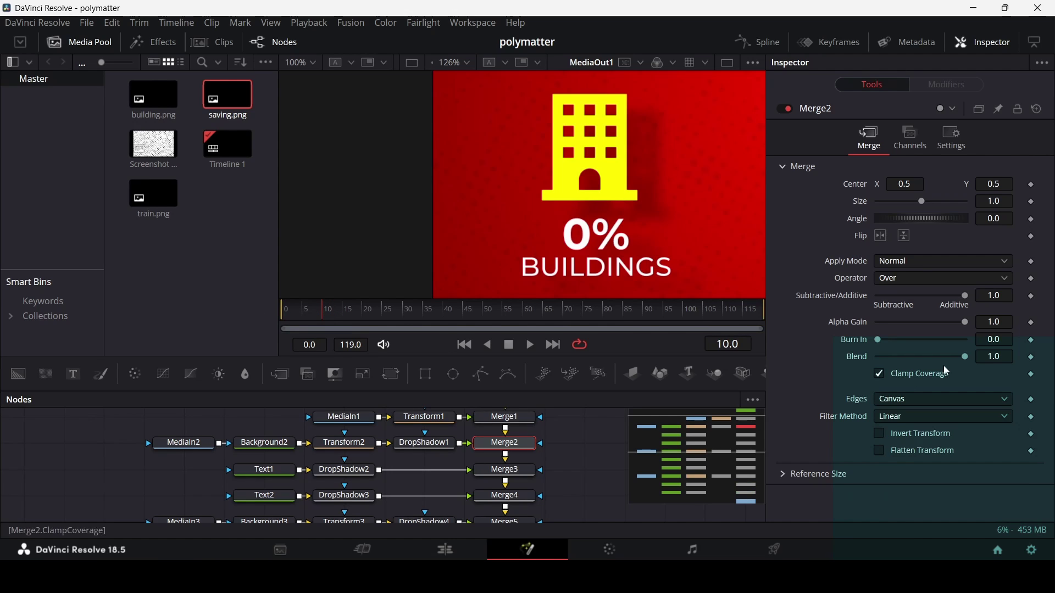
left_click(1033, 341)
left_click(1032, 357)
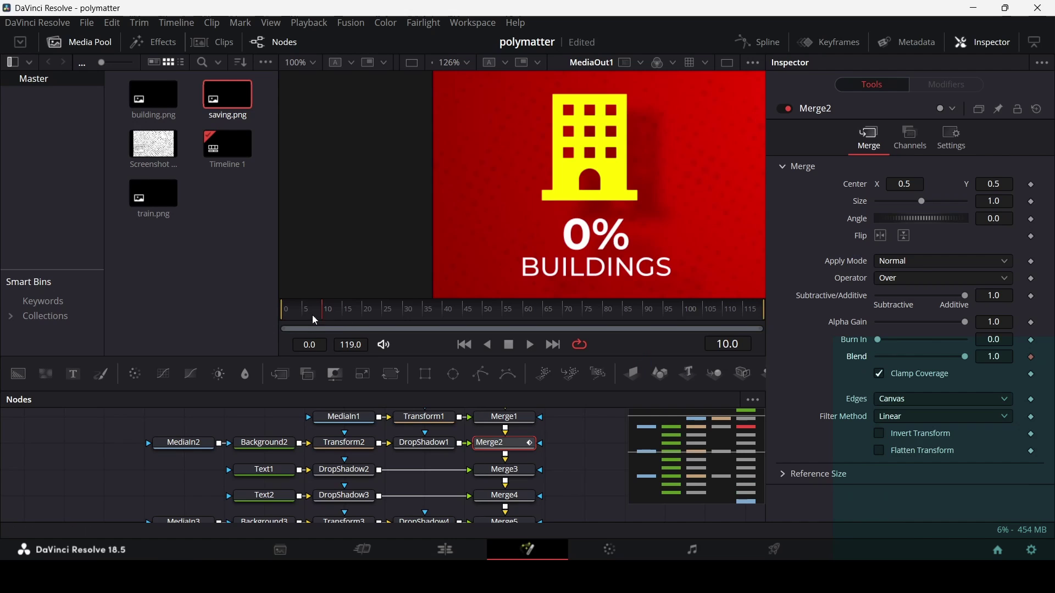
key("Home")
left_click_drag(966, 358, 847, 361)
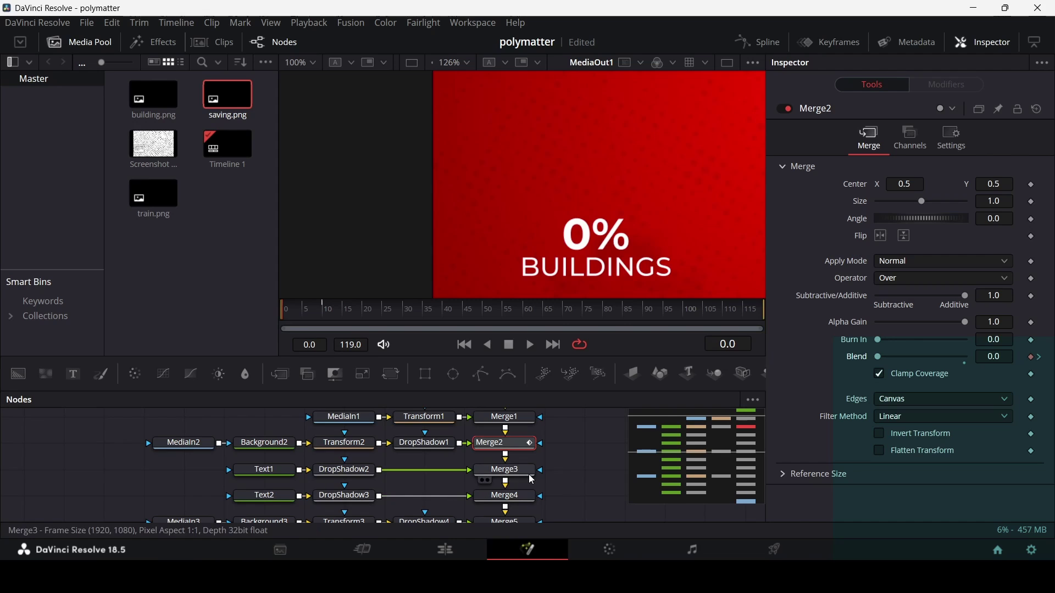
Fade in the buildings percentage by keyframing Text1's shading Opacity at 0.0 on frame 0 and 1.0 on frame 5.
left_click(265, 470)
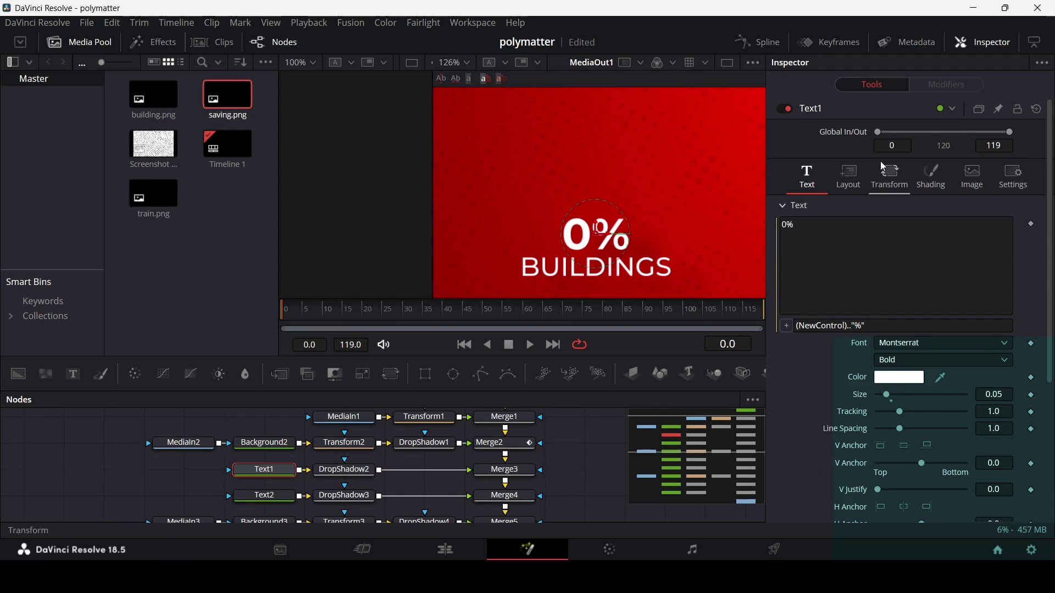
left_click(933, 176)
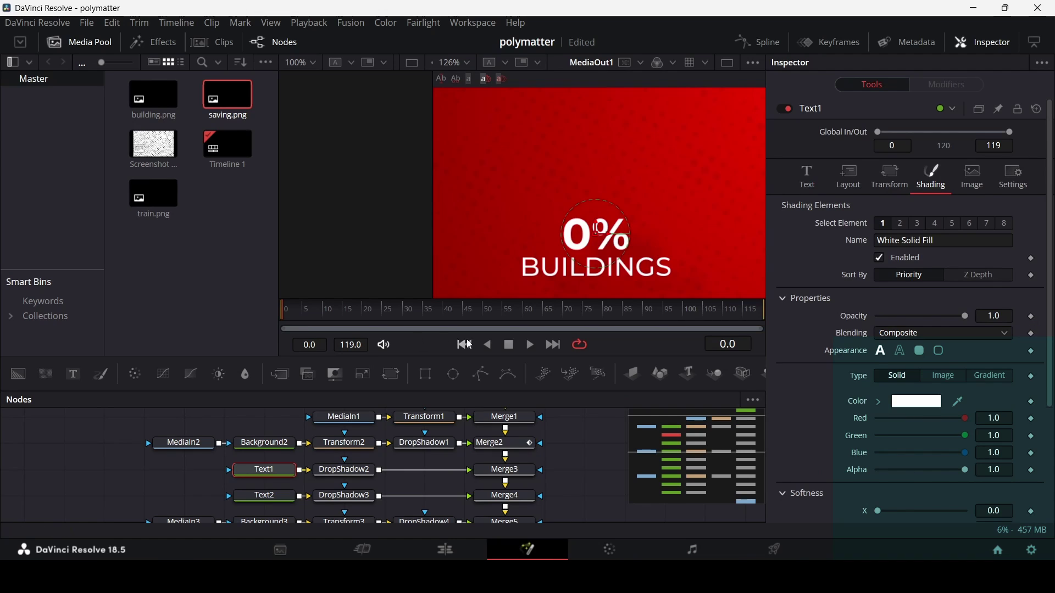
left_click_drag(965, 316, 815, 321)
left_click(1030, 321)
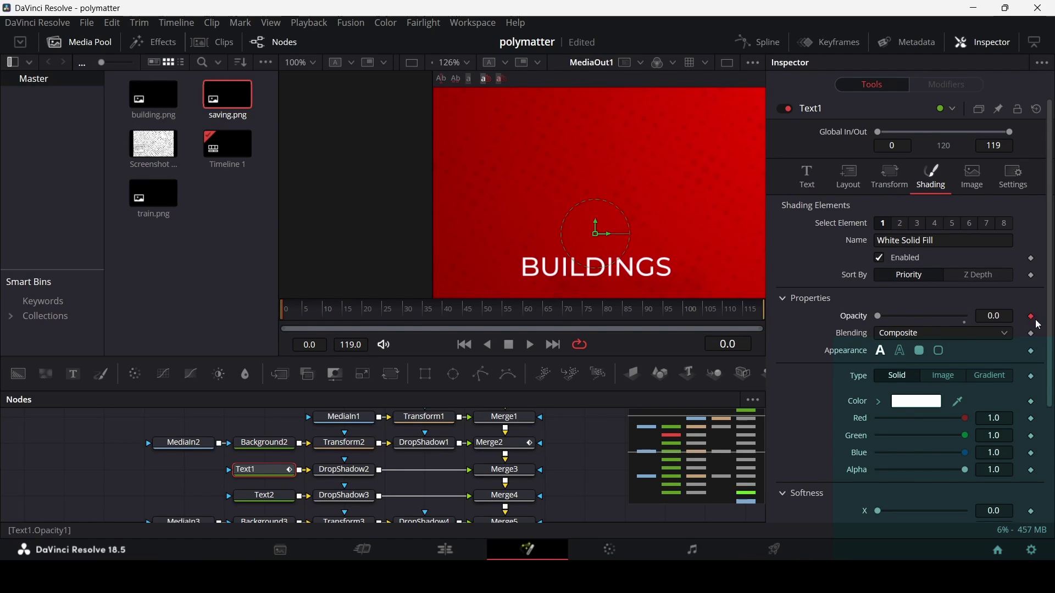
mouse_move(326, 319)
left_mouse_down()
mouse_move(334, 314)
mouse_move(308, 324)
left_mouse_up()
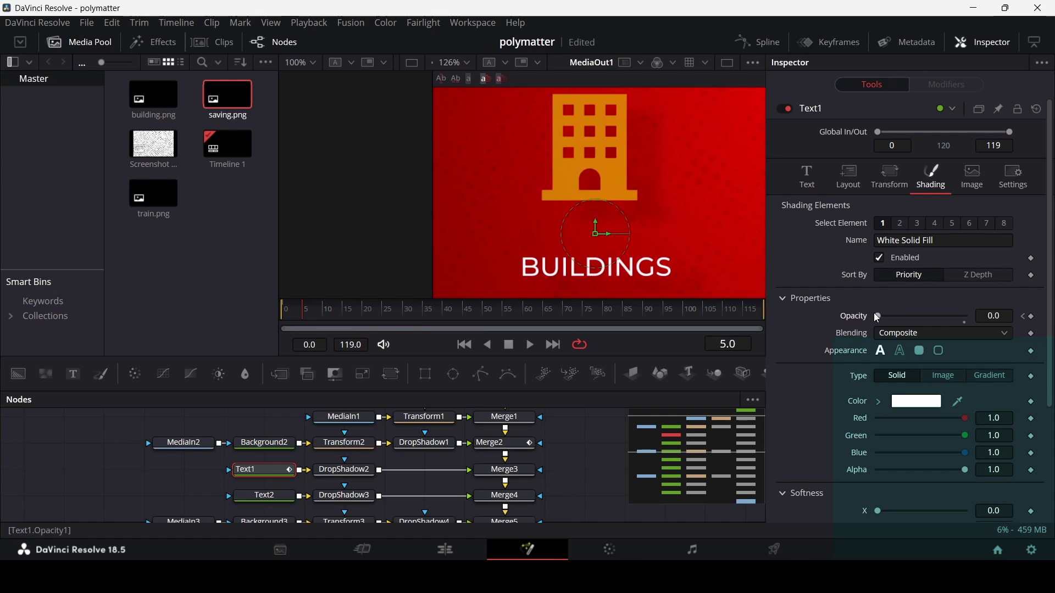
left_click_drag(878, 317, 998, 323)
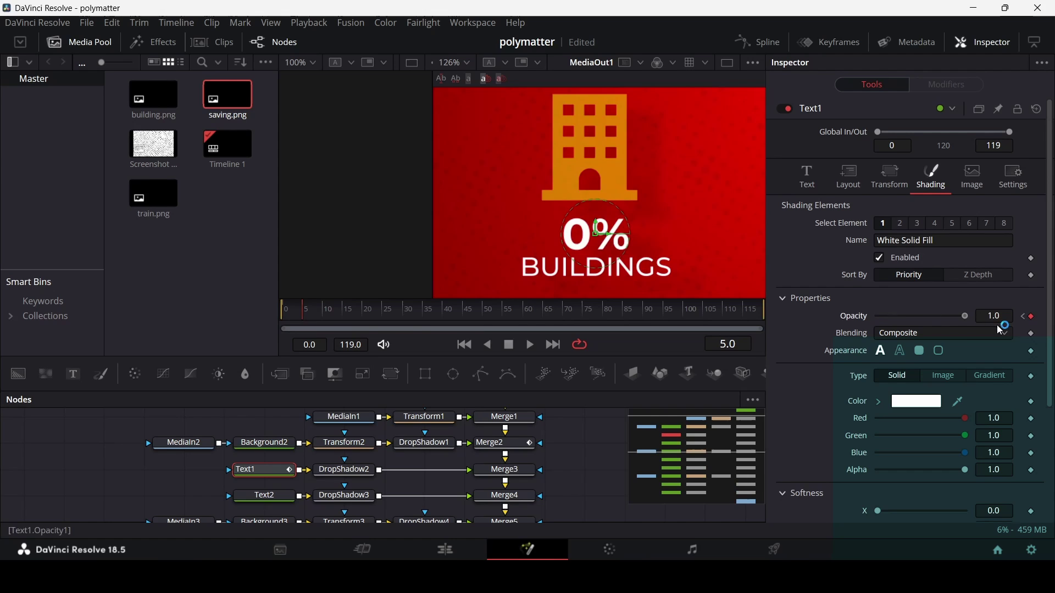
Fade in the BUILDINGS label by keyframing Text2's shading Opacity at 0.0 on frame 0 and 1.0 on frame 10.
left_click(275, 494)
key("Home")
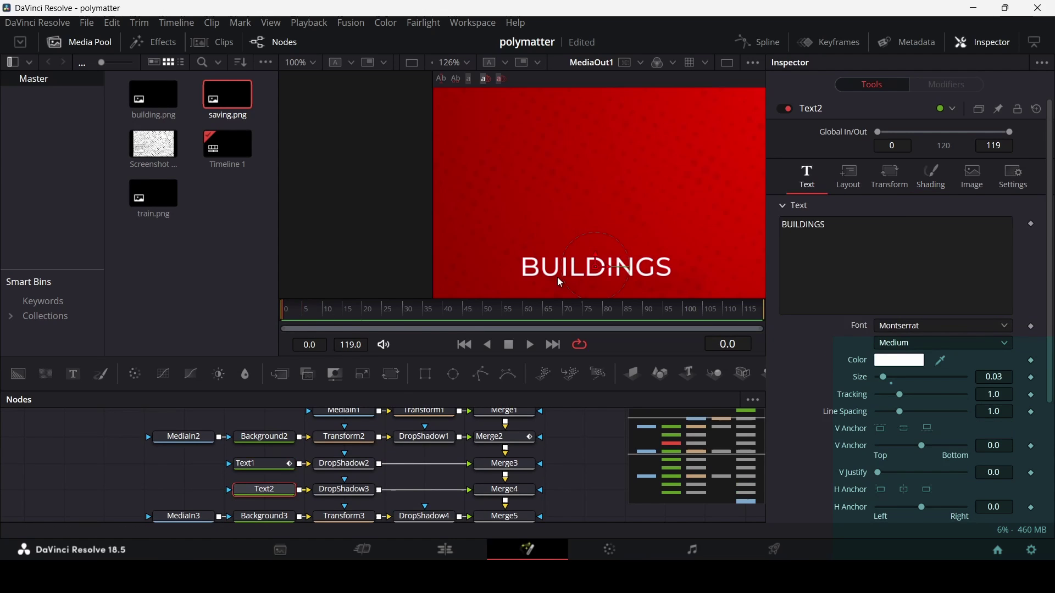
left_click(932, 177)
left_click_drag(972, 316, 878, 317)
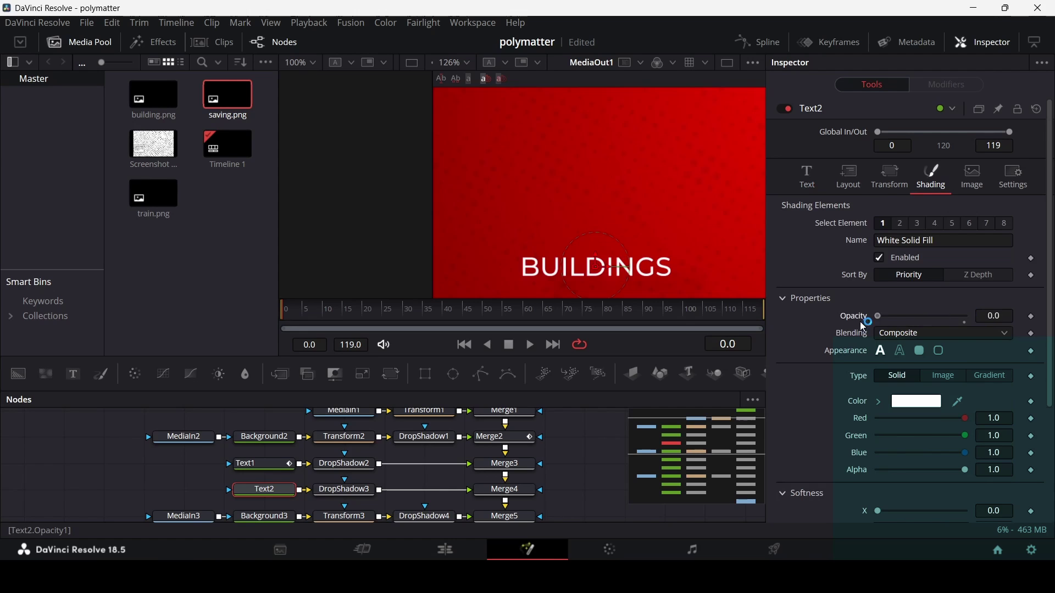
left_click(1031, 317)
left_click(329, 311)
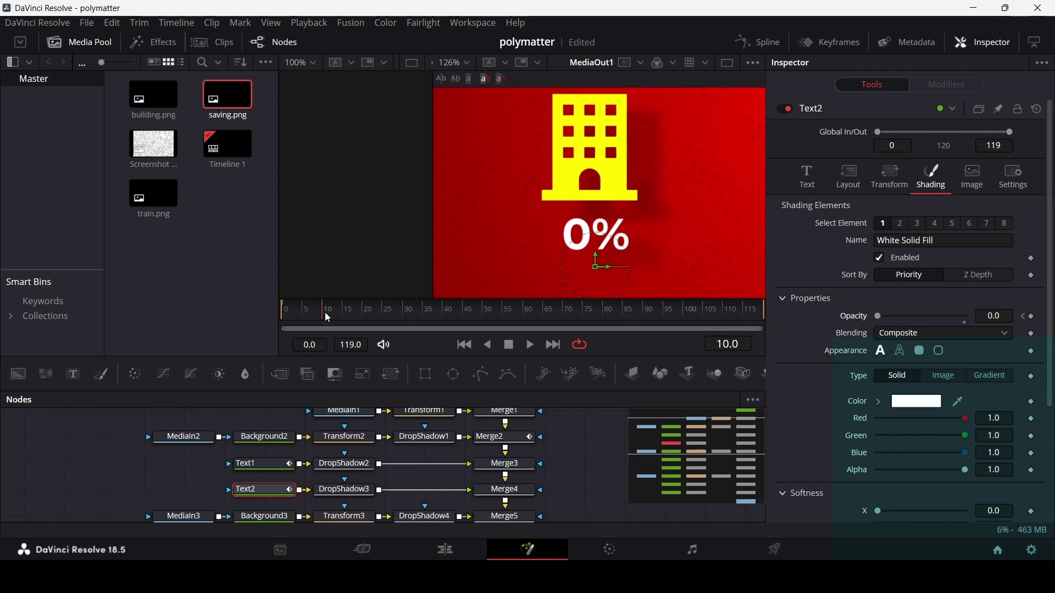
left_click_drag(879, 316, 1001, 320)
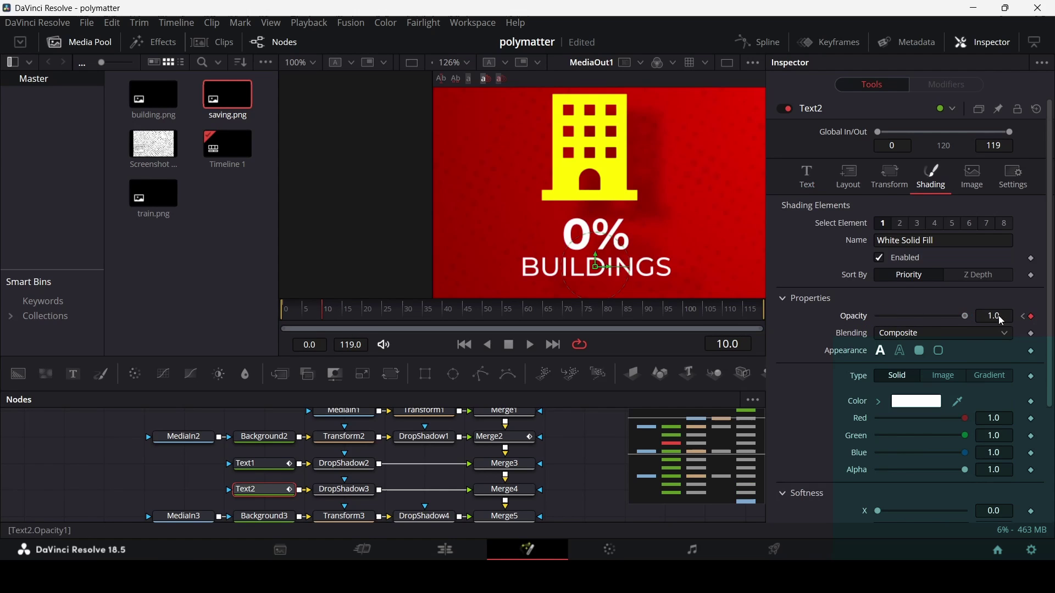
Review the opening frames to check the fade-in of the building icon and its captions.
left_click(565, 459)
key("ctrl+f")
left_click_drag(280, 313, 343, 314)
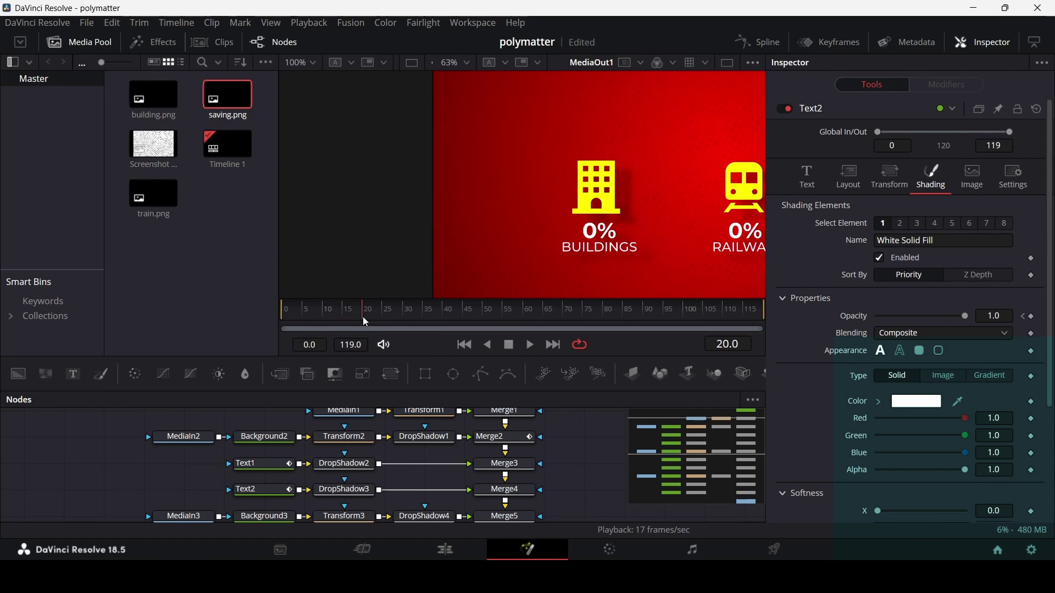
Animate the buildings percentage by keyframing Text1's New Control at 0 on frame 0 and 68 on frame 20.
left_click(263, 463)
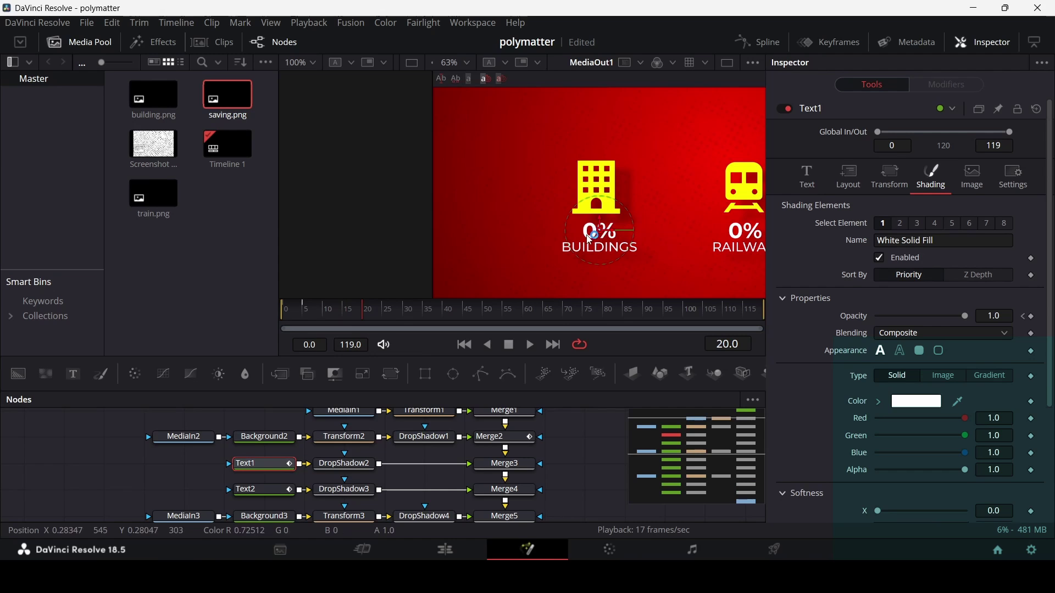
left_click(806, 178)
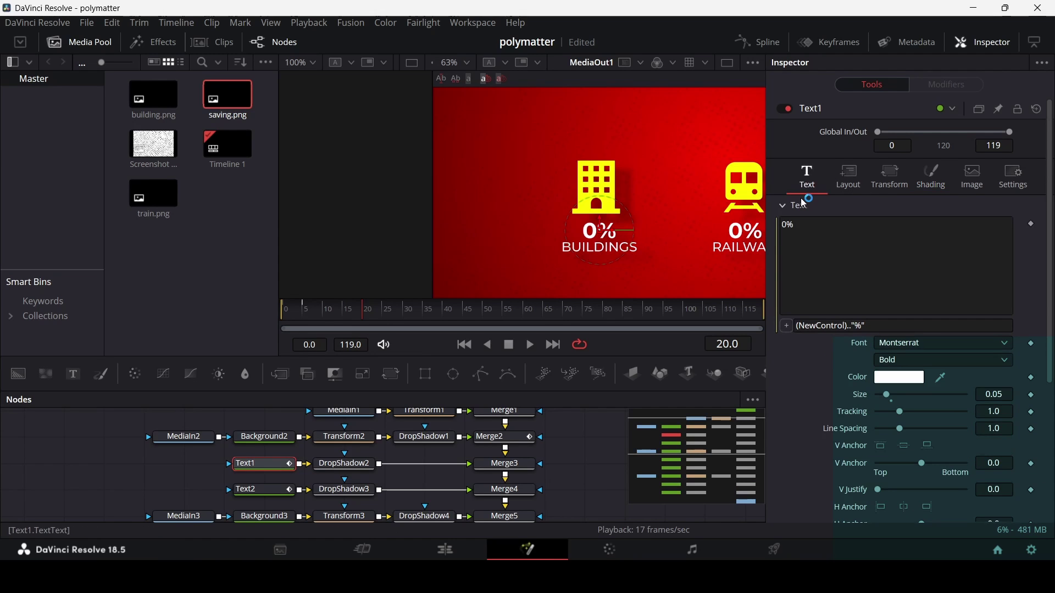
scroll(808, 251, "down", 3)
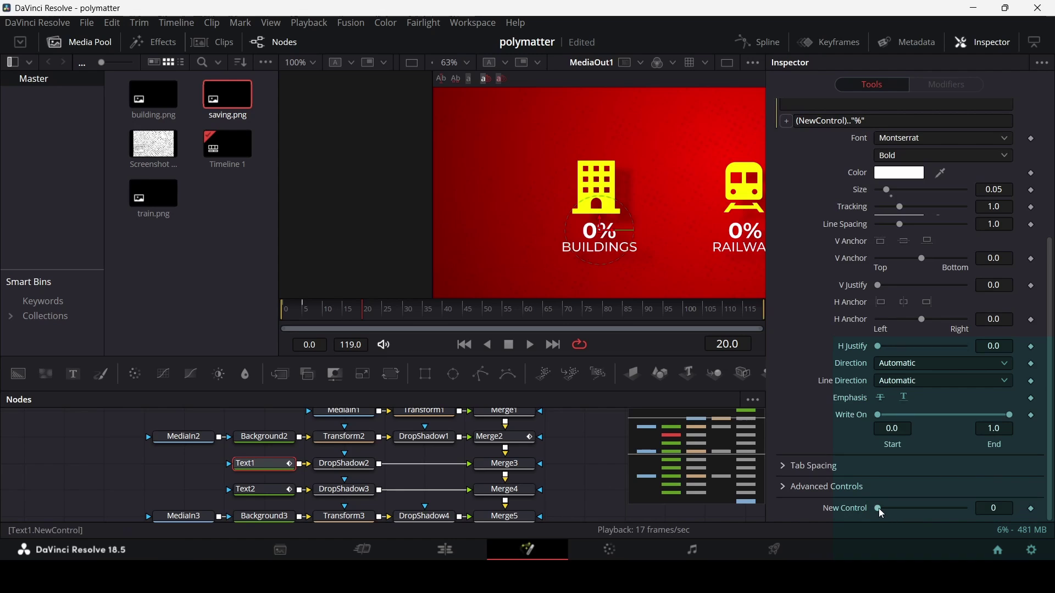
mouse_move(882, 513)
left_mouse_down()
mouse_move(965, 509)
mouse_move(863, 515)
left_mouse_up()
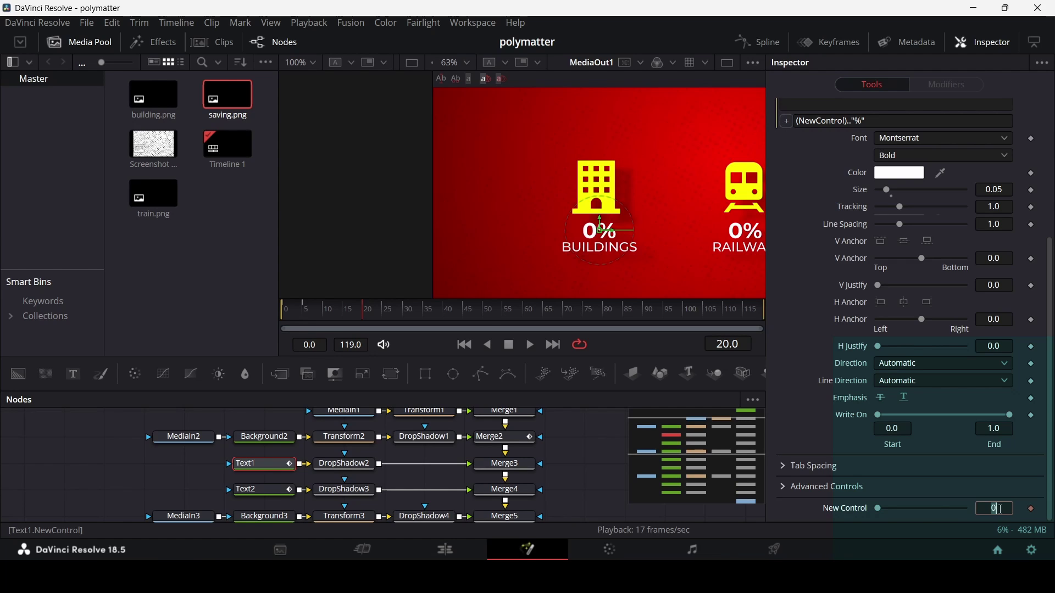
key("Return")
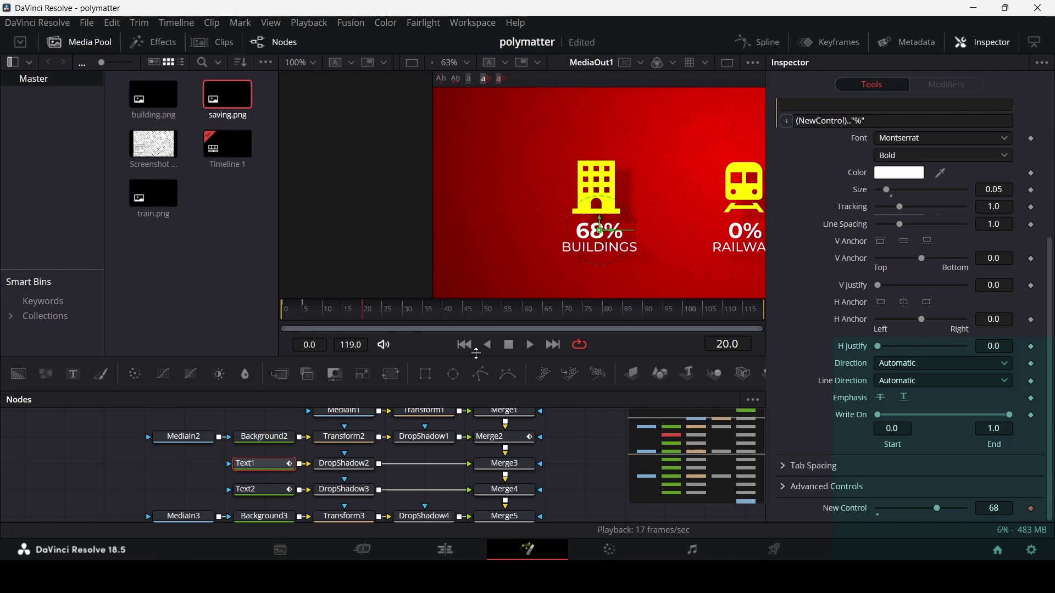
Play the opening frames from frame 0 to check the buildings percentage counting up.
left_click_drag(325, 315, 277, 316)
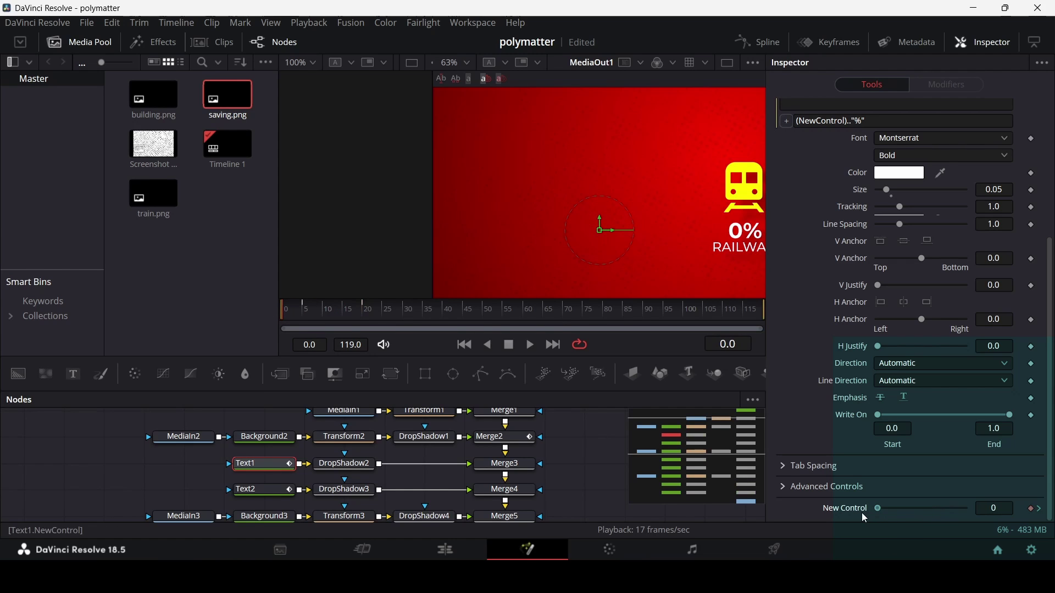
left_click(575, 444)
key("space")
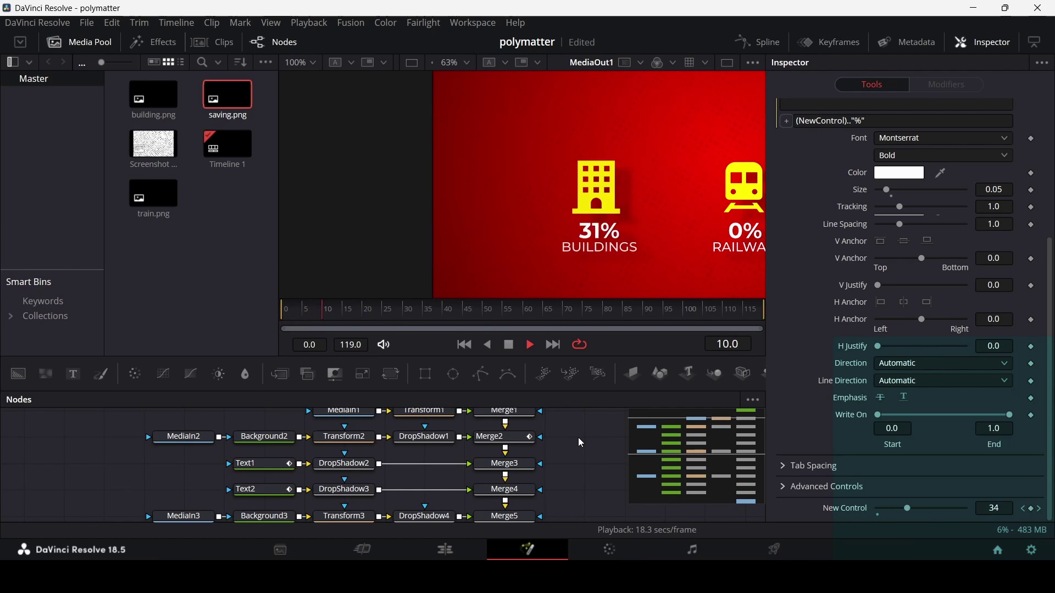
key("space")
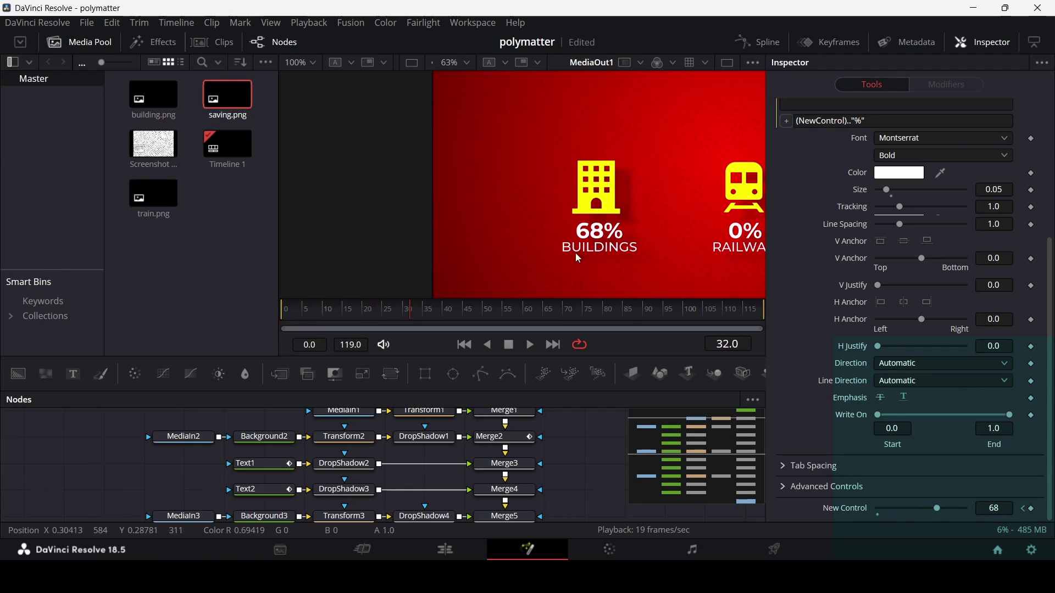
left_click_drag(316, 311, 282, 312)
key("space")
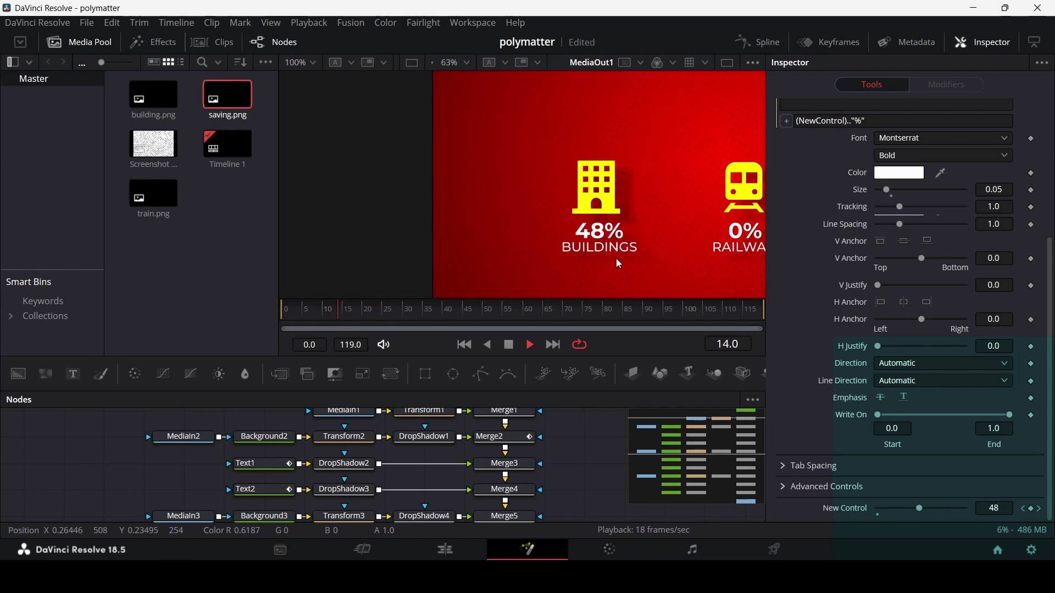
key("space")
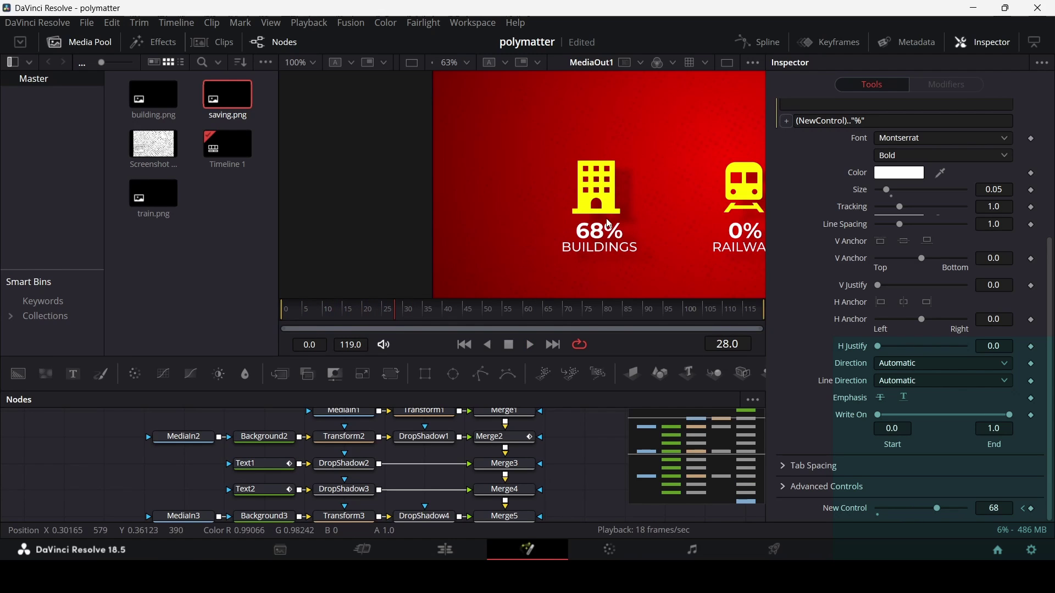
scroll(600, 235, "up", 3)
scroll(600, 235, "down", 3)
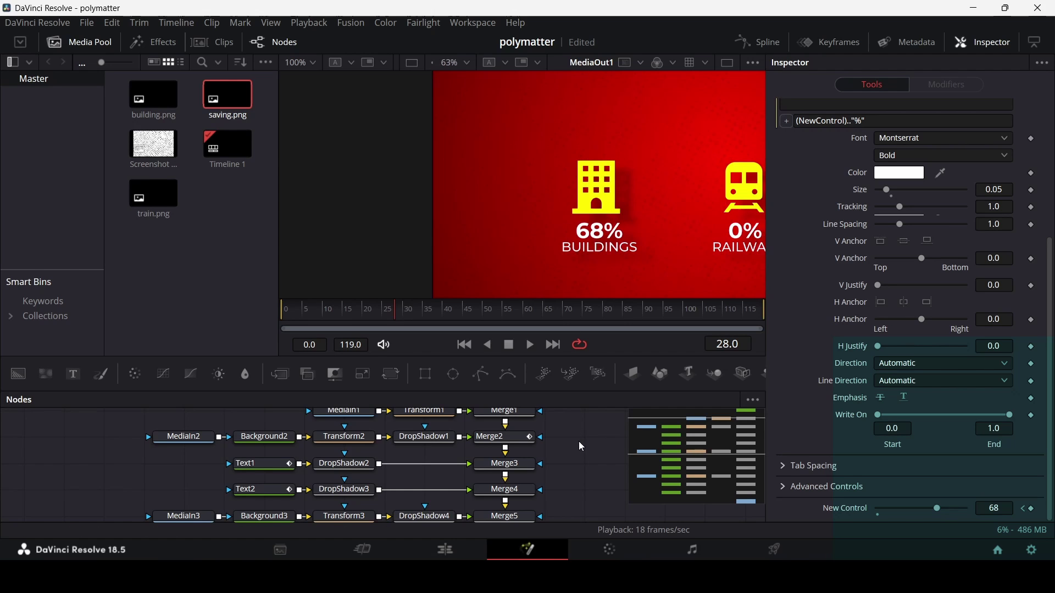
Fade in the train icon by keyframing Merge5's Blend at 0.0 on frame 10 and 1.0 on frame 20.
left_click_drag(648, 245, 539, 250)
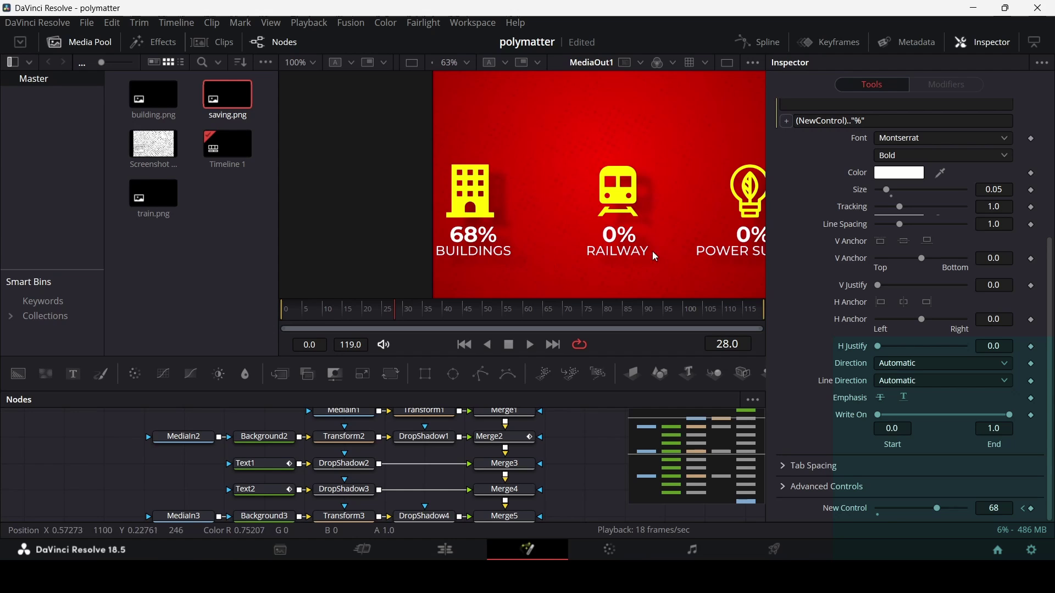
left_click_drag(700, 249, 597, 249)
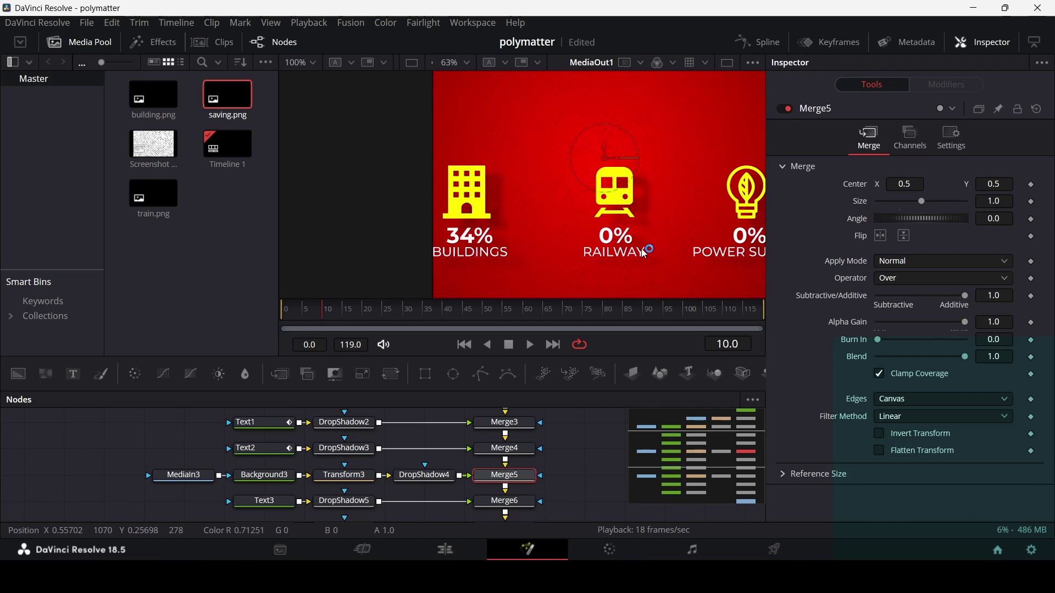
left_click_drag(660, 248, 621, 248)
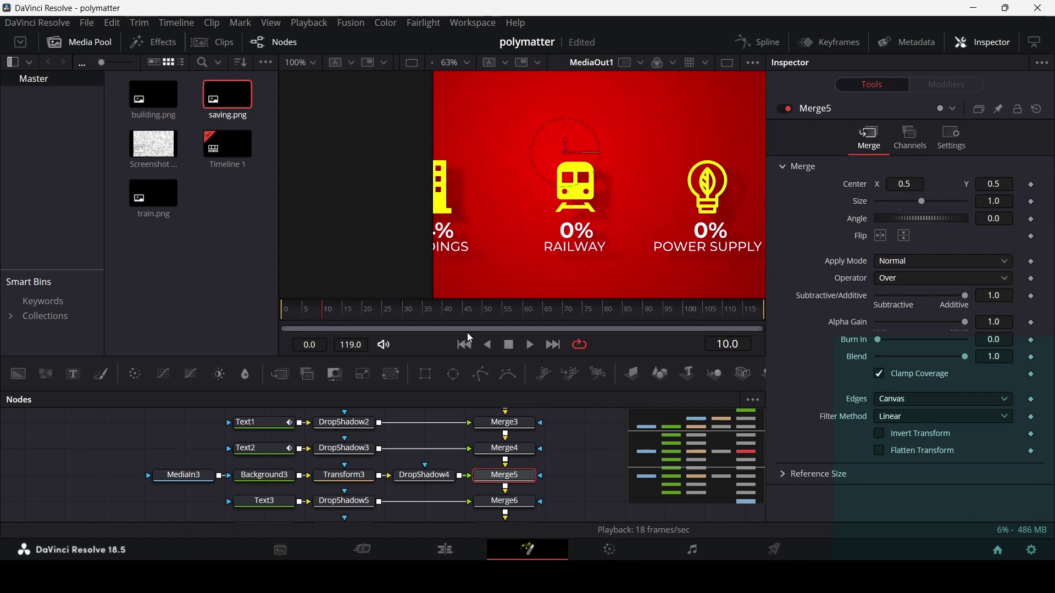
mouse_move(323, 321)
left_mouse_down()
mouse_move(295, 317)
mouse_move(319, 318)
left_mouse_up()
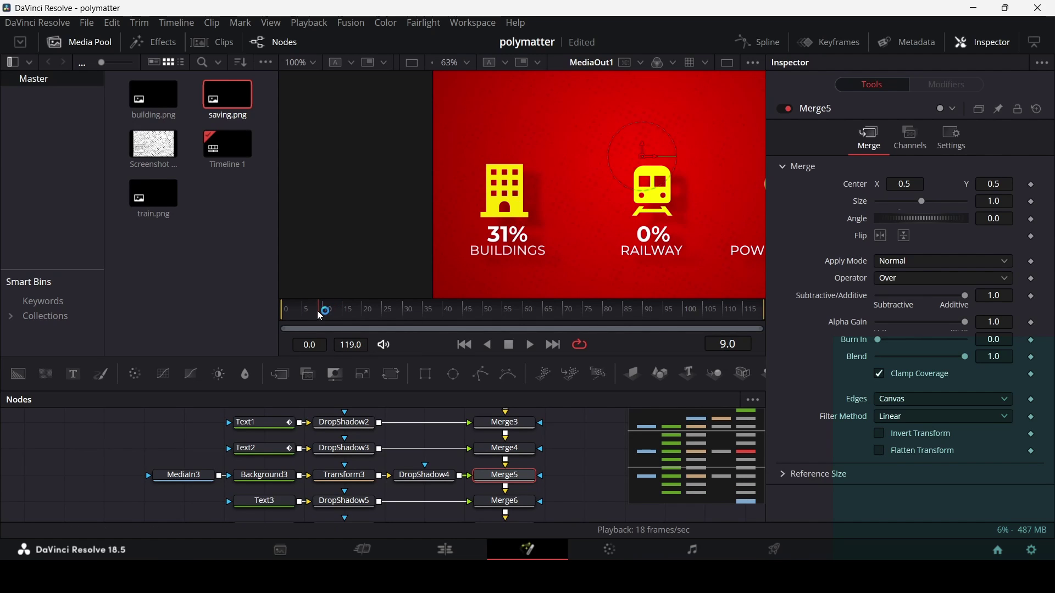
mouse_move(317, 311)
left_mouse_down()
mouse_move(289, 315)
mouse_move(325, 319)
left_mouse_up()
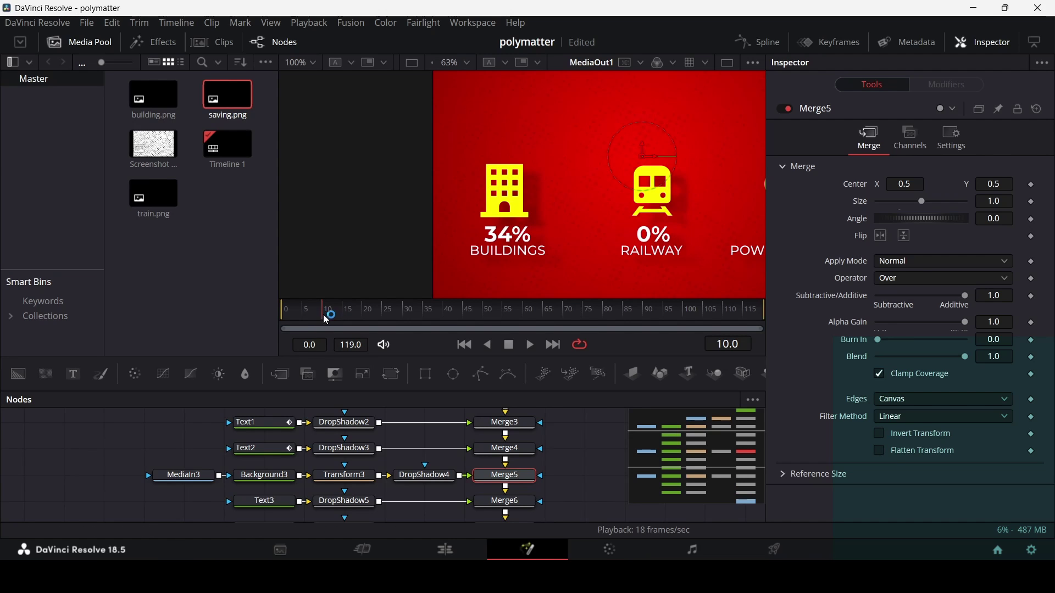
left_click_drag(361, 317, 327, 318)
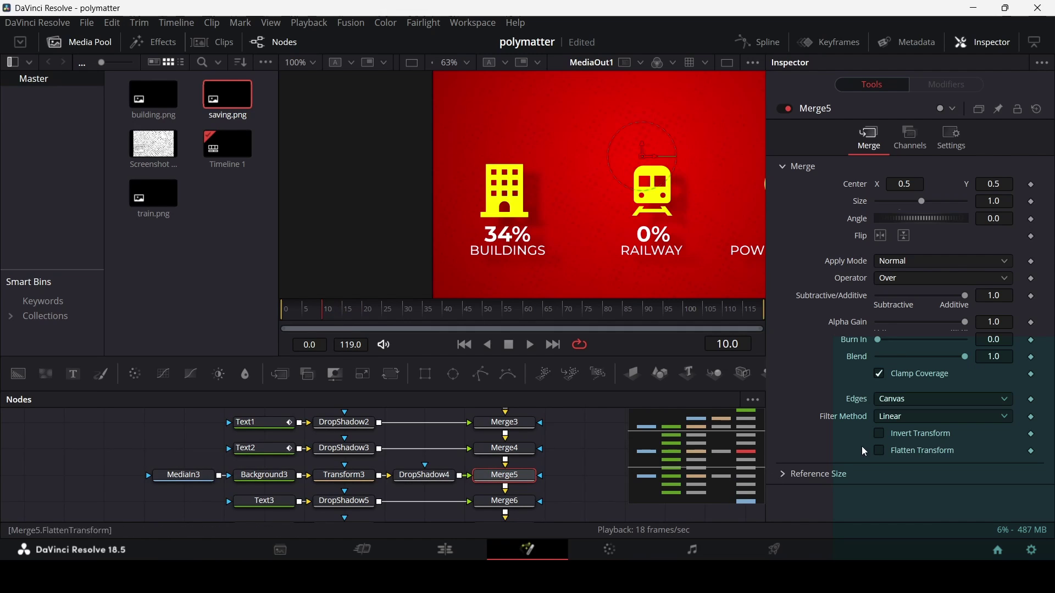
left_click(1032, 358)
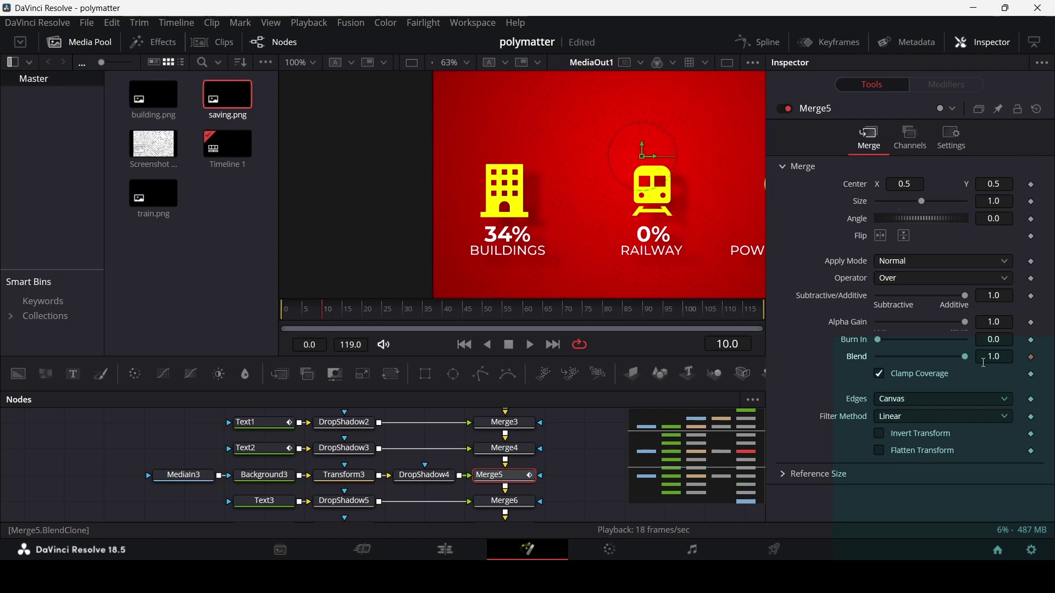
left_click_drag(966, 357, 413, 348)
left_click_drag(365, 317, 362, 320)
left_click(364, 315)
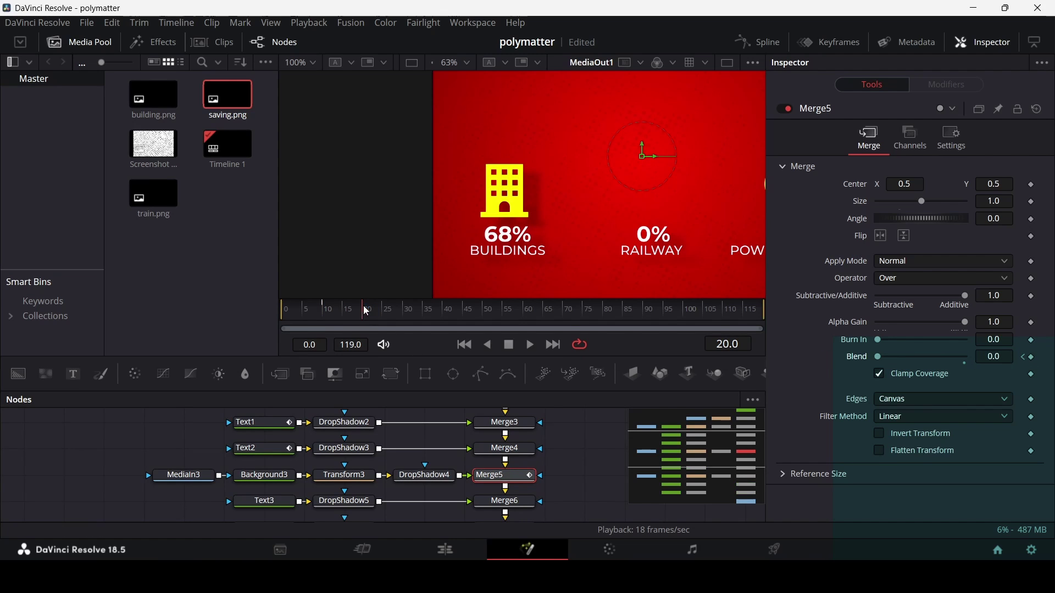
left_click_drag(878, 359, 998, 359)
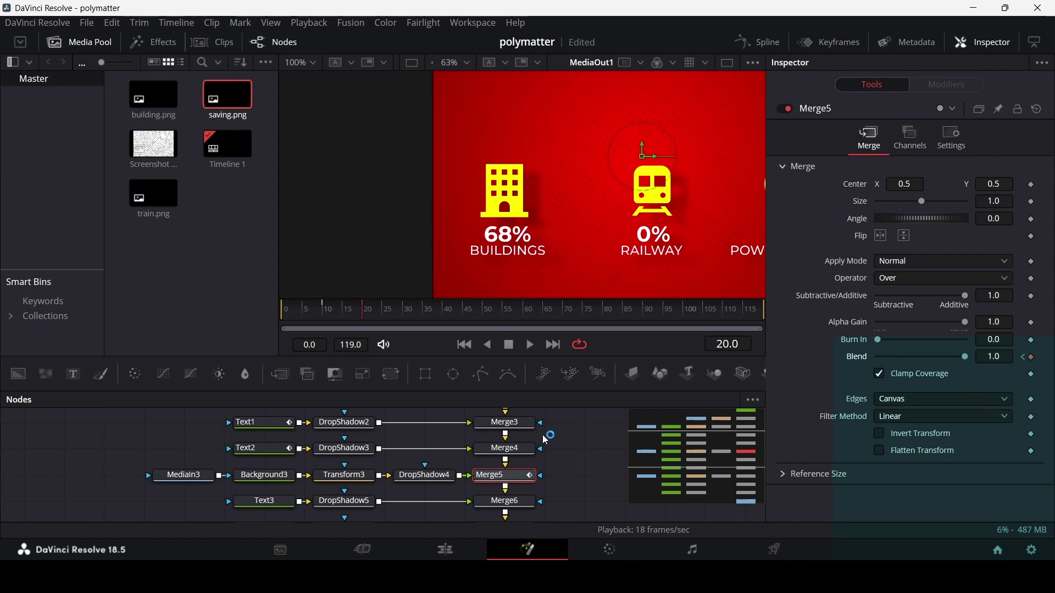
Fade in the railway percentage by keyframing Text3's shading Opacity at 0.0 on frame 10 and 1.0 on frame 15.
left_click(267, 501)
scroll(385, 483, "down", 1)
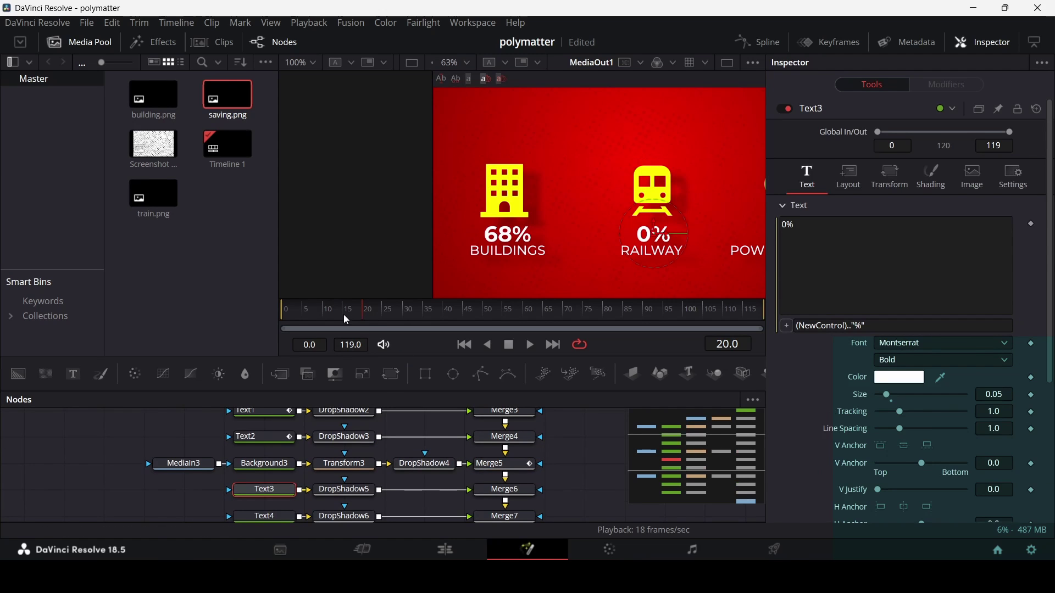
left_click(322, 314)
left_click(933, 177)
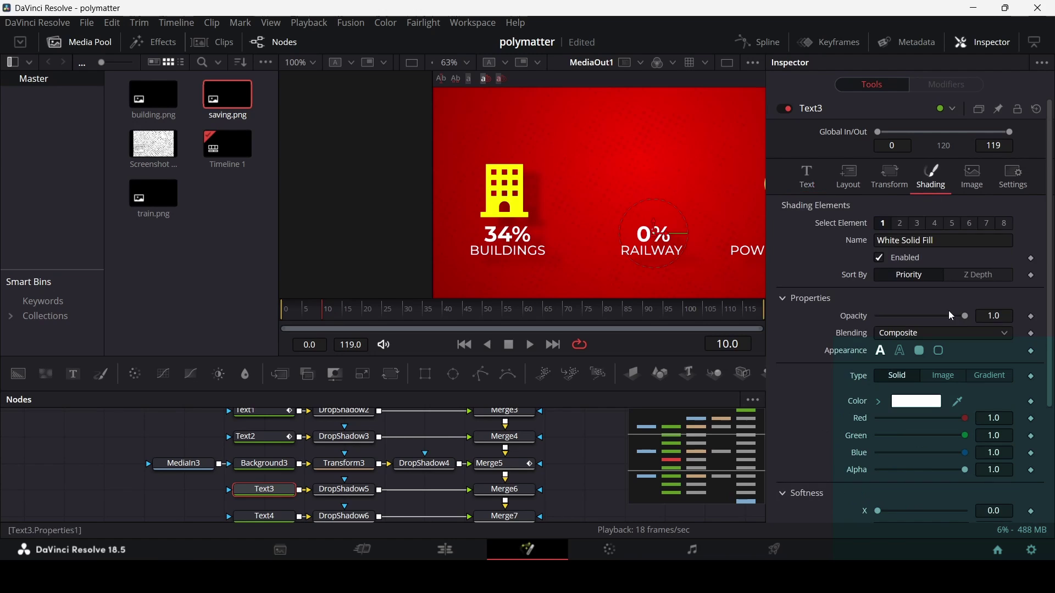
left_click_drag(964, 317, 854, 323)
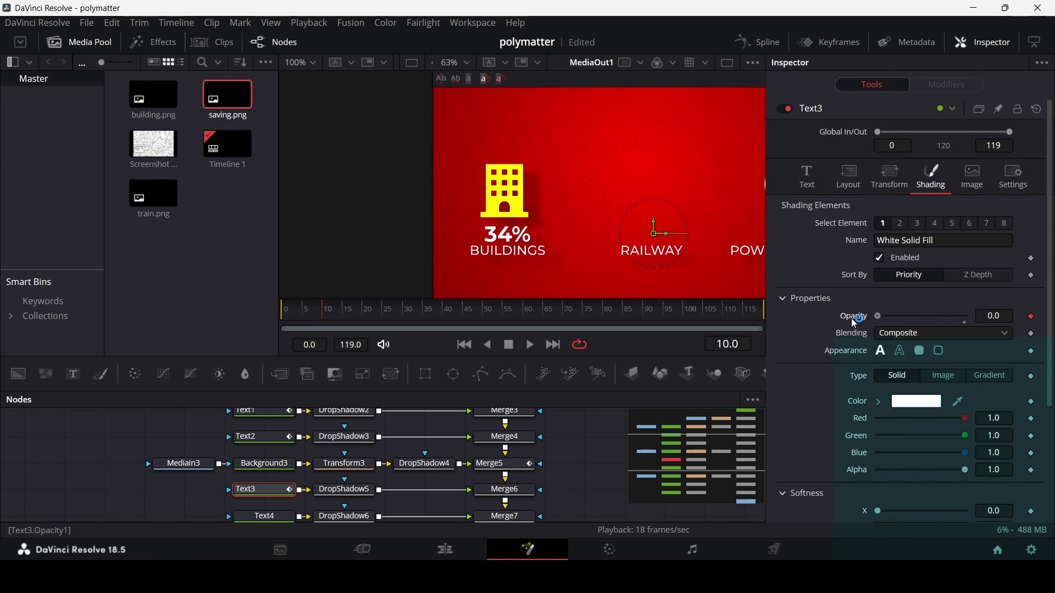
left_click(345, 311)
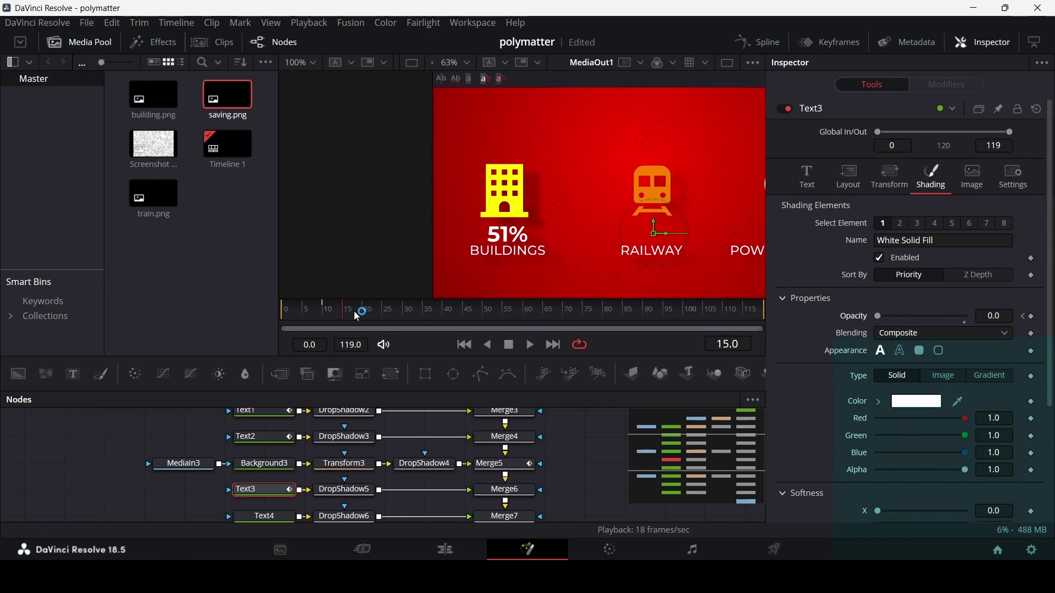
left_click_drag(879, 316, 991, 316)
Fade in the RAILWAY label by keyframing Text4's shading Opacity at 0.0 on frame 10 and 1.0 on frame 20.
left_click(283, 521)
left_click_drag(336, 313, 328, 320)
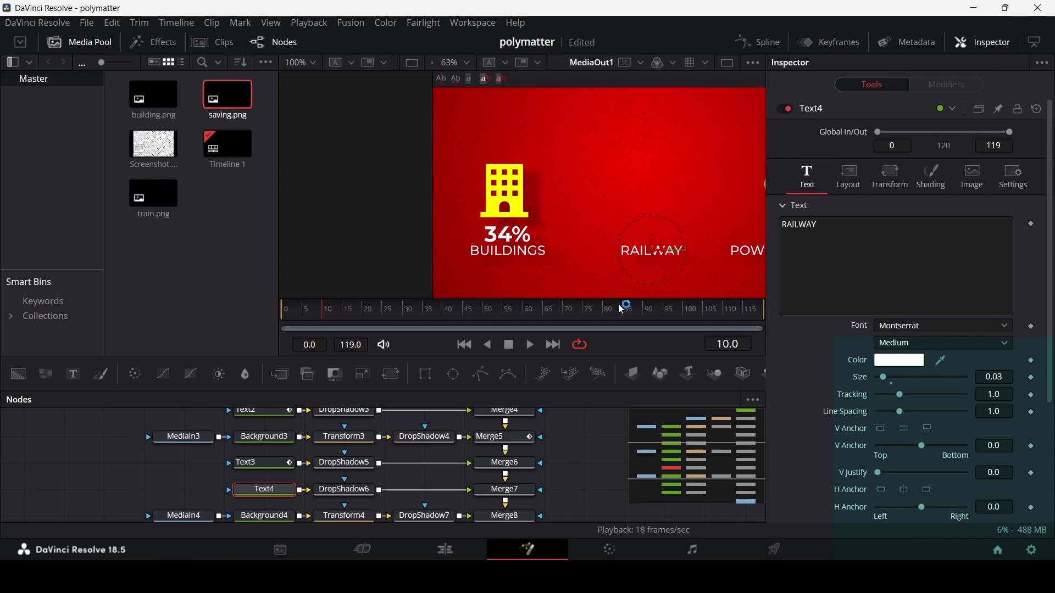
left_click(934, 176)
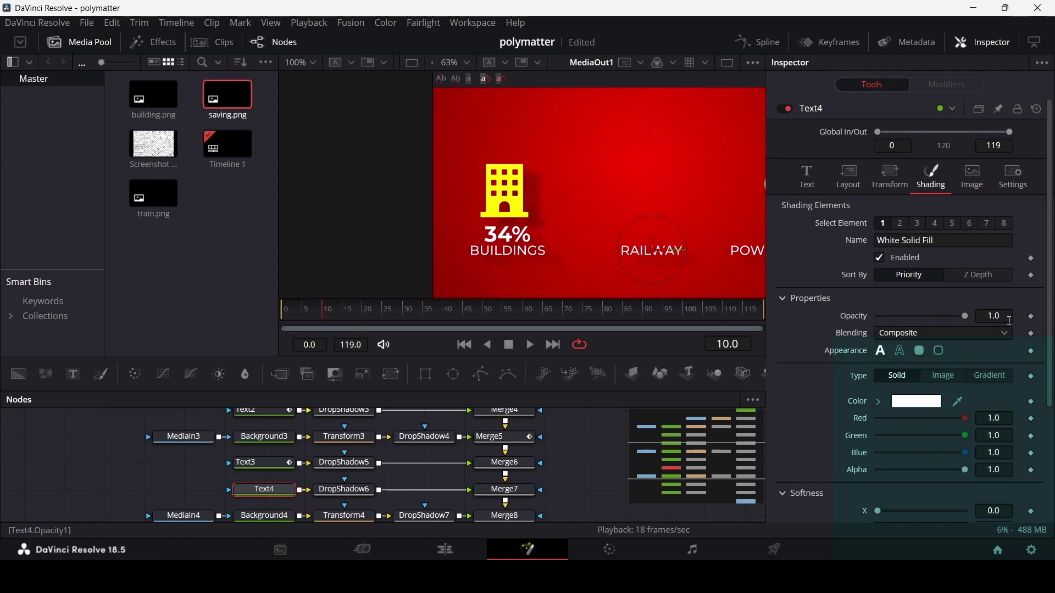
left_click(1033, 317)
left_click_drag(965, 317, 856, 317)
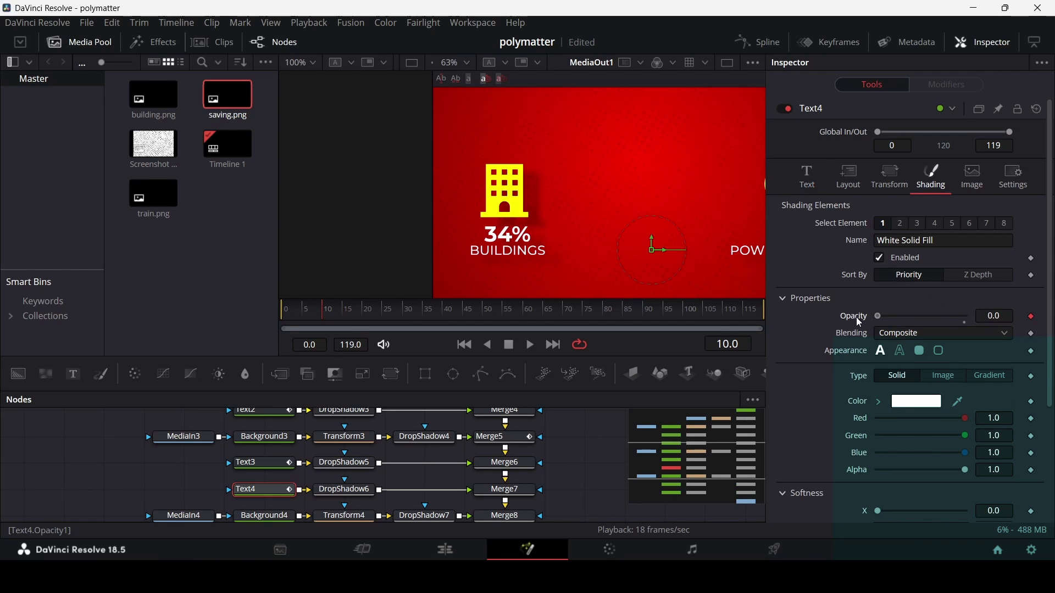
left_click(351, 310)
left_click(364, 313)
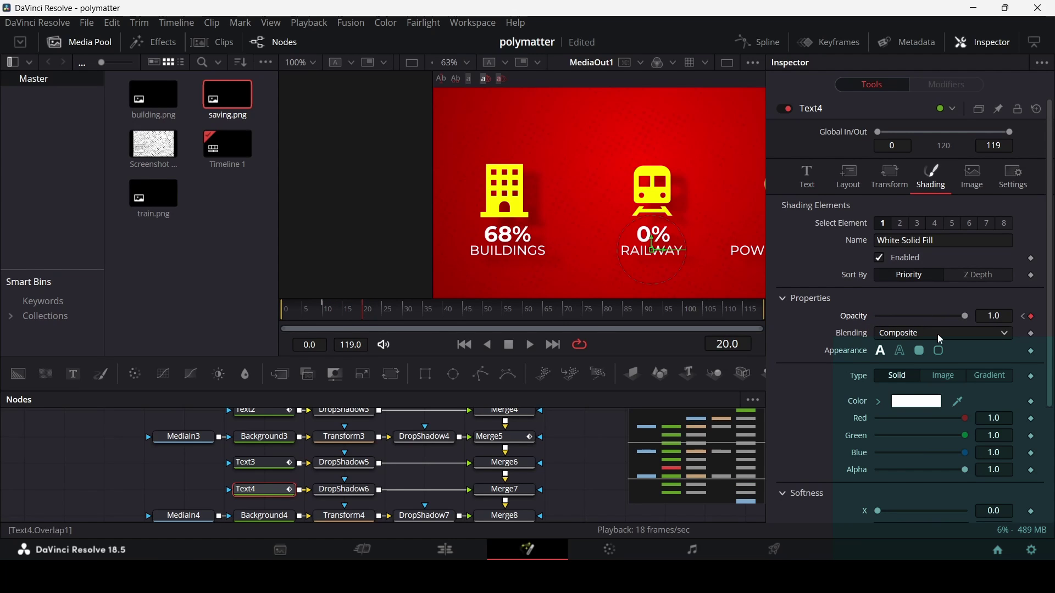
left_click(561, 421)
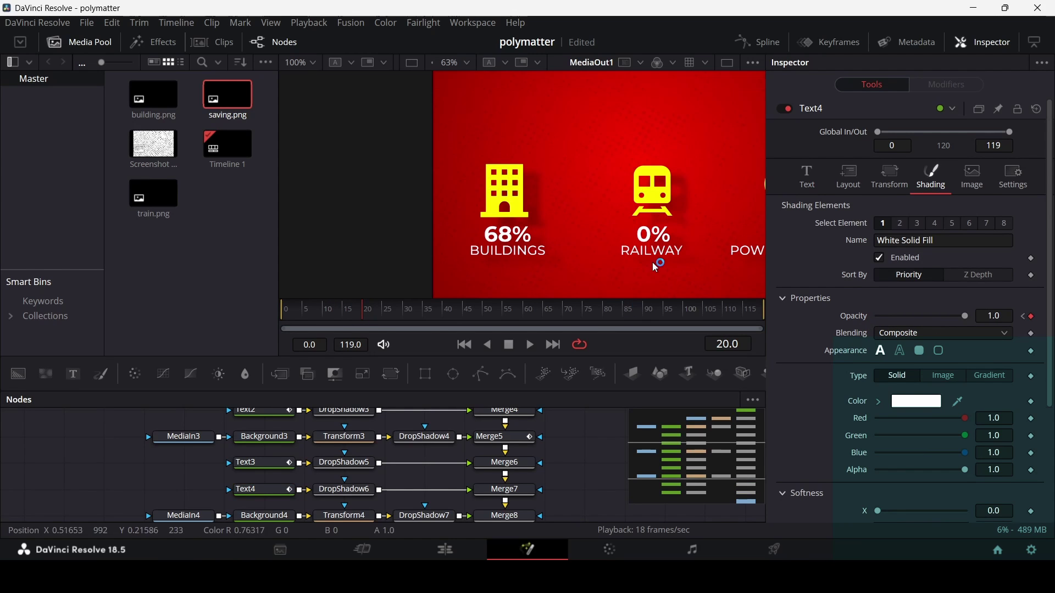
Animate the railway percentage by keyframing Text3's New Control at 0 on frame 10 and 45 on frame 30.
left_click_drag(657, 268, 499, 254)
key("ctrl+z")
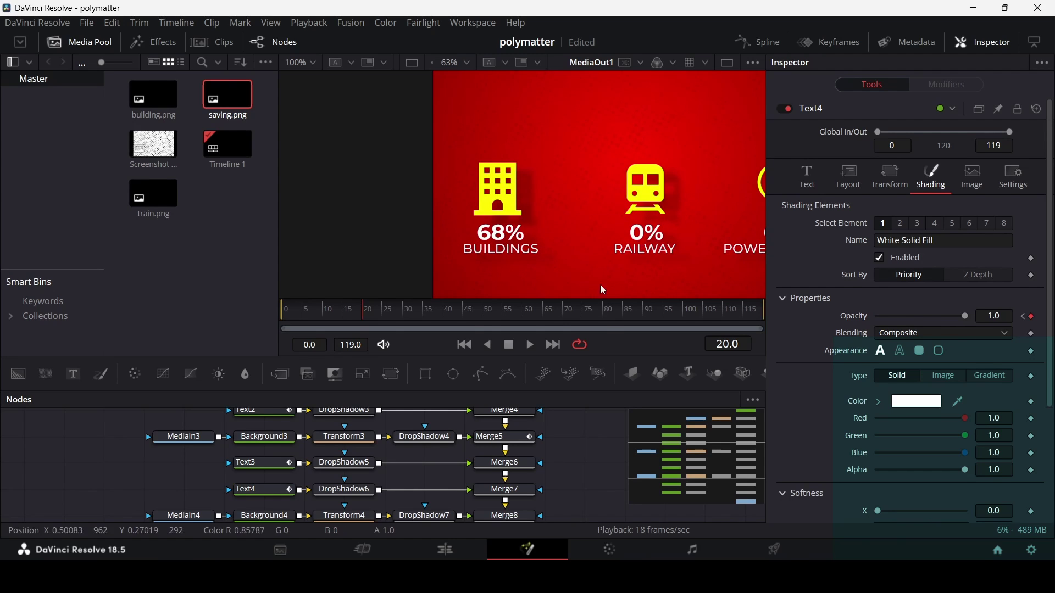
left_click(267, 464)
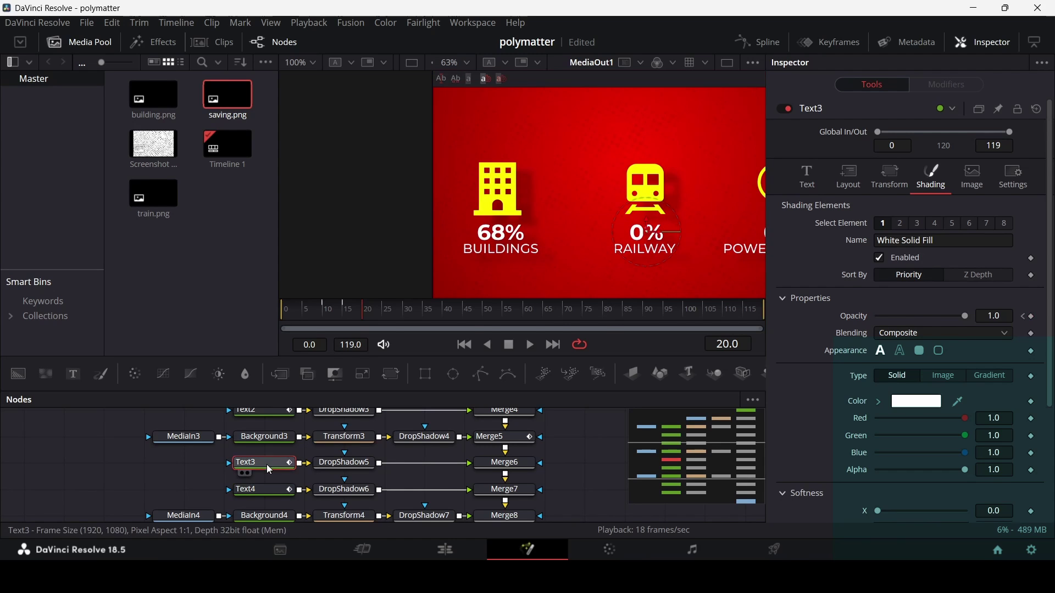
left_click(328, 316)
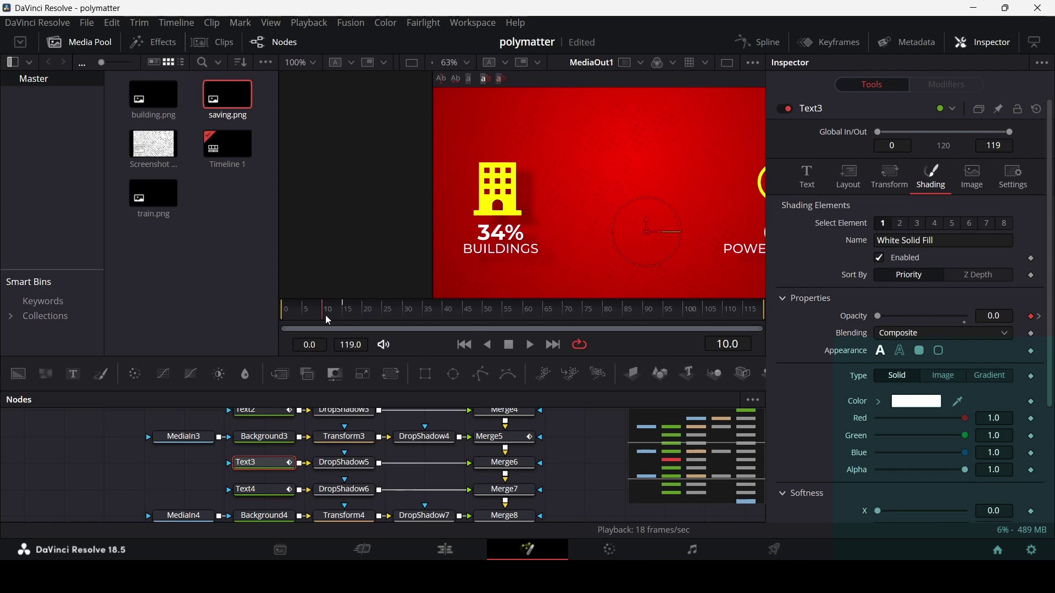
left_click(817, 181)
scroll(829, 379, "down", 4)
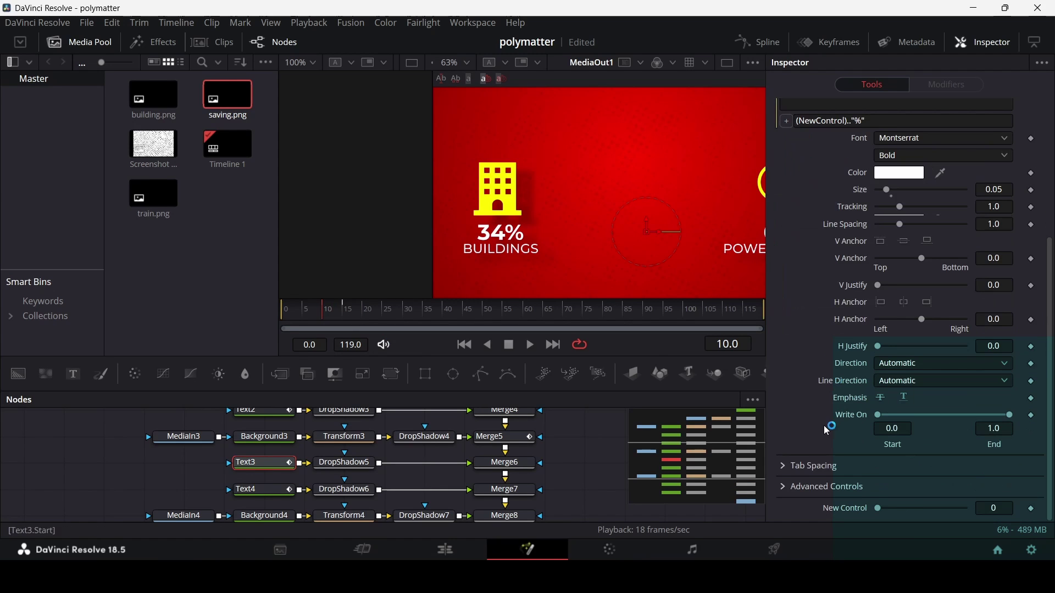
left_click(1033, 510)
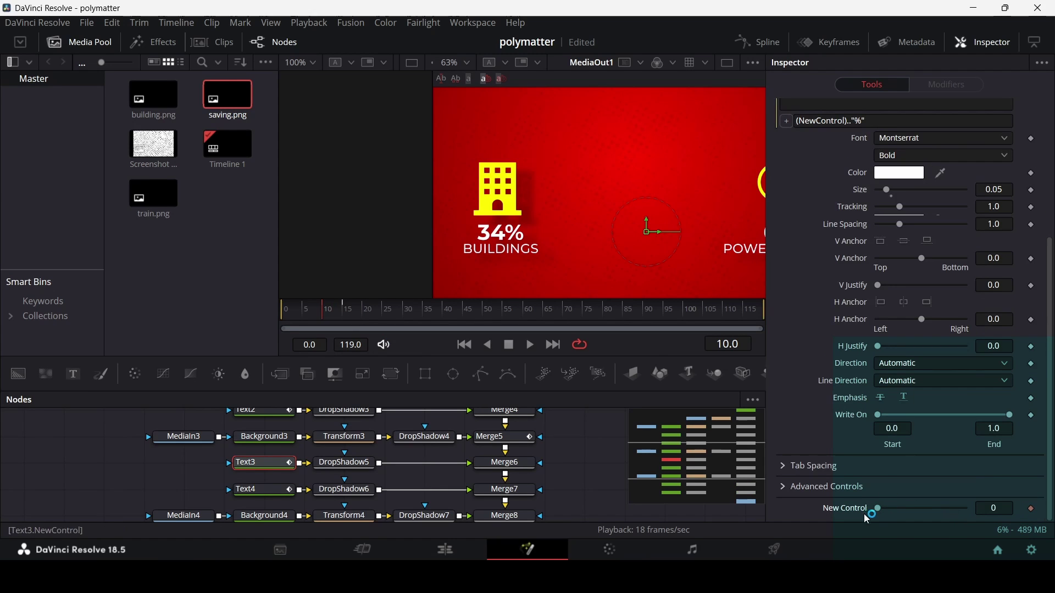
mouse_move(370, 321)
left_mouse_down()
mouse_move(362, 314)
mouse_move(383, 320)
left_mouse_up()
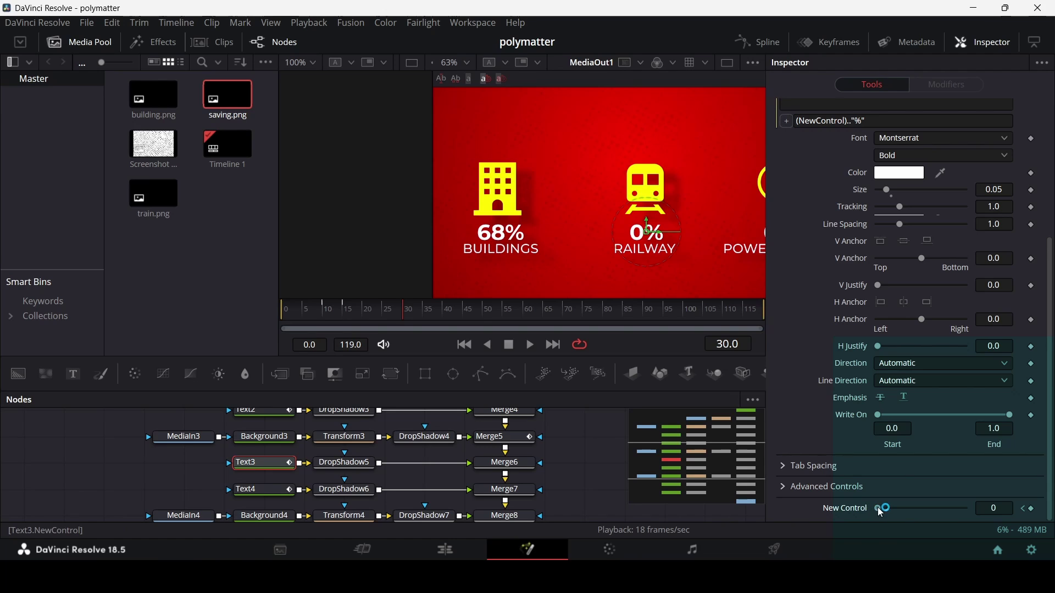
left_click_drag(881, 513, 911, 508)
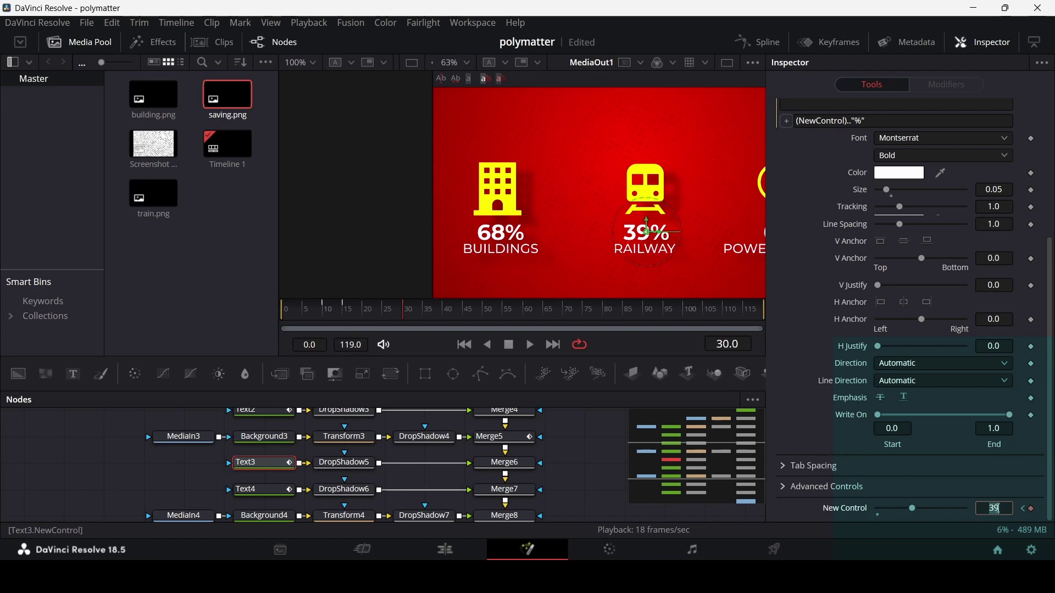
key("Return")
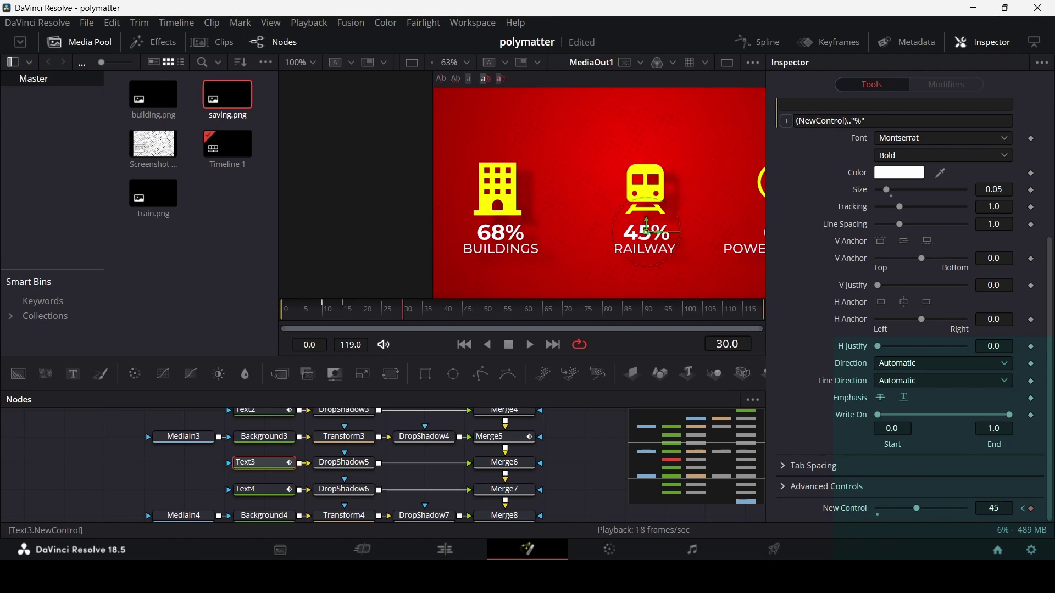
Play from frame 0 to check the railway icon fading in and its percentage counting up.
left_click_drag(331, 311, 284, 311)
key("space")
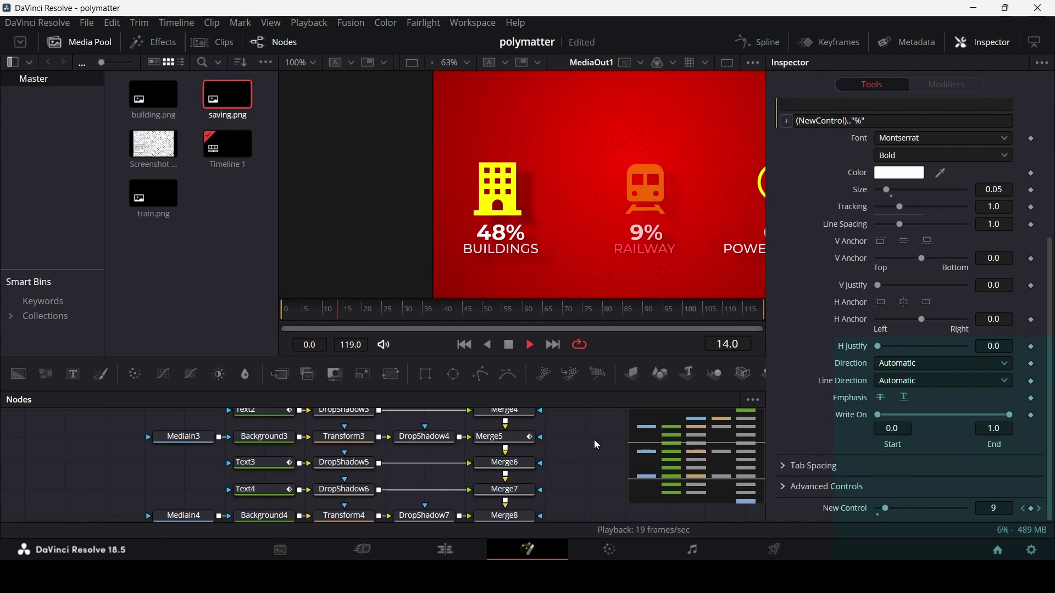
key("space")
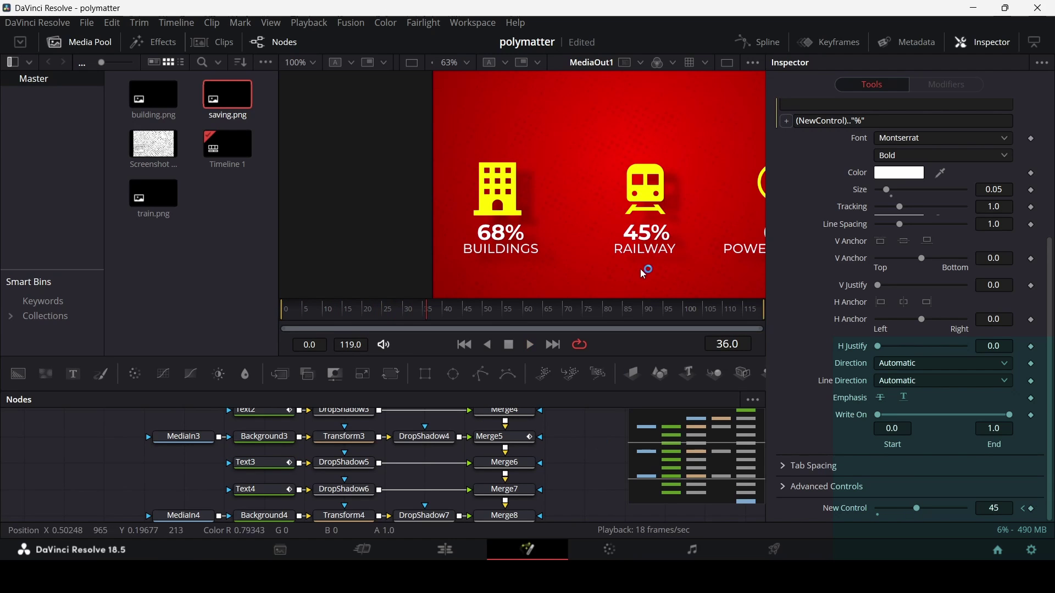
scroll(648, 259, "down", 3)
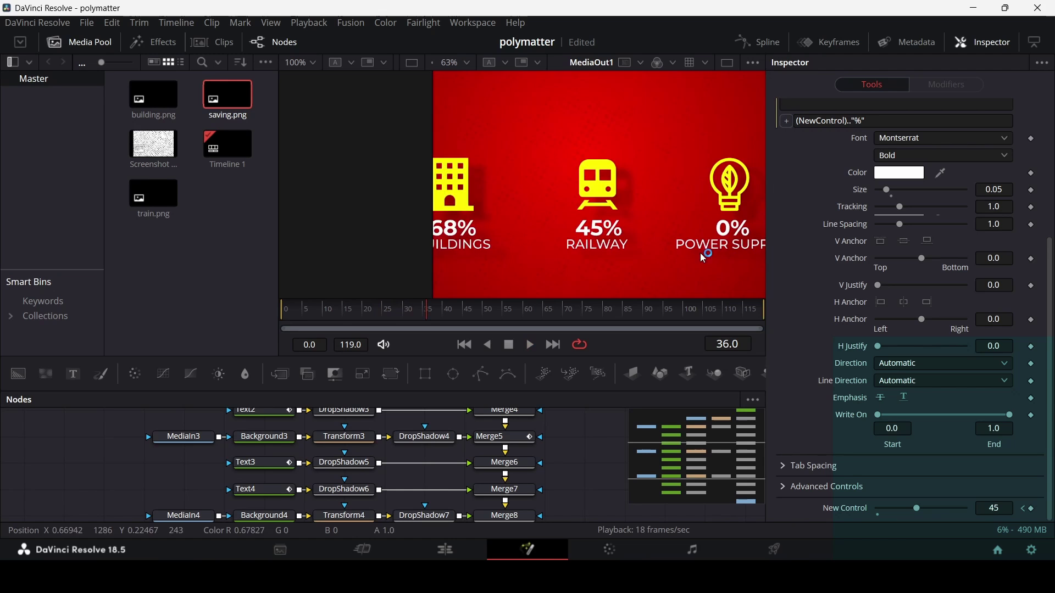
scroll(678, 249, "up", 3)
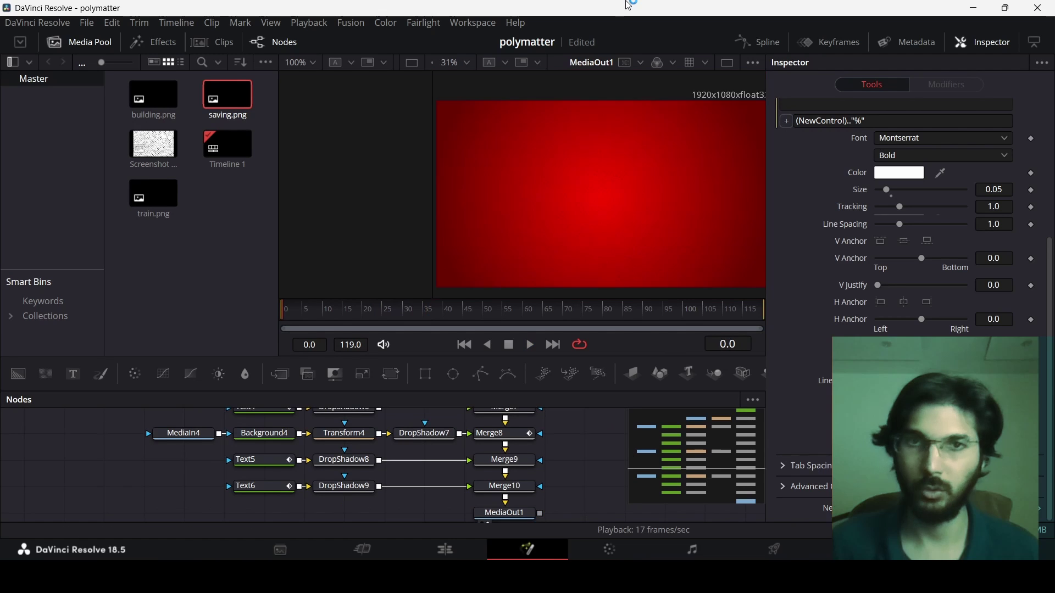
Play the composition through to about frame 46 to review all three icons, labels and percentages animating in succession.
key("space")
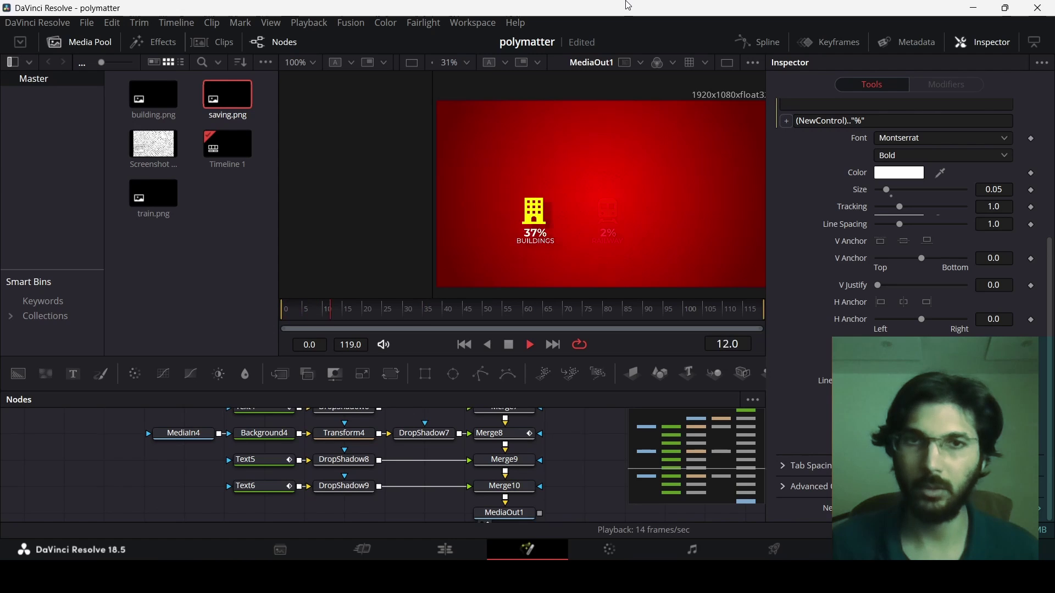
key("space")
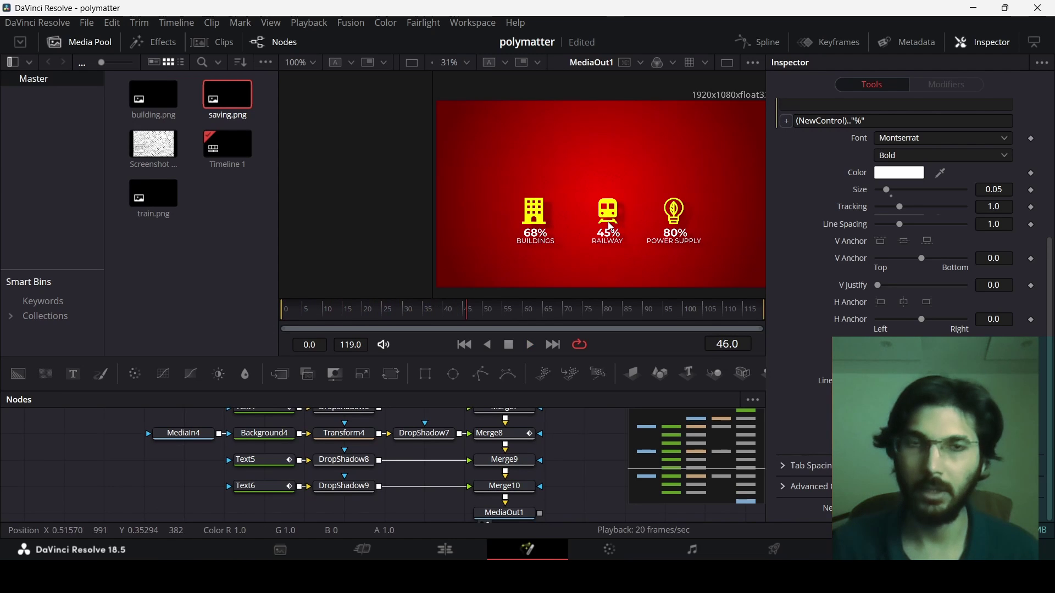
scroll(611, 227, "up", 2)
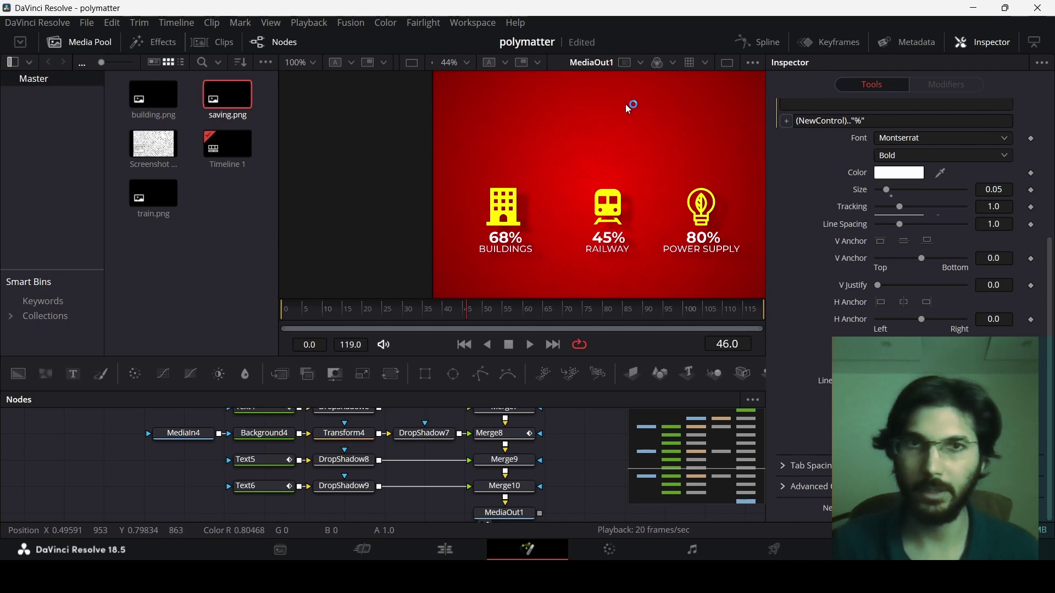
scroll(552, 469, "down", 2)
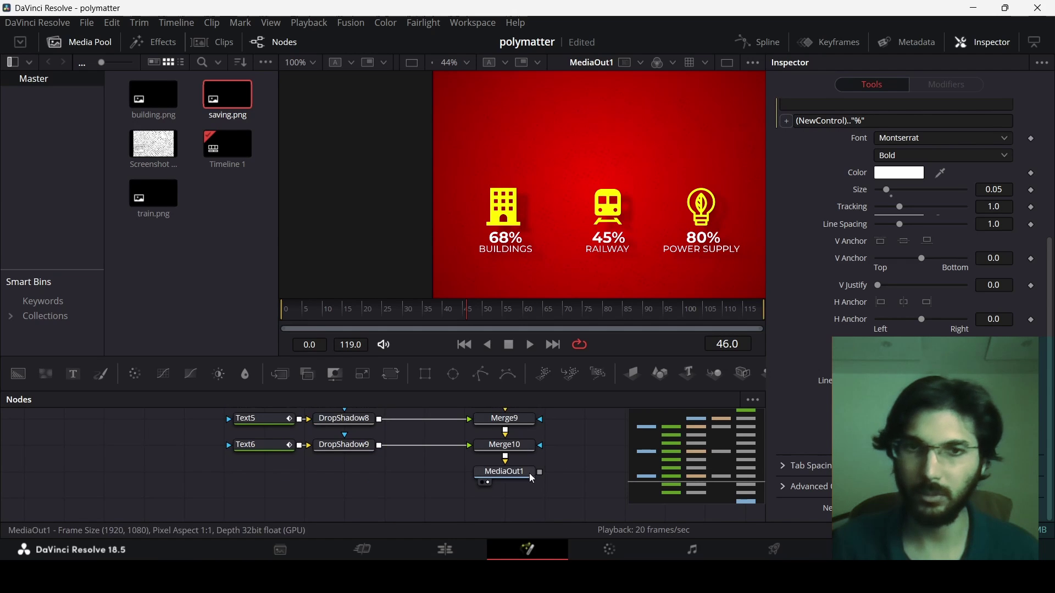
Move MediaOut1 lower to make room, then add a Polygon mask node and remove its automatic shape animation.
left_click_drag(529, 473, 526, 519)
scroll(533, 483, "down", 2)
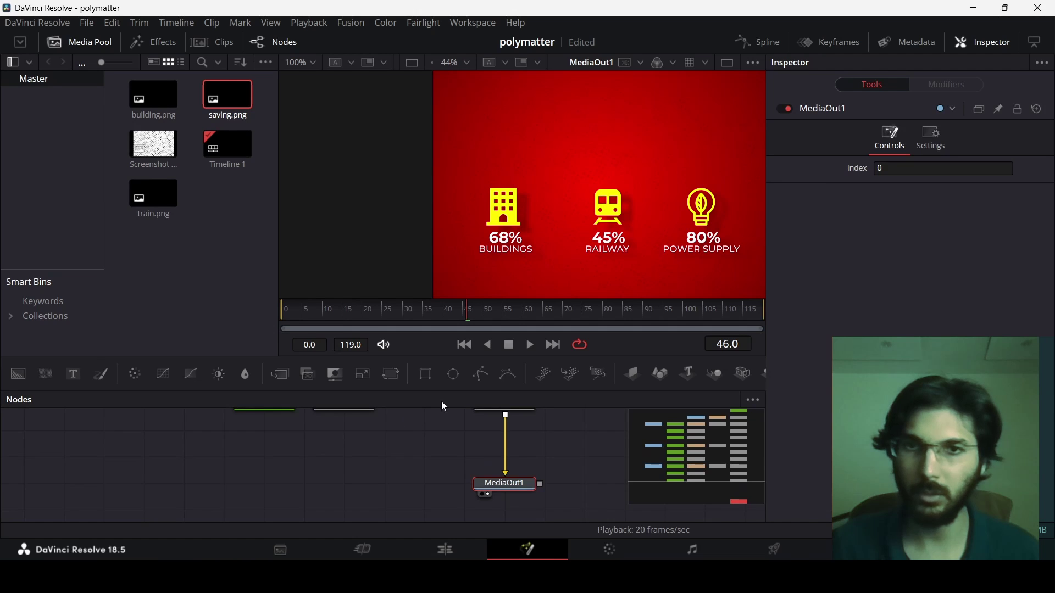
left_click_drag(424, 377, 272, 441)
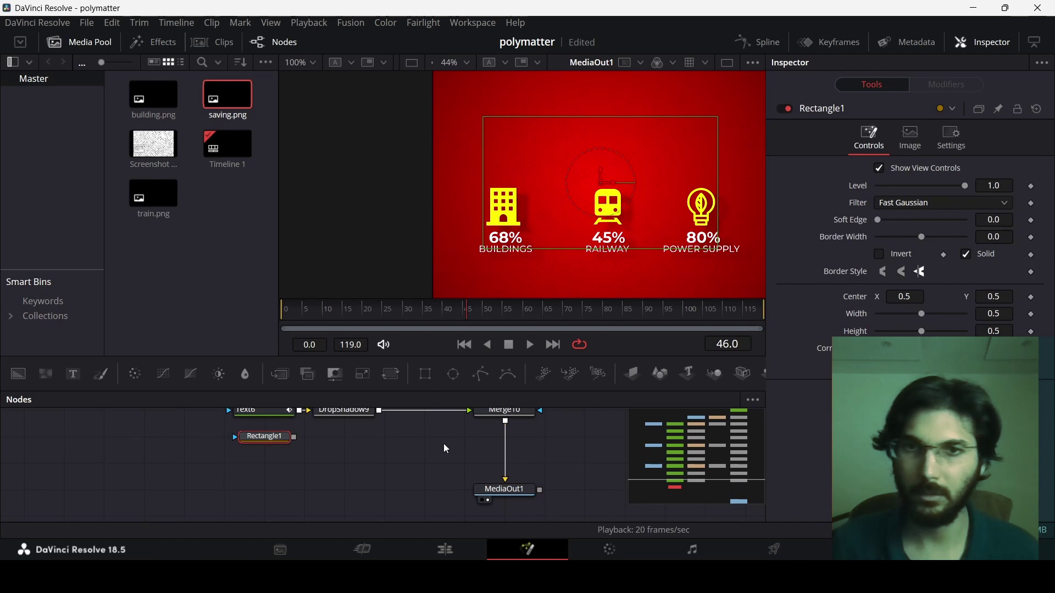
key("ctrl+z")
left_click_drag(478, 378, 153, 454)
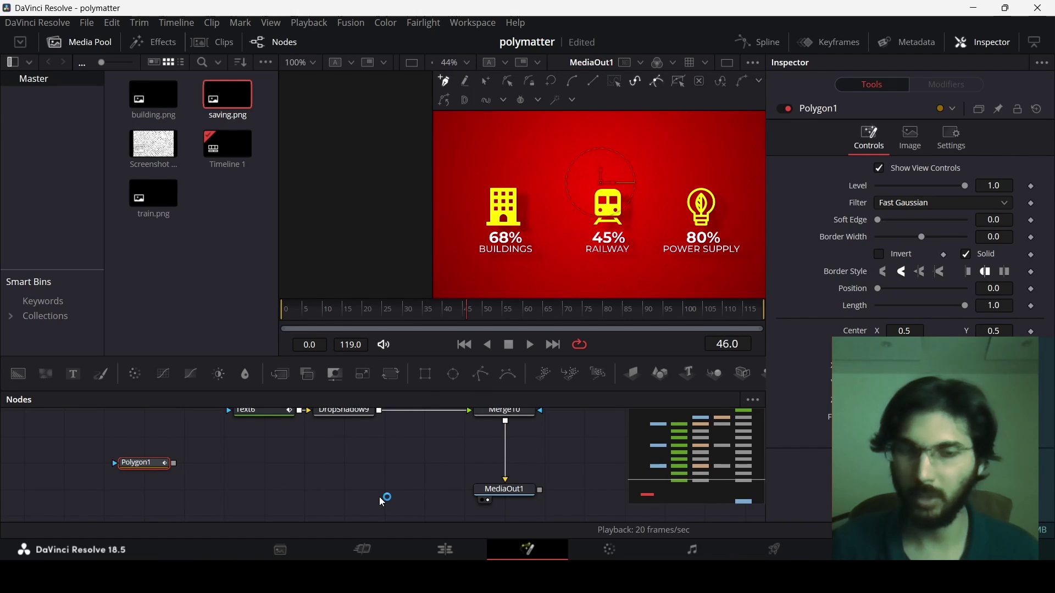
right_click(924, 435)
left_click(969, 391)
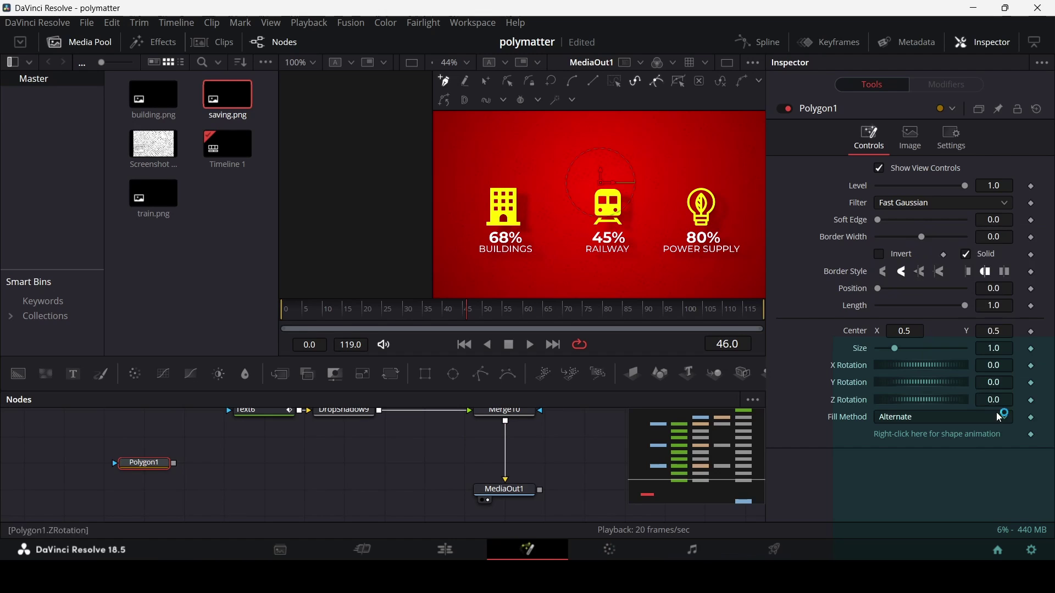
Add a Background node masked by Polygon1 and give it the yellow colour settings of Background4.
left_click_drag(18, 374, 110, 409)
left_click_drag(228, 474, 227, 471)
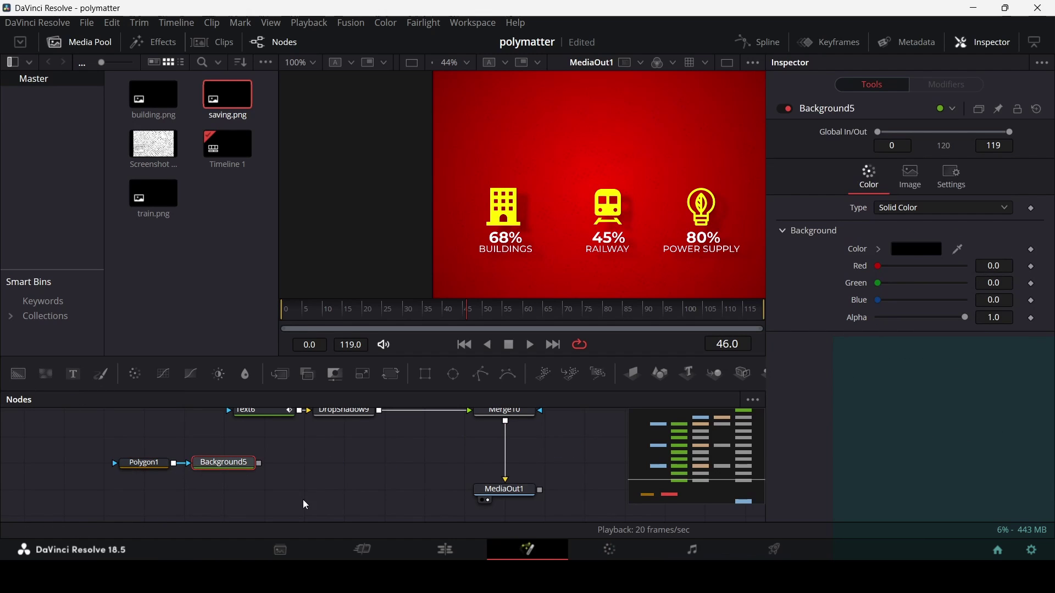
scroll(329, 464, "up", 2)
scroll(329, 464, "up", 2)
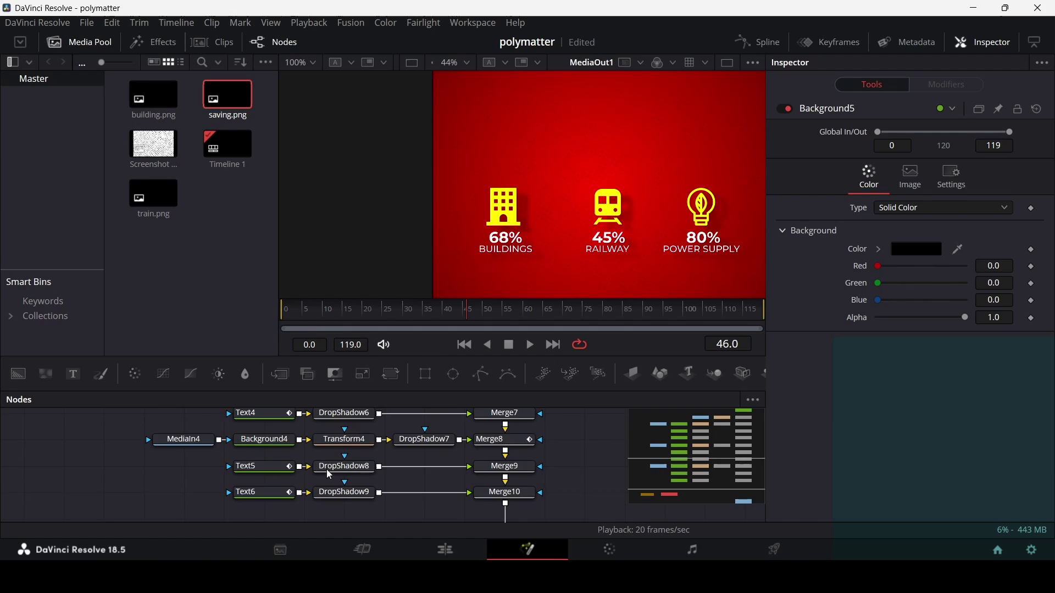
left_click(275, 444)
scroll(275, 444, "down", 2)
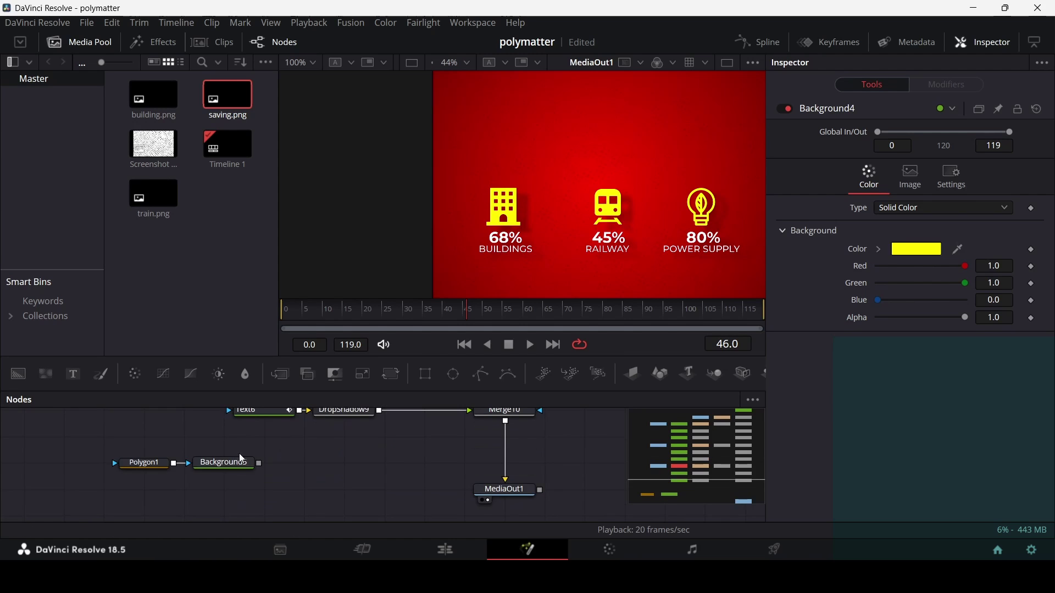
right_click(226, 465)
left_click(288, 141)
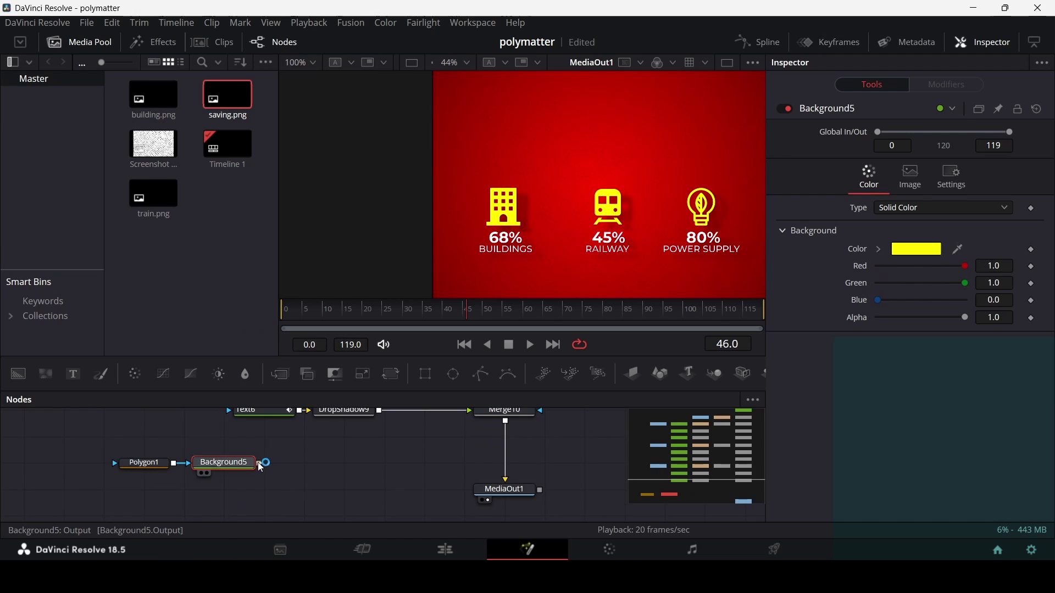
Merge Background5 into the chain between Merge10 and MediaOut1 and align its nodes in a row beneath Text6.
left_click_drag(260, 466, 505, 446)
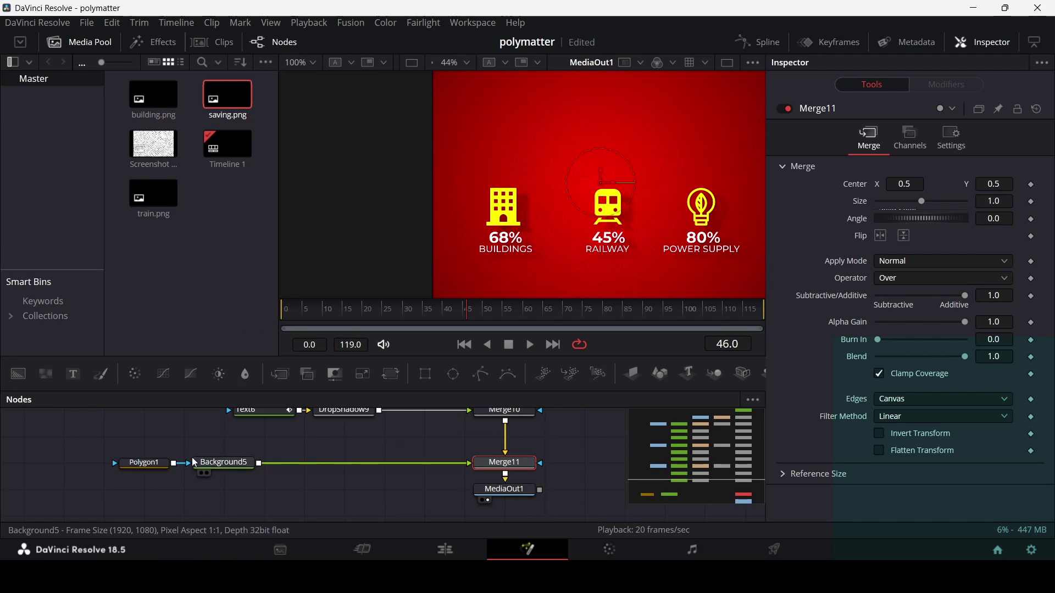
mouse_move(117, 457)
left_mouse_down()
mouse_move(548, 469)
mouse_move(506, 436)
left_mouse_up()
left_click_drag(120, 460, 220, 440)
left_click_drag(223, 438, 341, 439)
Select Polygon1 for drawing and display the guides over the composition in the viewer.
left_click(256, 438)
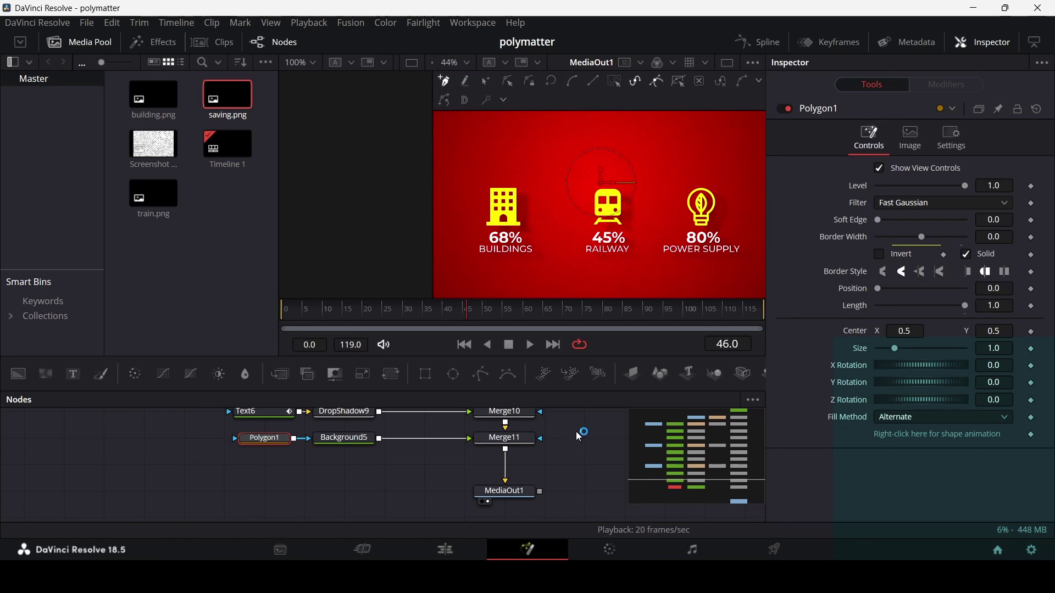
scroll(530, 212, "down", 2)
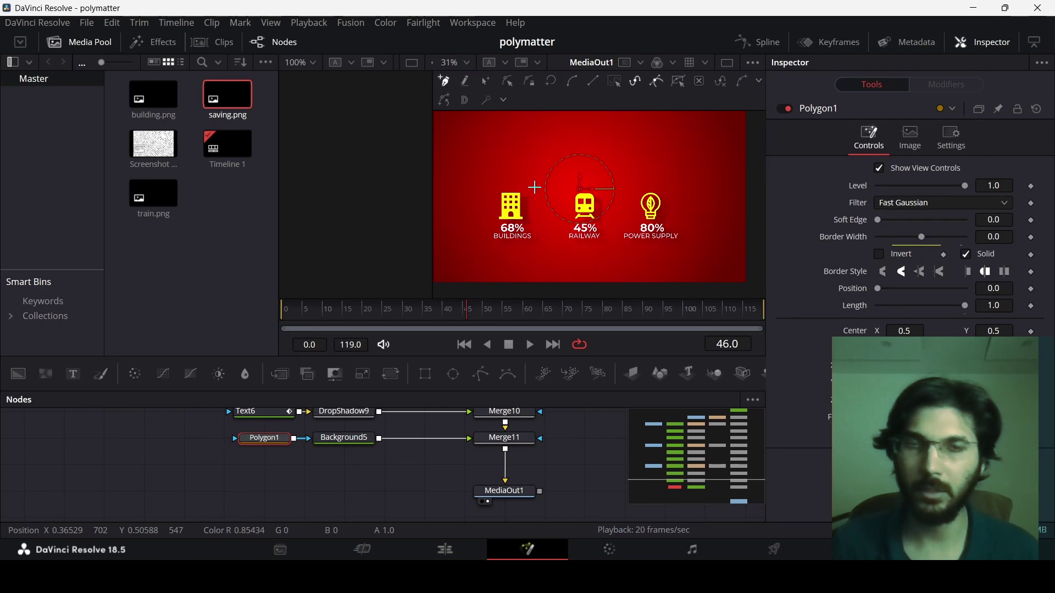
right_click(498, 155)
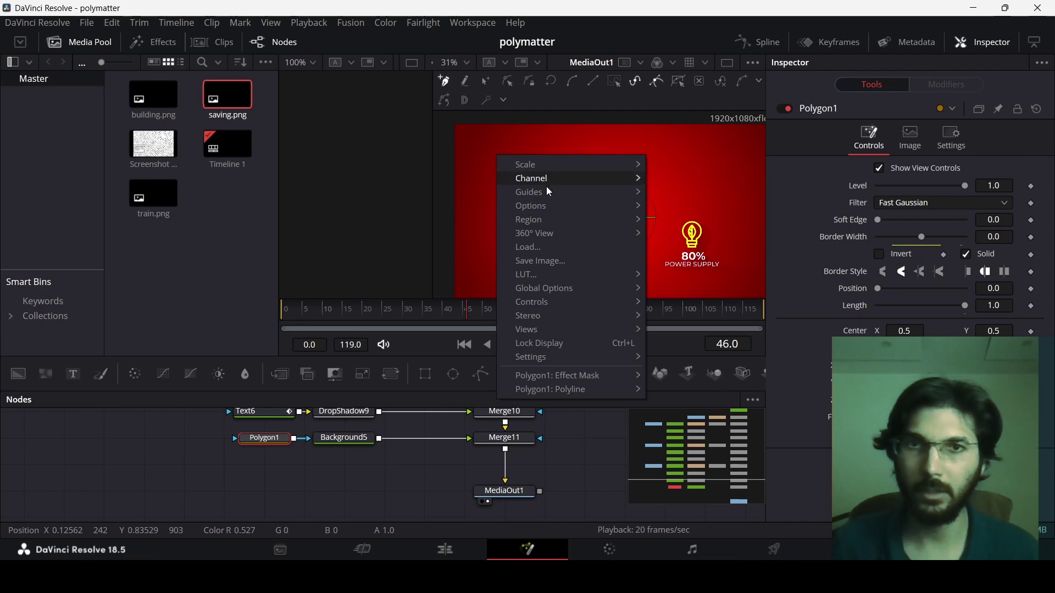
mouse_move(550, 196)
left_click(695, 193)
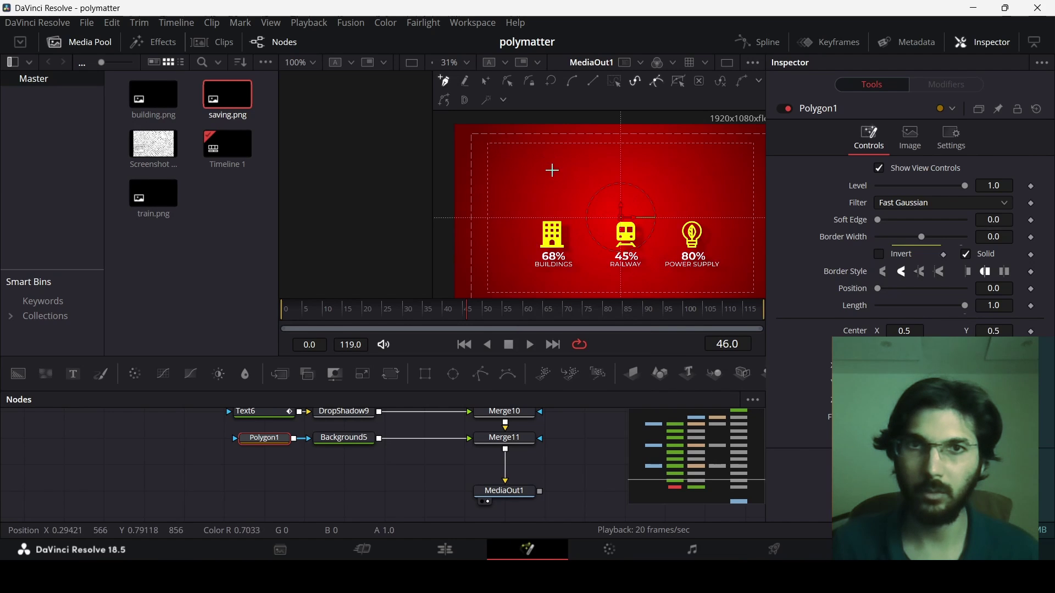
Draw a thin bracket in Polygon1 along the upper dashed guide from about X 0.30 to X 0.72, with short downward ends.
scroll(556, 152, "up", 2)
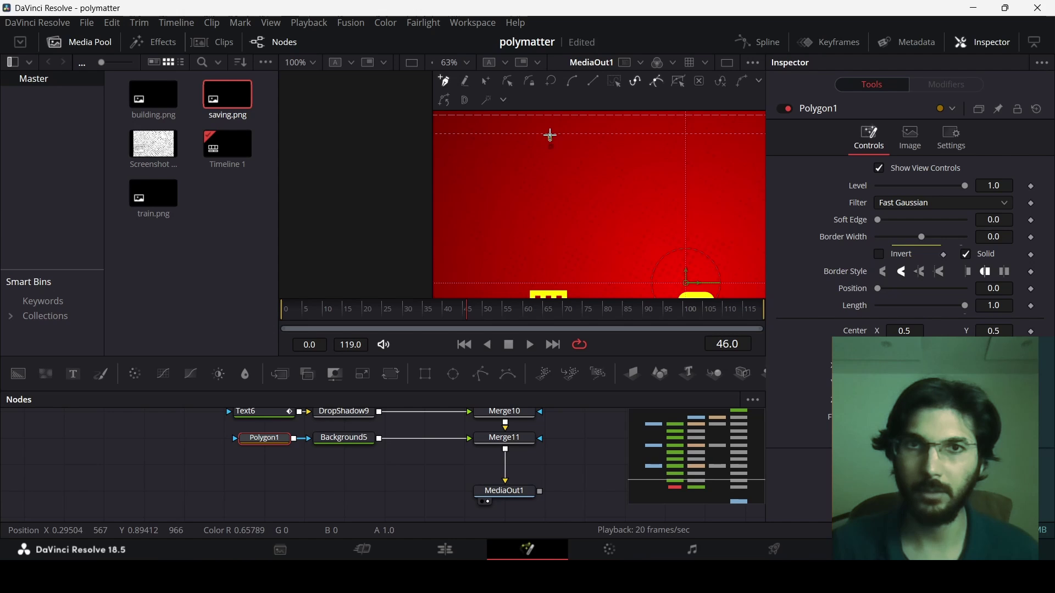
scroll(552, 135, "up", 5)
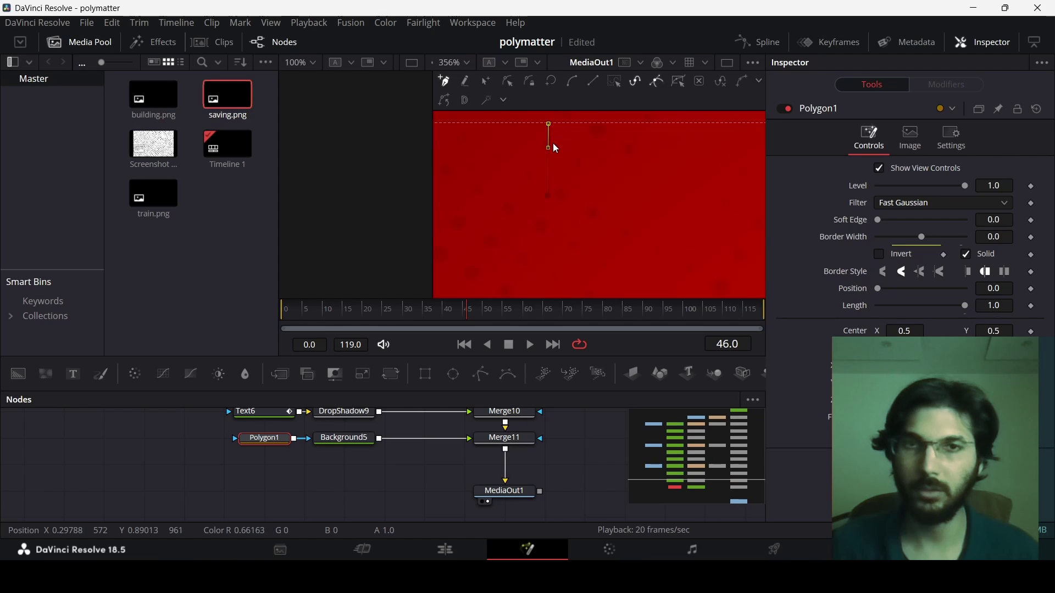
scroll(555, 144, "down", 6)
scroll(571, 175, "right", 2)
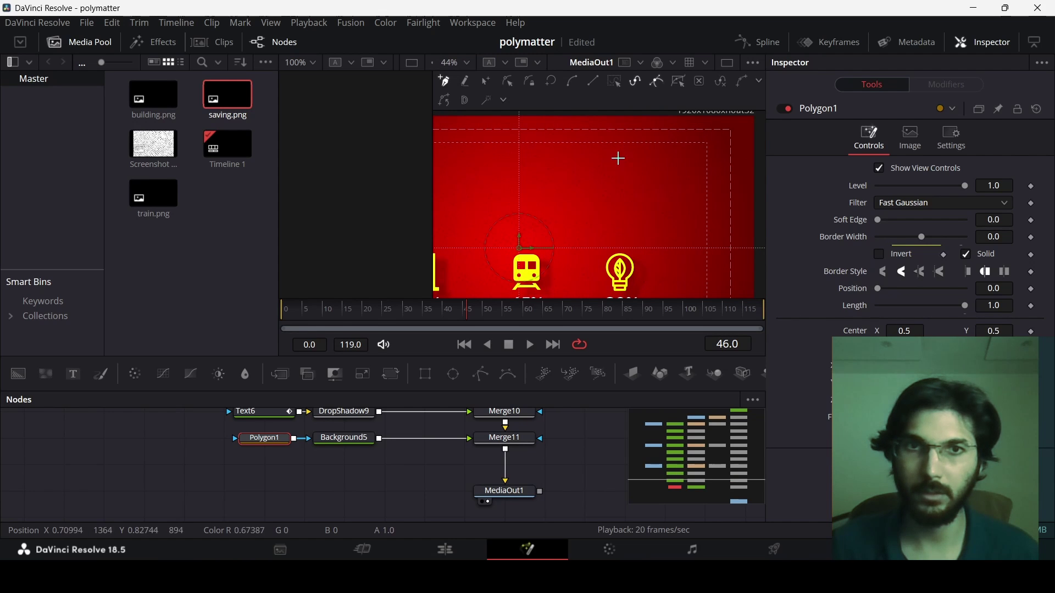
scroll(620, 142, "up", 4)
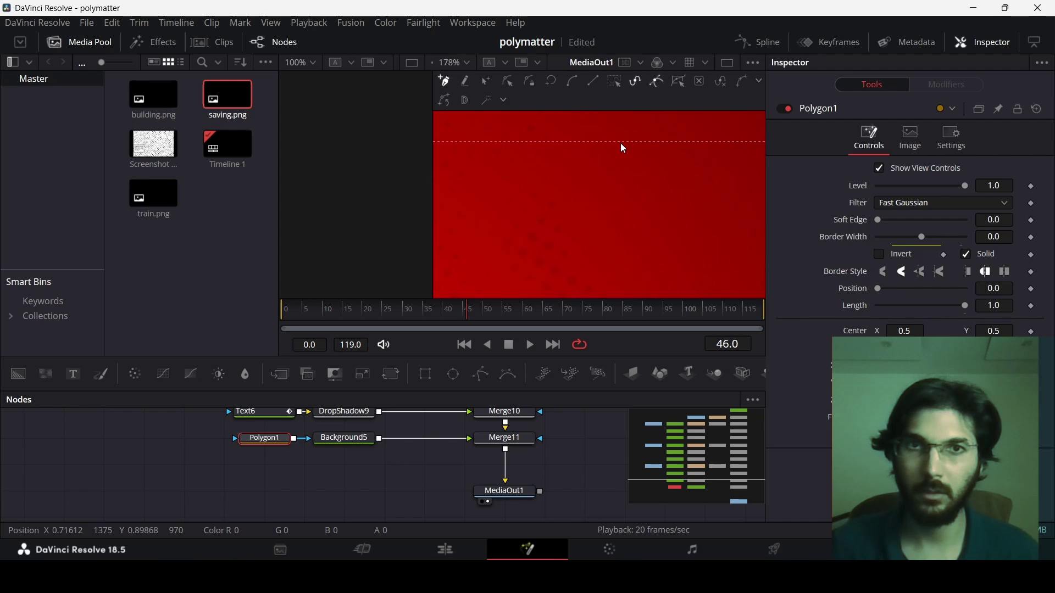
left_click(626, 143)
scroll(624, 159, "down", 4)
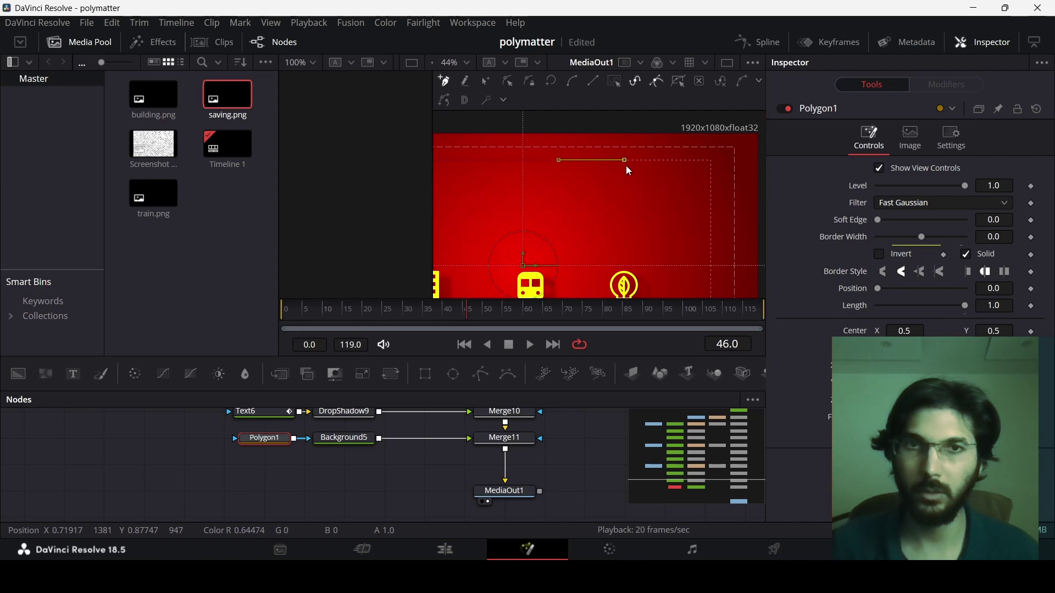
scroll(623, 165, "up", 6)
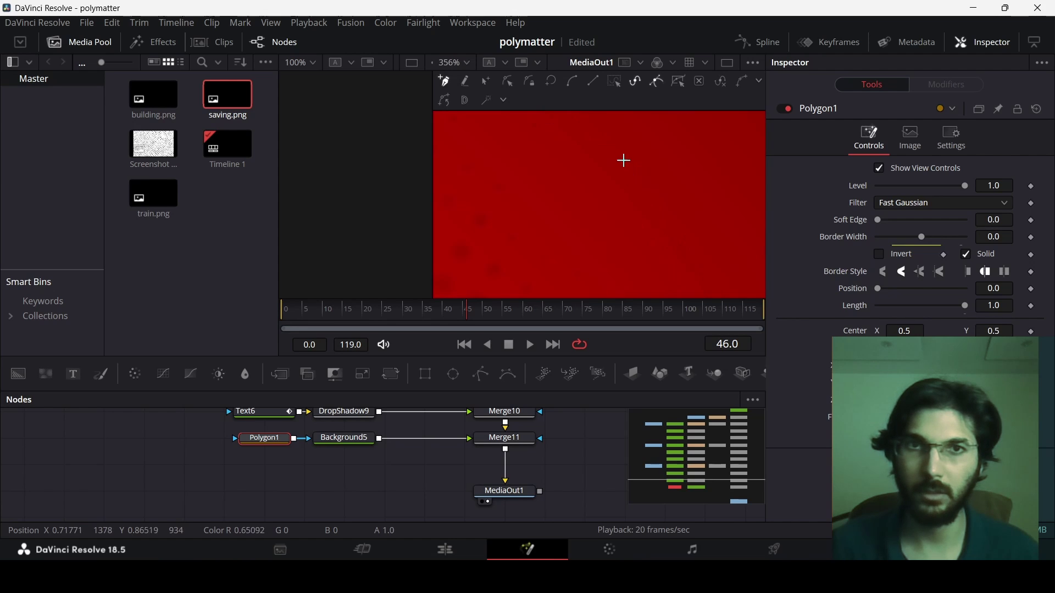
left_click(620, 160)
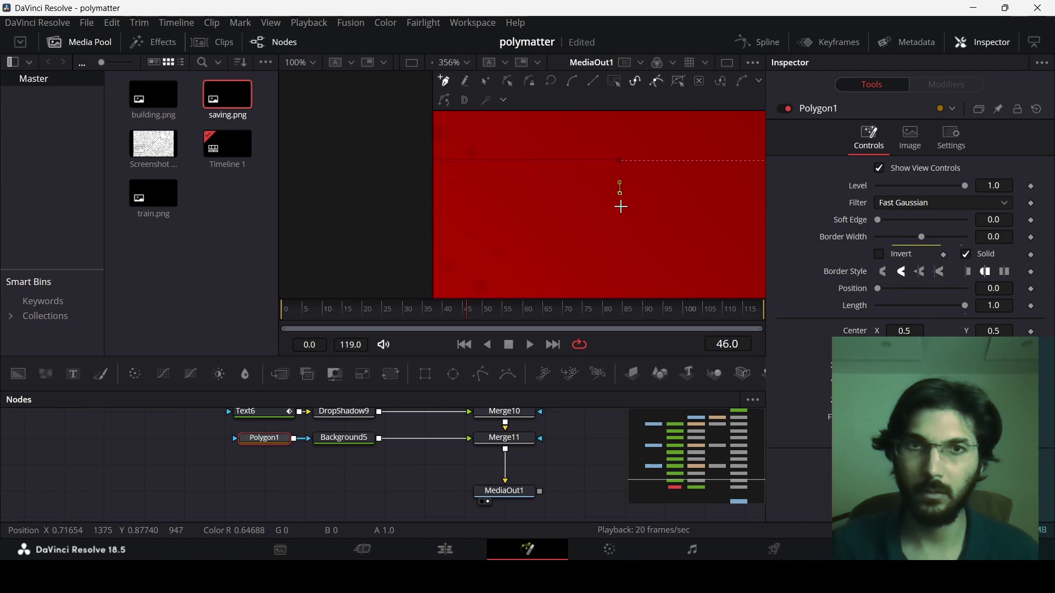
scroll(536, 236, "down", 6)
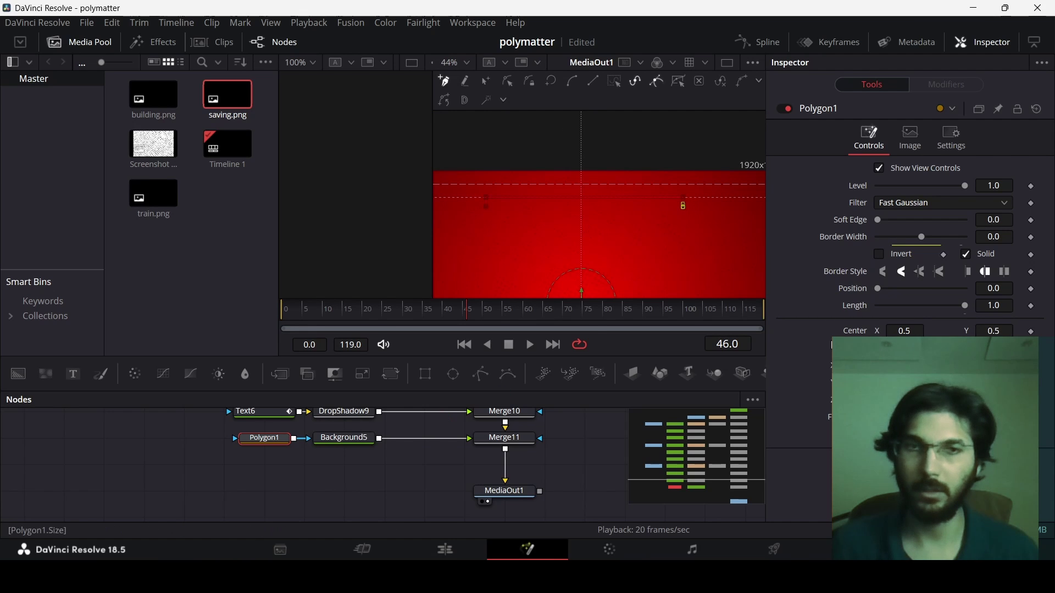
Give Polygon1 a border width of 0.005 and flat line ends.
double_click(992, 237)
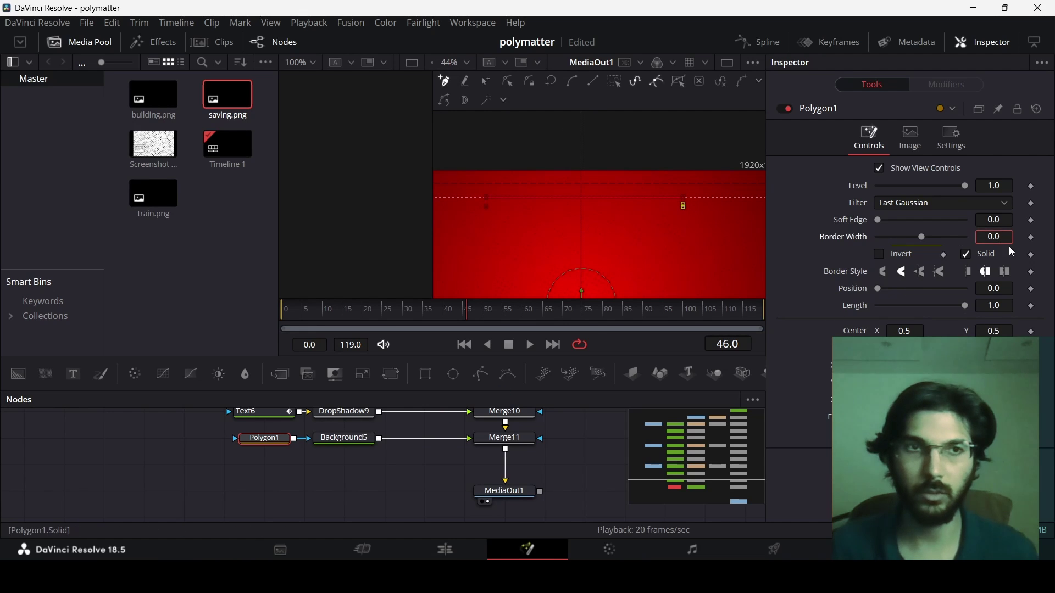
type("0.005")
key("Return")
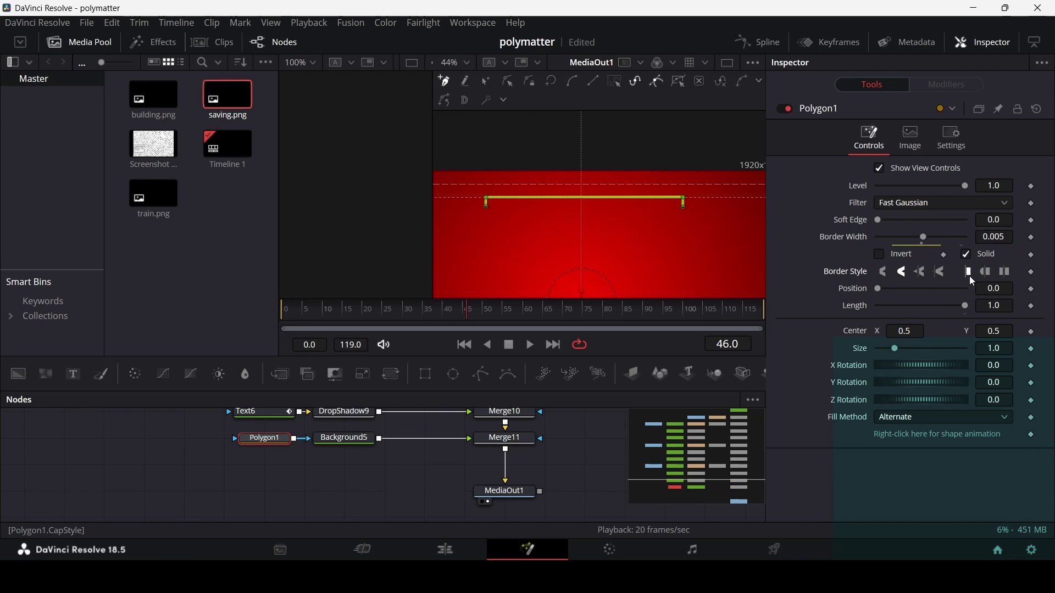
Lower the bracket to just above the three icons by setting Polygon1's Center Y to 0.135.
left_click_drag(989, 336, 734, 363)
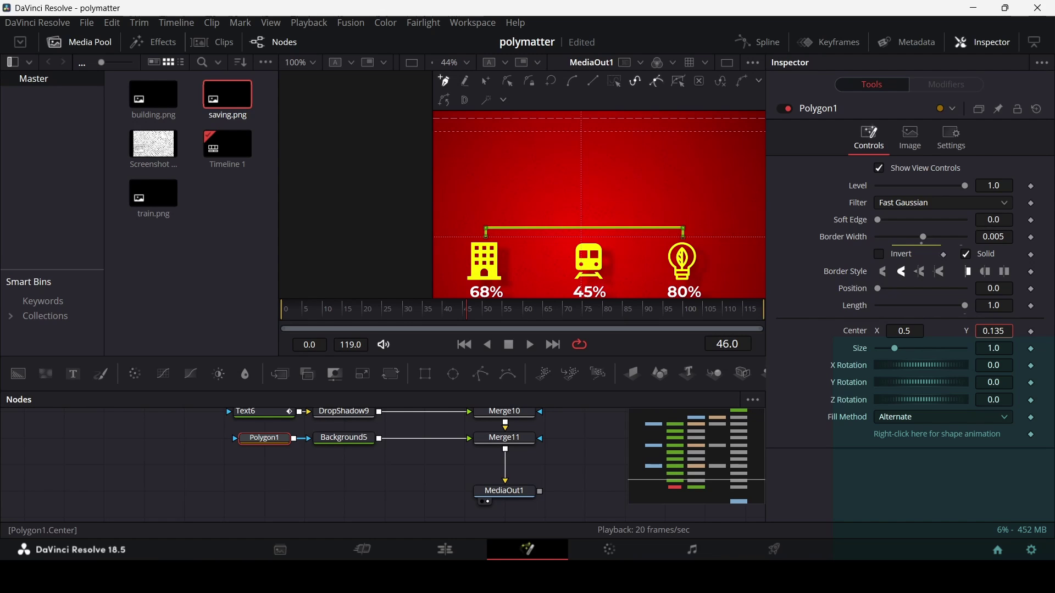
left_click(599, 427)
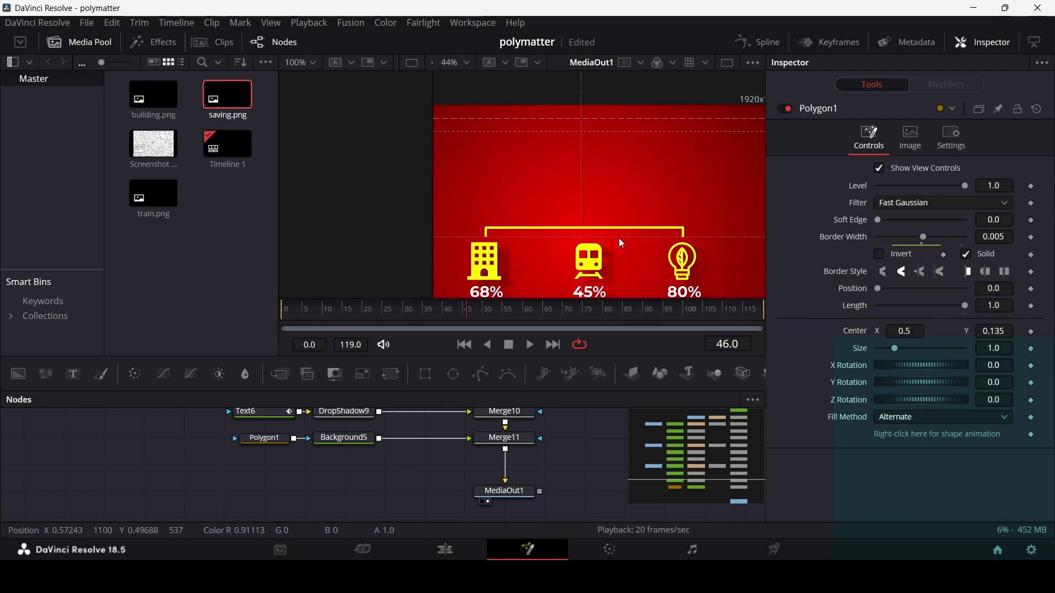
scroll(698, 240, "up", 5)
left_click_drag(569, 240, 700, 237)
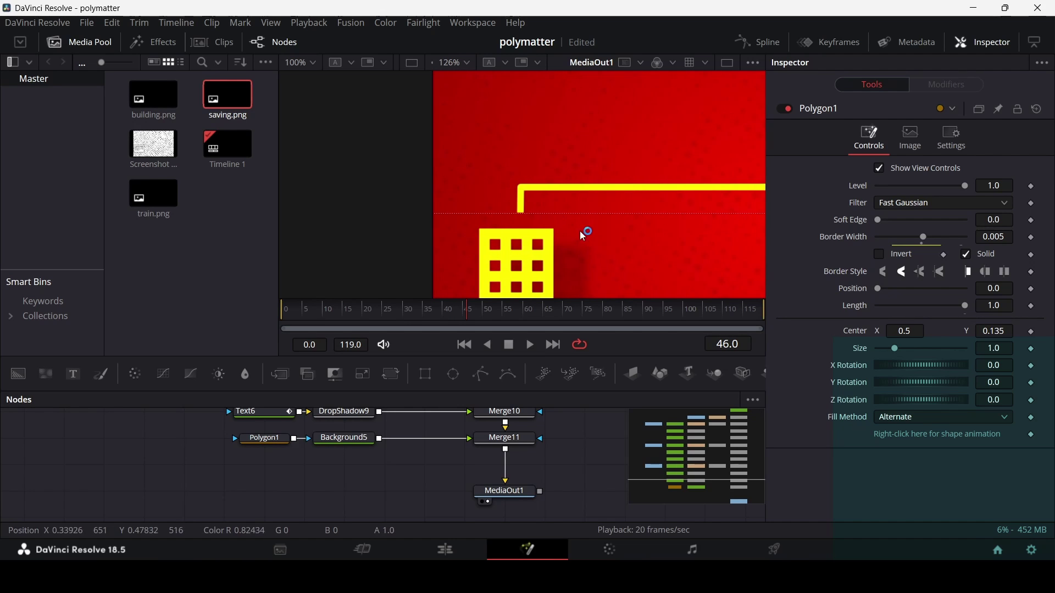
scroll(619, 230, "down", 5)
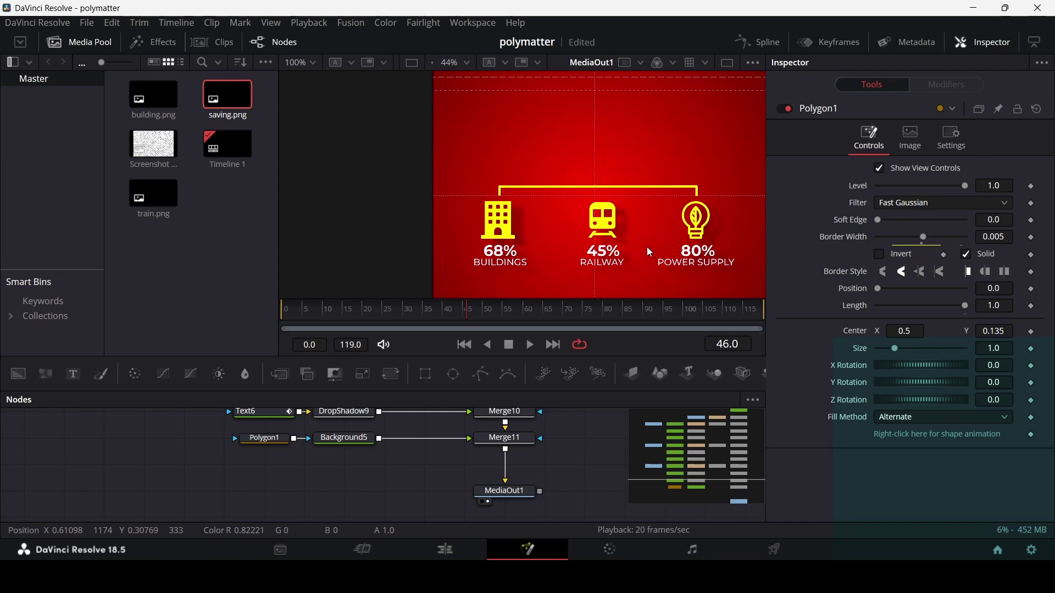
Add a Drop Shadow node between Background5 and Merge11.
left_click(360, 440)
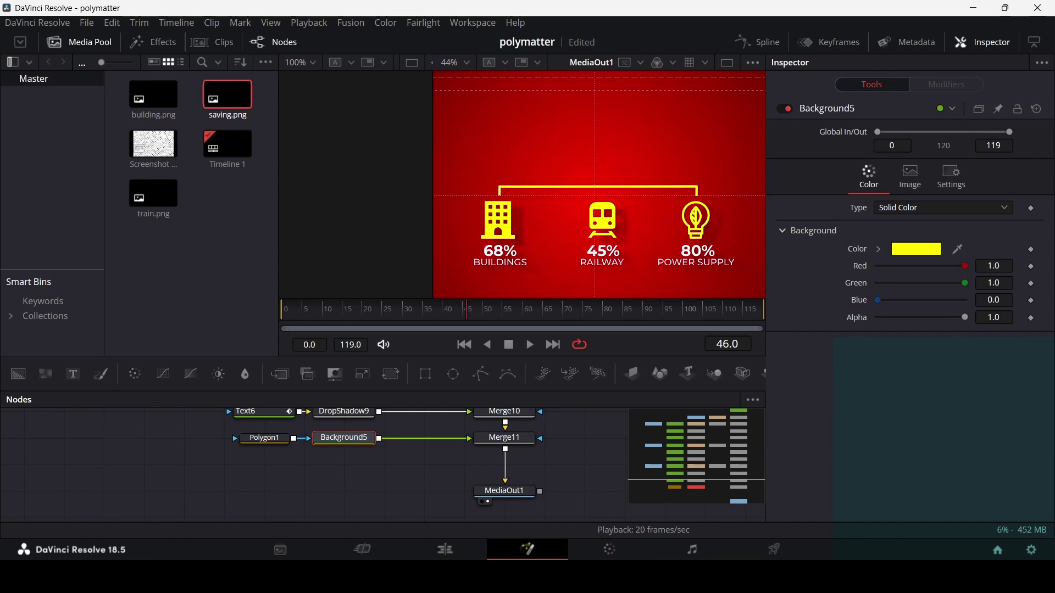
key("shift+space")
type("drop")
key("Return")
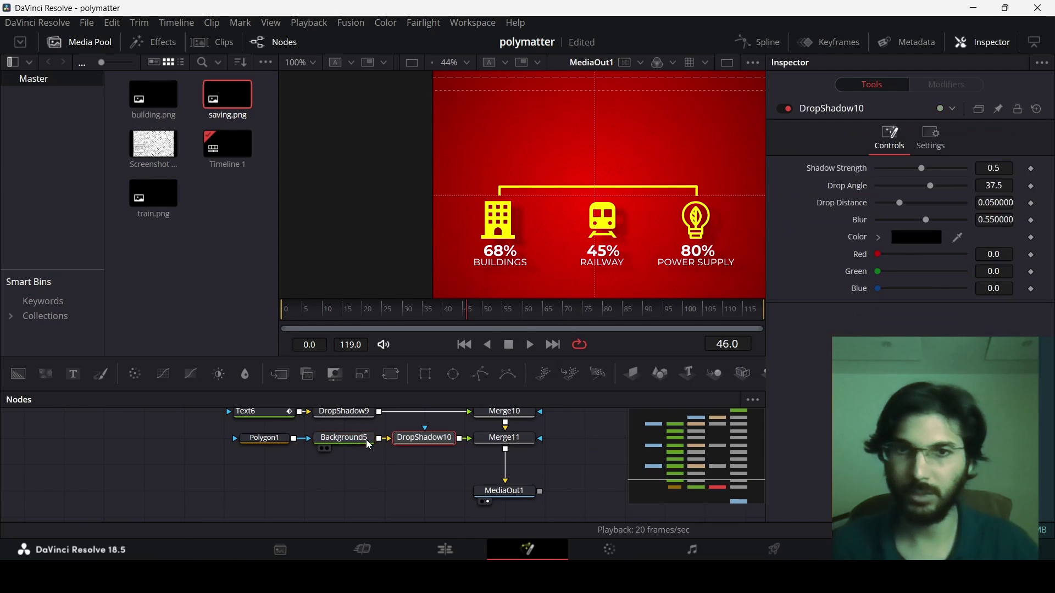
Apply DropShadow8's settings to the bracket's new drop shadow node.
scroll(346, 440, "up", 2)
right_click(344, 438)
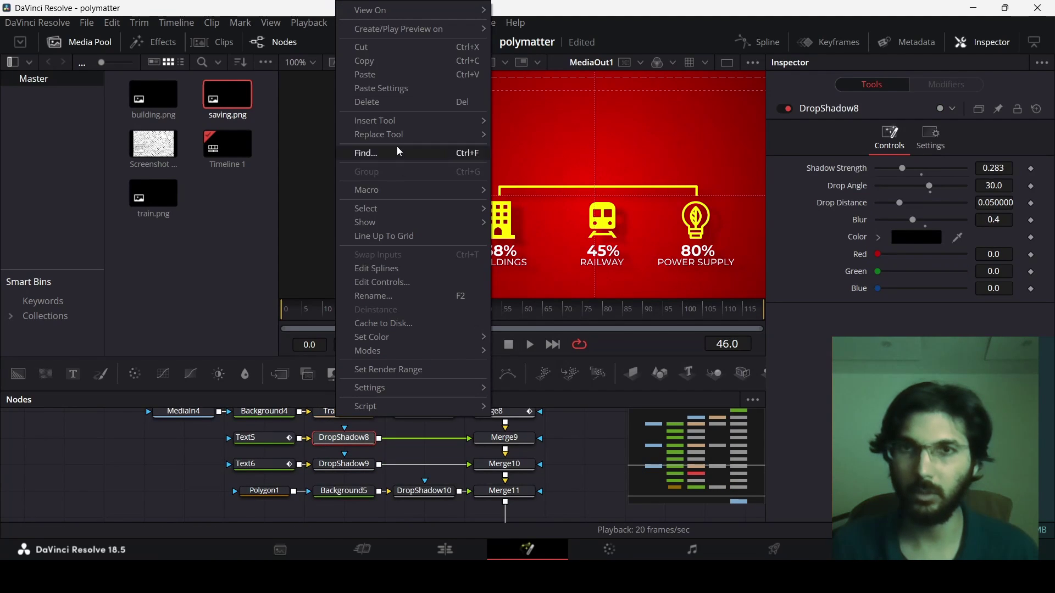
left_click(400, 62)
right_click(429, 492)
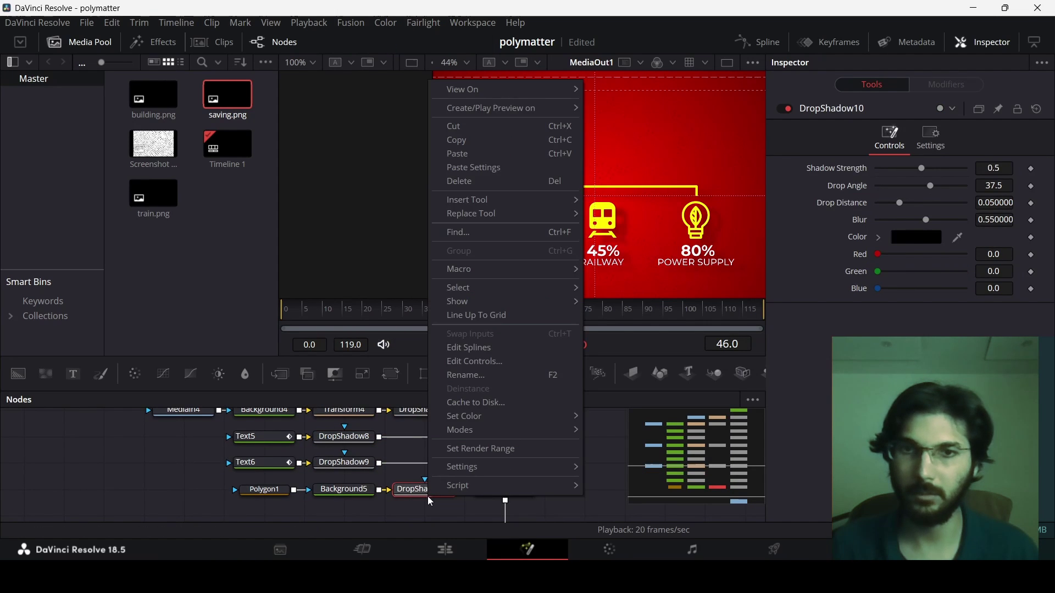
left_click(474, 168)
Add a Text node beneath Polygon1 and merge it into the chain between Merge11 and MediaOut1.
scroll(563, 467, "down", 2)
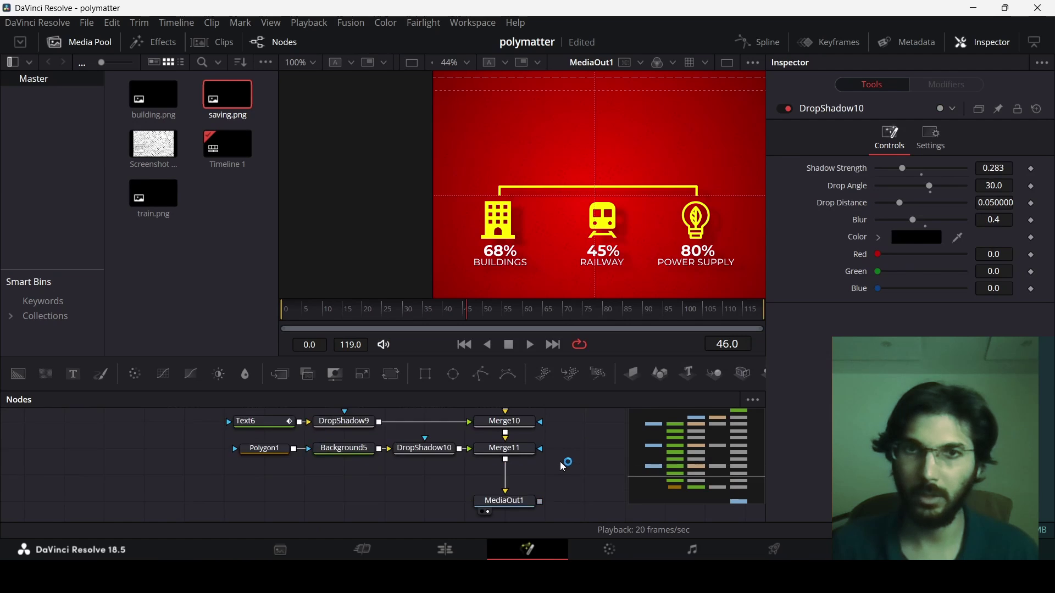
scroll(563, 467, "down", 1)
left_click_drag(114, 378, 505, 438)
left_click(275, 442)
scroll(345, 475, "up", 1)
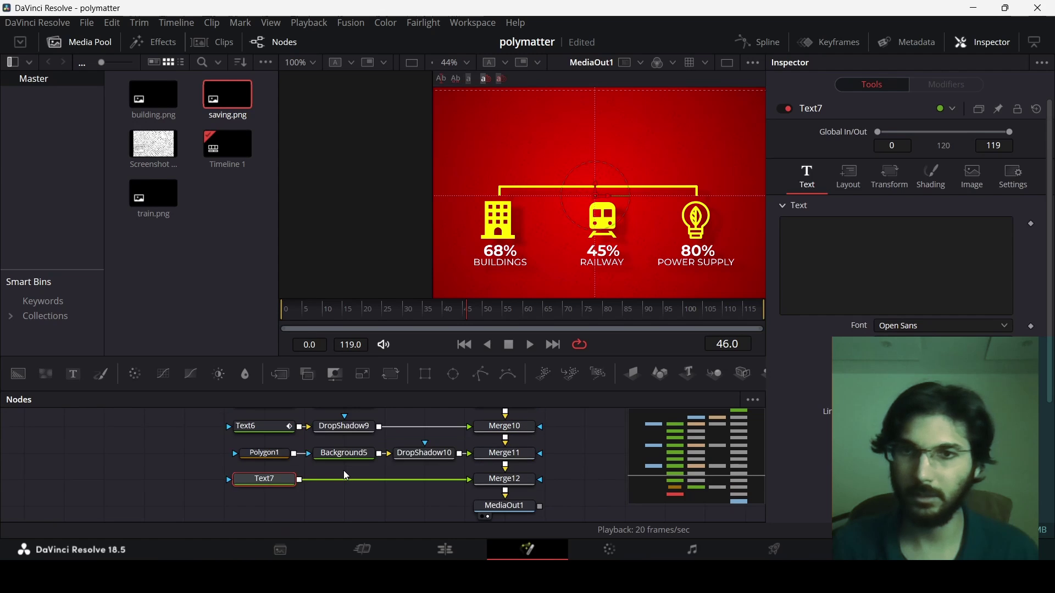
Enter ECONOMY as the title in Text7, place it centred above the bracket, and set its font to Montserrat.
left_click(842, 262)
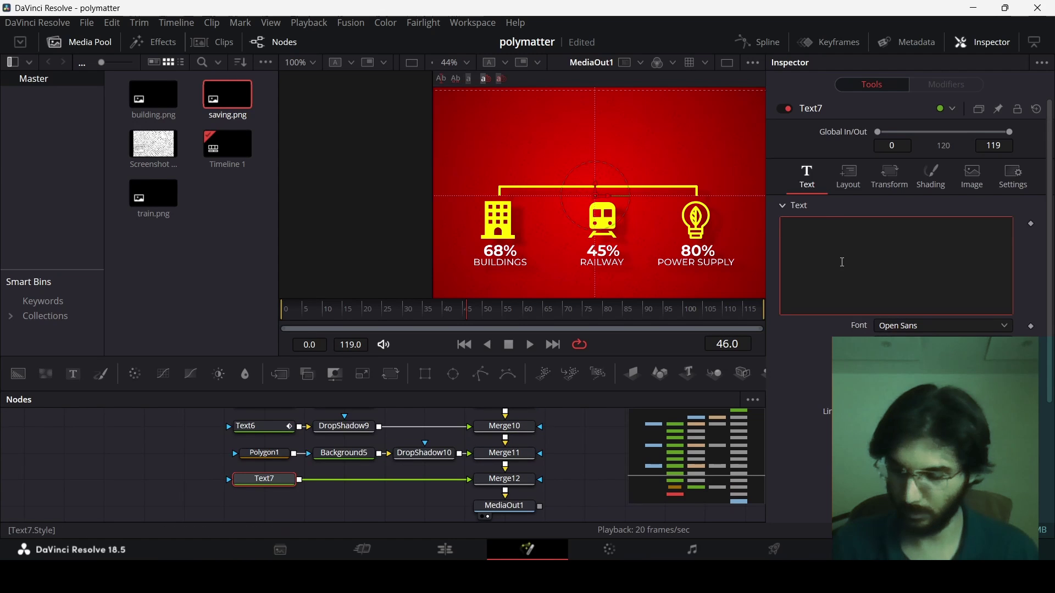
type("ECONOMY")
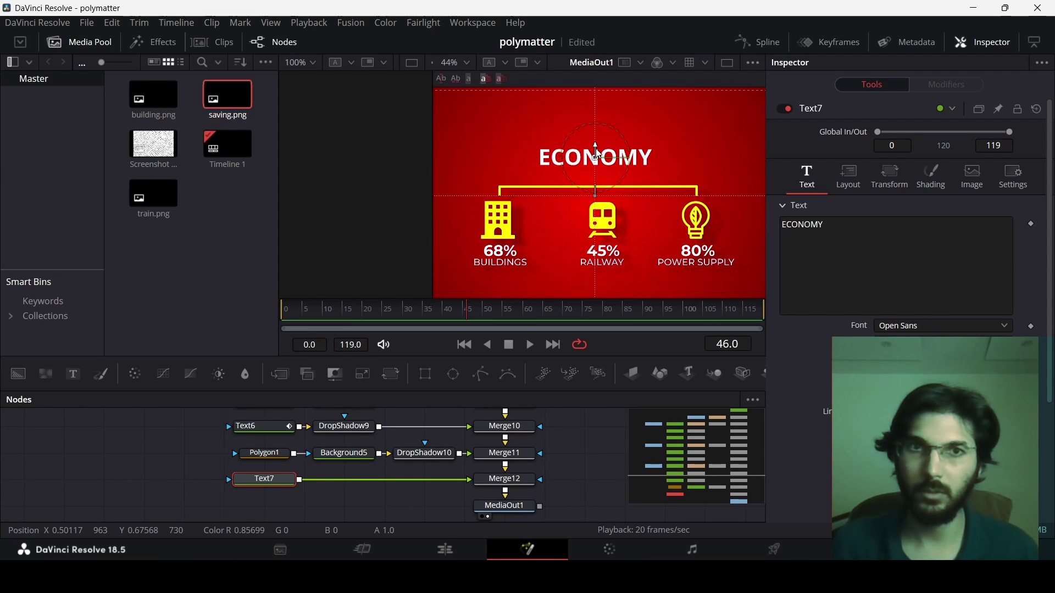
left_click(893, 327)
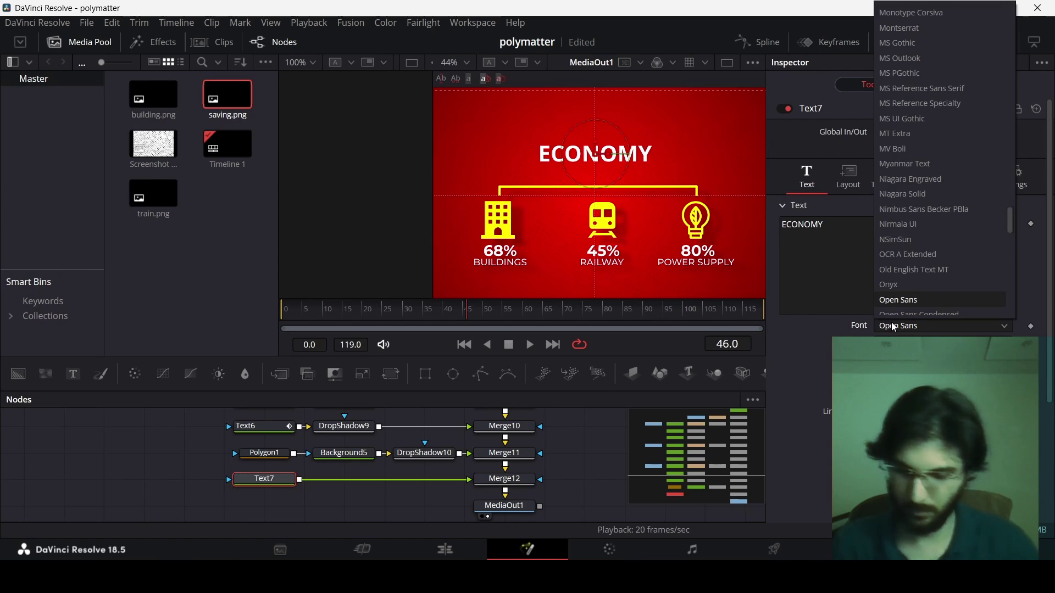
scroll(894, 327, "up", 6)
left_click(893, 326)
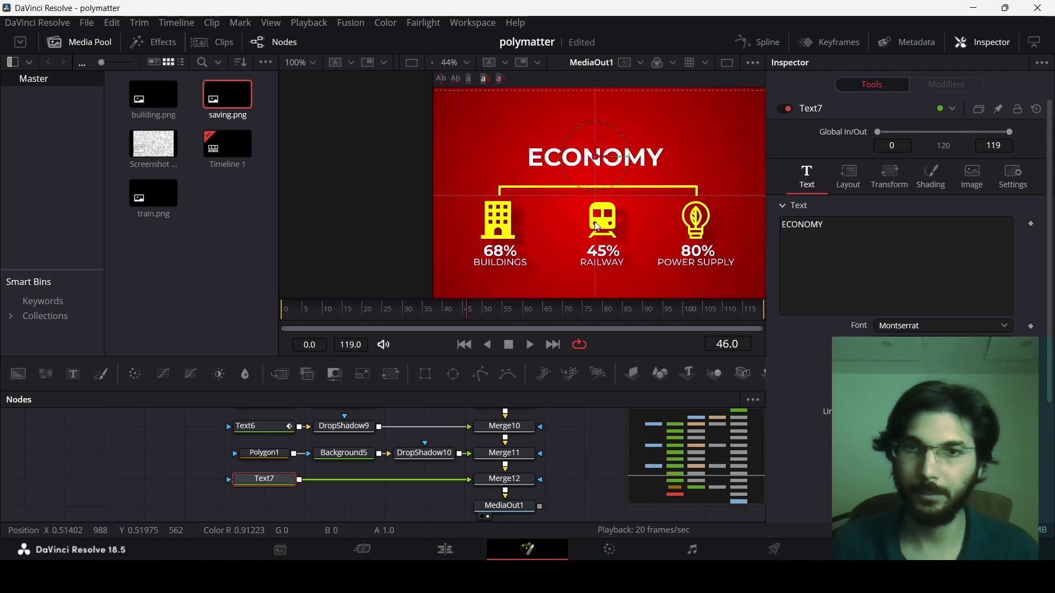
left_click(576, 457)
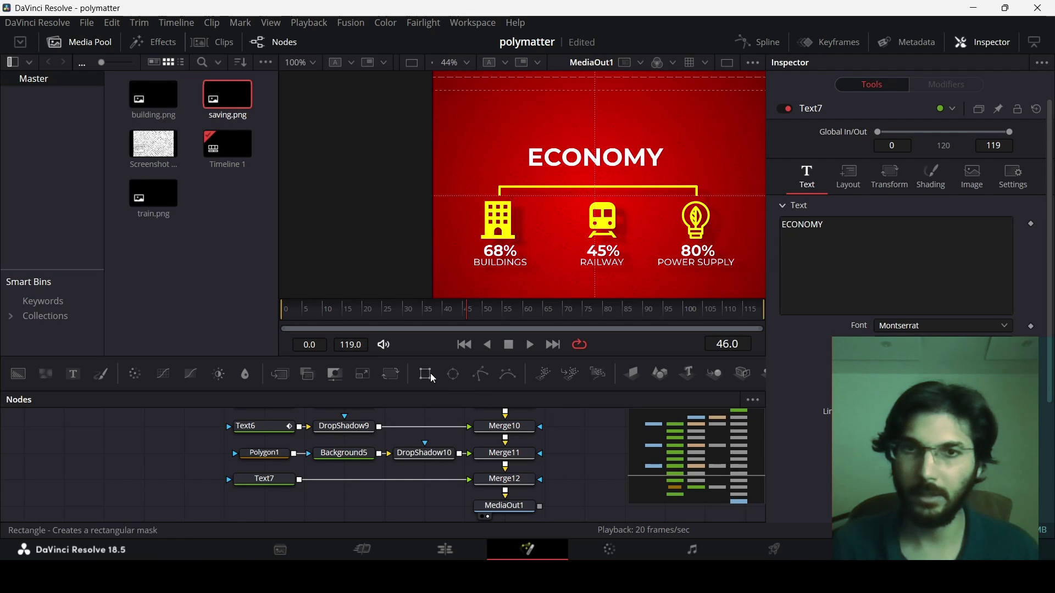
Mask Text7 with a Rectangle node and raise the mask to about Center Y 0.81, so its lower edge sits just above the bracket.
left_click_drag(426, 374, 241, 485)
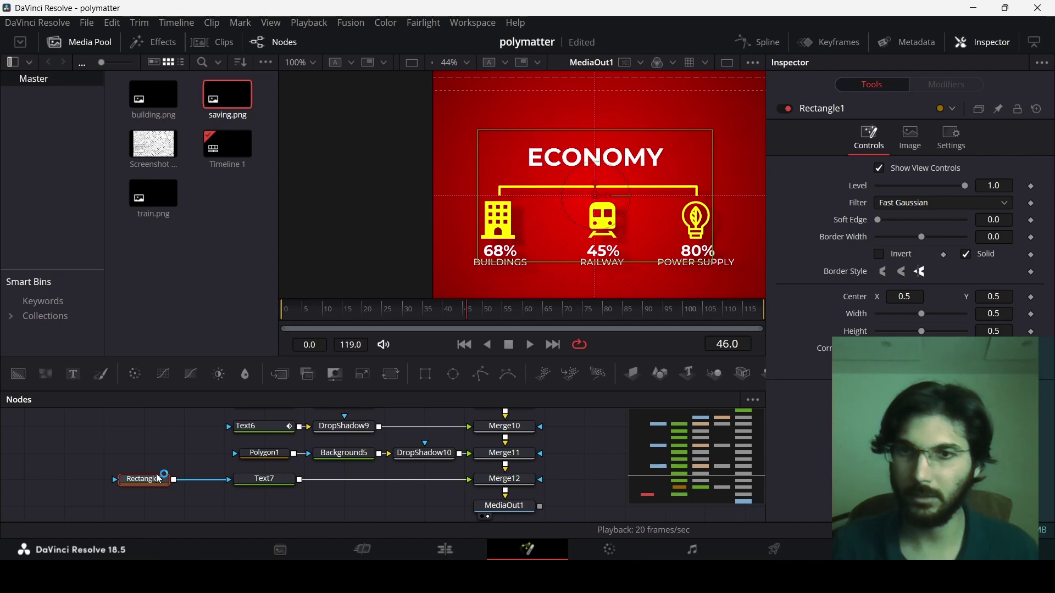
left_click_drag(159, 479, 199, 479)
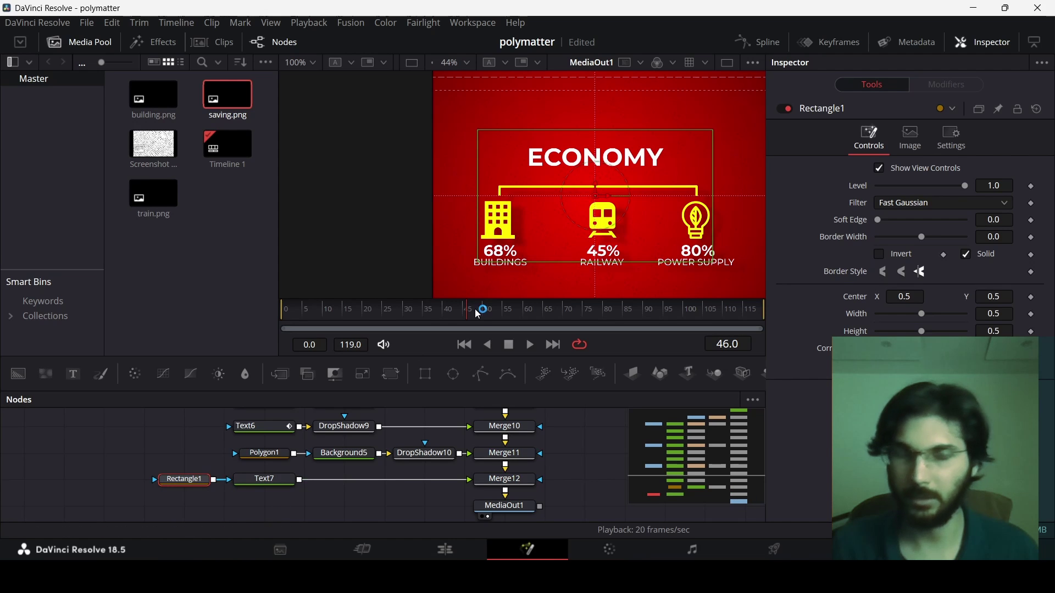
left_click_drag(604, 187, 608, 109)
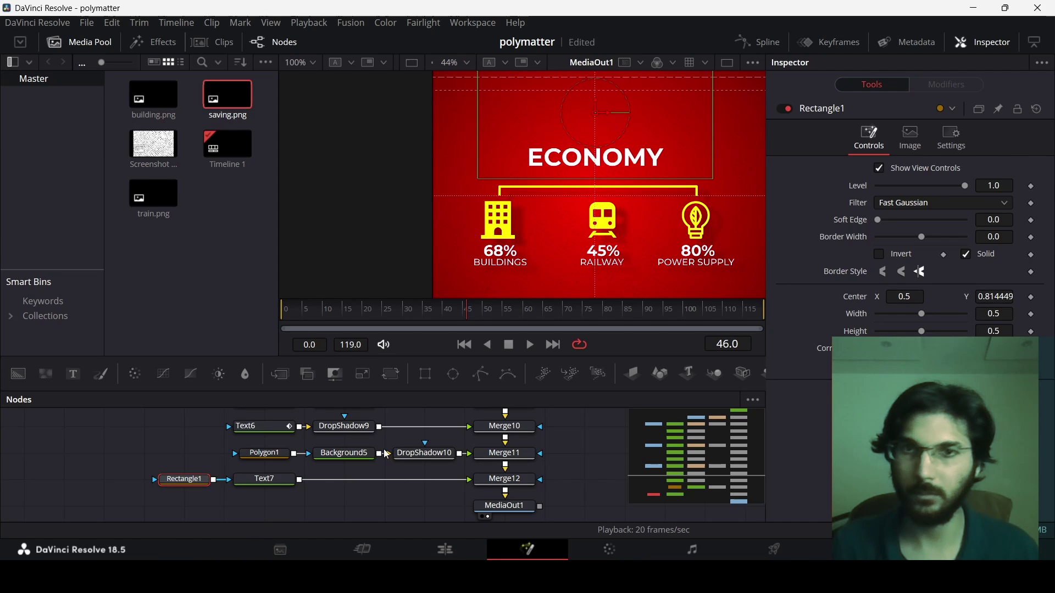
Keyframe Polygon1's Position at 0.0 and Length at 1.0 on frame 60.
left_click(275, 481)
left_click_drag(338, 313, 391, 322)
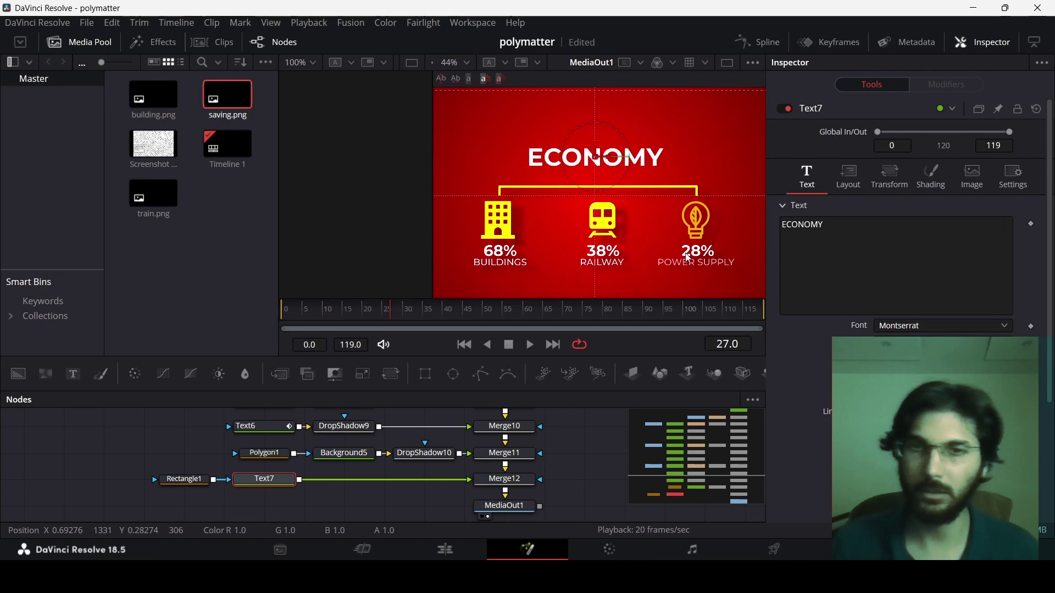
mouse_move(450, 317)
left_mouse_down()
mouse_move(377, 317)
mouse_move(443, 319)
left_mouse_up()
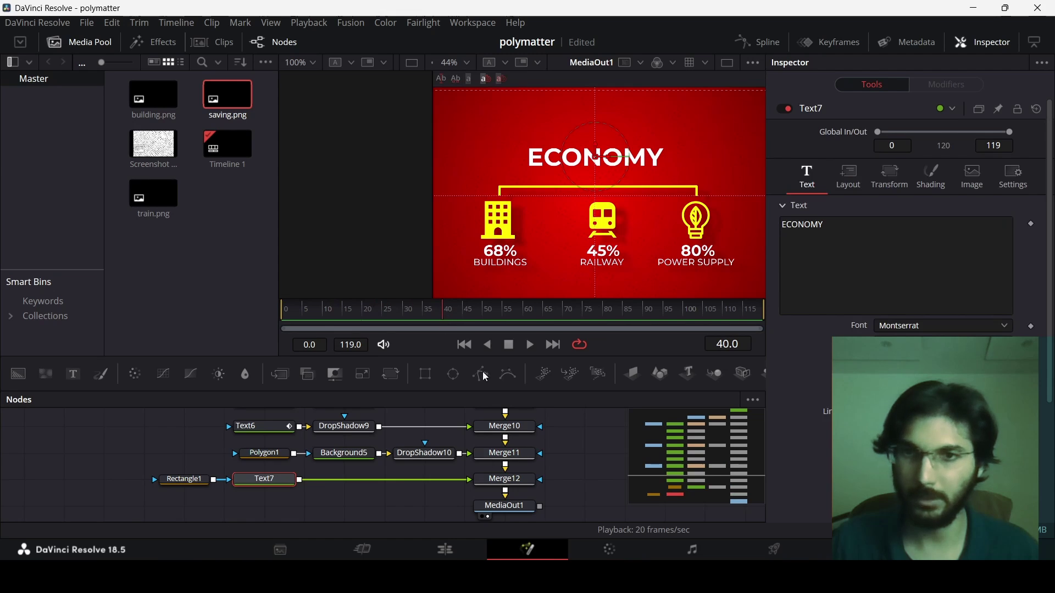
left_click(270, 456)
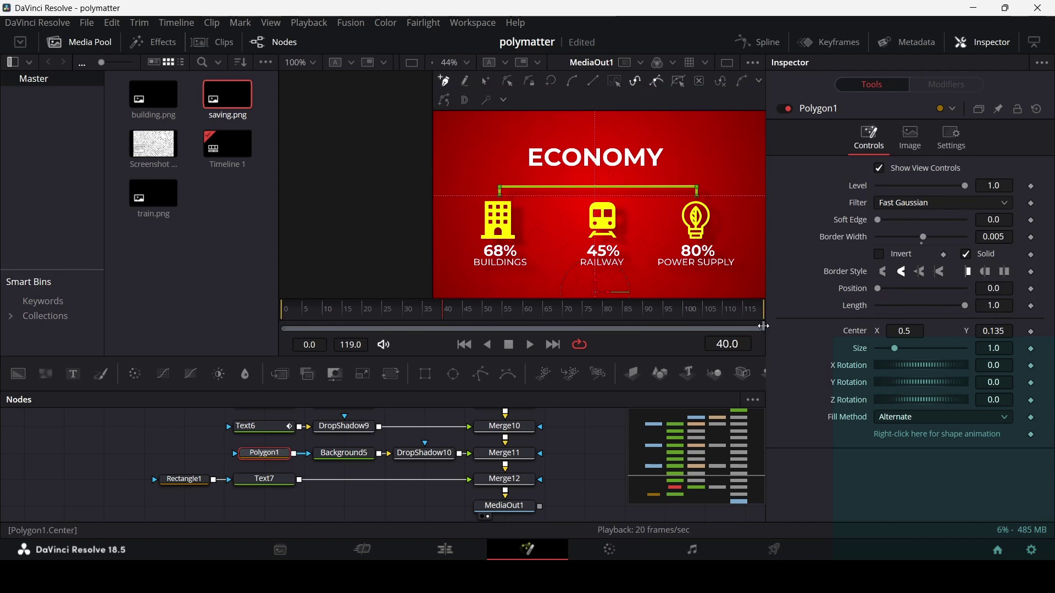
mouse_move(513, 315)
left_mouse_down()
mouse_move(529, 324)
mouse_move(523, 317)
left_mouse_up()
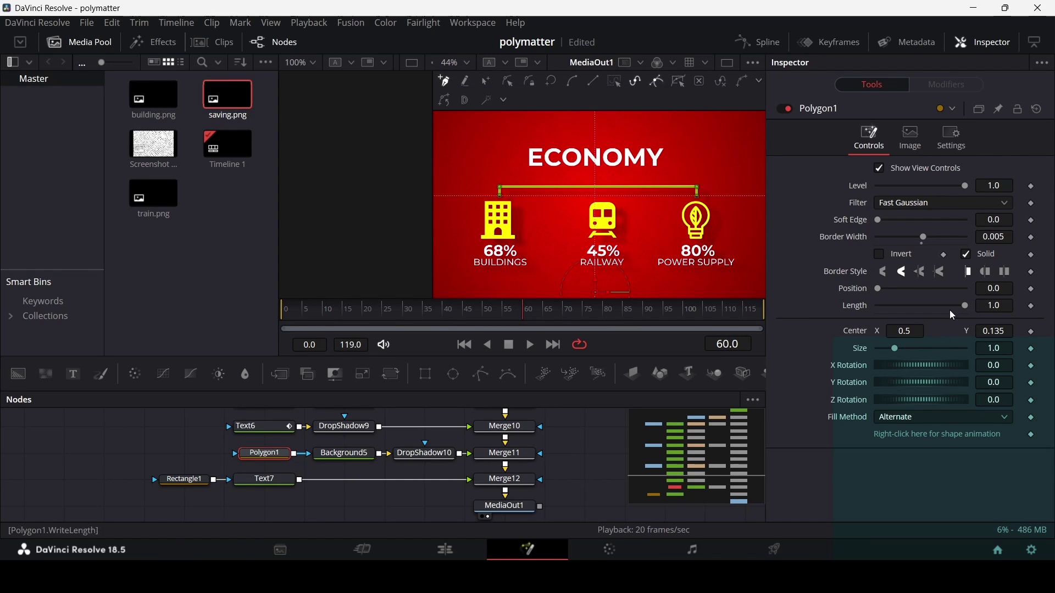
left_click(1033, 291)
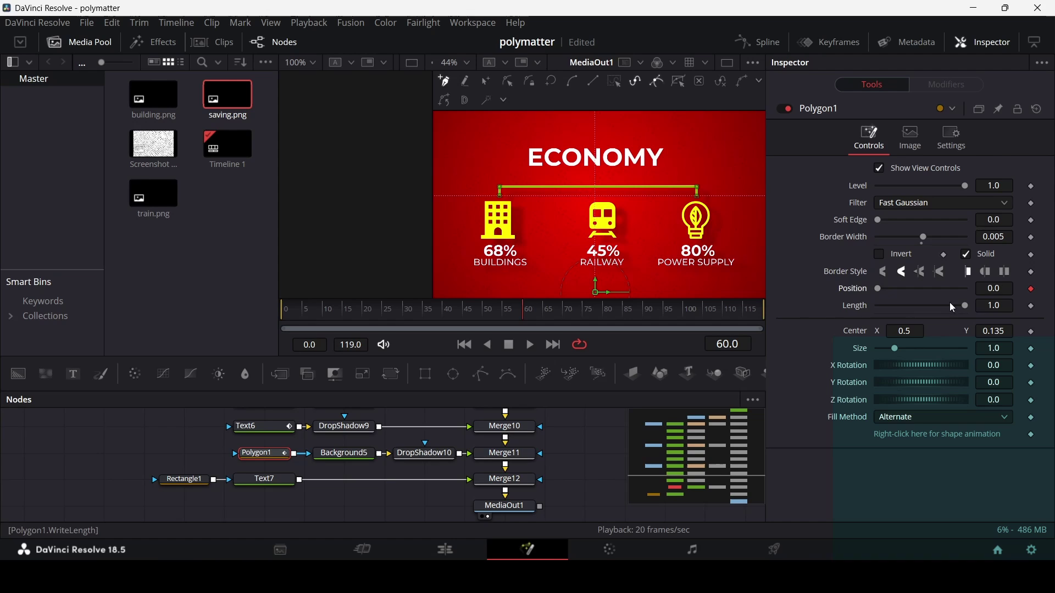
left_click(1031, 306)
Keyframe Polygon1's Position at 0.5 and Length at 0.0 on frame 40, and play back the bracket's growth.
left_click(443, 316)
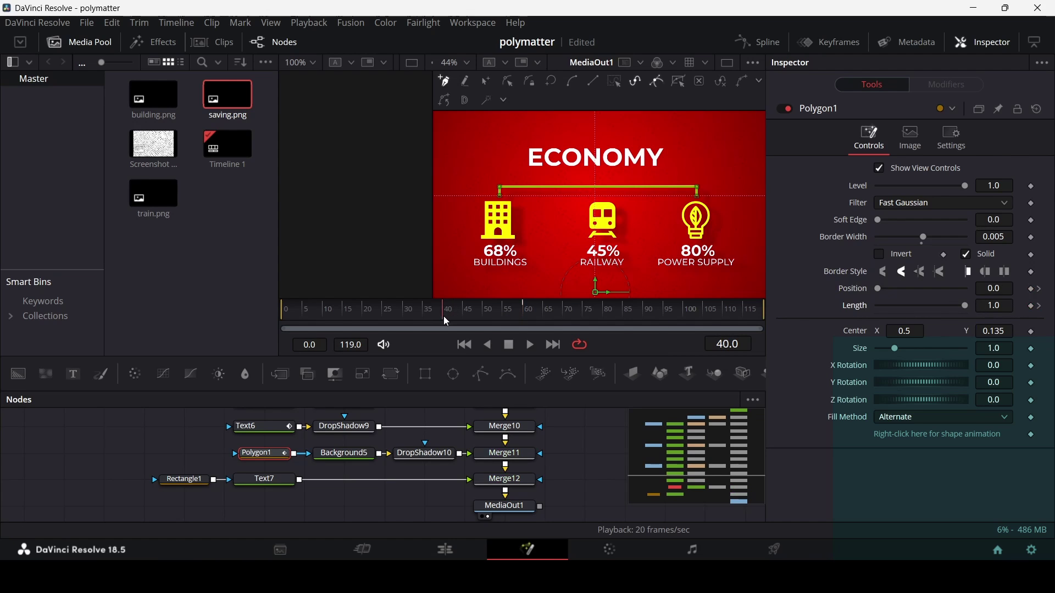
left_click(1000, 288)
type("0.5")
key("Tab")
type("0.5")
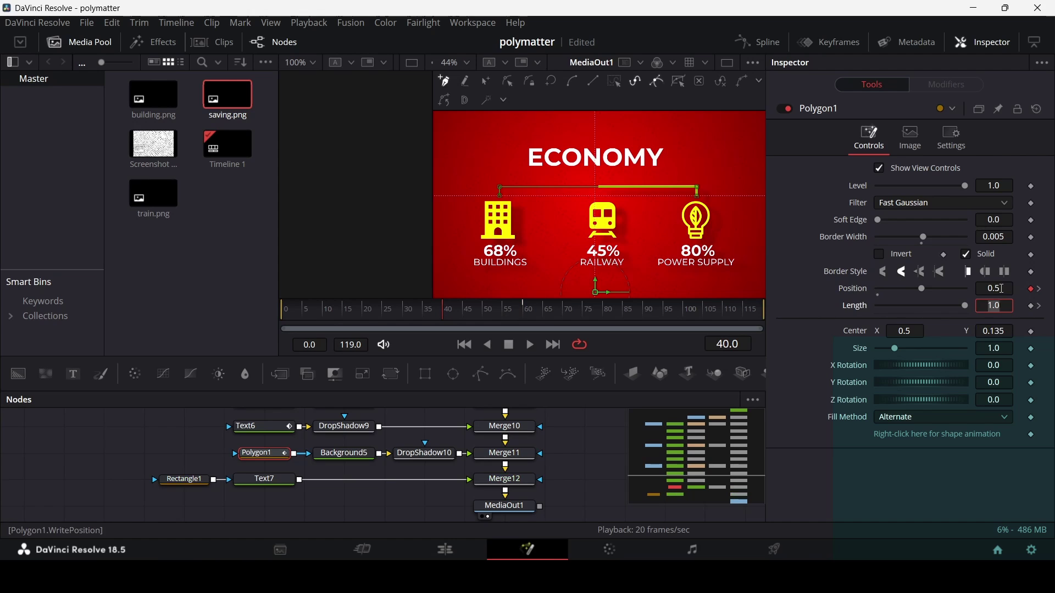
key("Return")
left_click_drag(925, 307, 865, 307)
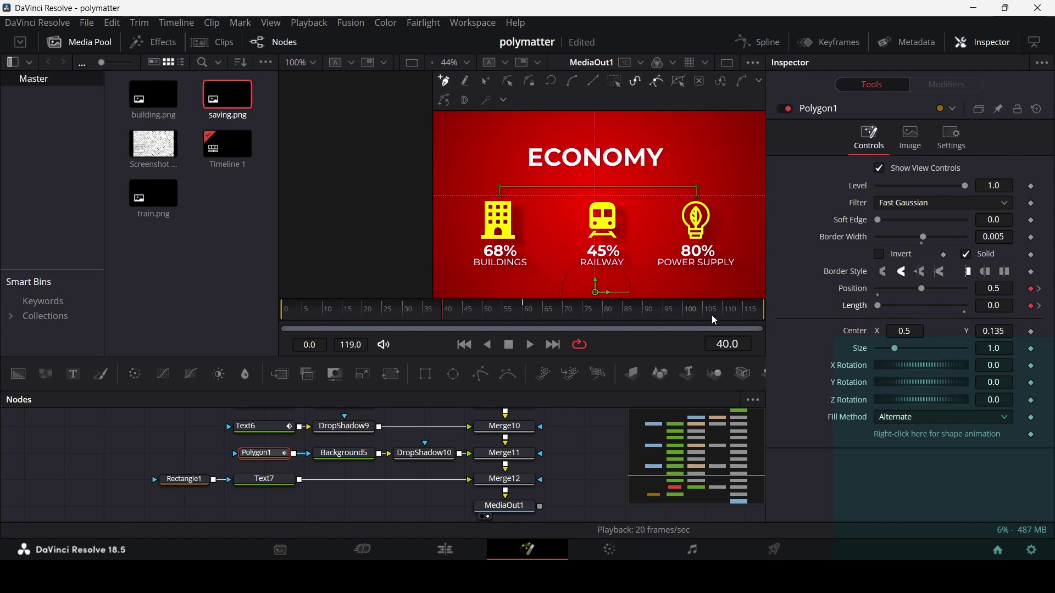
left_click(586, 430)
key("space")
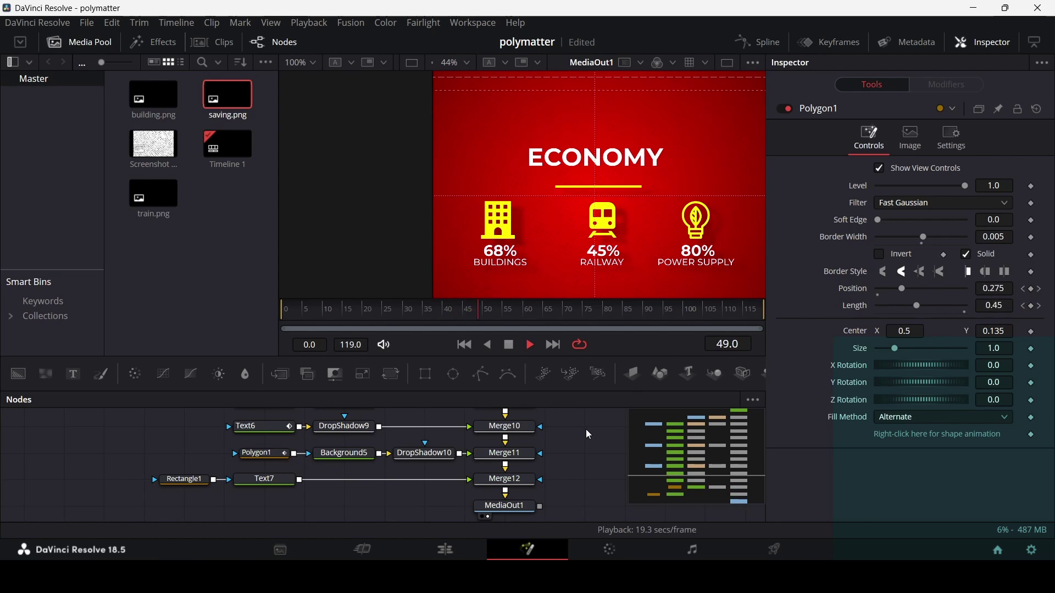
key("space")
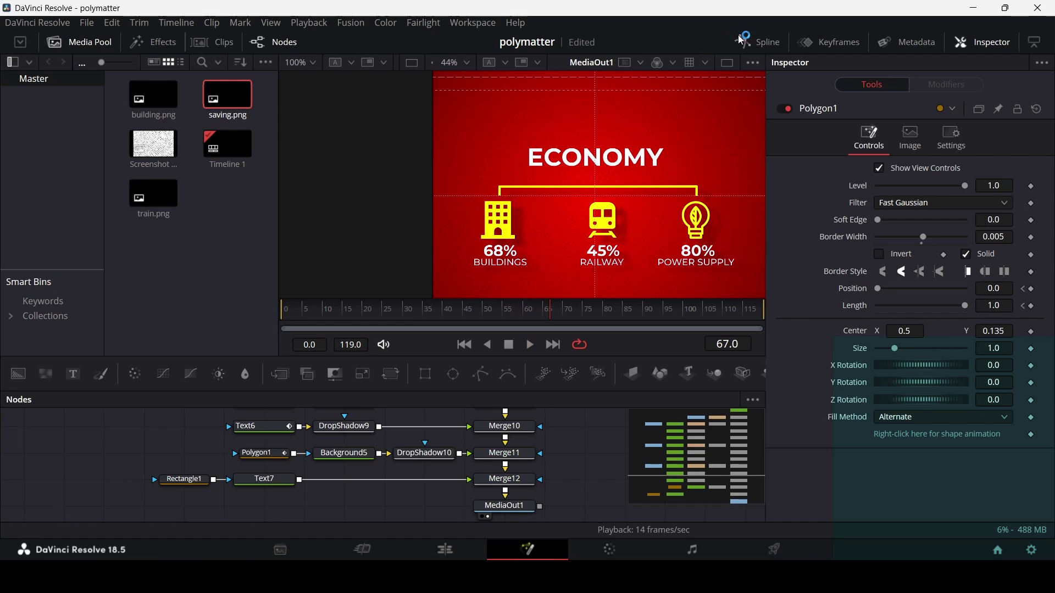
Show Polygon1's animation curves fitted in the spline editor and select all of their keyframes.
left_click(758, 42)
scroll(427, 446, "down", 3)
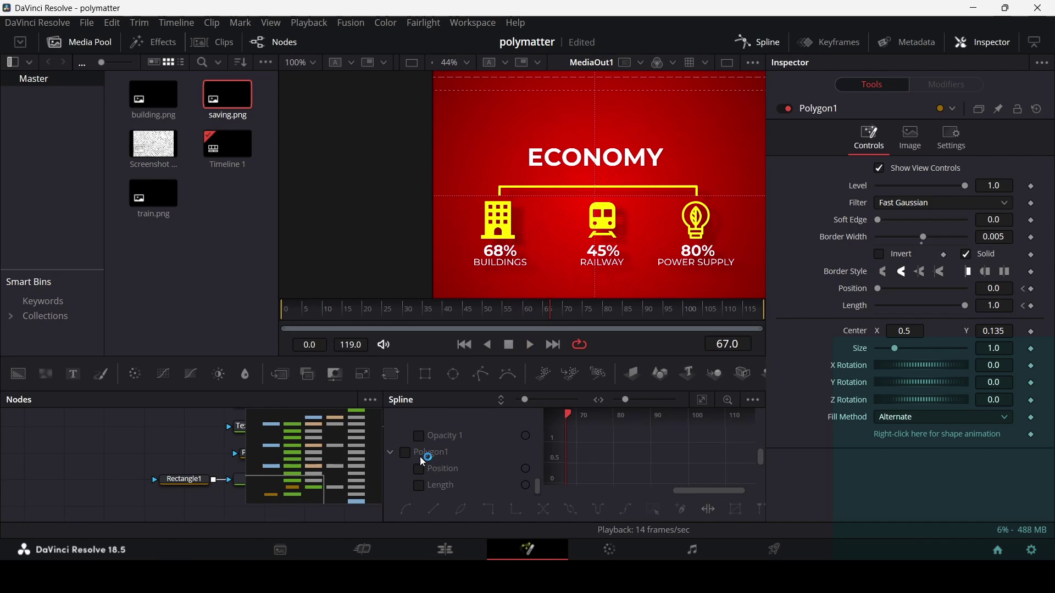
left_click(418, 483)
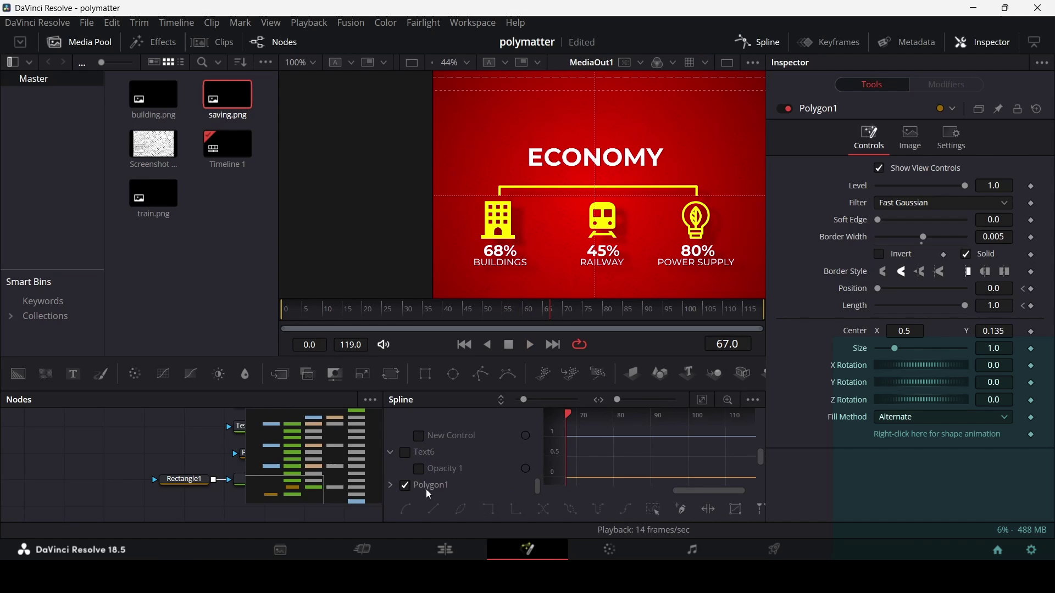
left_click(703, 400)
scroll(568, 437, "down", 3)
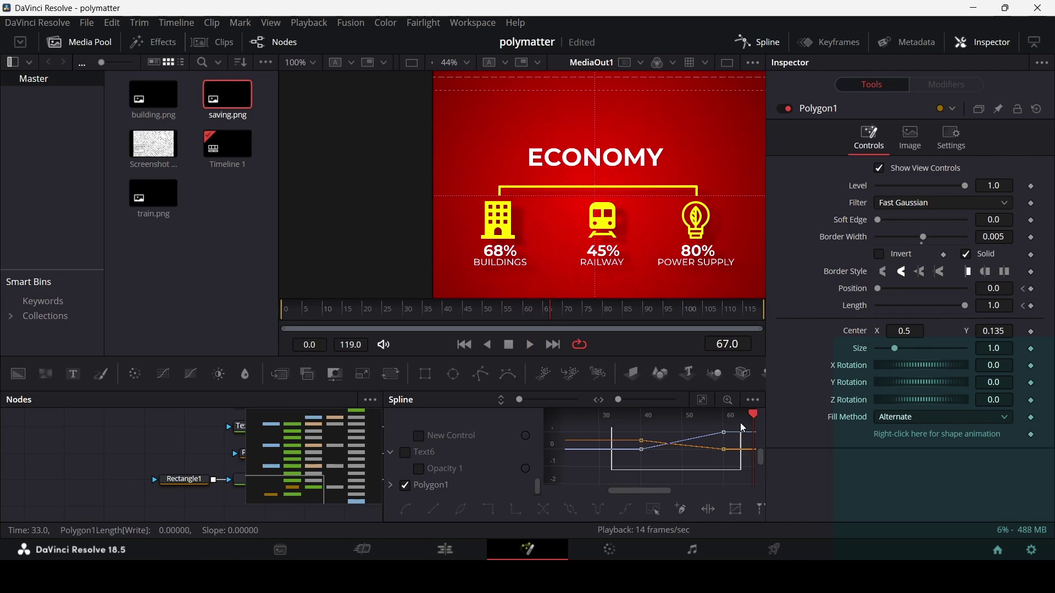
key("ctrl+a")
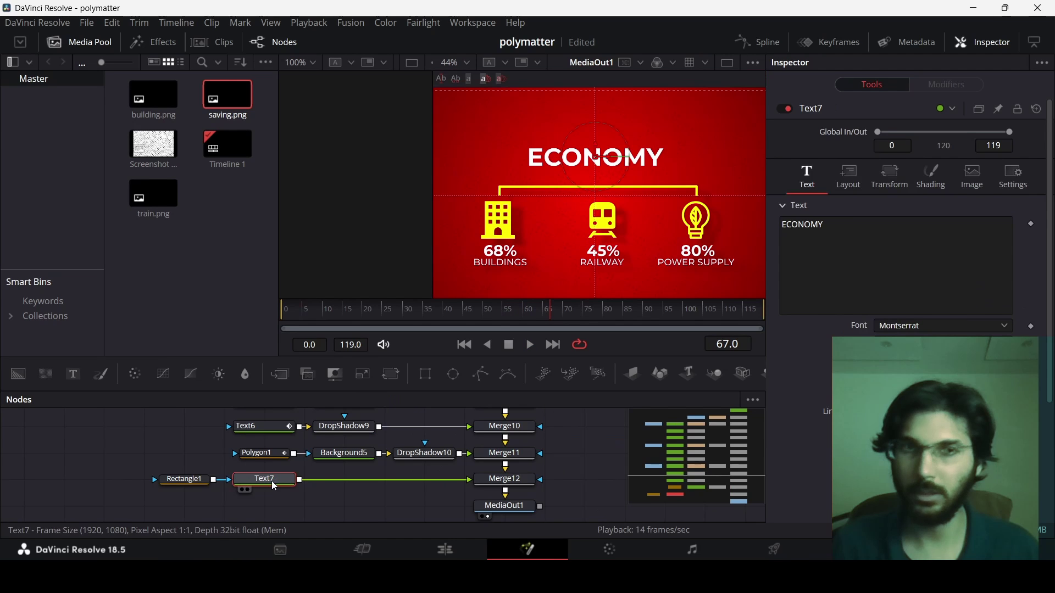
Set a keyframe on Text7's layout Center at frame 70, holding the title above the bracket.
left_click_drag(484, 322, 566, 319)
left_click(848, 177)
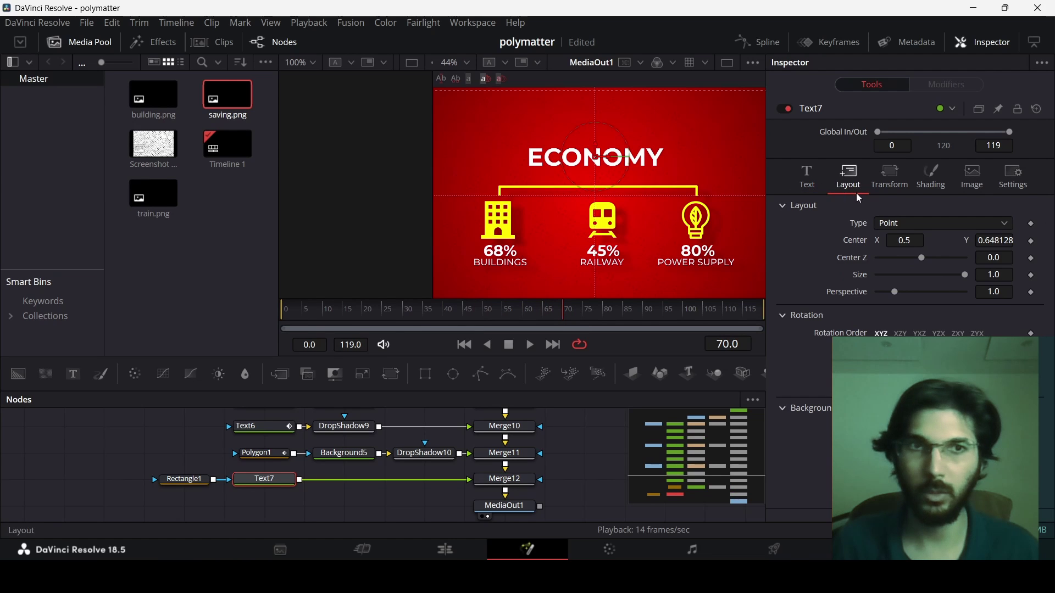
left_click(1032, 242)
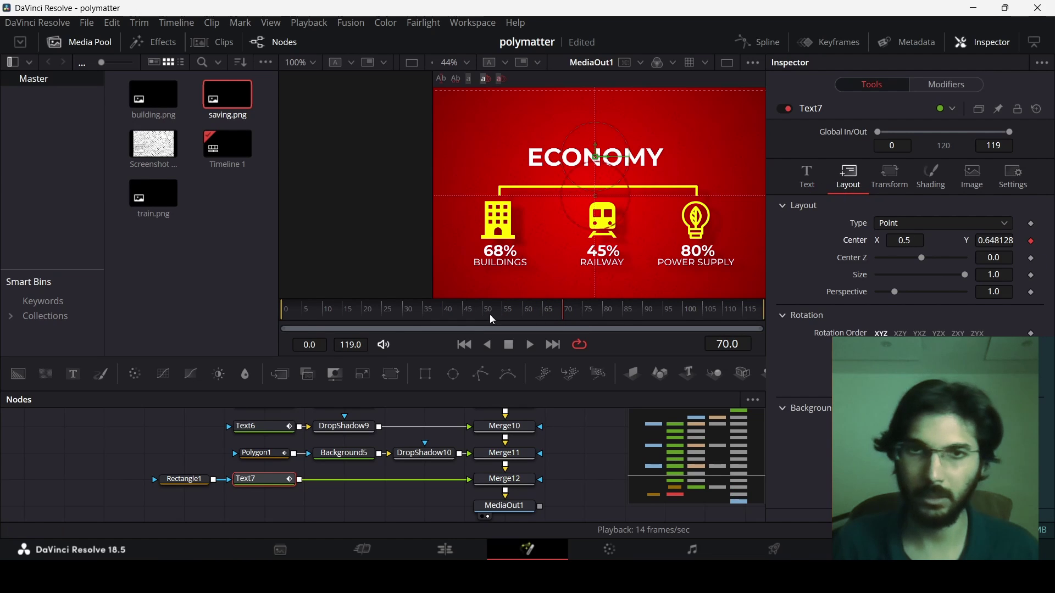
On frame 50, lower the ECONOMY title to about Center Y 0.52 so it is hidden by the mask, and play back its rise.
left_click(528, 320)
left_click_drag(530, 323, 483, 321)
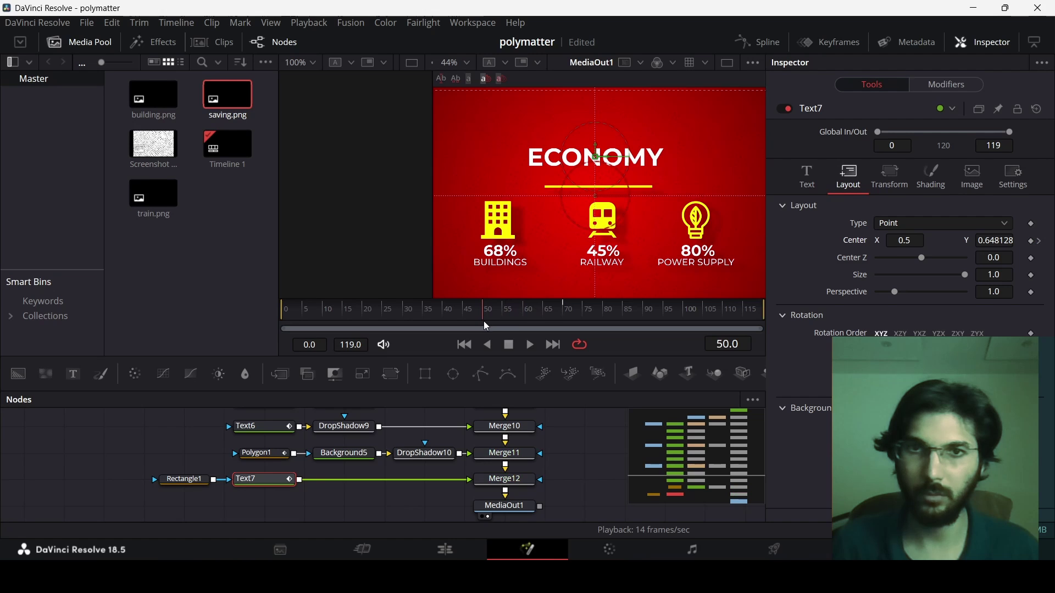
left_click_drag(596, 159, 594, 190)
left_click(581, 447)
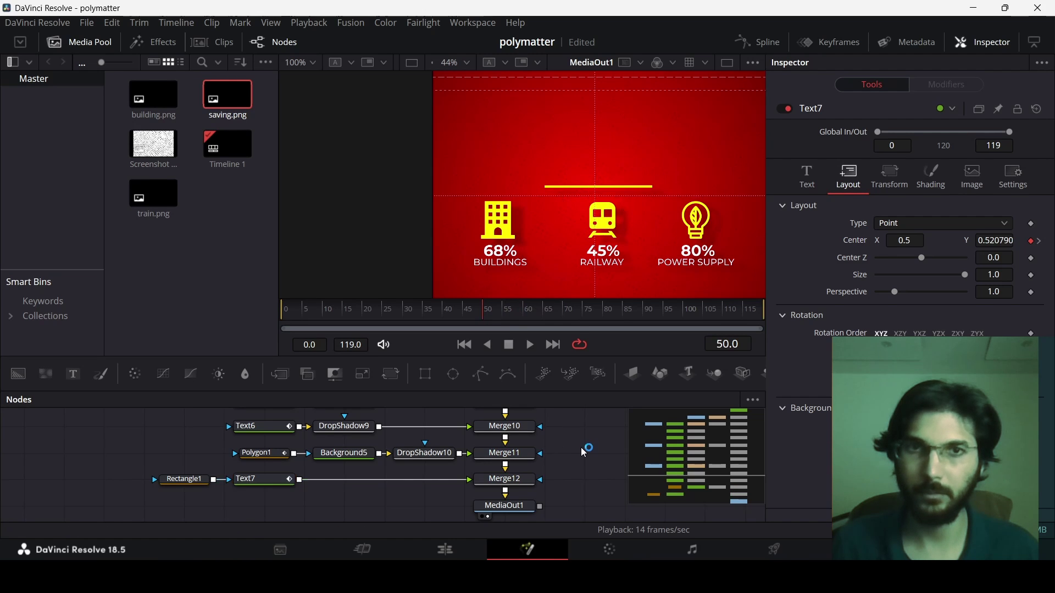
key("space")
key("space")
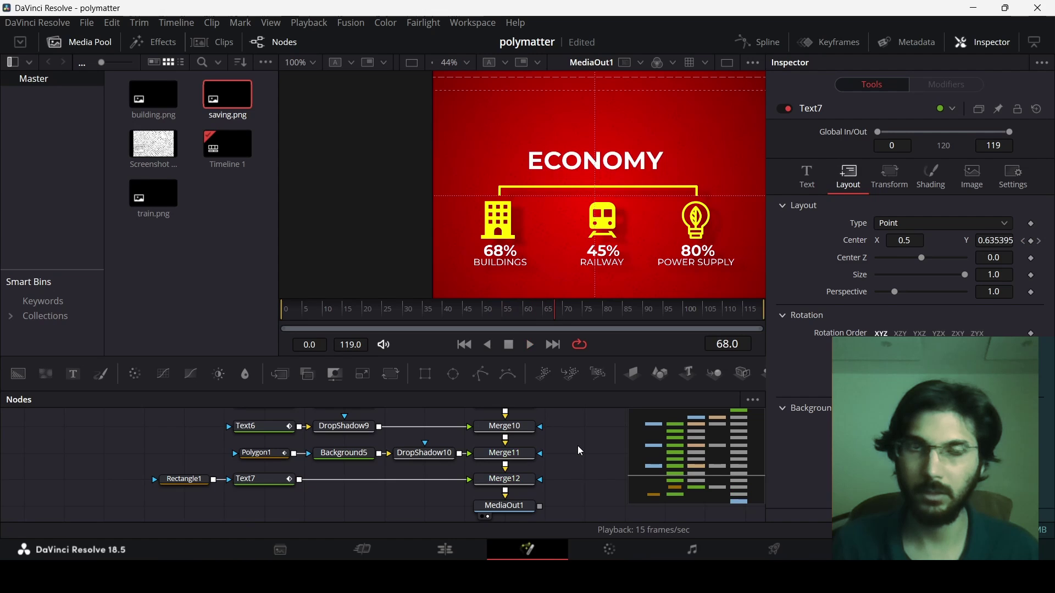
Soften the Rectangle1 mask with a Soft Edge of about 0.074 and play back the title reveal.
left_click(183, 481)
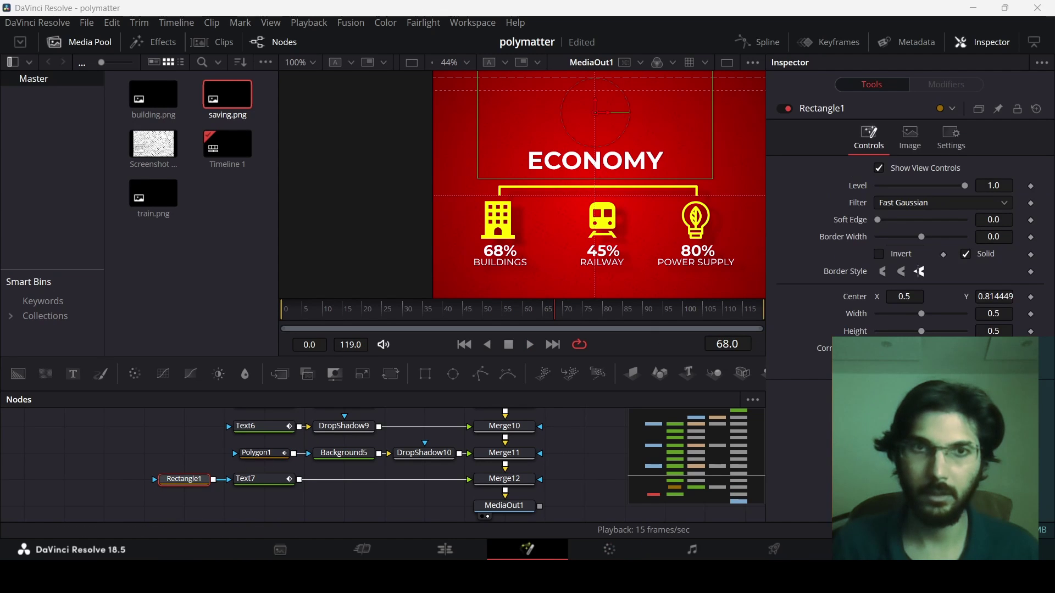
left_click_drag(879, 221, 913, 226)
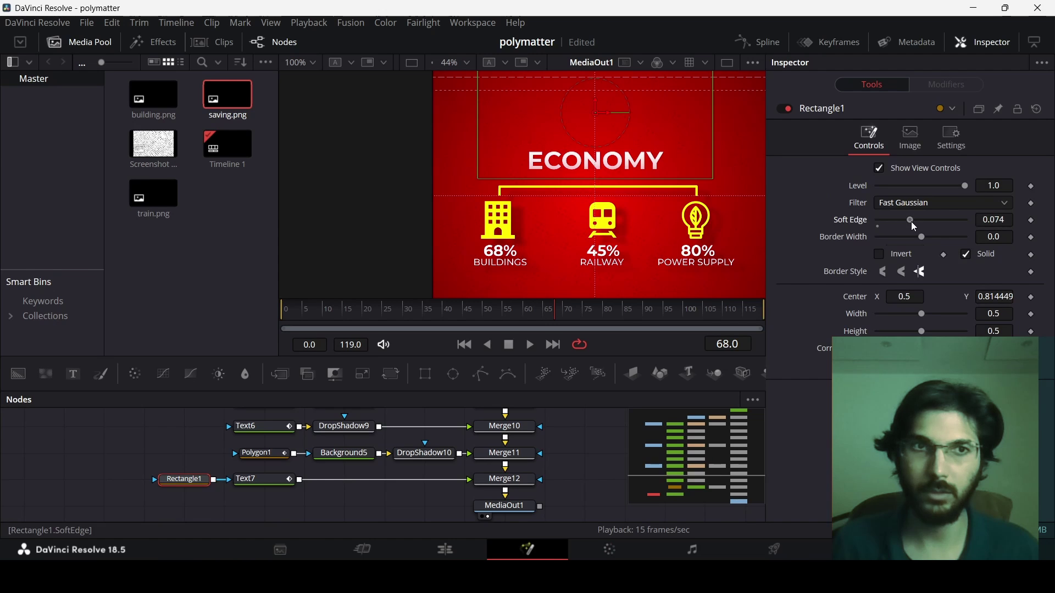
left_click(413, 306)
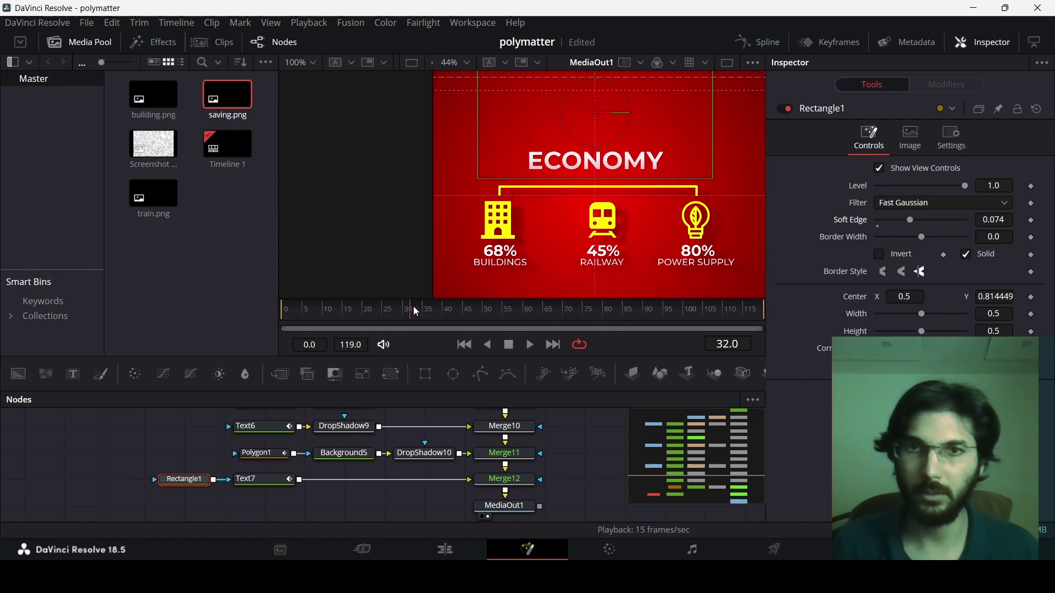
left_click(588, 435)
key("space")
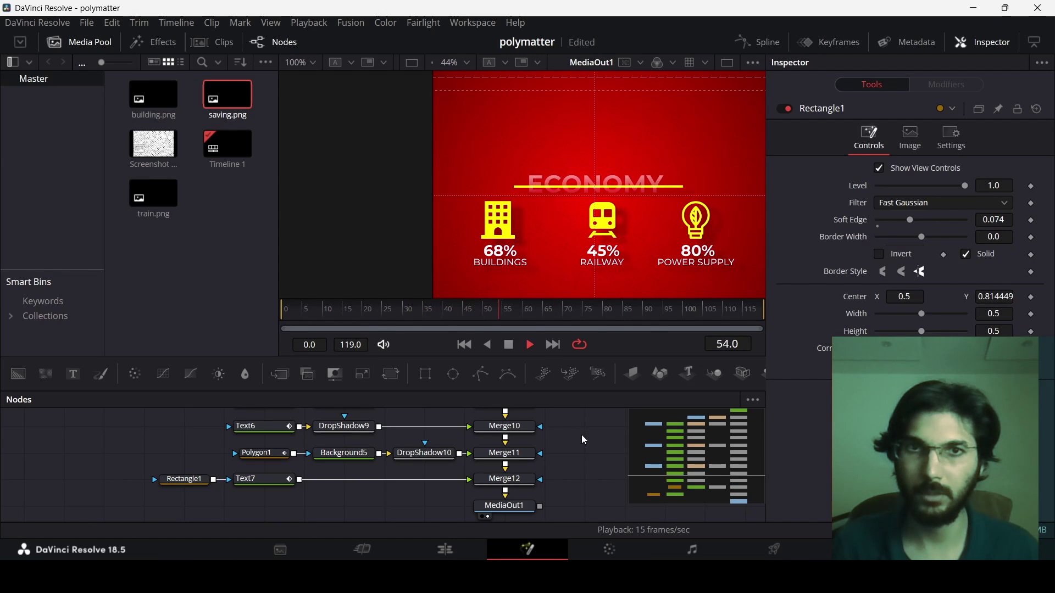
key("space")
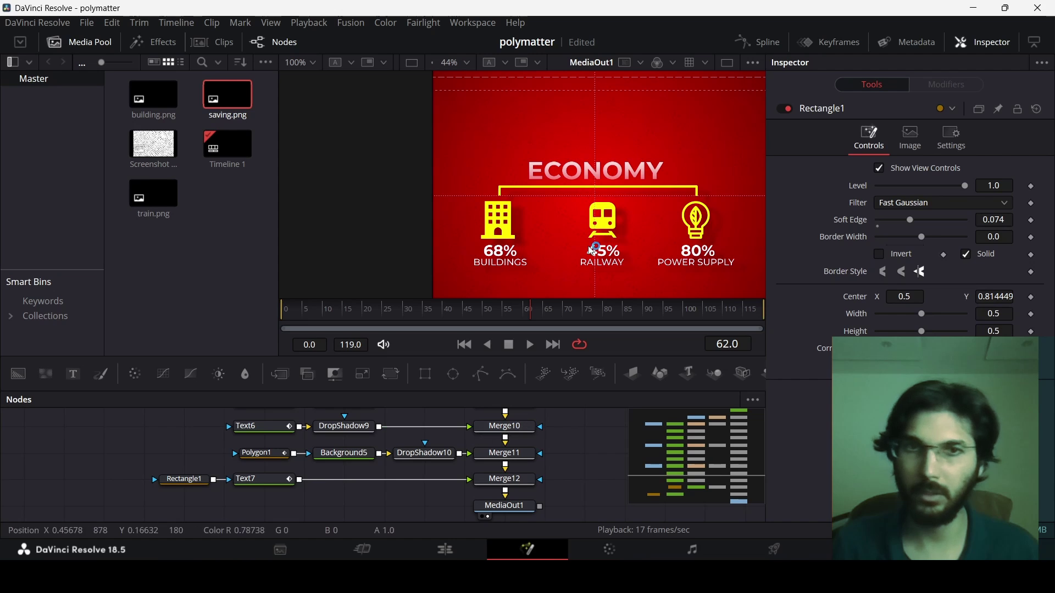
Try raising the Rectangle1 mask to about Center Y 0.895 and play back the title reveal.
left_click(450, 311)
left_click_drag(448, 312, 430, 312)
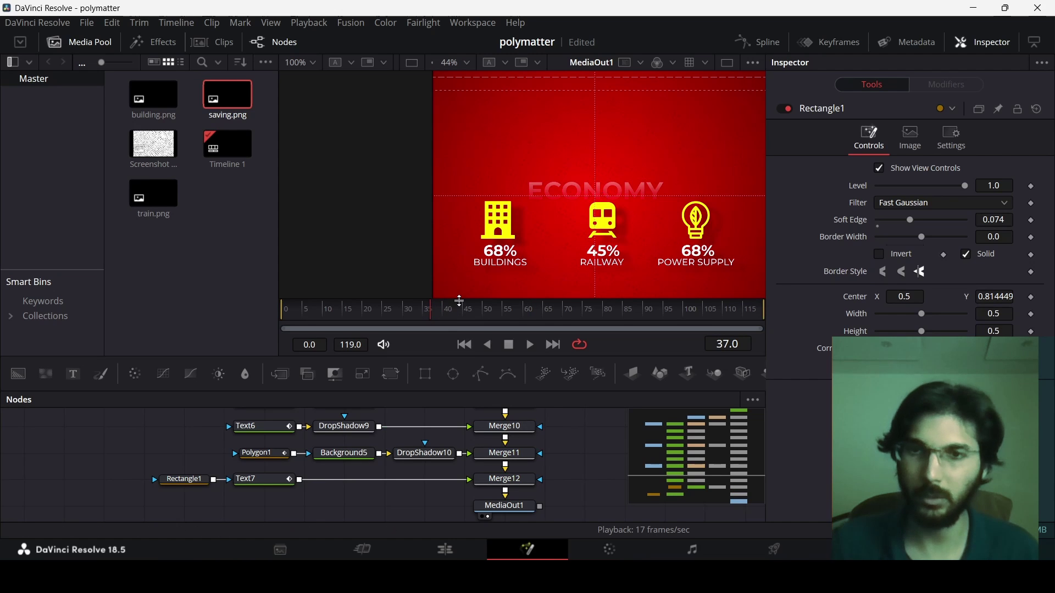
left_click(197, 478)
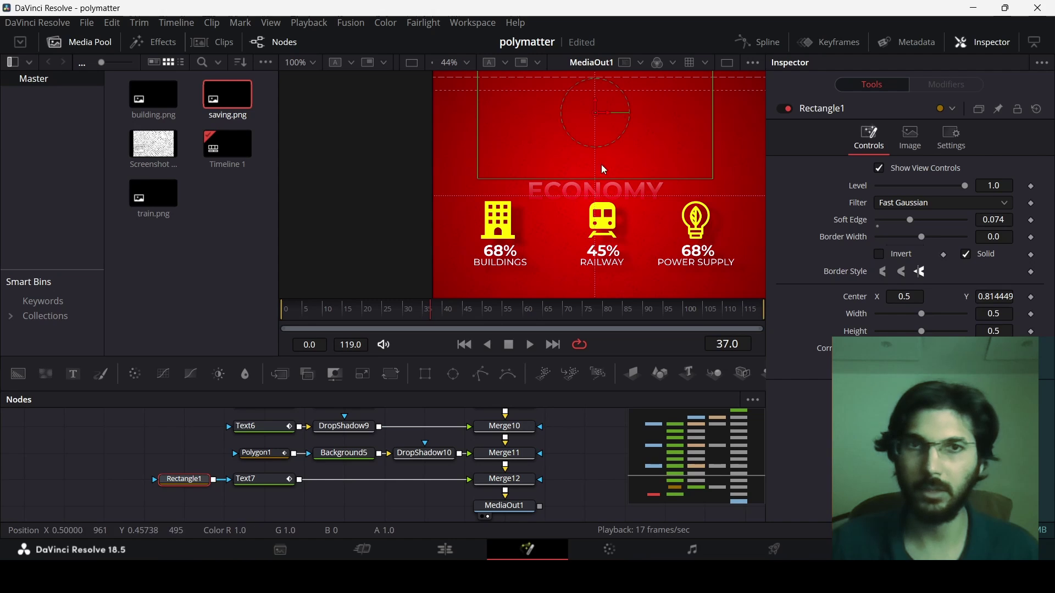
left_click_drag(601, 111, 596, 80)
left_click(513, 343)
key("space")
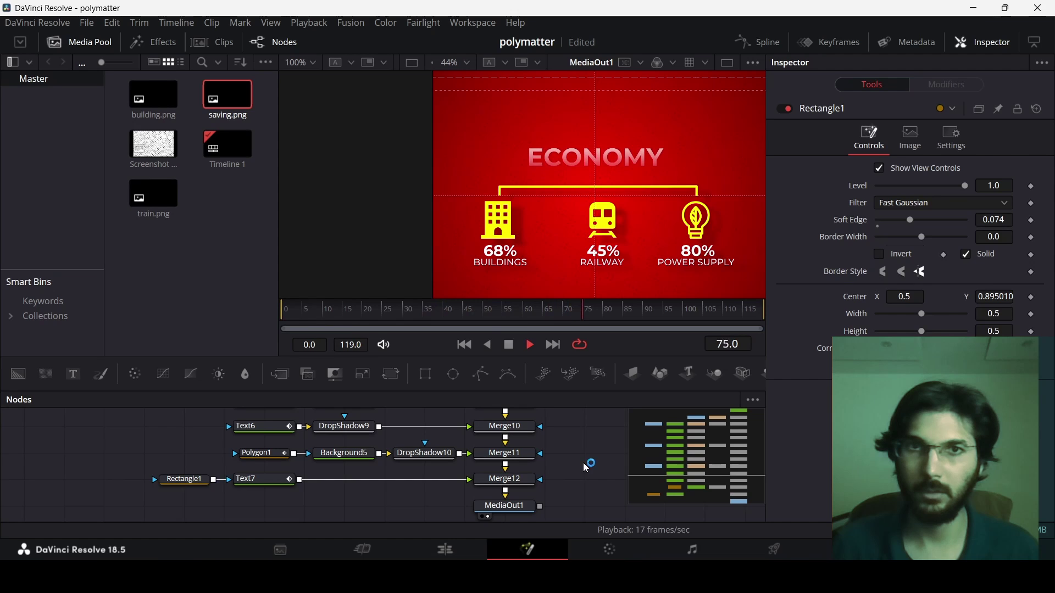
Reduce Rectangle1's Soft Edge to about 0.046, raise the mask to about Center Y 0.864, and play back the title reveal.
left_click(186, 480)
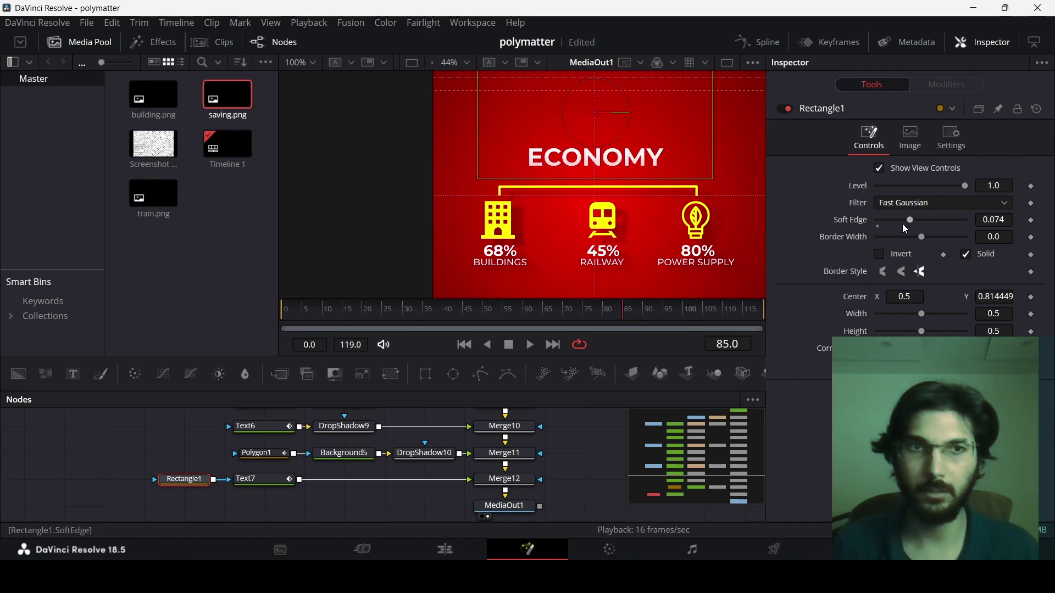
left_click_drag(909, 220, 896, 220)
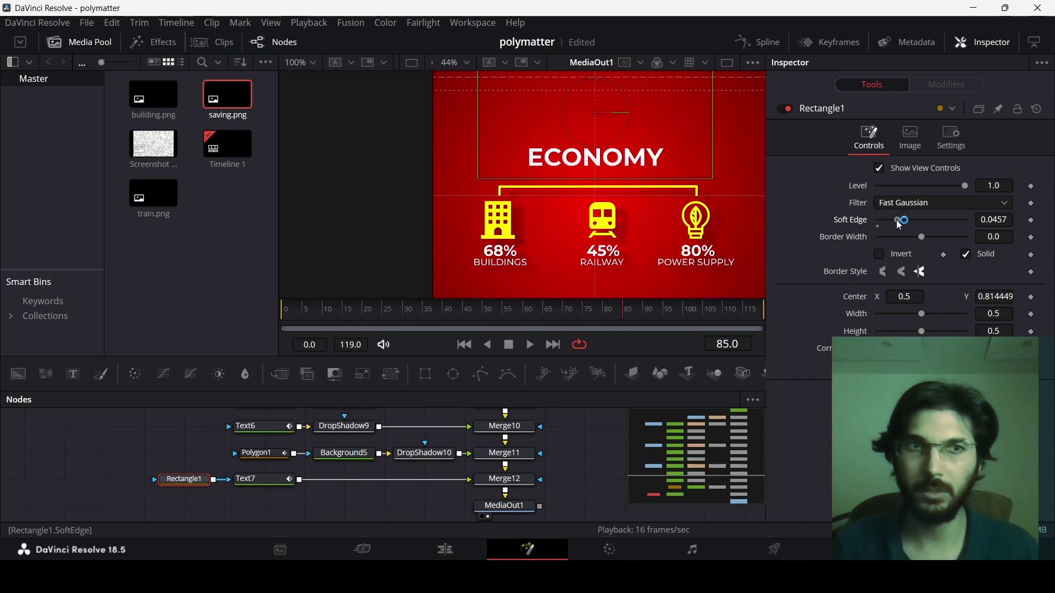
left_click_drag(521, 308, 479, 313)
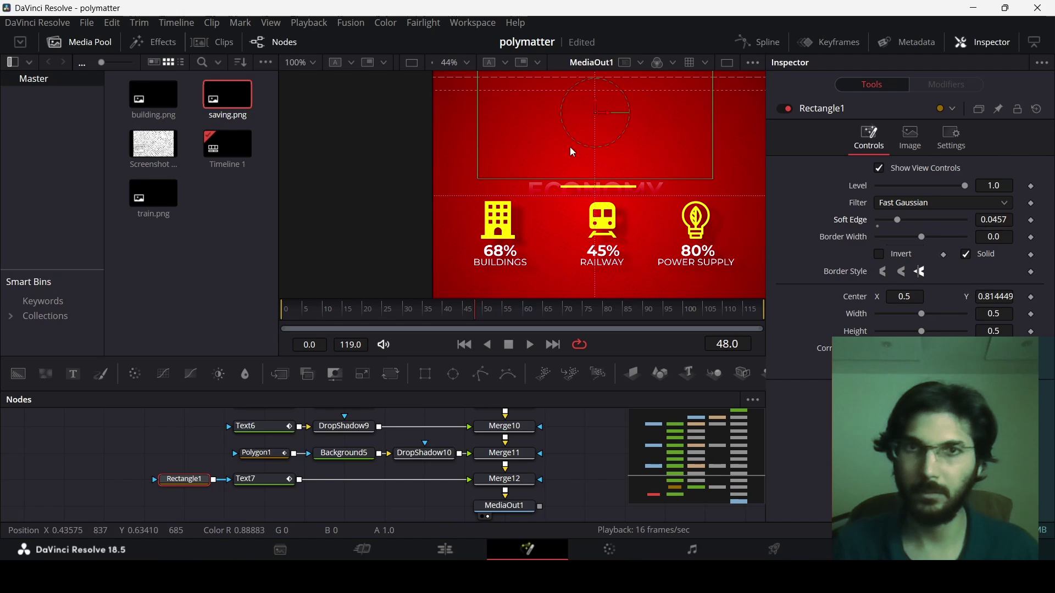
left_click_drag(596, 103, 595, 90)
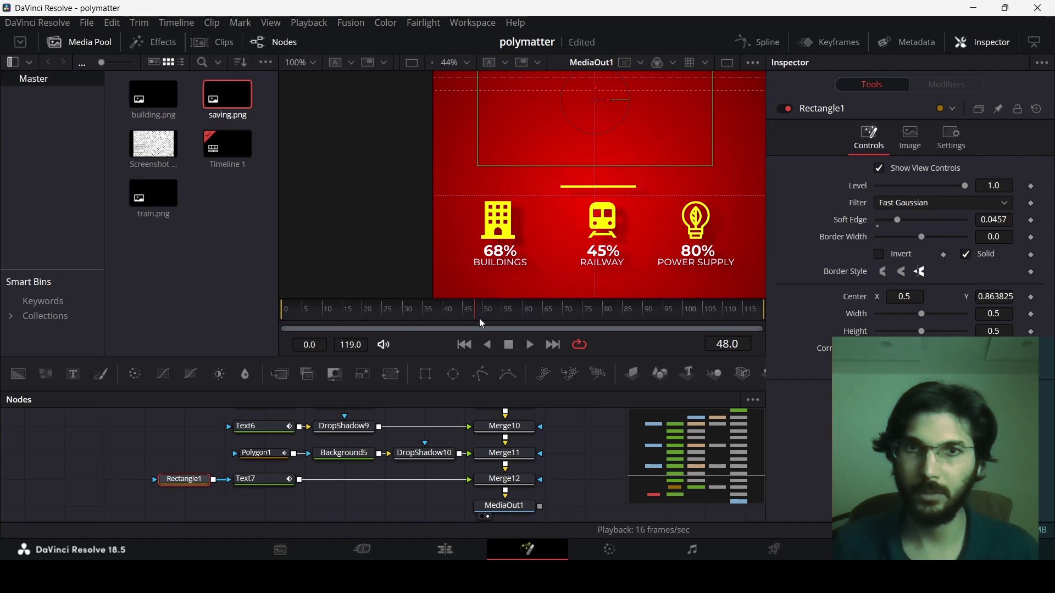
key("Left")
key("Left")
key("Left")
key("space")
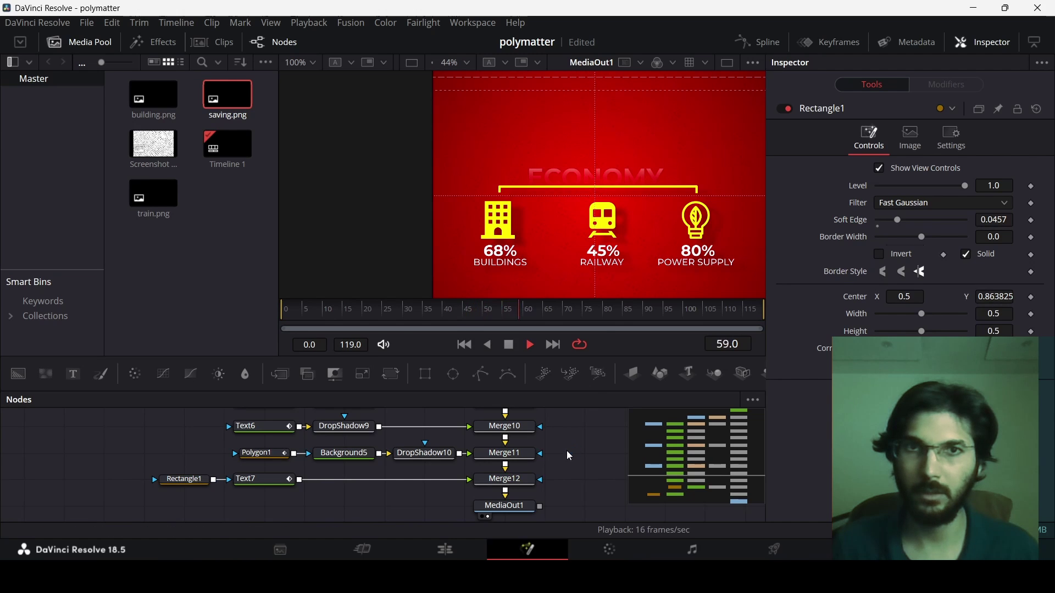
key("space")
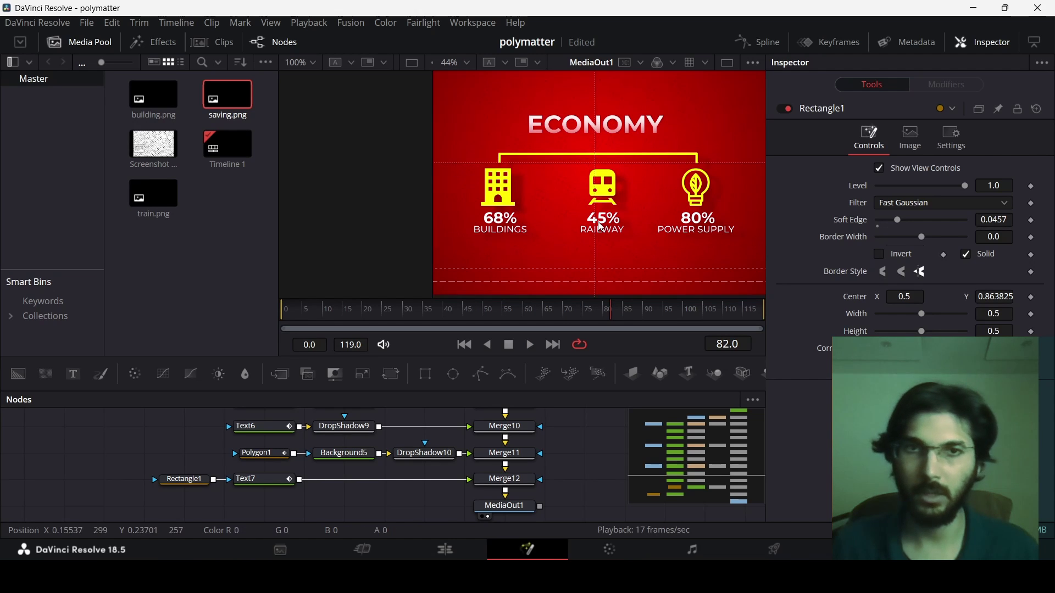
Save the project and move MediaOut1 further down to leave room beneath Merge12.
key("ctrl+f")
key("ctrl+s")
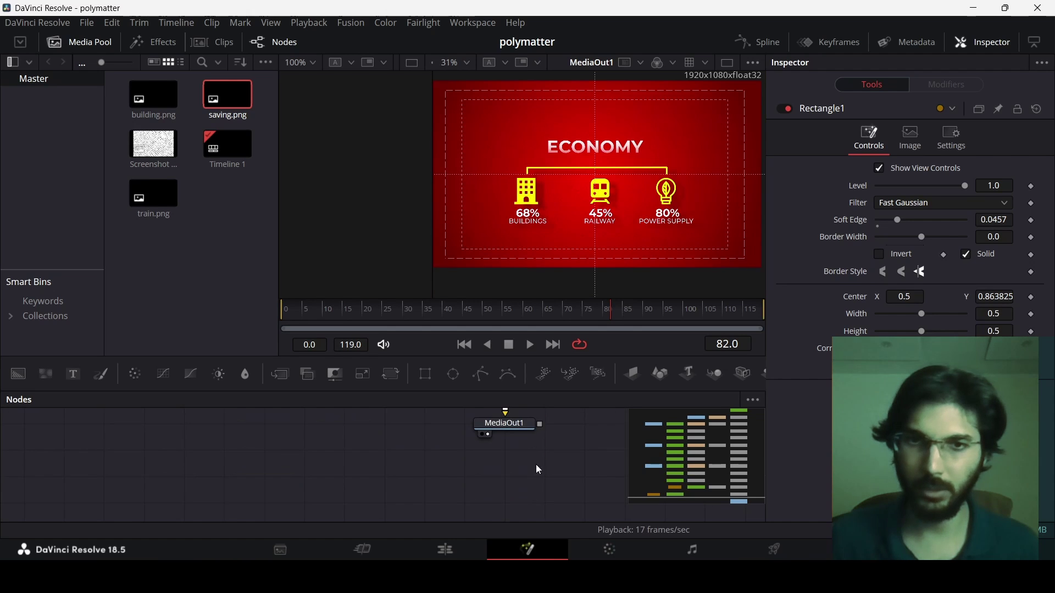
left_click_drag(503, 471, 503, 499)
left_click(529, 454)
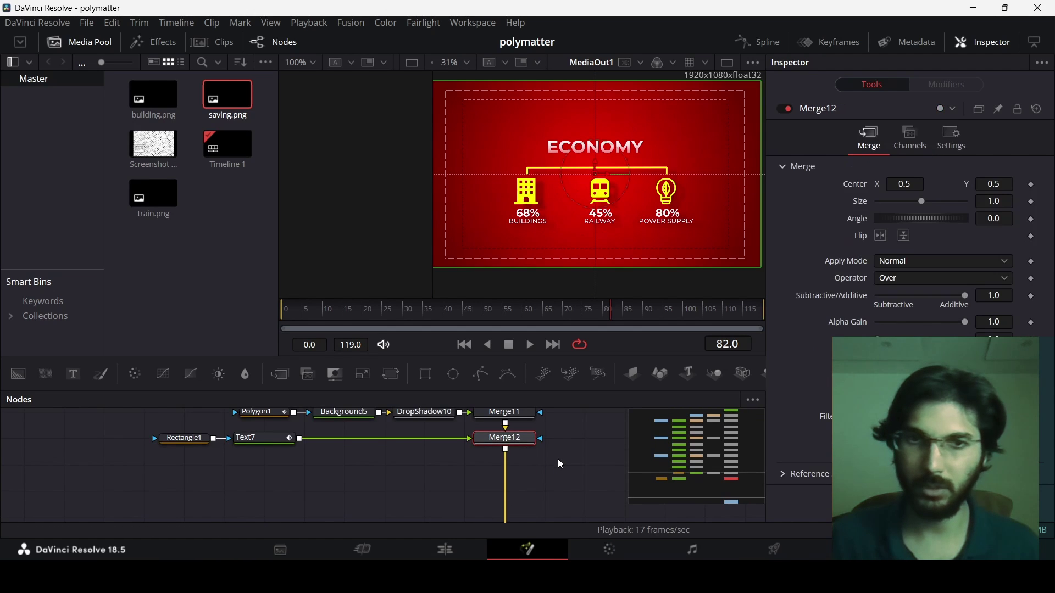
Add an Image Plane 3D node fed by Merge12 and place it directly beneath that merge.
left_click_drag(633, 373, 503, 496)
key("Delete")
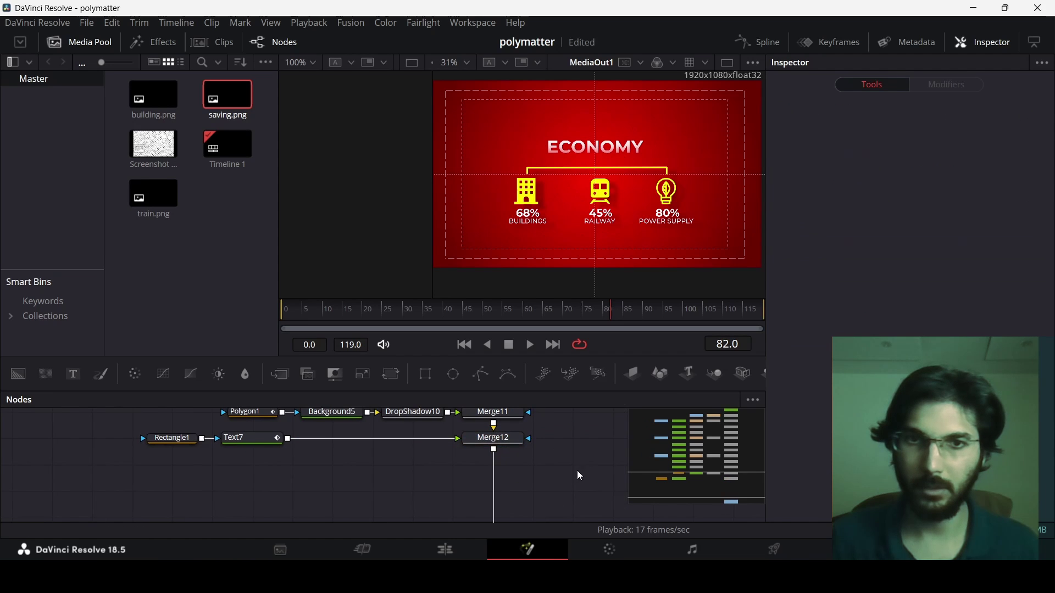
left_click(632, 376)
scroll(559, 497, "down", 2)
left_click_drag(502, 482, 528, 447)
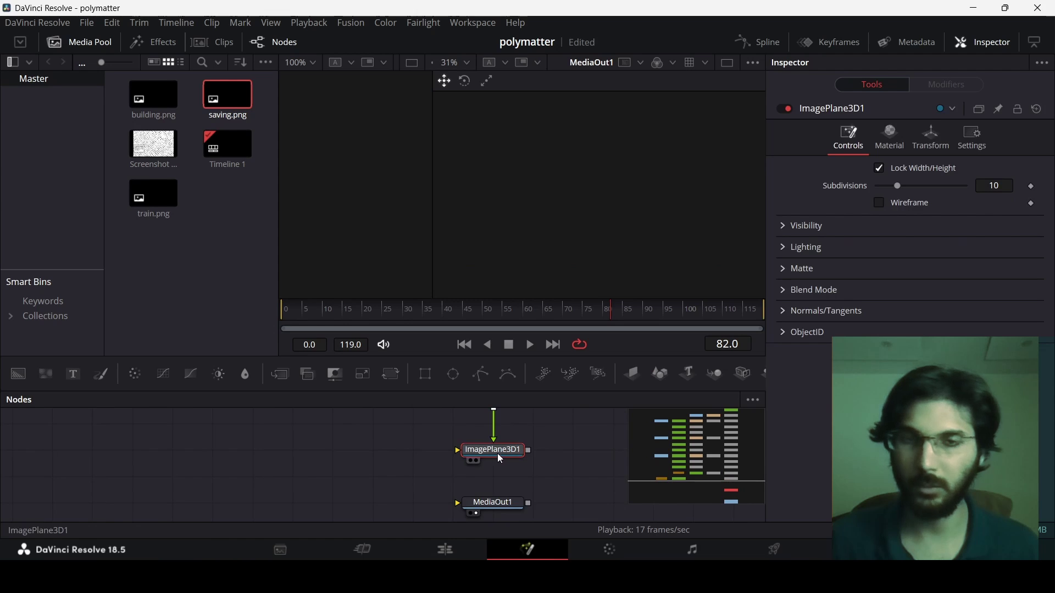
scroll(546, 454, "up", 2)
left_click_drag(505, 490, 508, 475)
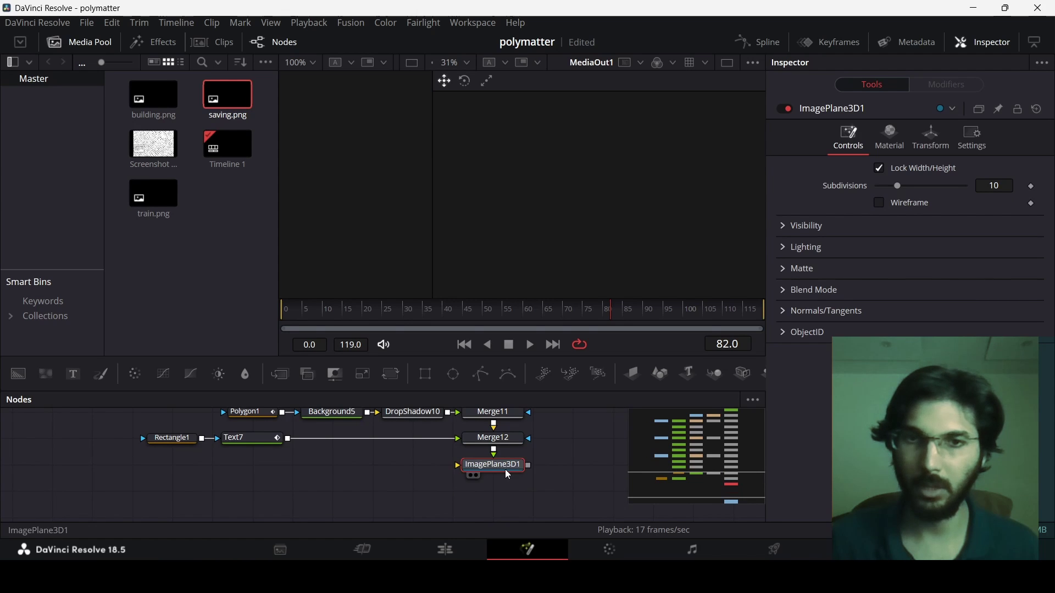
Add a Renderer 3D node connected to the output of ImagePlane3D1.
key("shift+space")
type("drop")
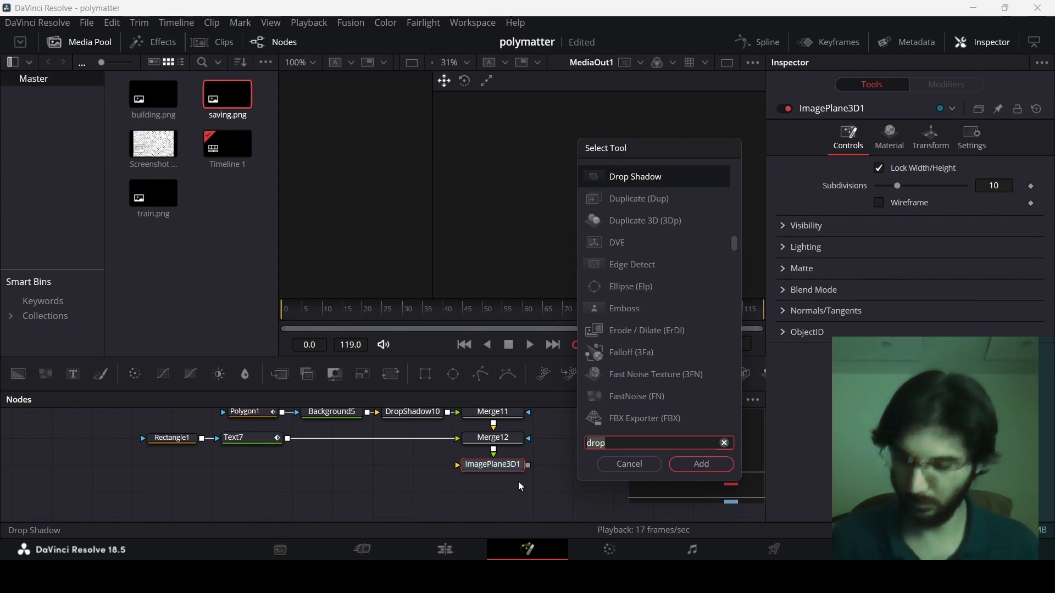
key("BackSpace")
key("BackSpace")
key("BackSpace")
key("BackSpace")
type("ren")
key("Return")
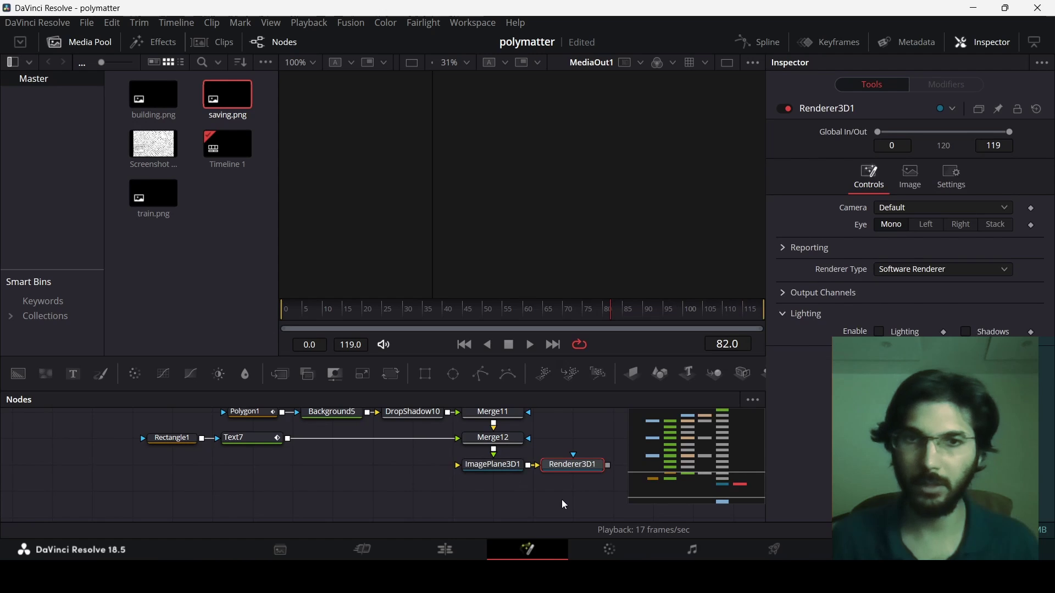
Place Renderer3D1 directly beneath ImagePlane3D1 and connect its output to MediaOut1.
left_click_drag(577, 470, 497, 494)
scroll(545, 490, "down", 2)
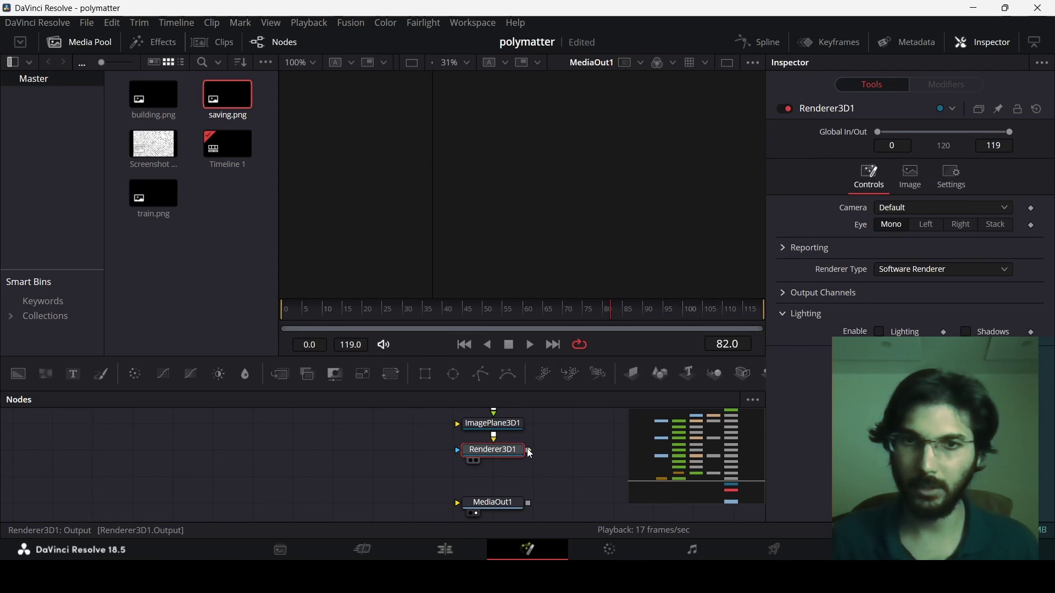
left_click_drag(529, 450, 502, 503)
scroll(553, 478, "up", 2)
Move ImagePlane3D1 closer with a Translation Z of 1.59 so the infographic fills the frame.
left_click(493, 465)
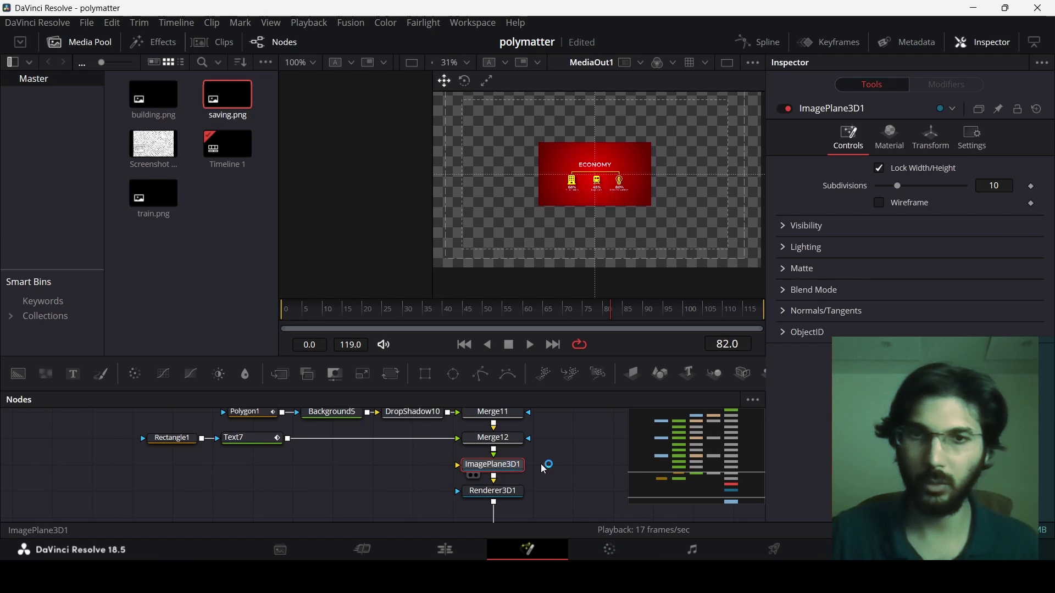
left_click(943, 141)
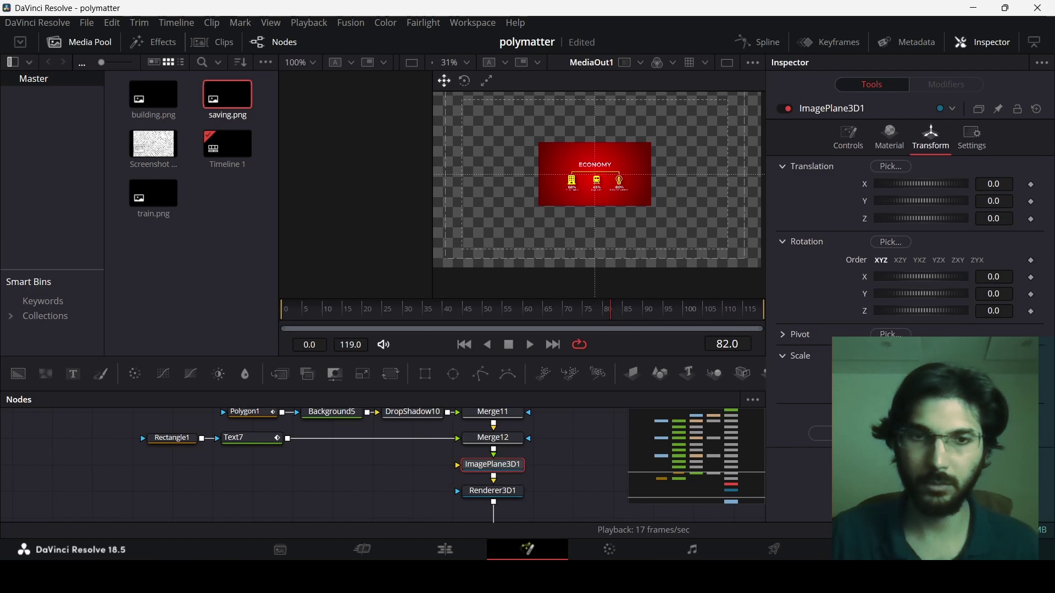
mouse_move(925, 224)
left_mouse_down()
mouse_move(913, 226)
mouse_move(931, 219)
left_mouse_up()
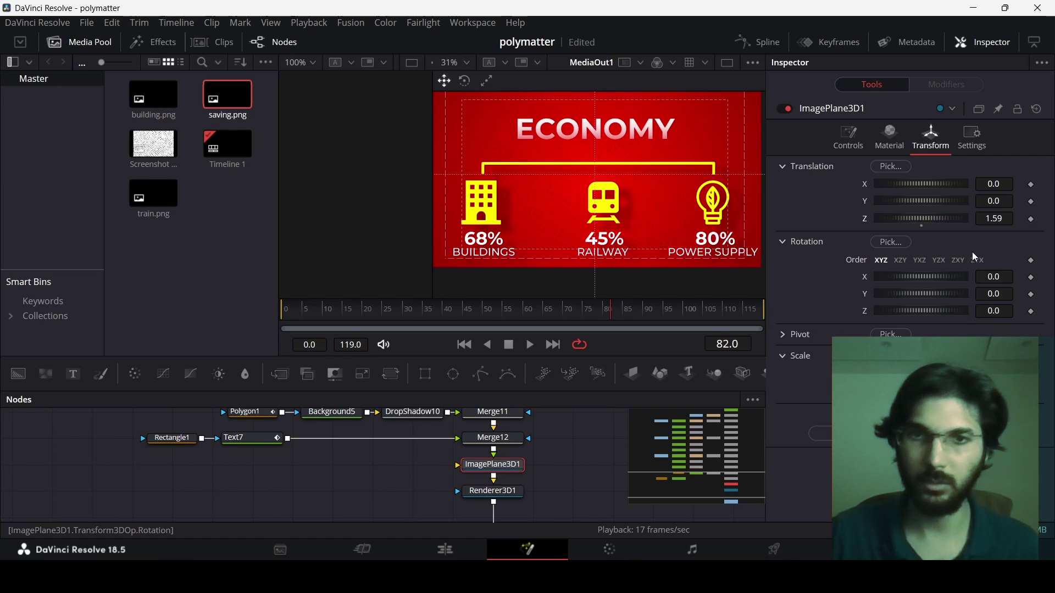
At frame 119, keyframe ImagePlane3D1's X, Y and Z rotation and set X to -7.8 and Y to 2.6.
left_click_drag(751, 319, 765, 319)
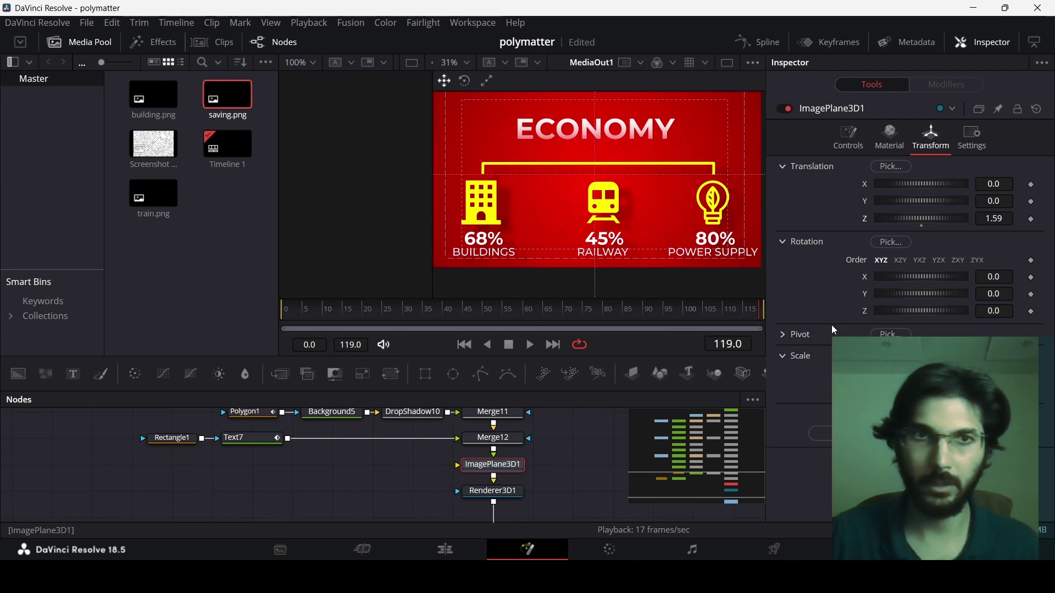
left_click(1032, 277)
left_click(1031, 294)
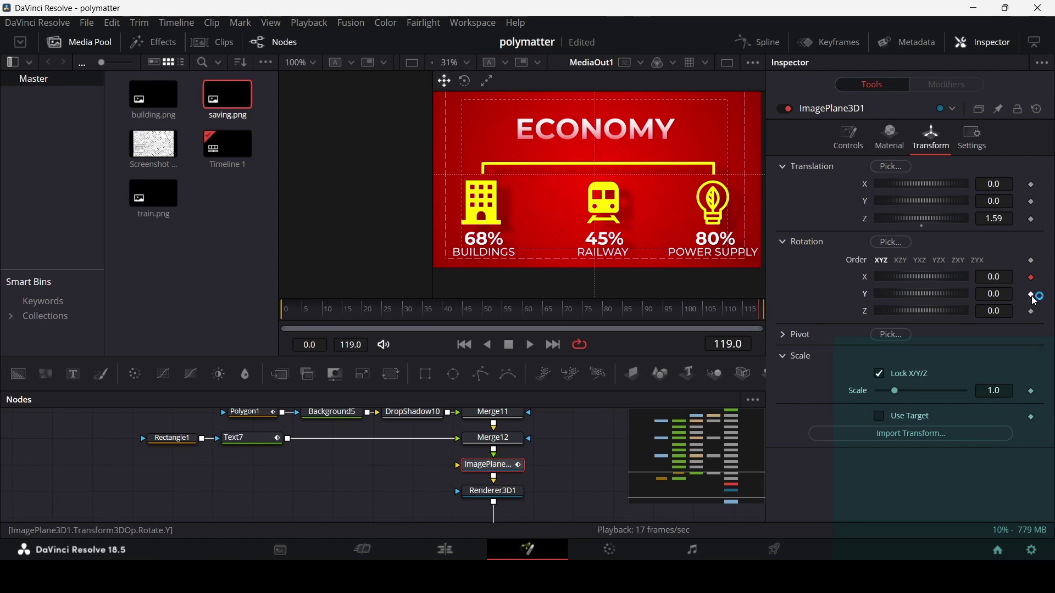
left_click(1031, 311)
left_click_drag(924, 281, 918, 289)
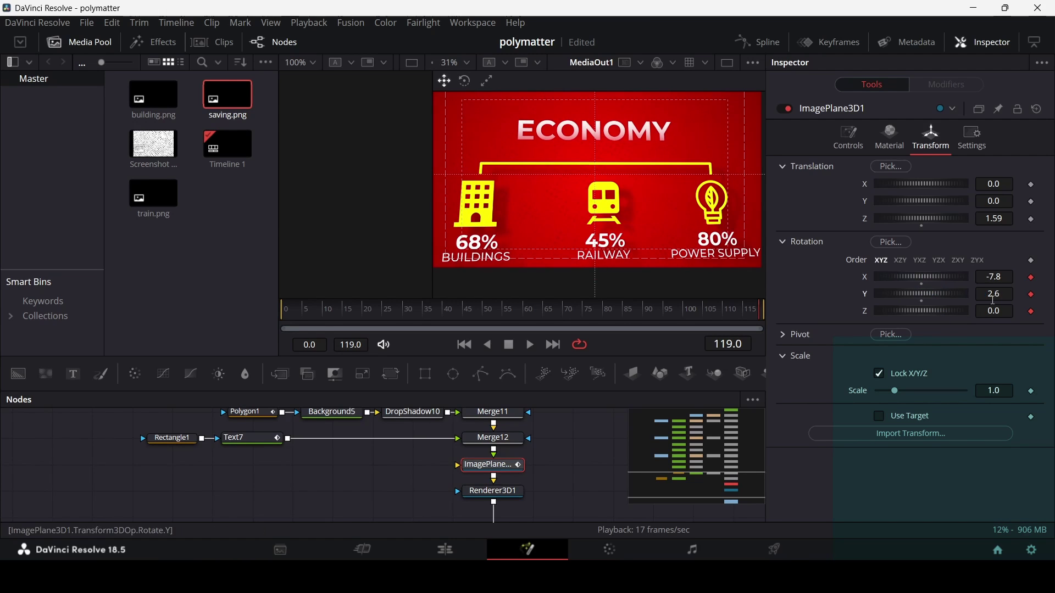
At frame 0, keyframe the image plane's rotation with X -13.0 and Y 15.6, and play back the tilt animation.
left_click(464, 344)
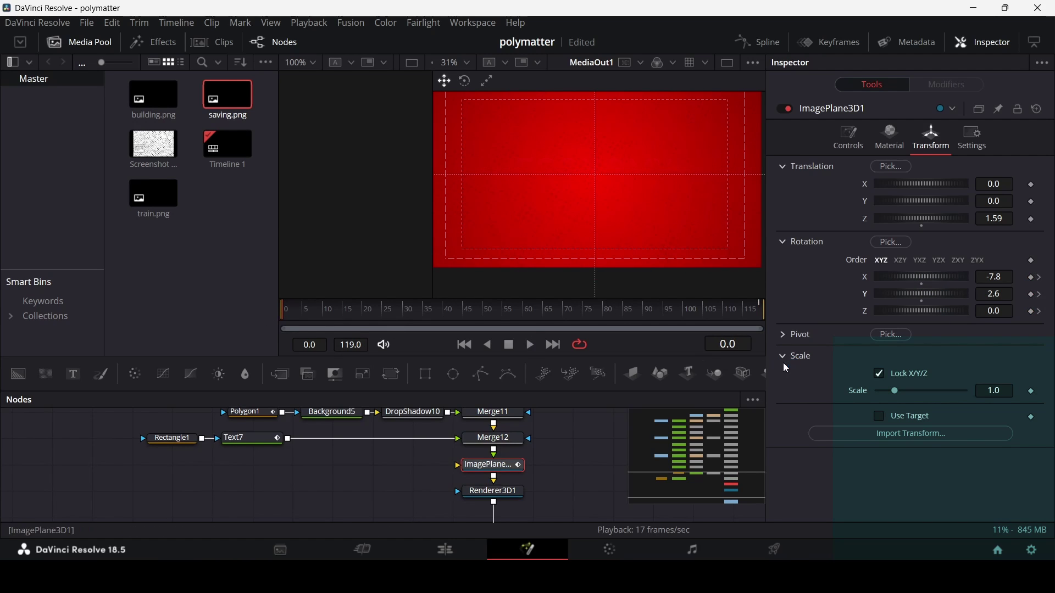
left_click(1033, 312)
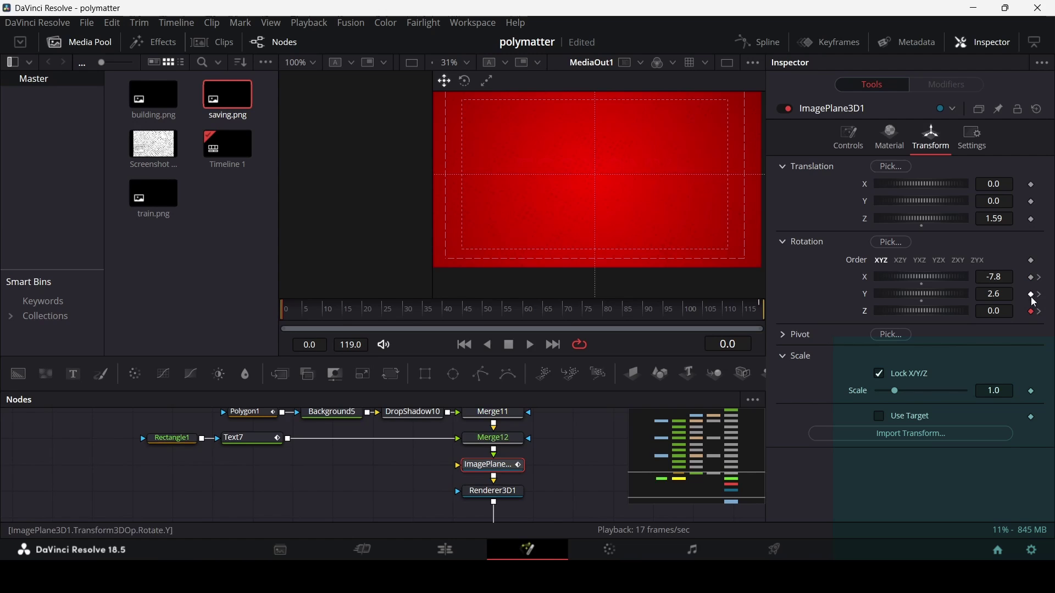
left_click(1034, 294)
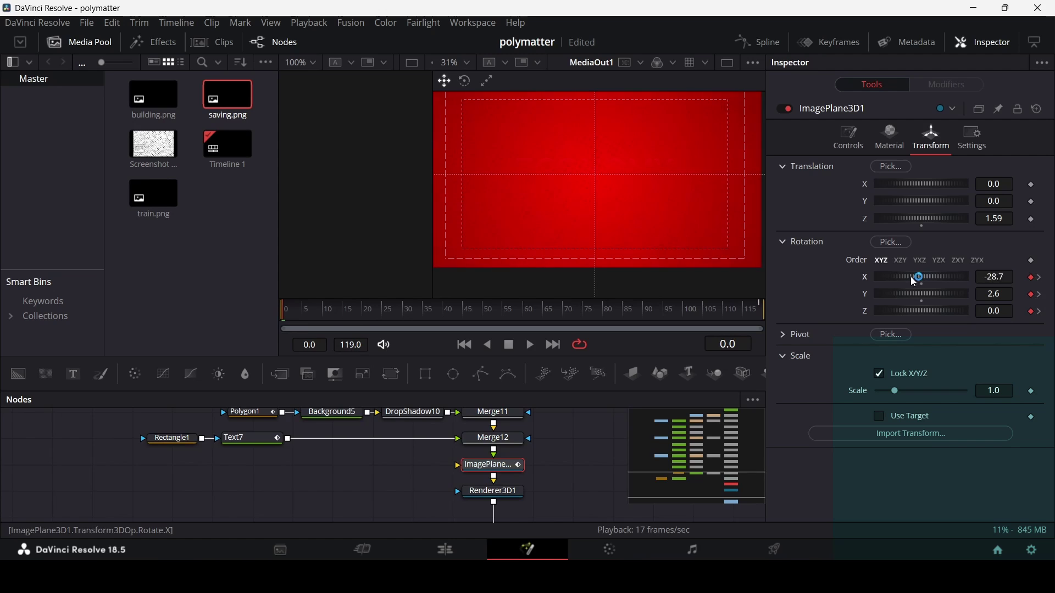
mouse_move(916, 281)
left_mouse_down()
mouse_move(923, 297)
mouse_move(918, 280)
mouse_move(928, 282)
left_mouse_up()
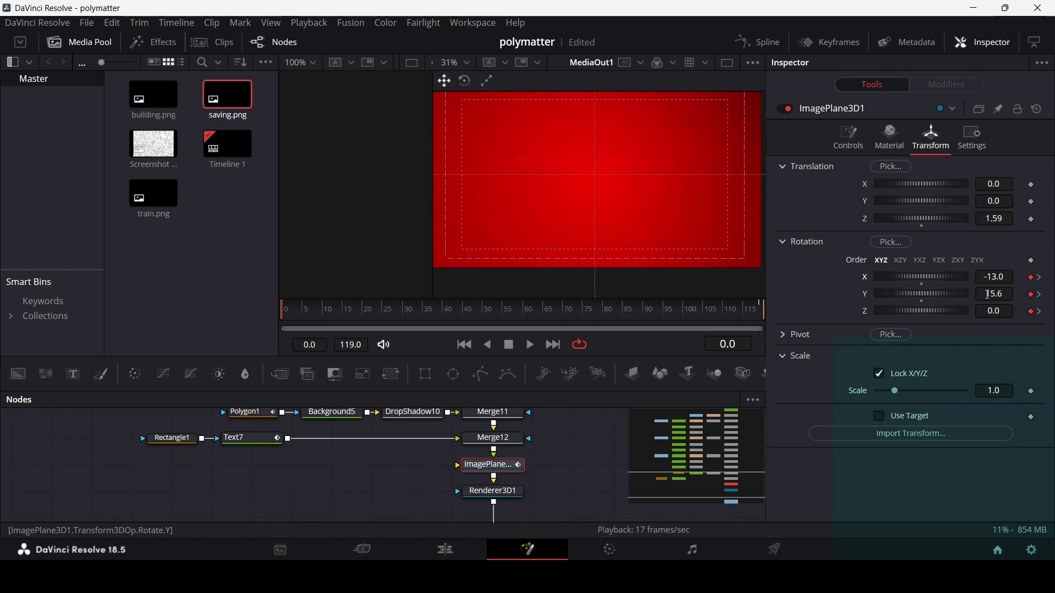
left_click(584, 450)
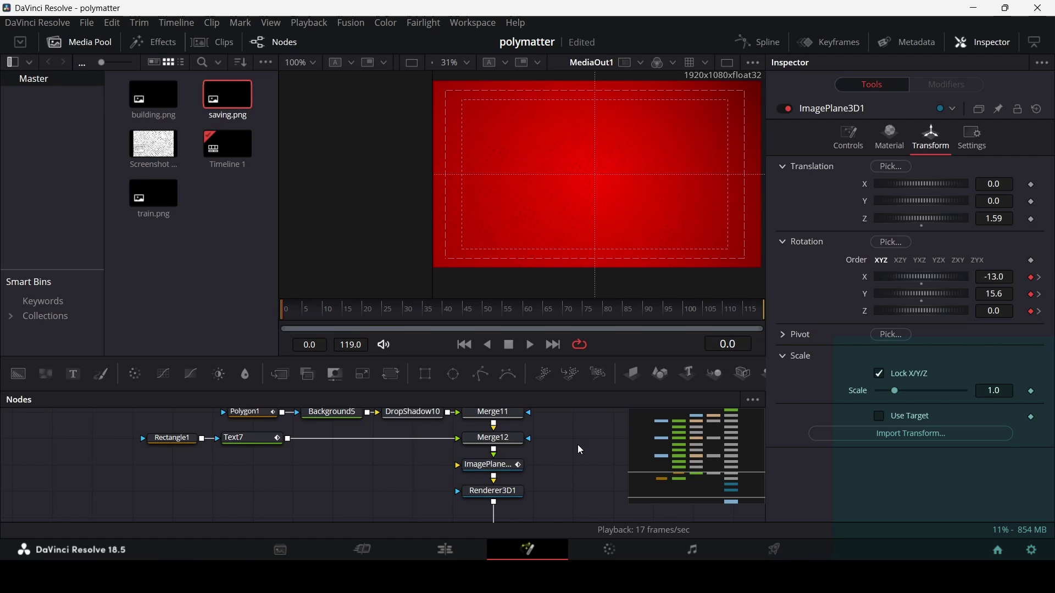
key("space")
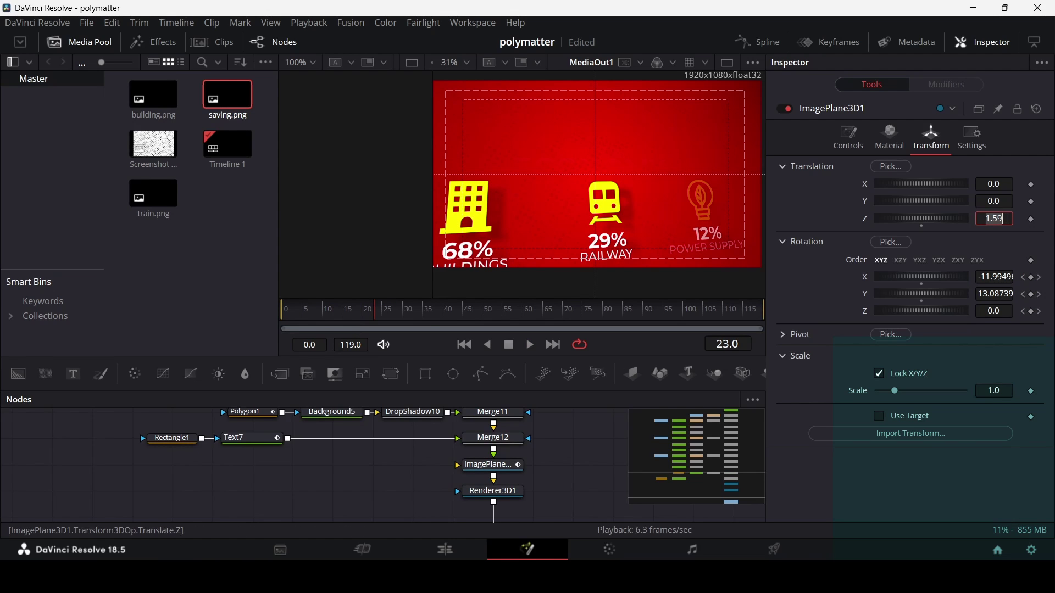
Try Translation Z values of 1.0, 1.3 and 1.4 on ImagePlane3D1.
key("Tab")
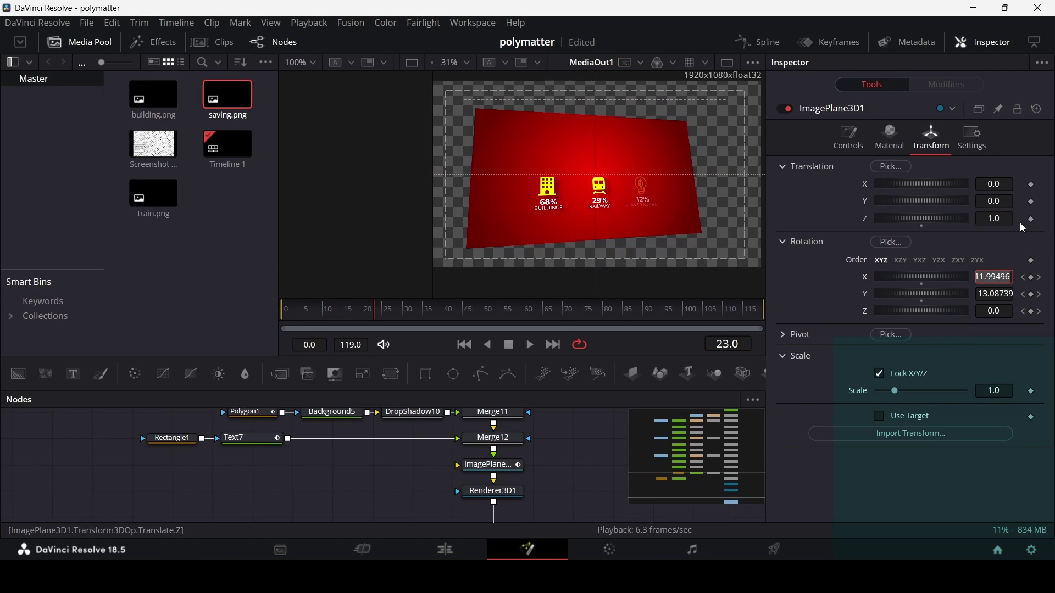
key("Home")
type("-")
key("Return")
type("3")
key("Tab")
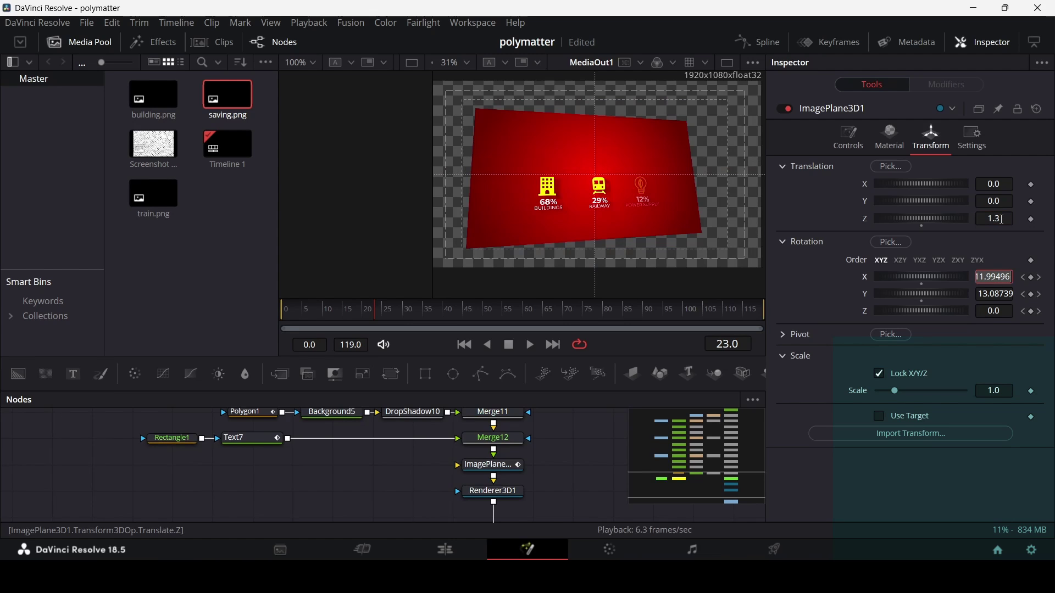
key("Home")
type("-")
left_click(1002, 219)
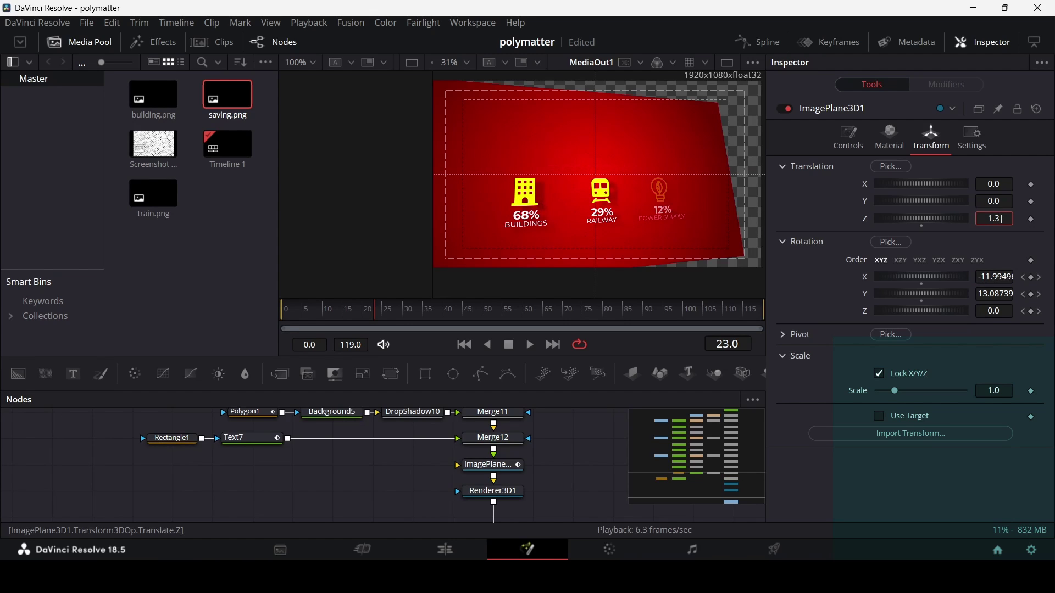
key("BackSpace")
type("4")
key("Tab")
key("Home")
type("-")
Set ImagePlane3D1's Translation Z to 1.5 and save the project.
left_click(1001, 220)
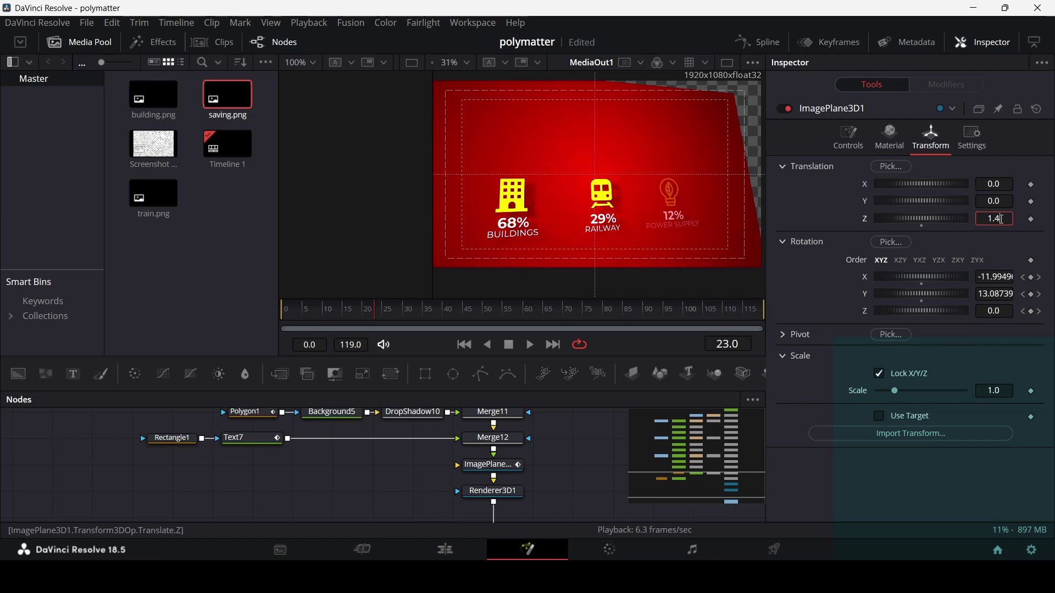
type("5")
key("Tab")
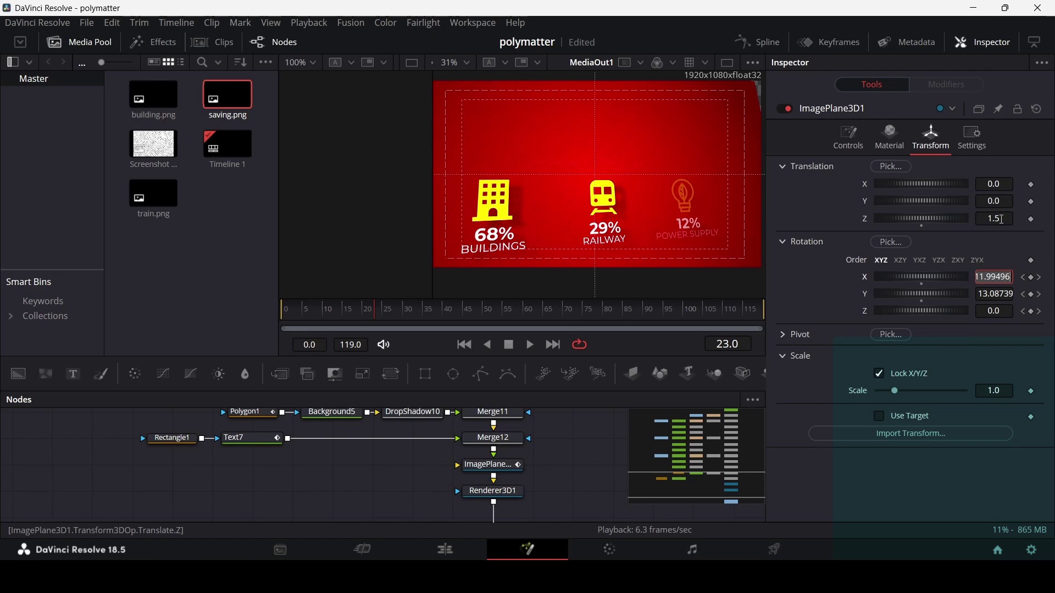
key("Home")
type("-")
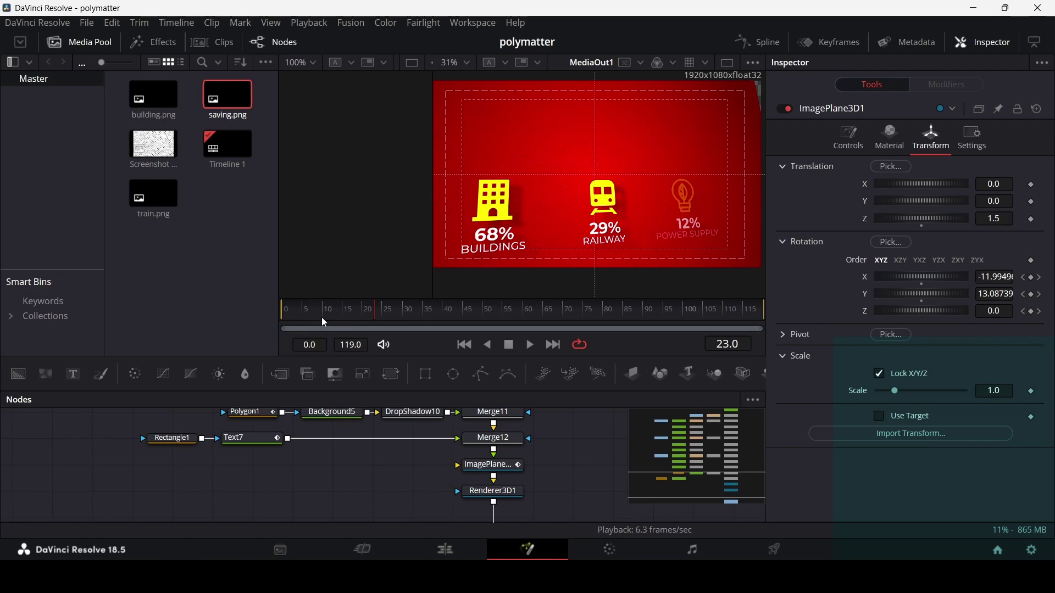
At frame 0, change the image plane's rotation to X -7.8 and Y 12.8, and play back the animation.
key("Home")
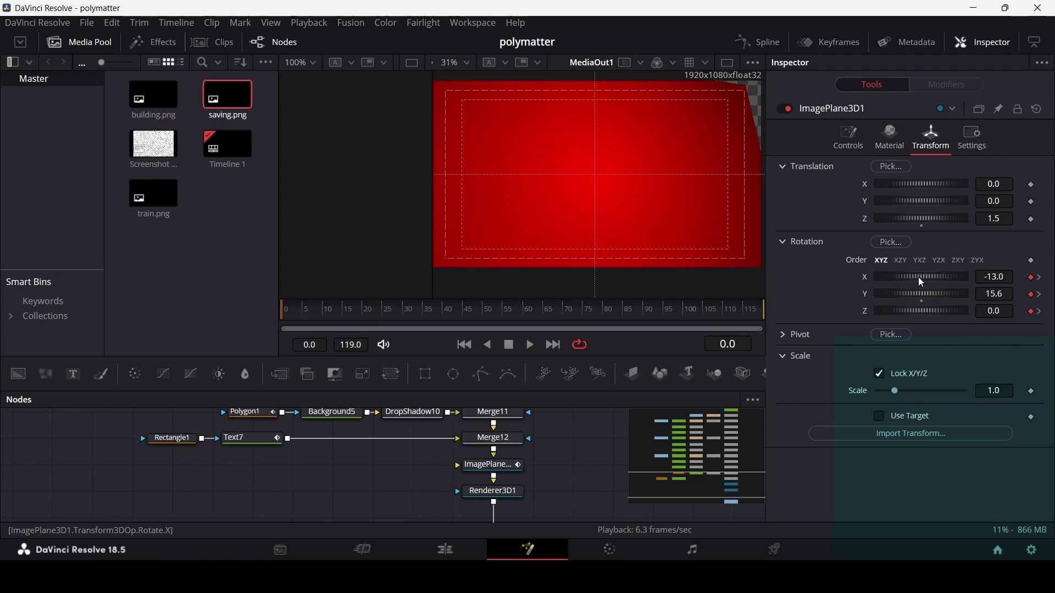
left_click_drag(922, 282, 982, 294)
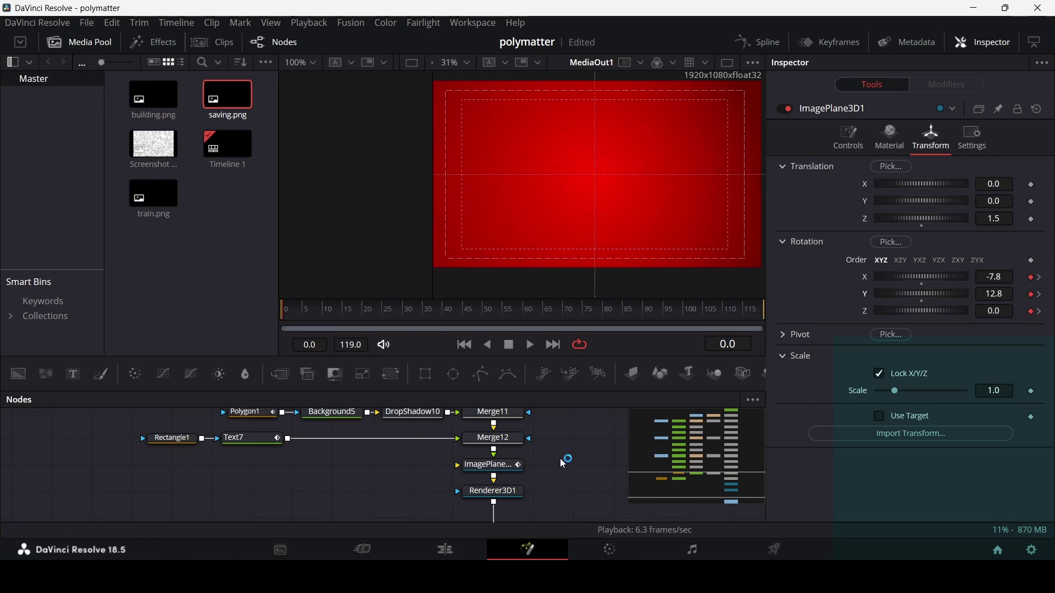
key("space")
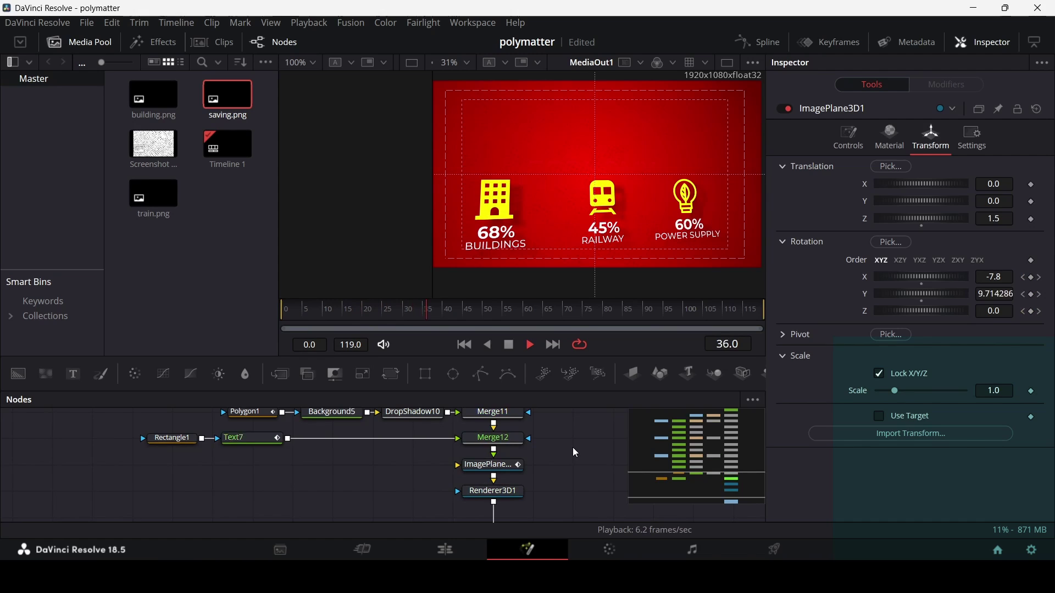
At frame 119, set ImagePlane3D1's rotation to X -26.1 and Y -2.6.
left_click(676, 312)
left_click_drag(703, 317, 765, 320)
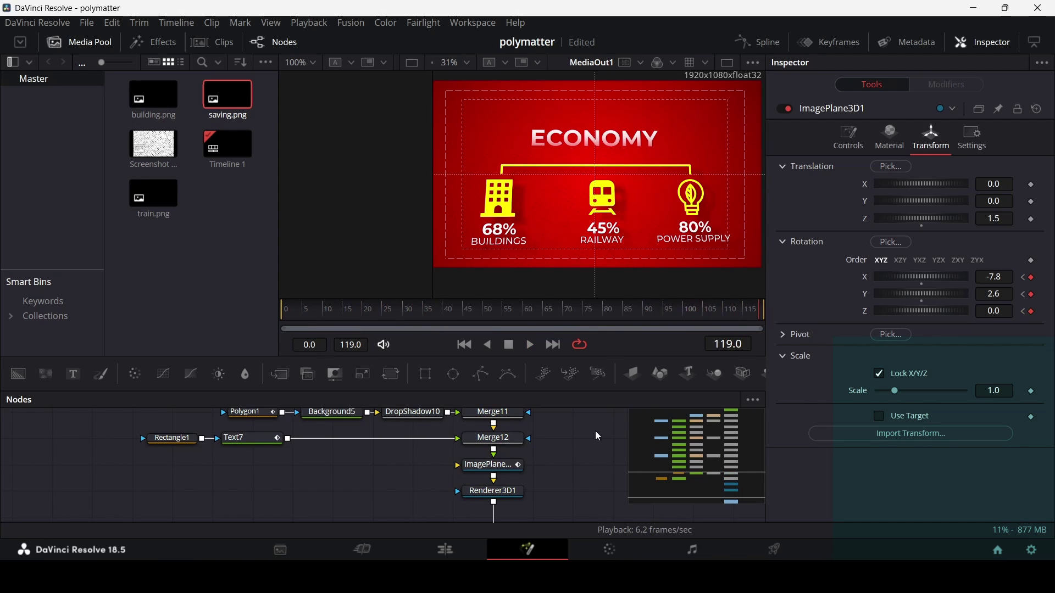
left_click(516, 471)
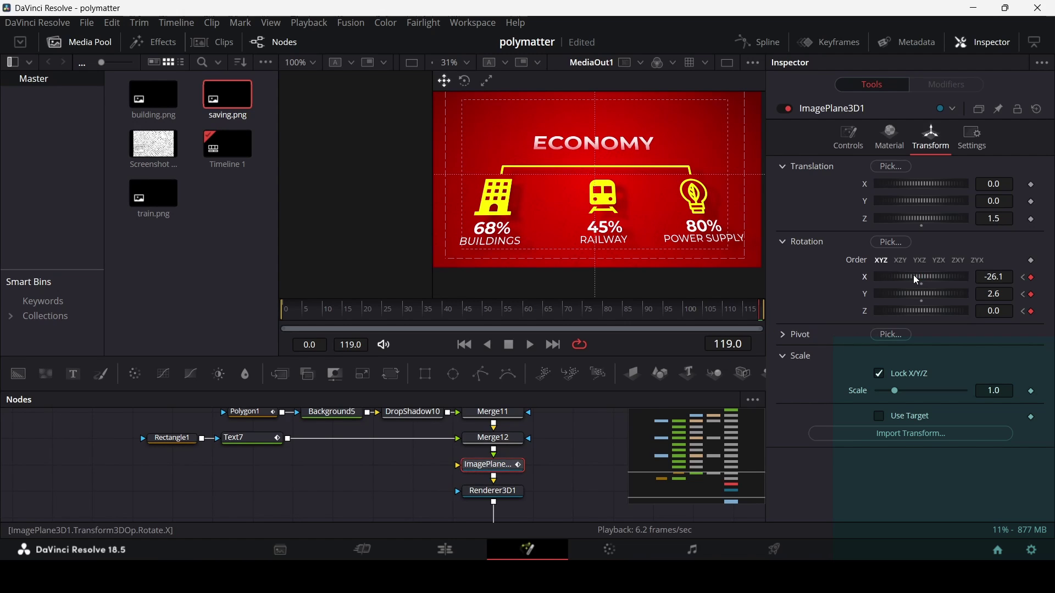
left_click(925, 298)
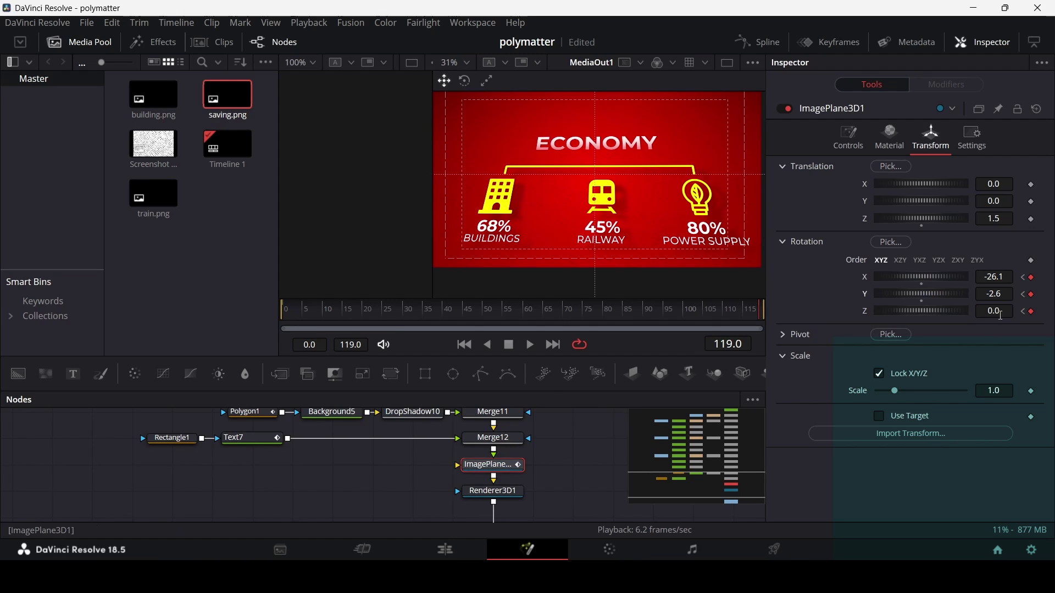
Switch to the Edit page and play back the Fusion Composition clip from its start.
key("space")
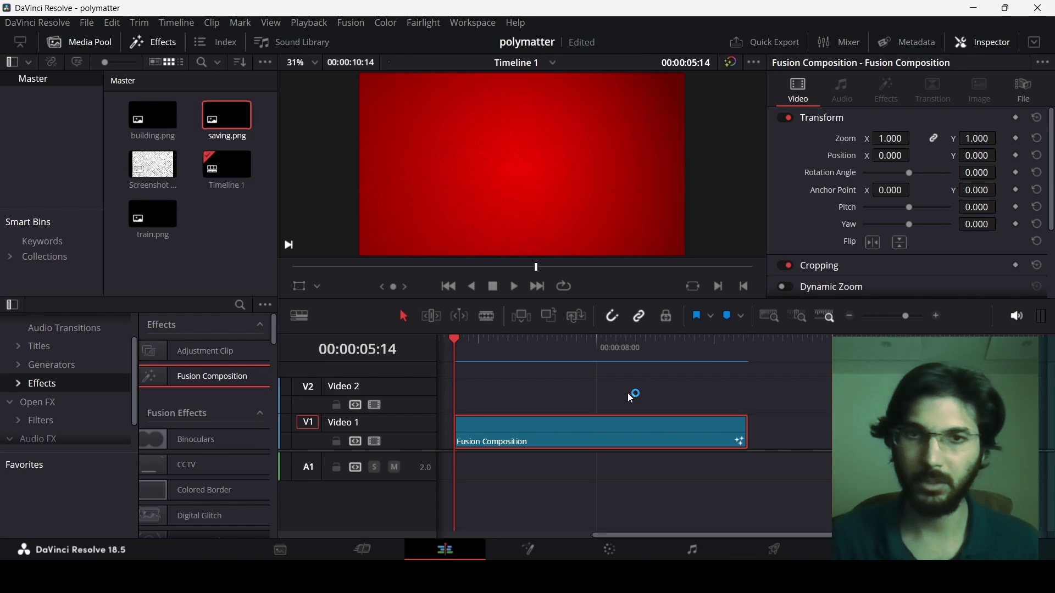
key("space")
left_click(455, 342)
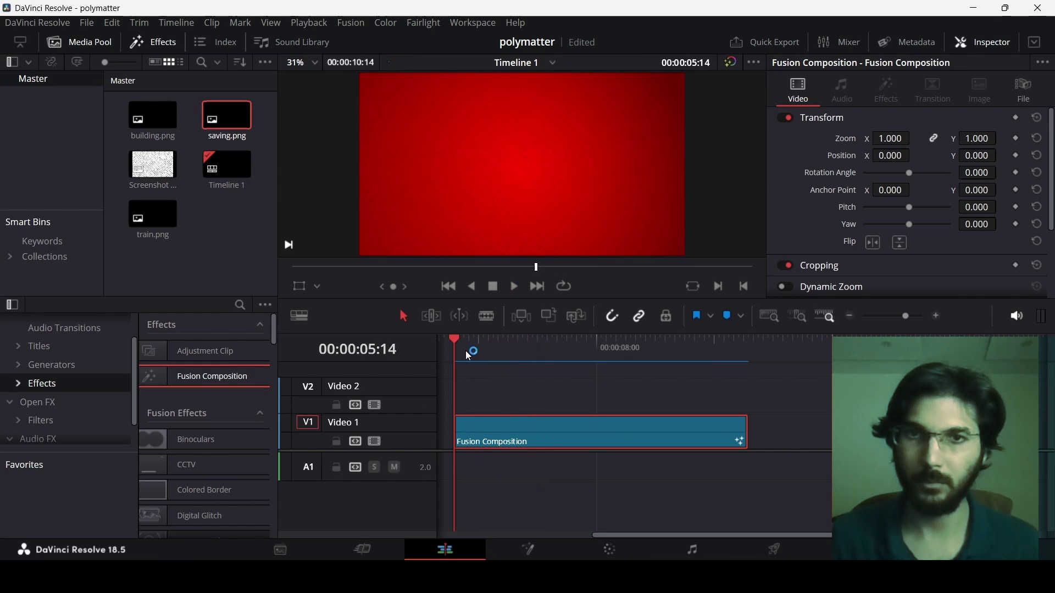